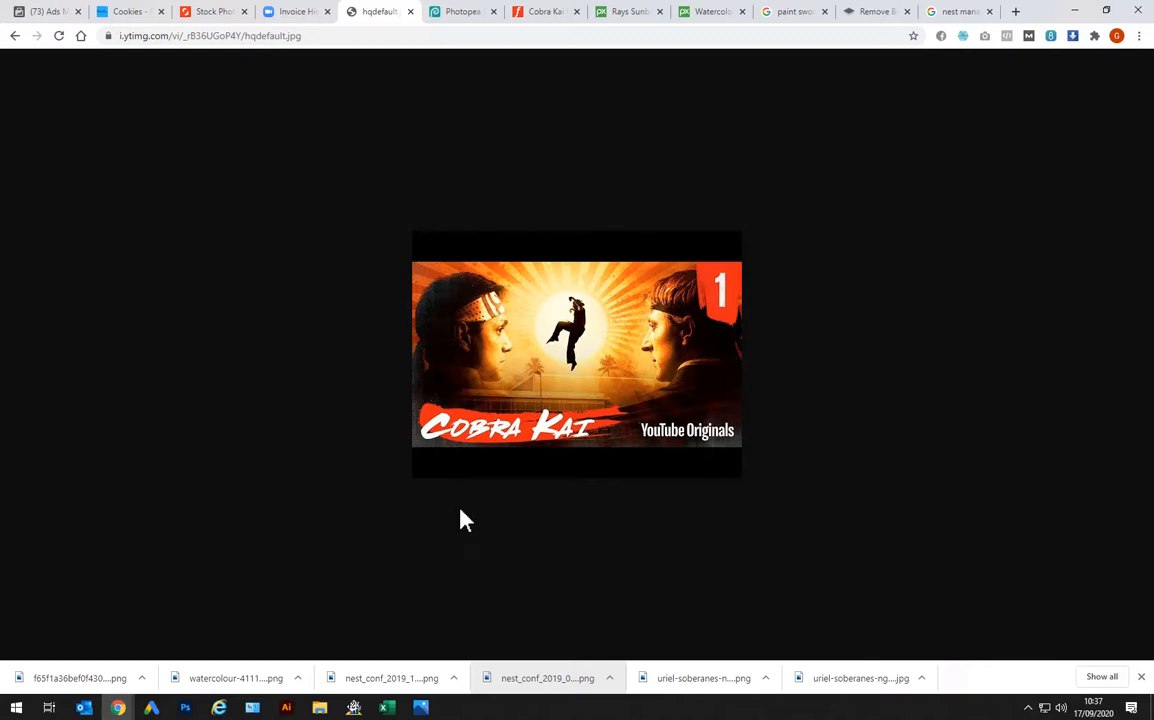
Compare the finished NEST Management artwork with the Cobra Kai reference thumbnail
{"action": "left_click", "coordinate": [458, 14]}
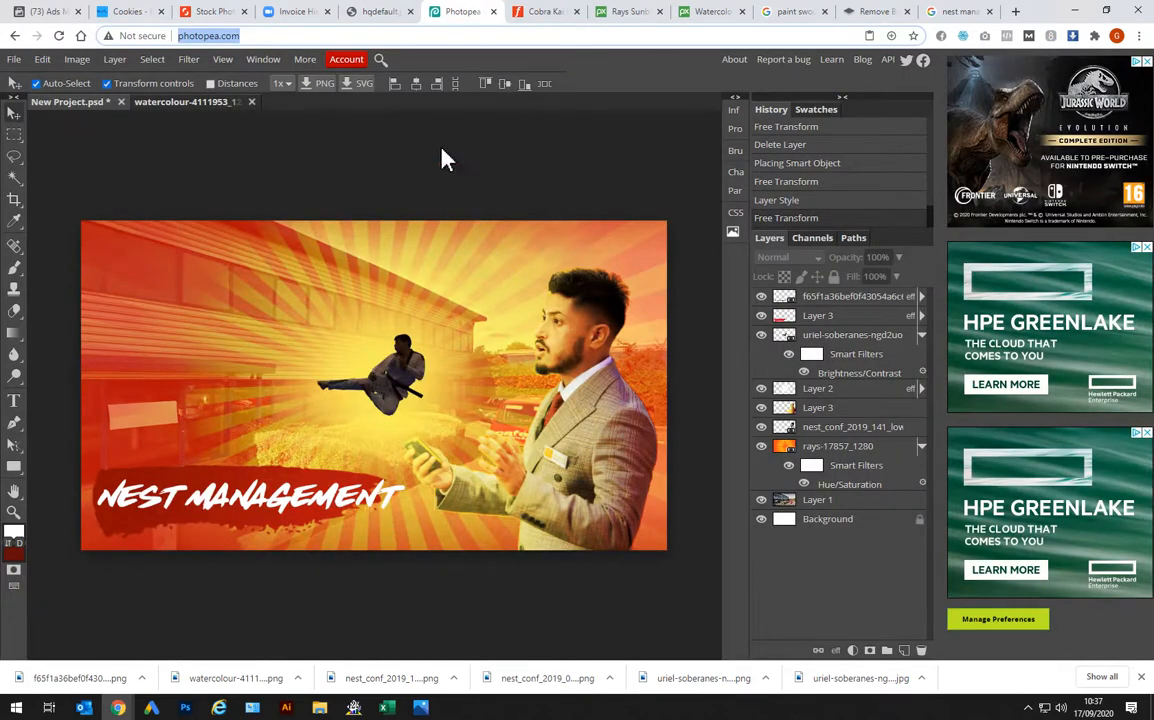
{"action": "left_click", "coordinate": [378, 12]}
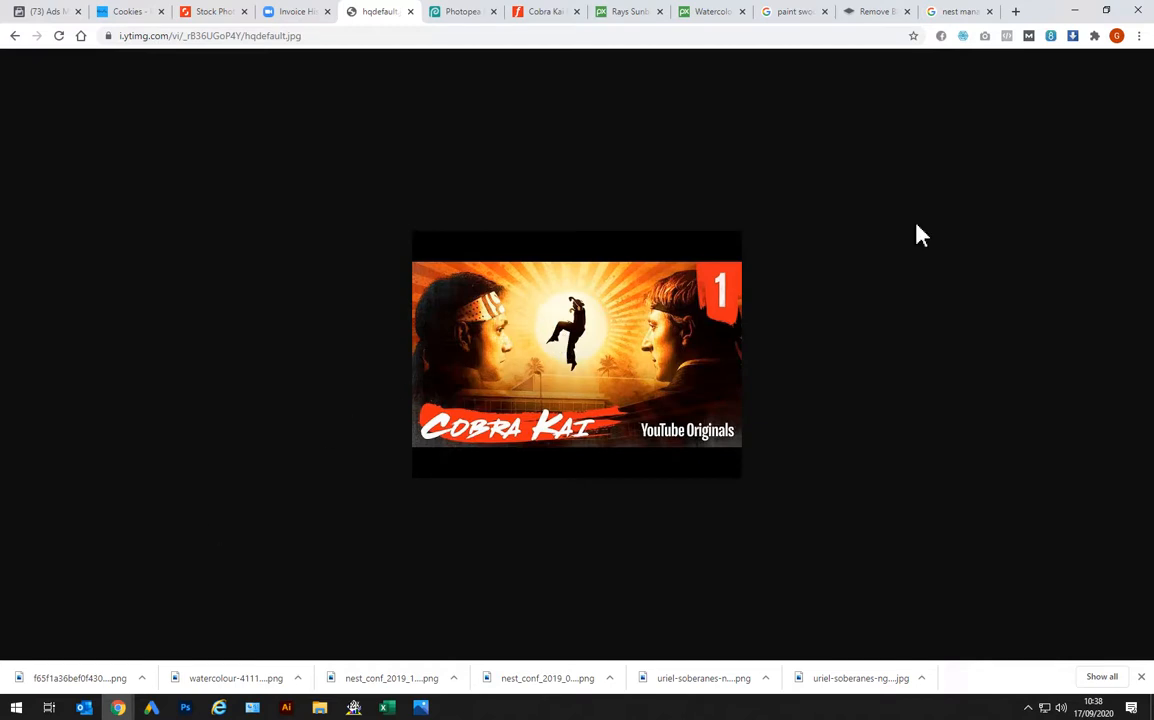
Open the Photopea online photo editor in a new browser window
{"action": "left_click", "coordinate": [1139, 36]}
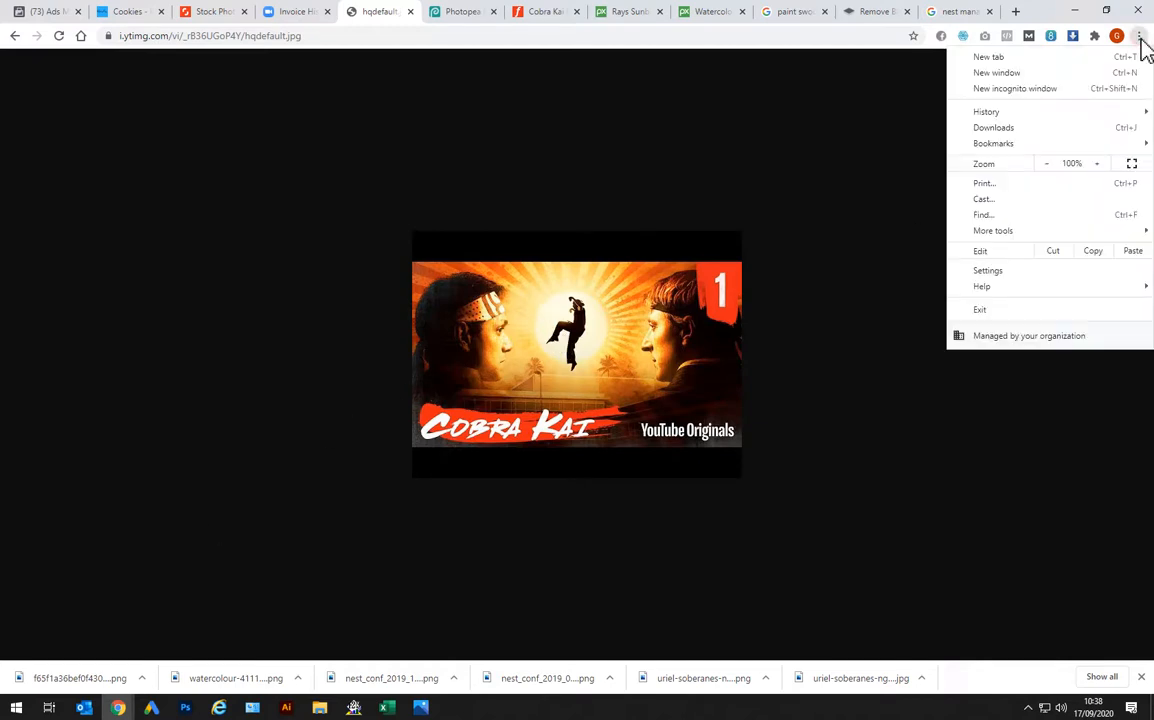
{"action": "left_click", "coordinate": [1063, 73]}
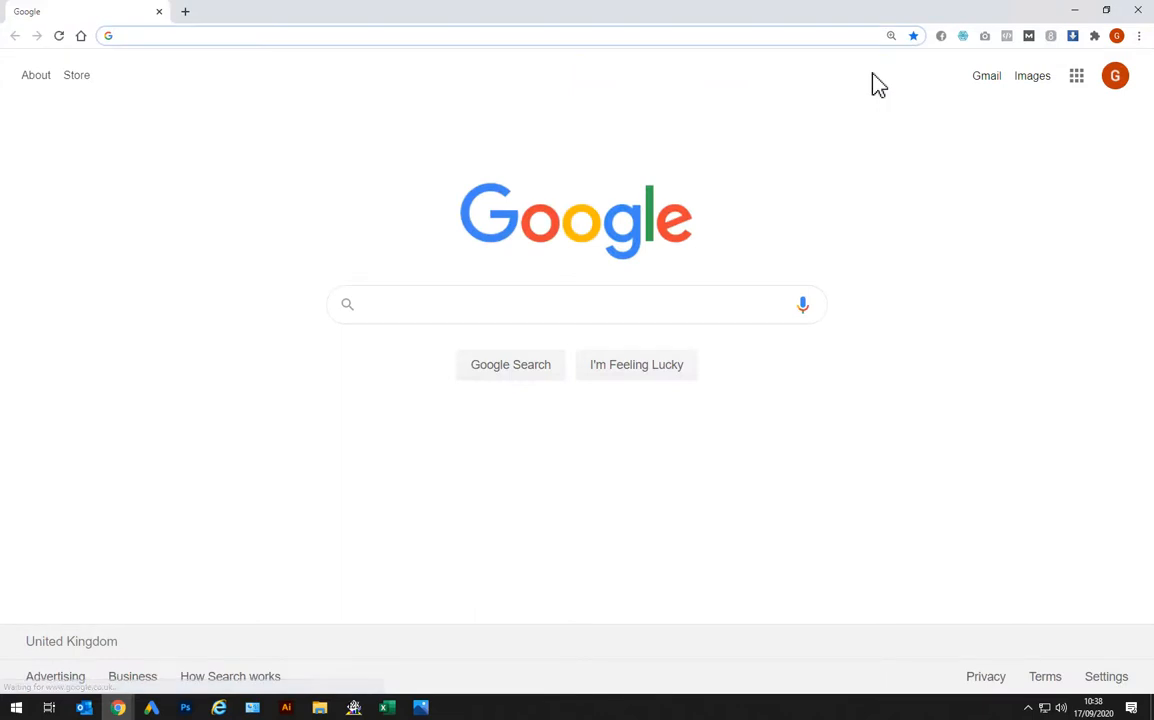
{"action": "type", "text": "pho"}
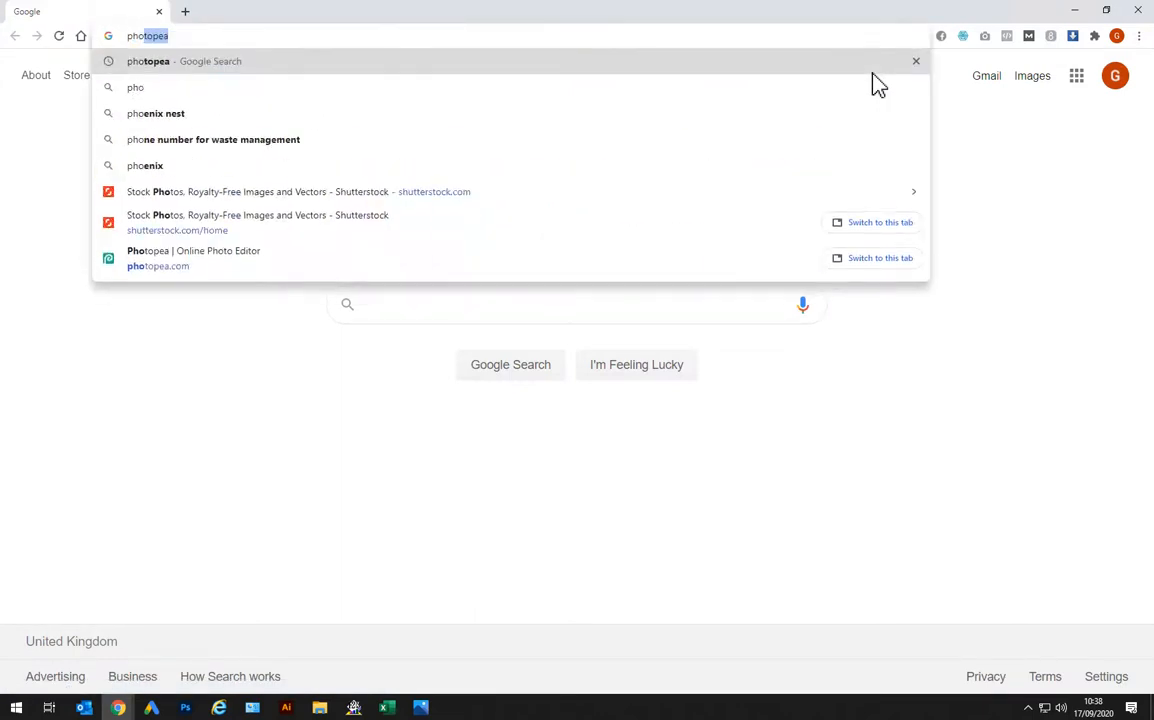
{"action": "type", "text": "t"}
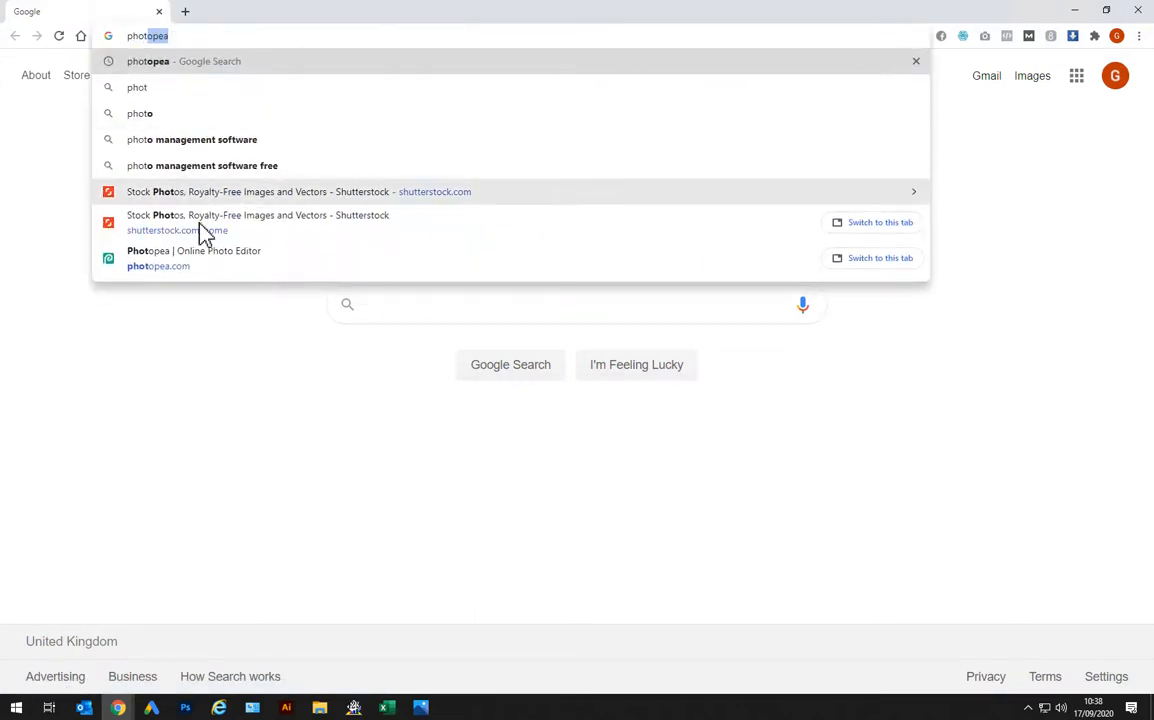
{"action": "left_click", "coordinate": [195, 258]}
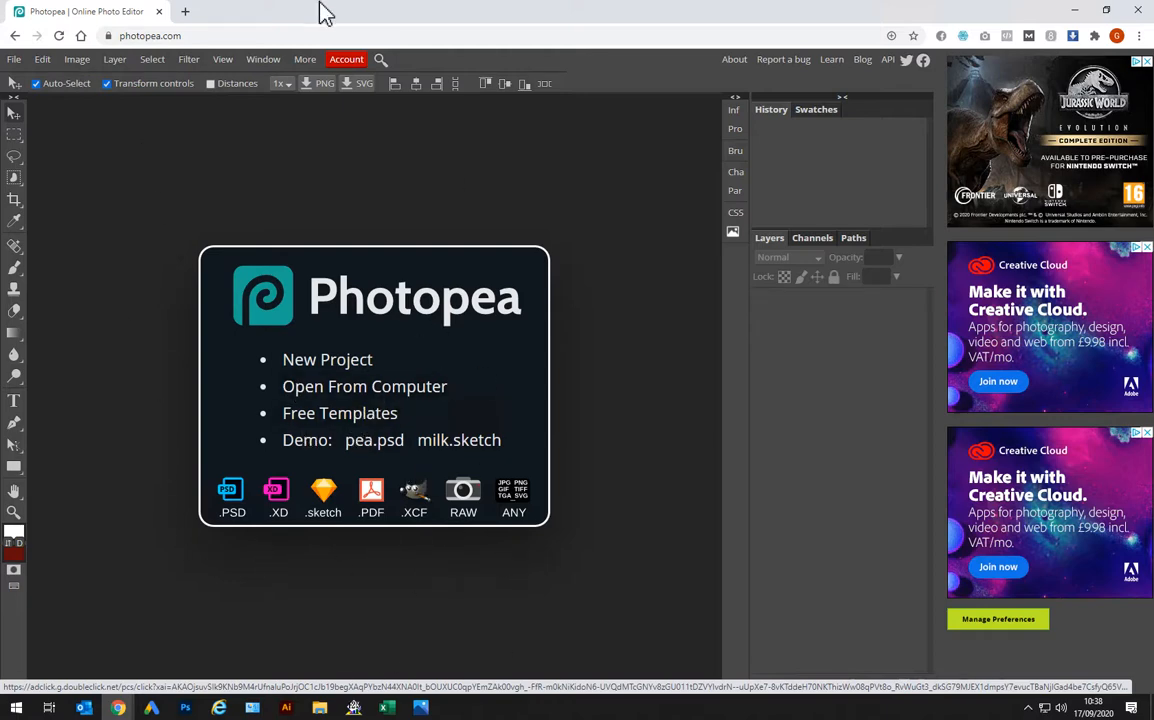
Search Google for nest management in a new tab and open the outside street view photo of its building
{"action": "left_click", "coordinate": [185, 11]}
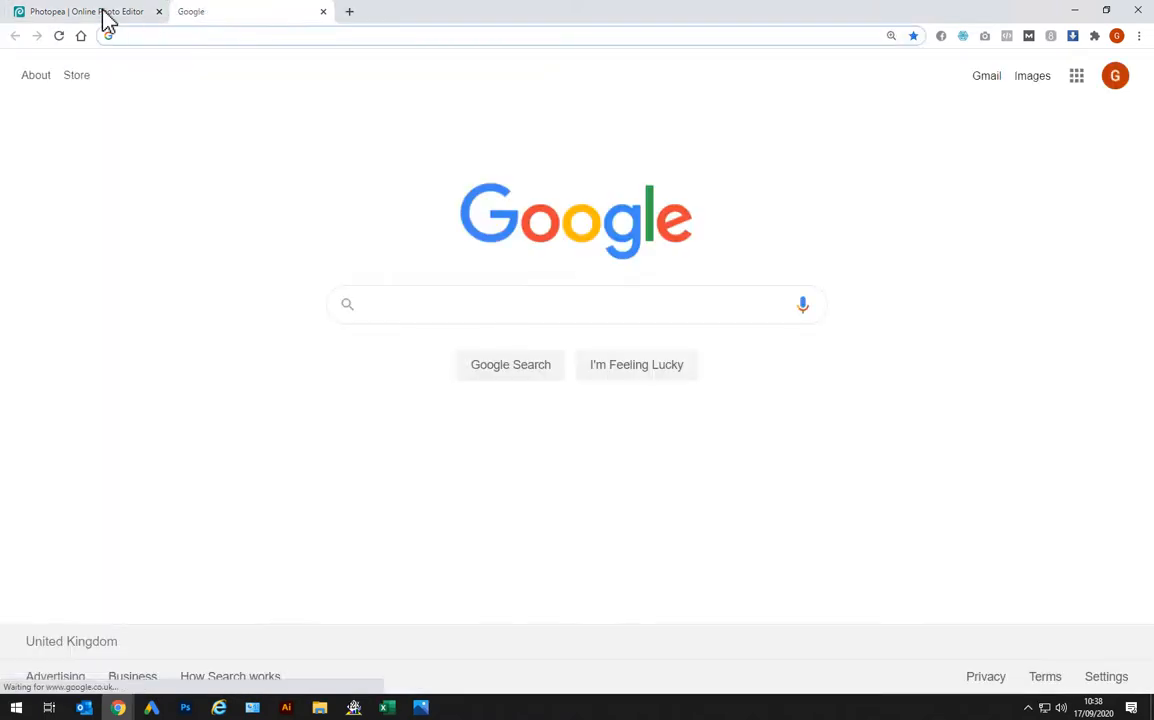
{"action": "left_click", "coordinate": [103, 13]}
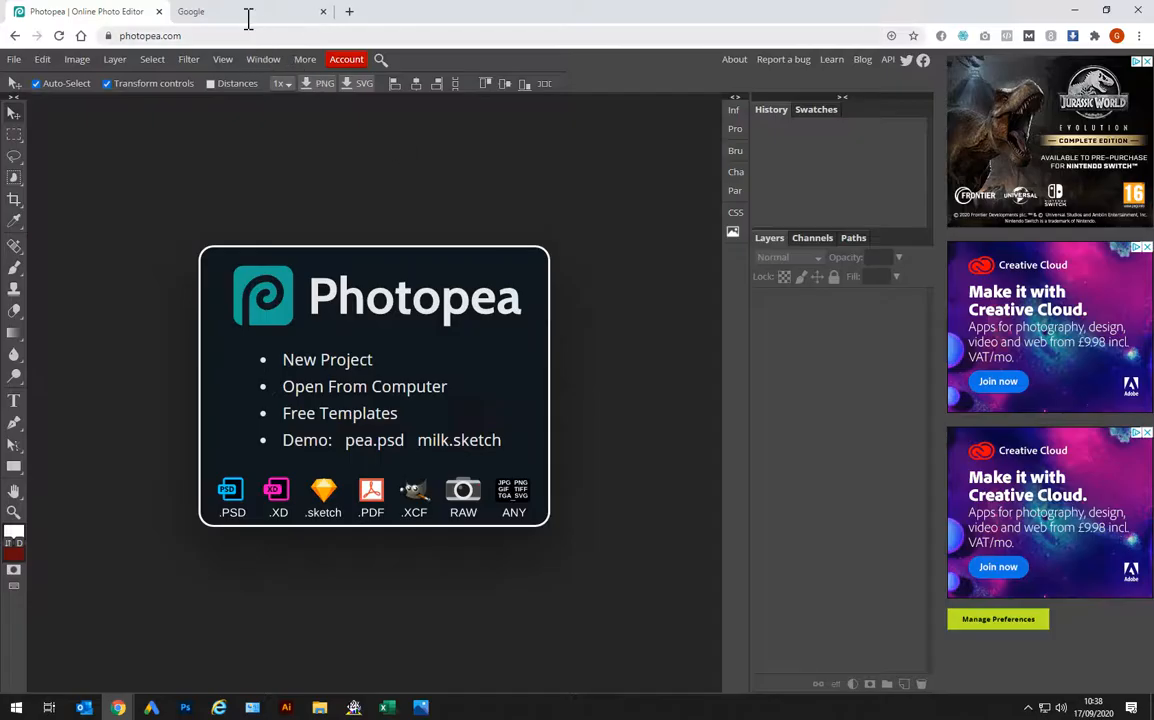
{"action": "left_click", "coordinate": [228, 13]}
{"action": "left_click", "coordinate": [216, 38]}
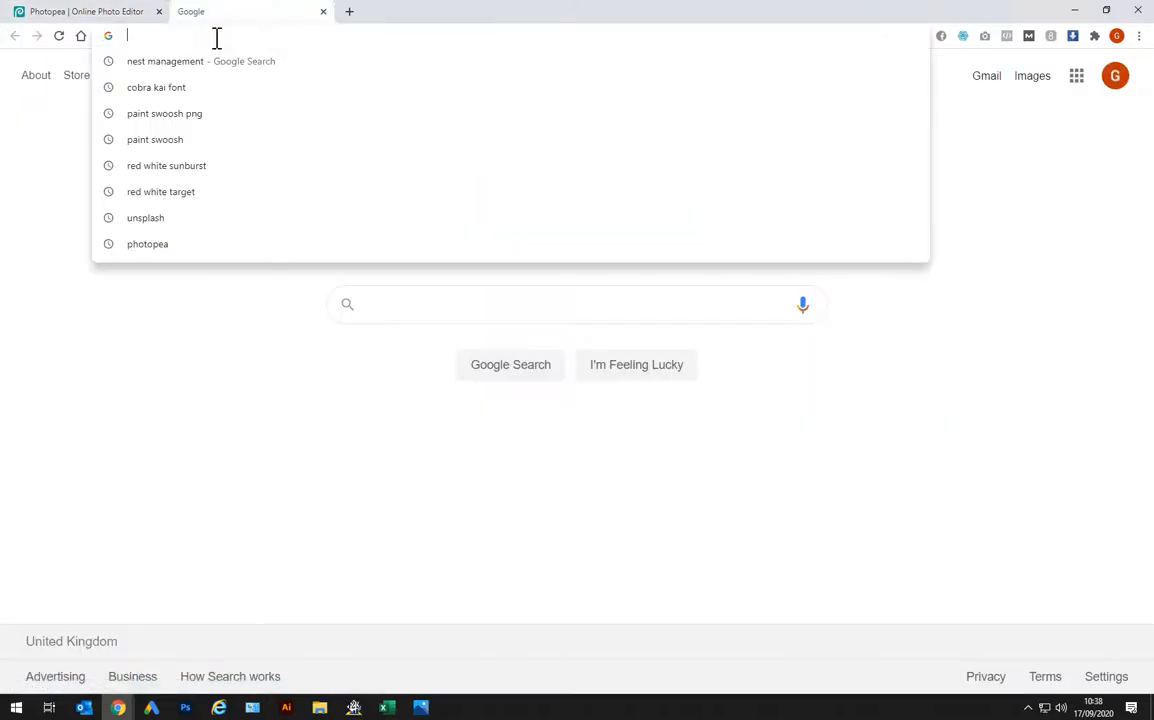
{"action": "left_click", "coordinate": [214, 61]}
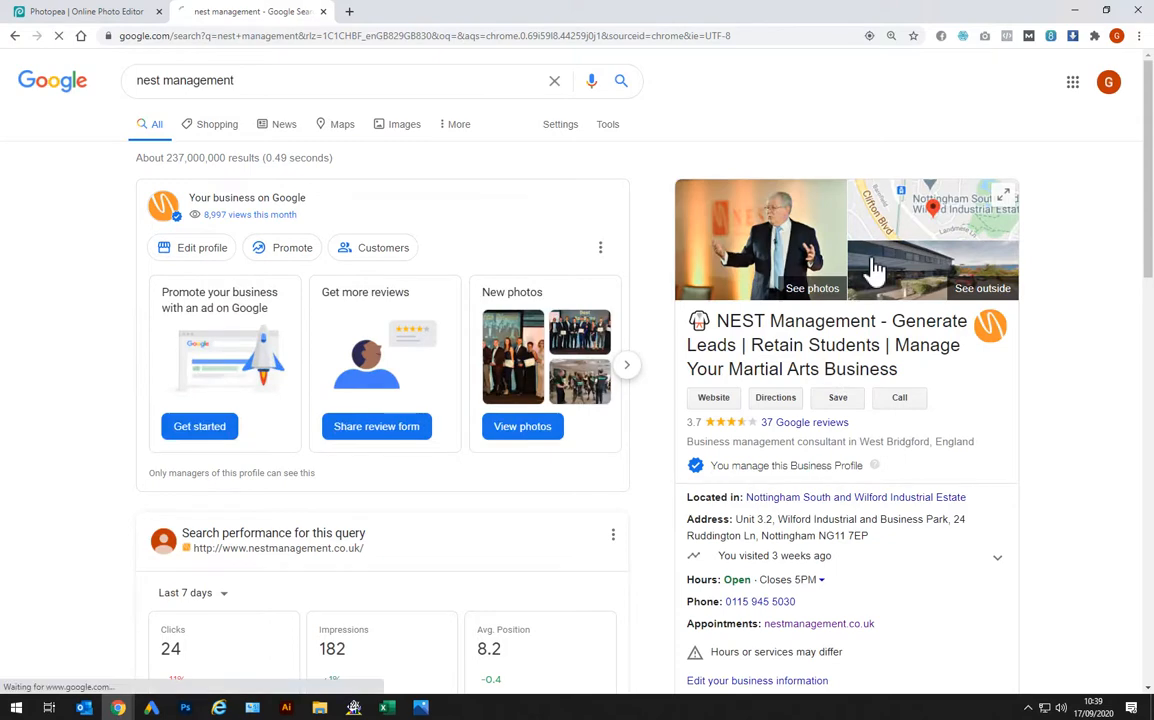
{"action": "left_click", "coordinate": [875, 269]}
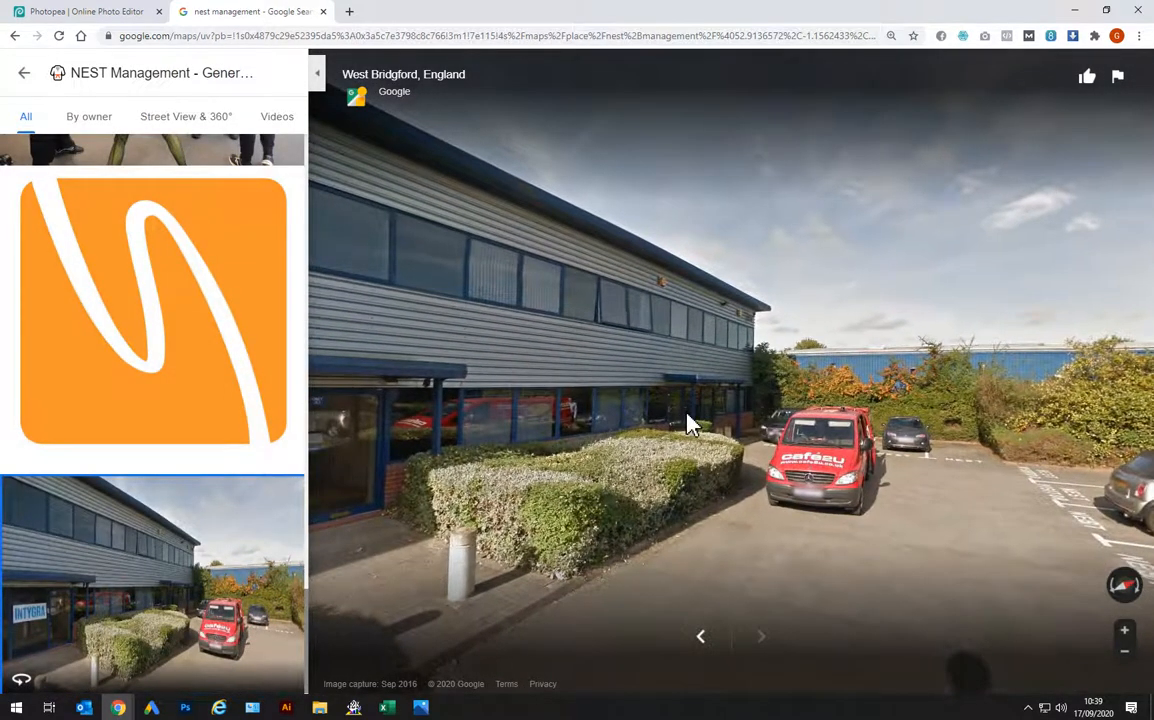
Capture a screen snip of the street view area showing the building, hedge and car park
{"action": "key", "text": "super+shift+s"}
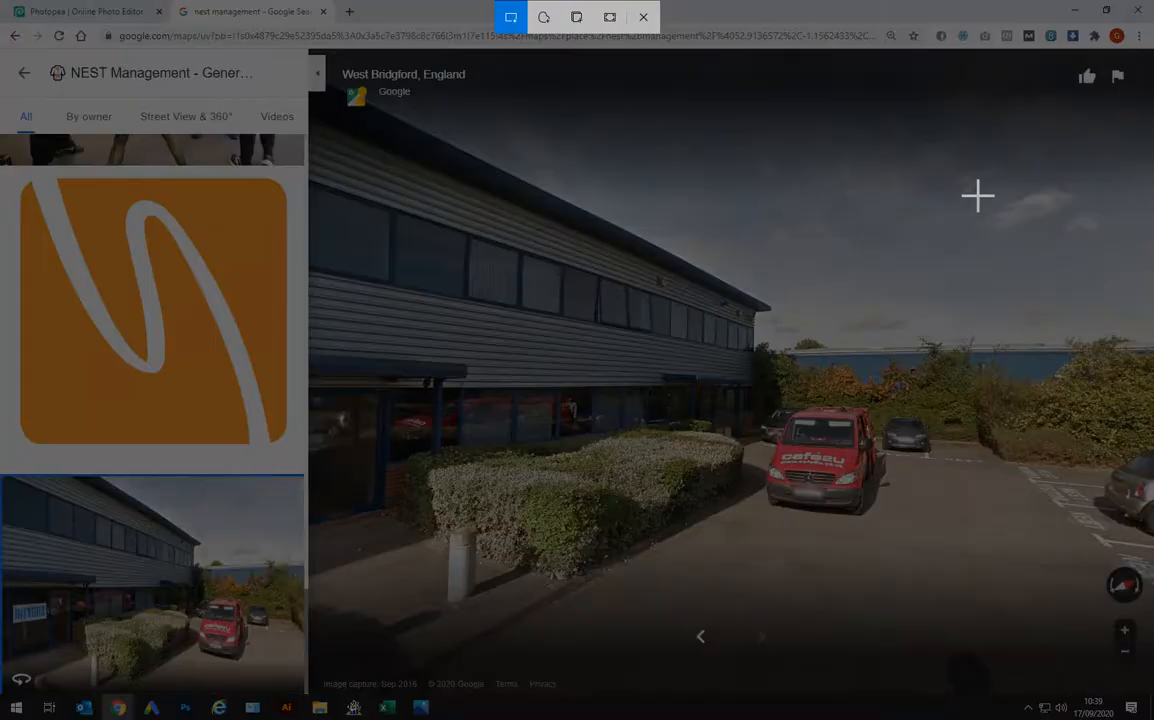
{"action": "mouse_move", "coordinate": [1105, 103]}
{"action": "left_mouse_down"}
{"action": "mouse_move", "coordinate": [902, 219]}
{"action": "mouse_move", "coordinate": [547, 485]}
{"action": "left_mouse_up"}
{"action": "mouse_move", "coordinate": [485, 550]}
{"action": "left_mouse_down"}
{"action": "mouse_move", "coordinate": [376, 608]}
{"action": "mouse_move", "coordinate": [343, 607]}
{"action": "mouse_move", "coordinate": [338, 620]}
{"action": "left_mouse_up"}
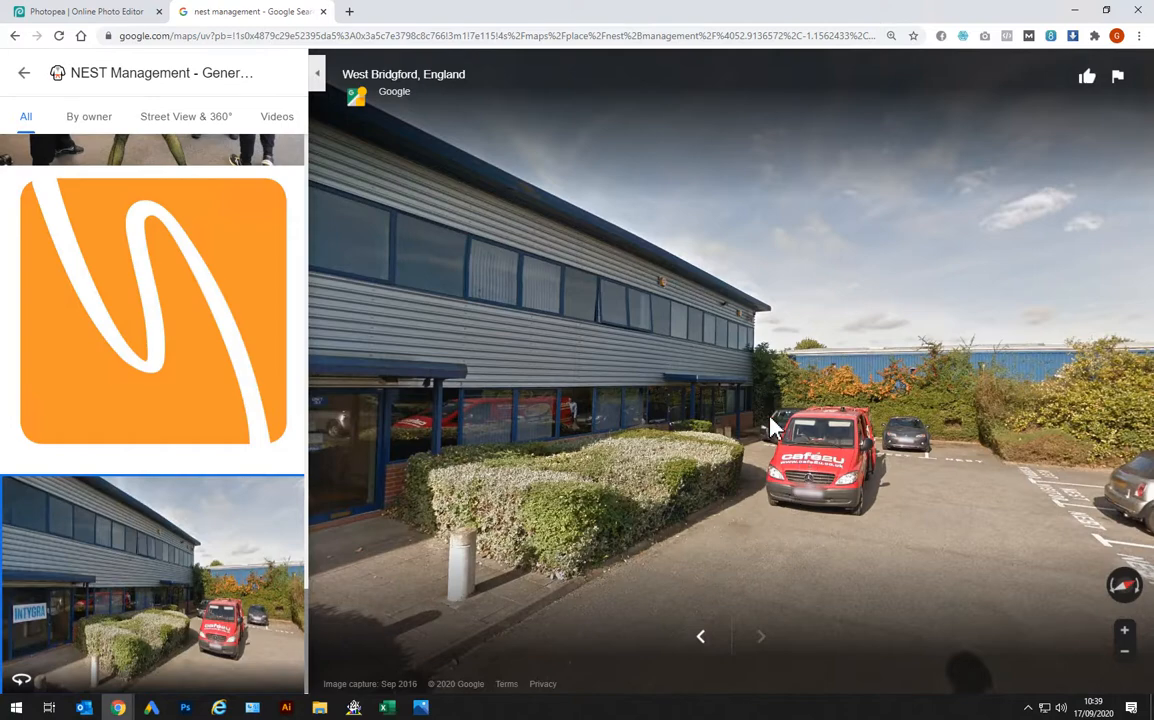
Switch to Photopea and create a new project with the HD 1280 x 720 px screen preset and a white background
{"action": "left_click", "coordinate": [88, 14]}
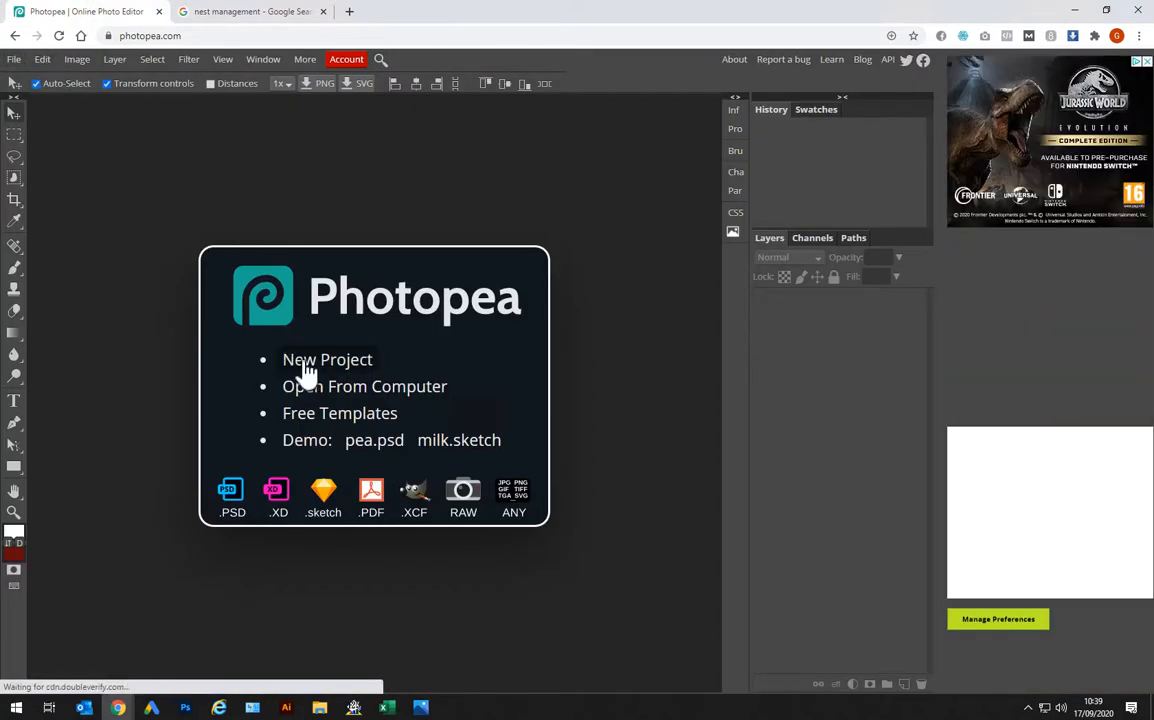
{"action": "left_click", "coordinate": [308, 362]}
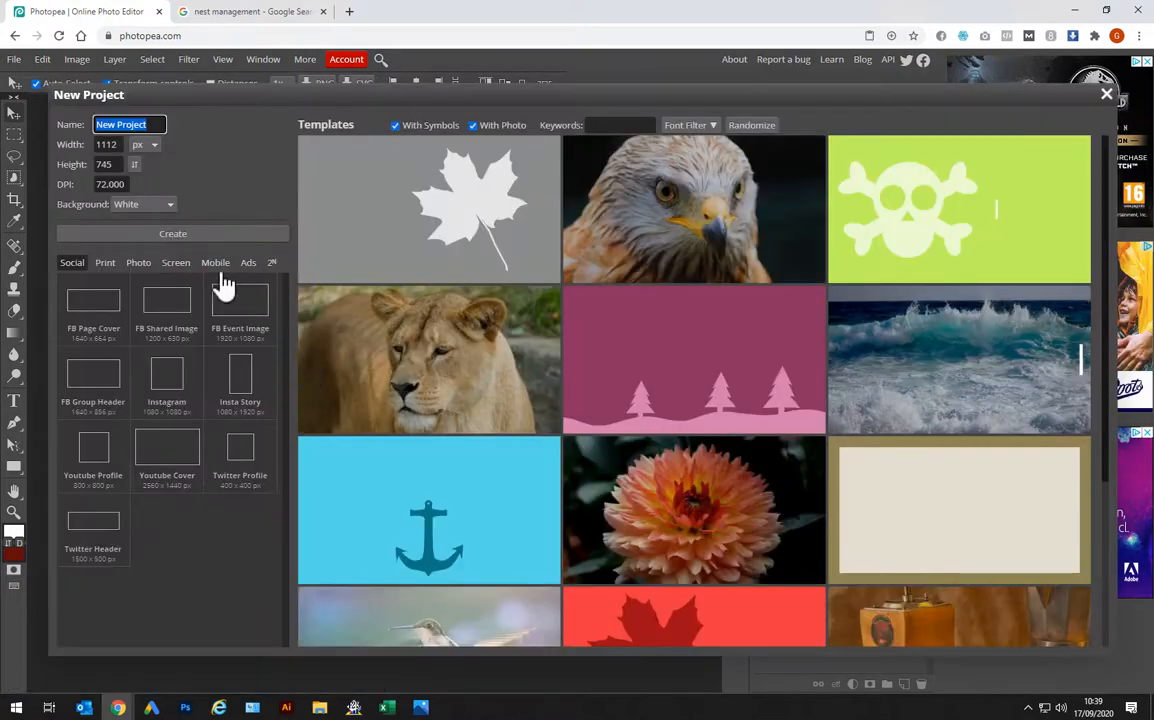
{"action": "left_click", "coordinate": [175, 265]}
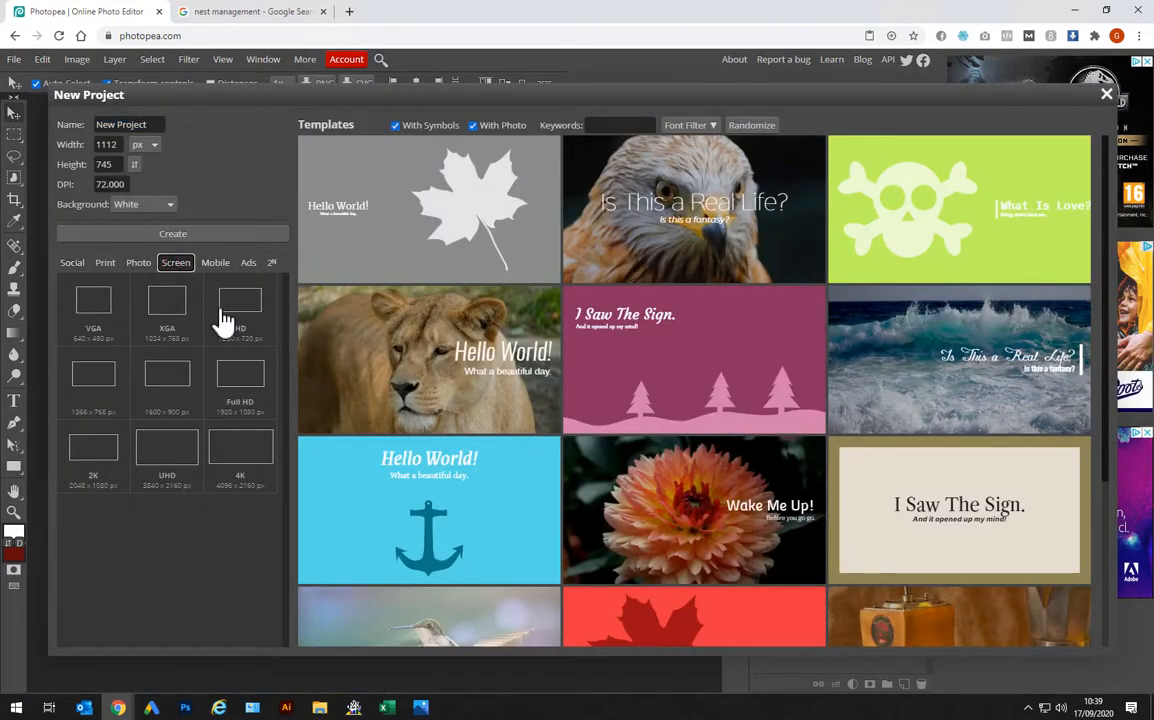
{"action": "left_click", "coordinate": [238, 312]}
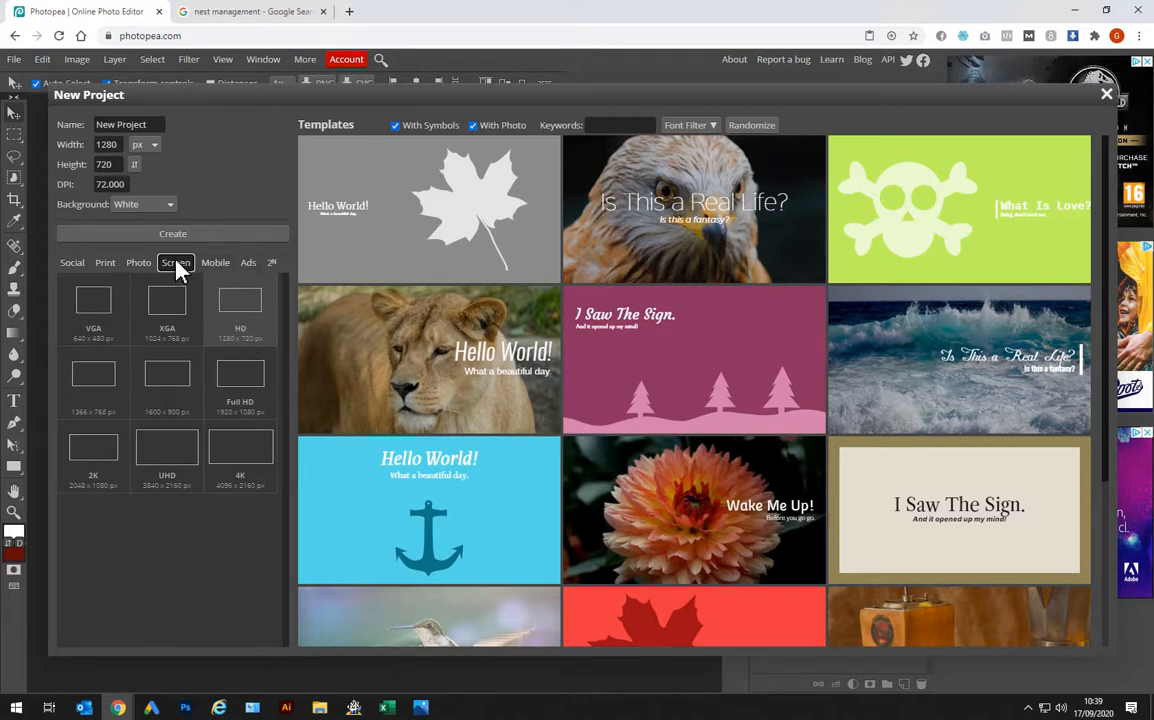
{"action": "left_click", "coordinate": [72, 264]}
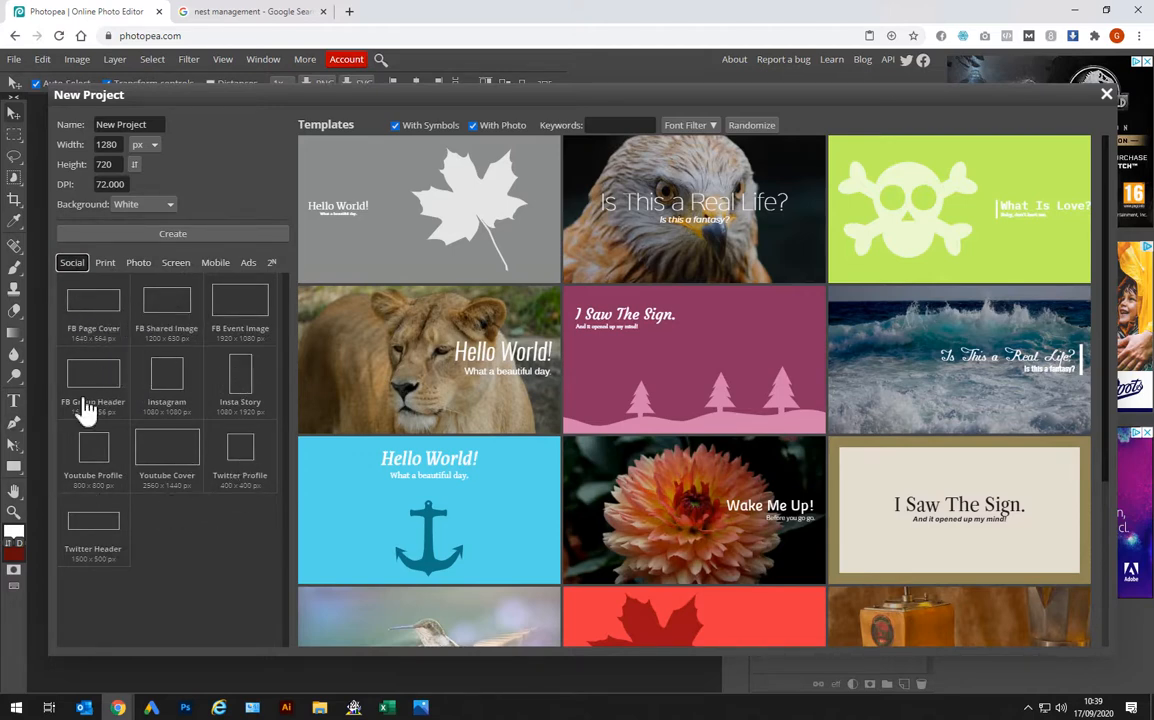
{"action": "left_click", "coordinate": [140, 263]}
{"action": "left_click", "coordinate": [176, 264]}
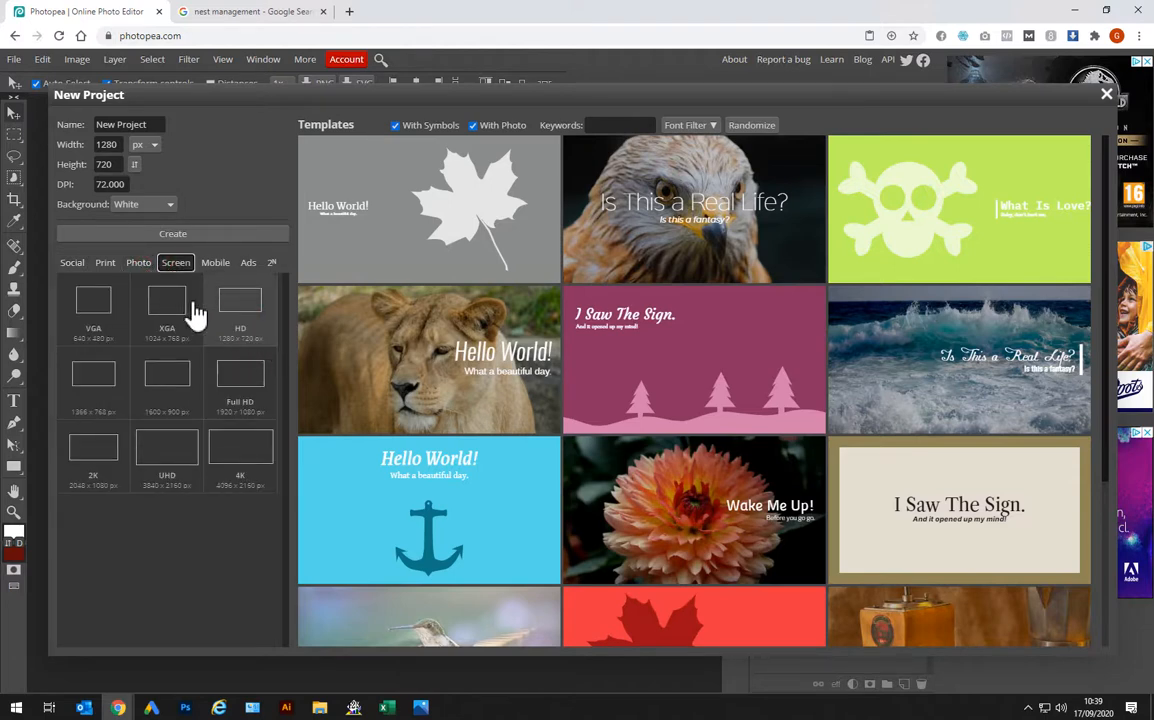
{"action": "left_click", "coordinate": [191, 237]}
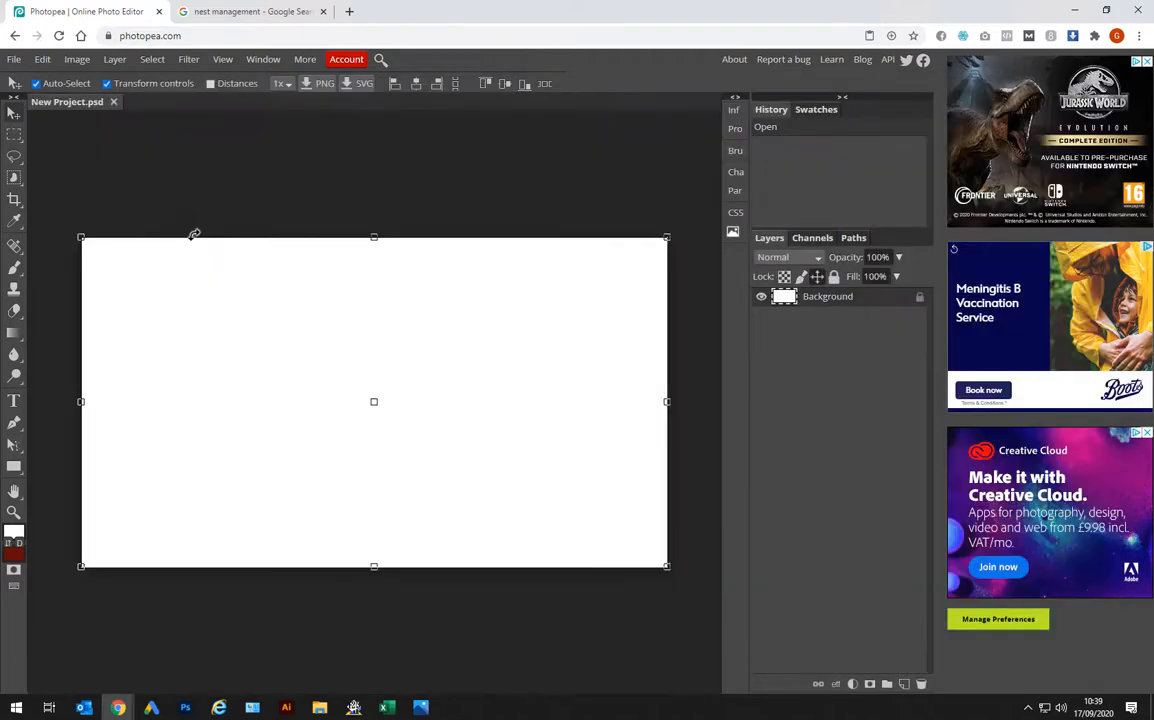
Paste the captured building photo and scale it proportionally to about 117% so it covers the whole canvas
{"action": "key", "text": "ctrl+v"}
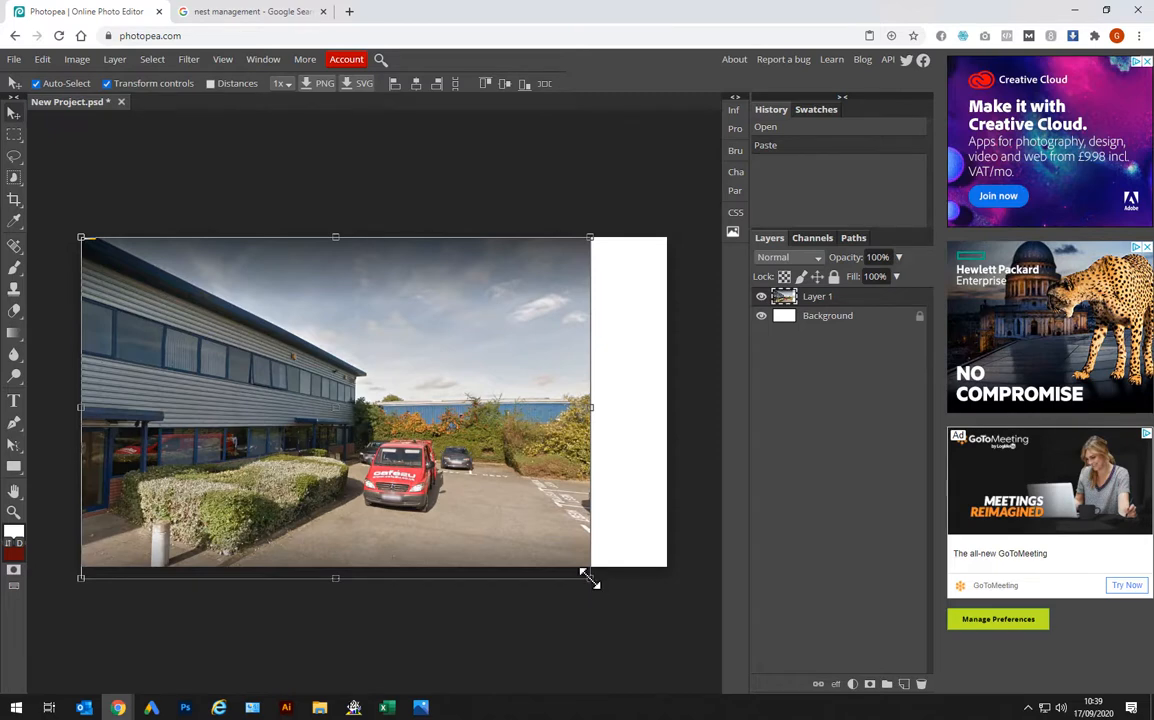
{"action": "left_click_drag", "start_coordinate": [588, 577], "coordinate": [585, 520]}
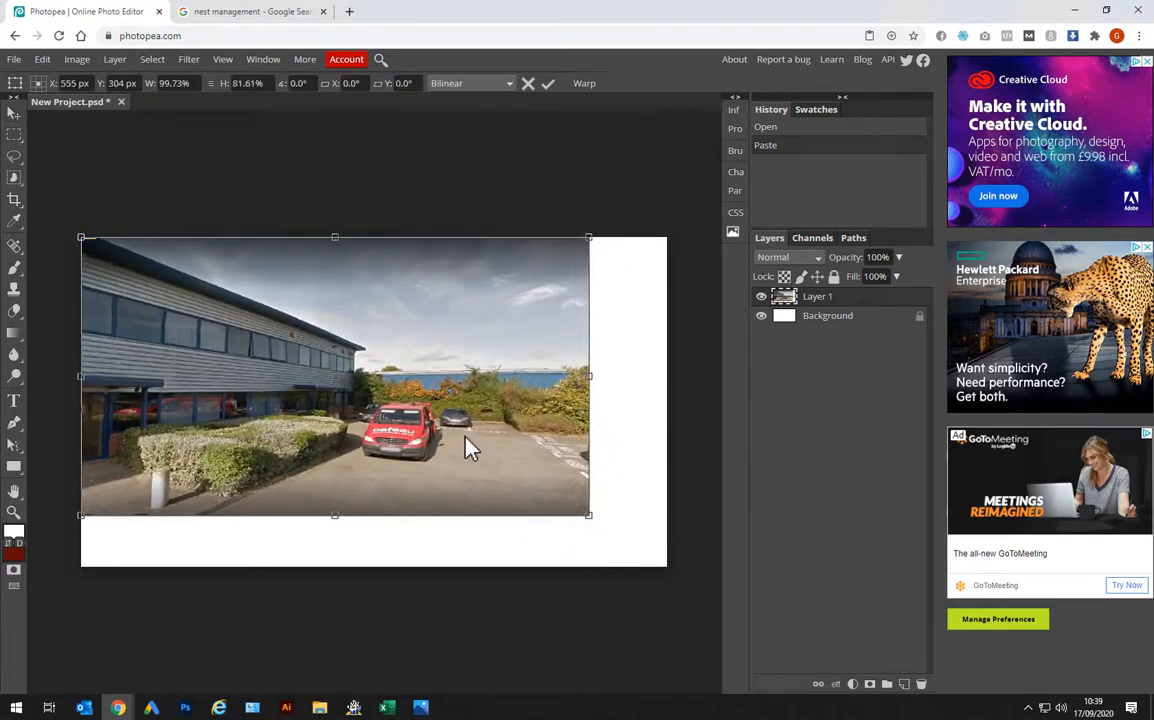
{"action": "key", "text": "Return"}
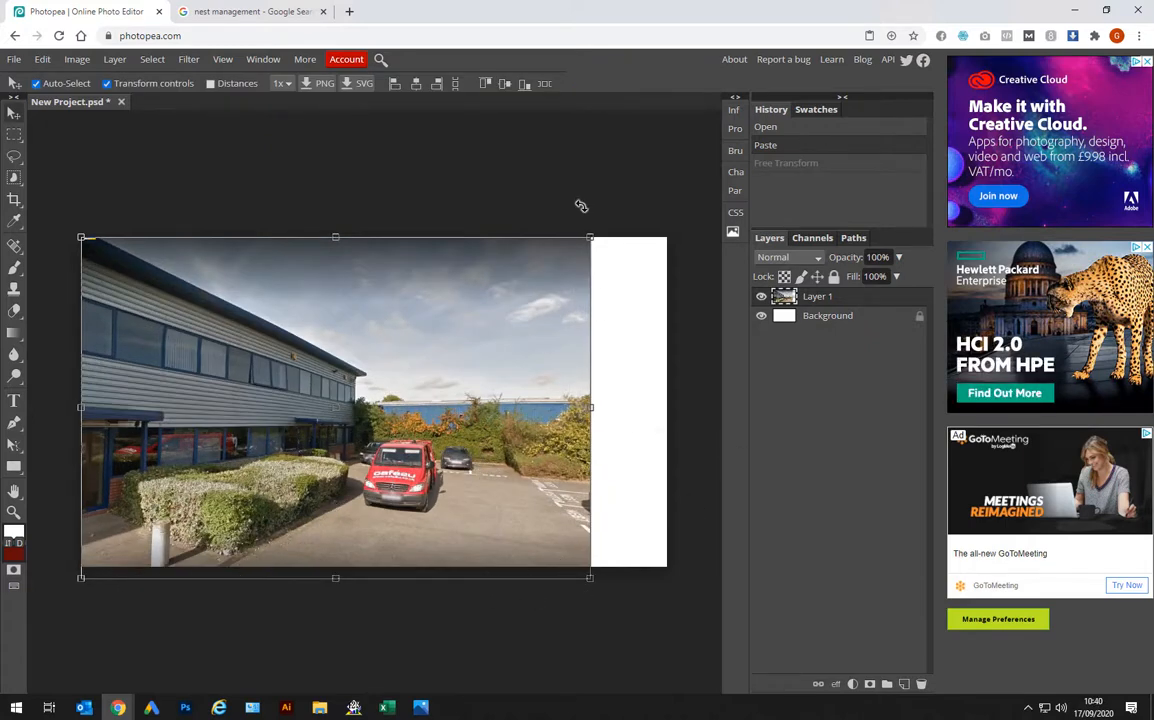
{"action": "left_click_drag", "start_coordinate": [589, 238], "coordinate": [676, 204]}
{"action": "left_click_drag", "start_coordinate": [646, 271], "coordinate": [646, 291]}
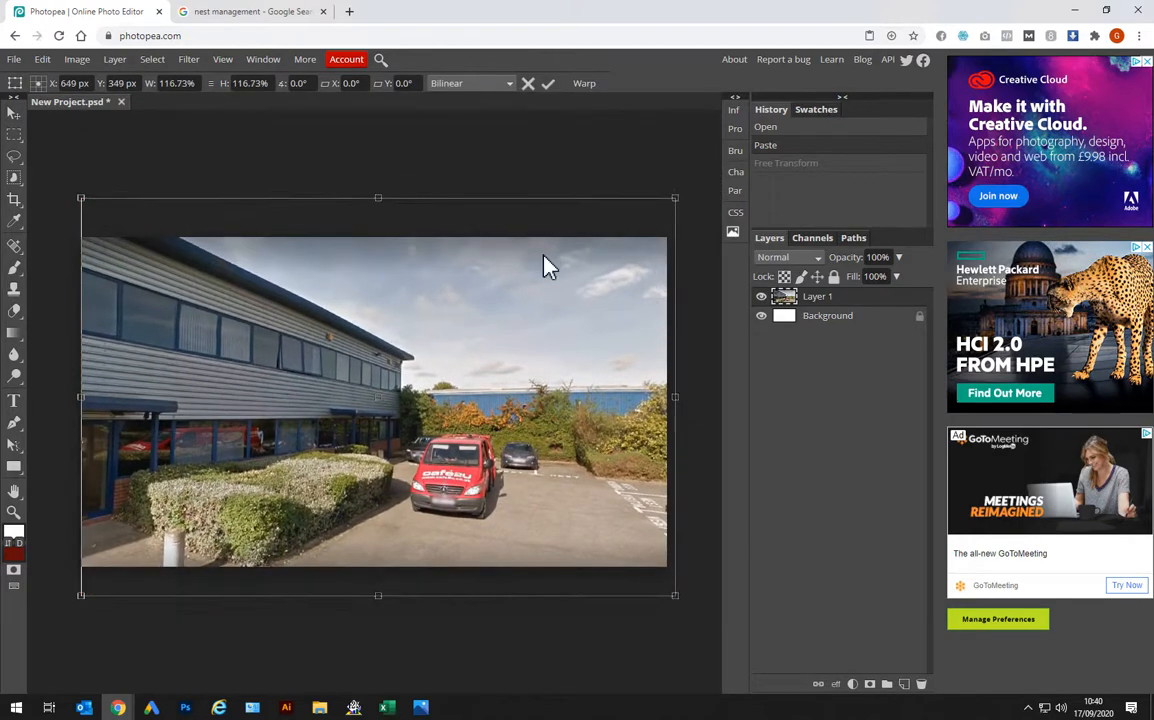
{"action": "left_click", "coordinate": [13, 110]}
{"action": "left_click", "coordinate": [268, 158]}
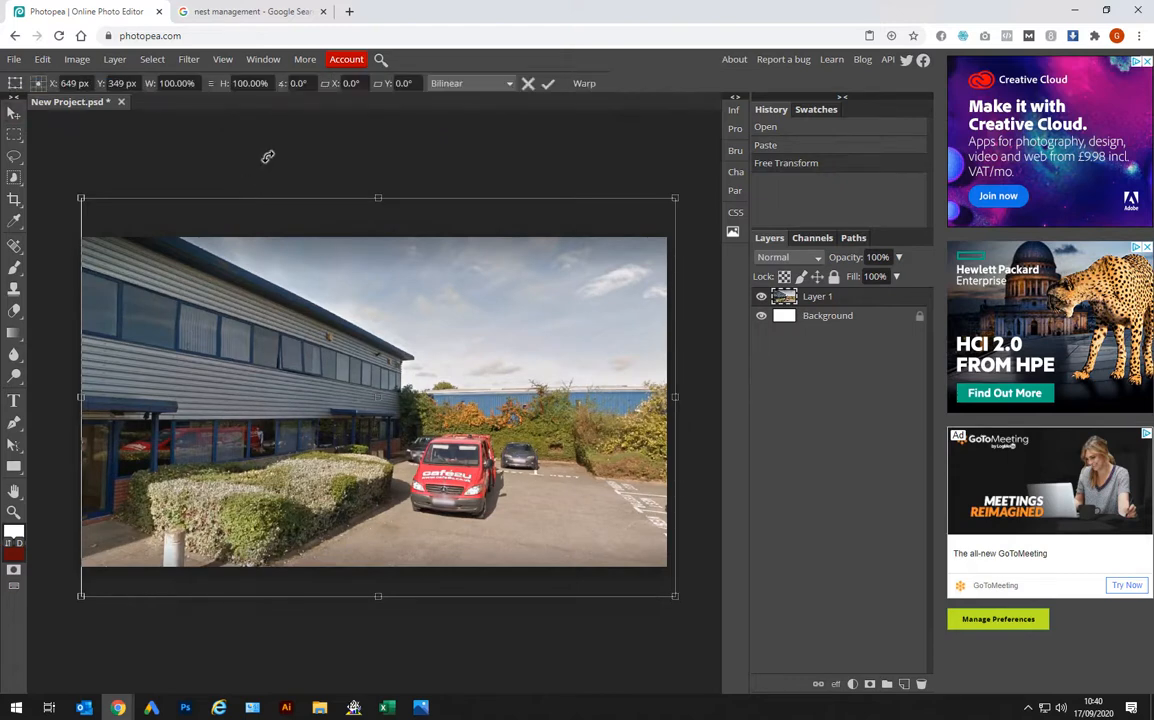
{"action": "left_click", "coordinate": [13, 110]}
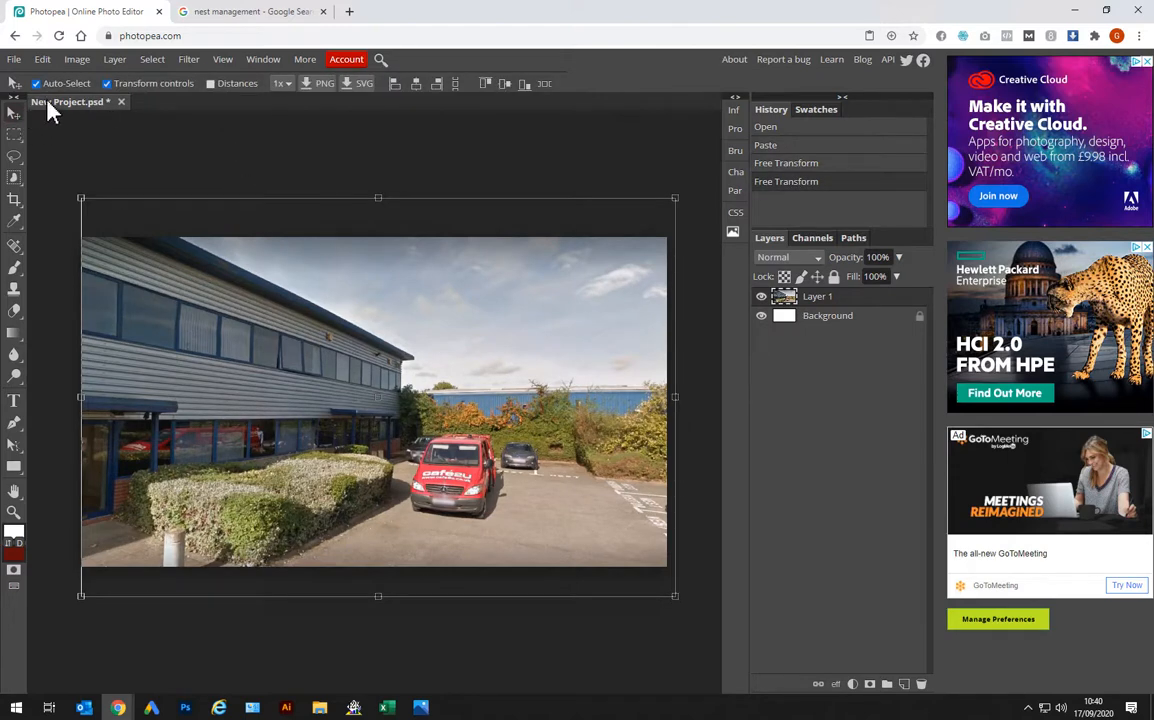
Hide the transform controls, move the building photo slightly up and left, and turn the transform controls back on
{"action": "left_click", "coordinate": [113, 85]}
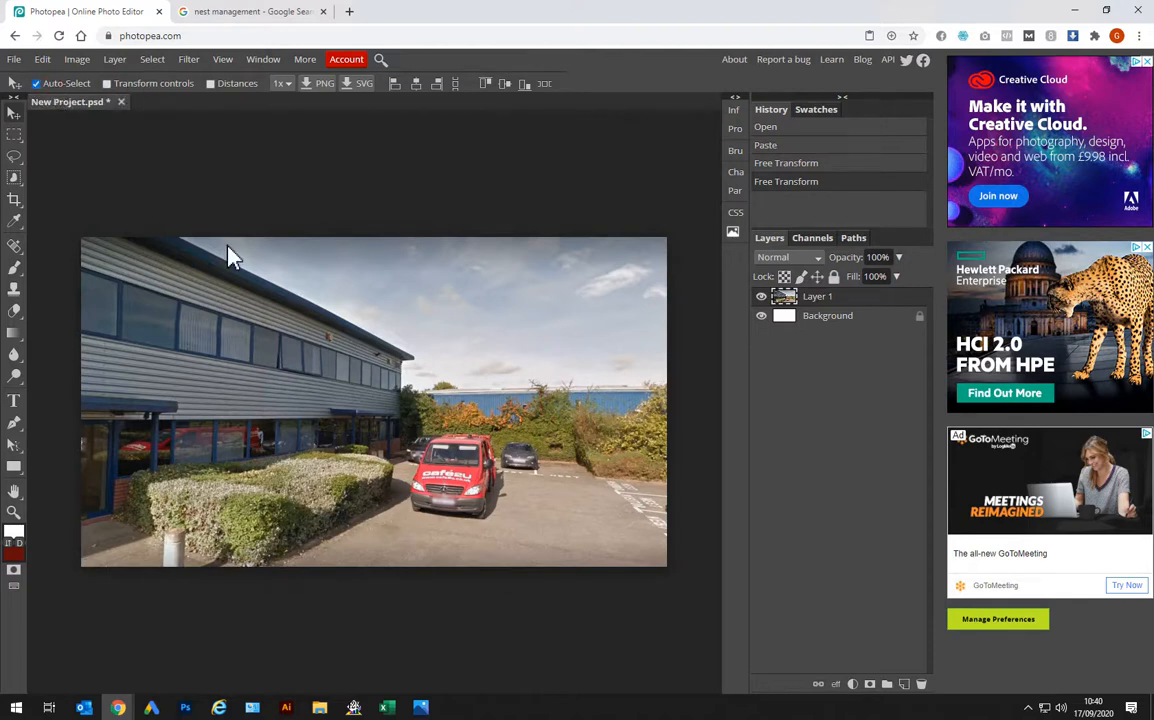
{"action": "mouse_move", "coordinate": [426, 325]}
{"action": "left_mouse_down"}
{"action": "mouse_move", "coordinate": [425, 376]}
{"action": "mouse_move", "coordinate": [425, 330]}
{"action": "left_mouse_up"}
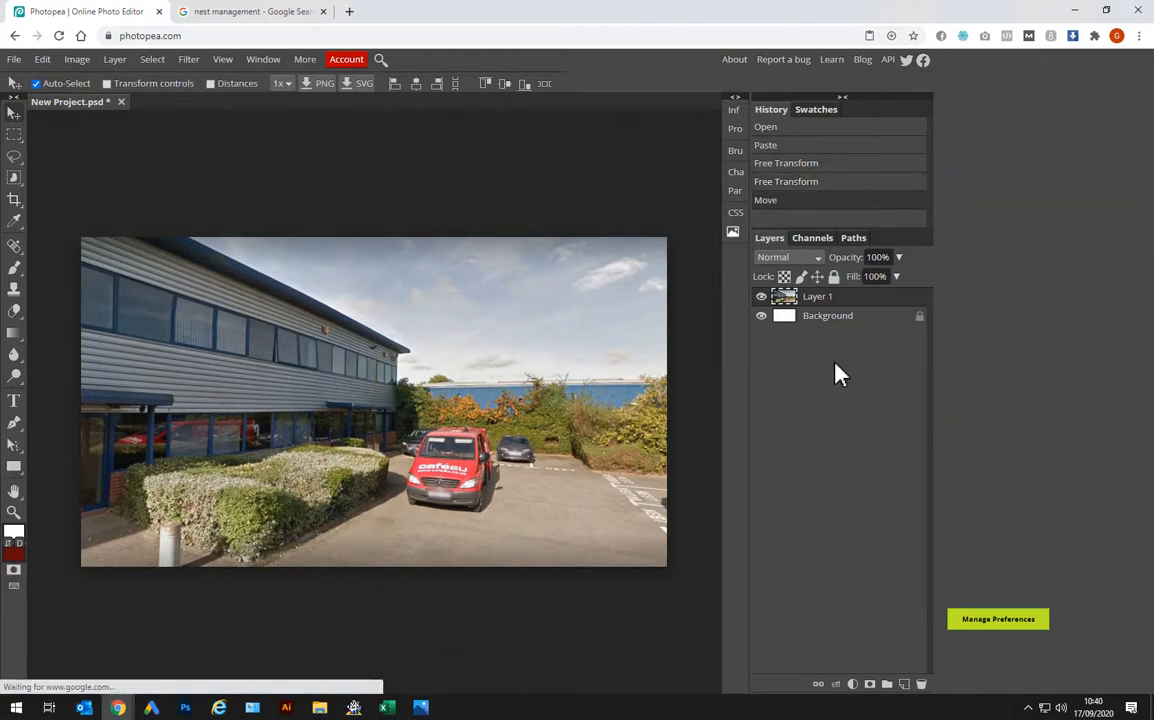
{"action": "left_click", "coordinate": [812, 302]}
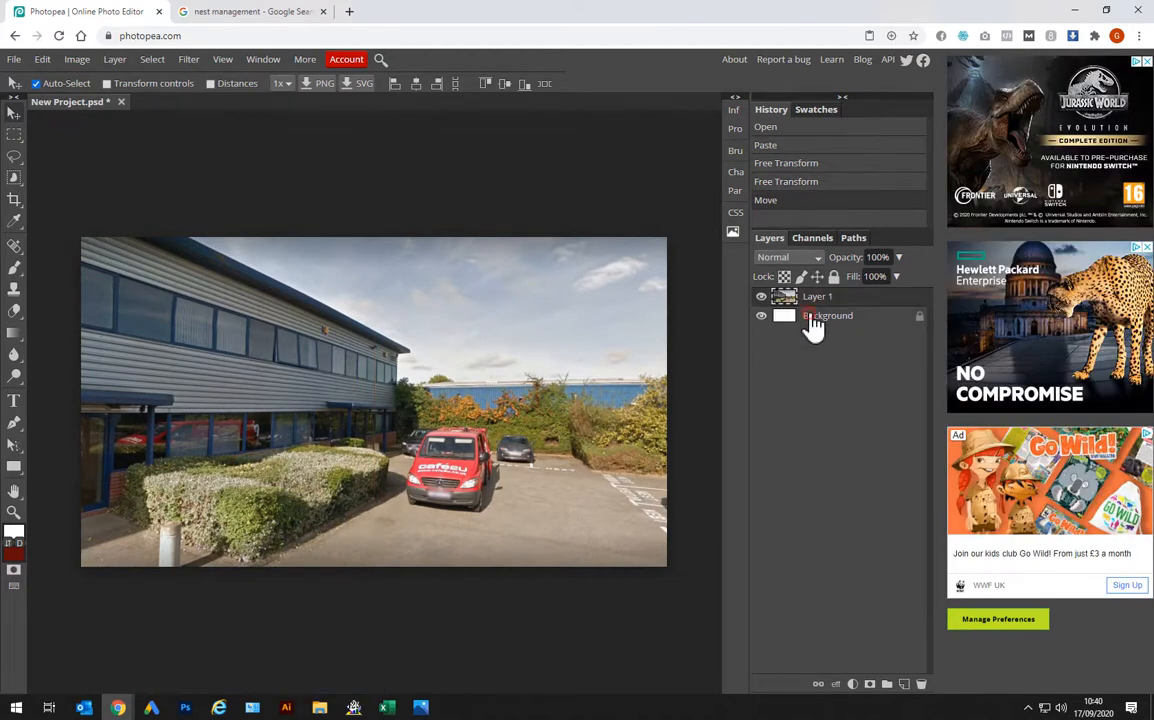
{"action": "left_click", "coordinate": [140, 86]}
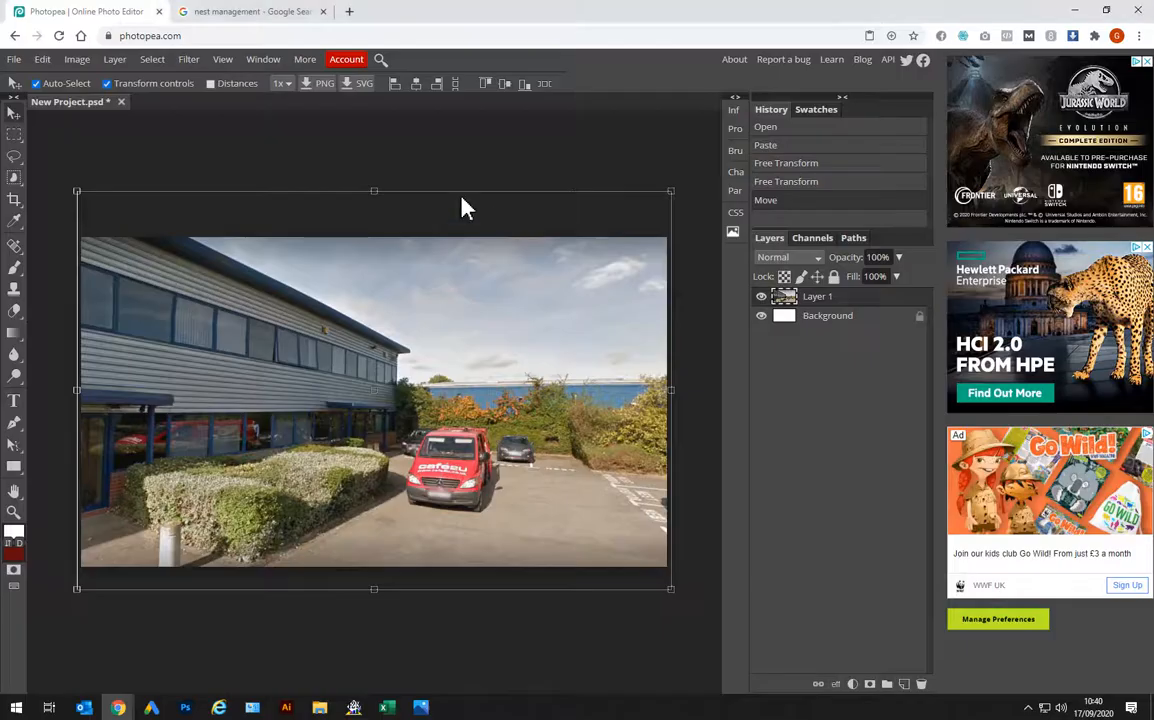
Find the Pixabay stock image site through a Google search in a new tab and open its home page
{"action": "left_click", "coordinate": [349, 12]}
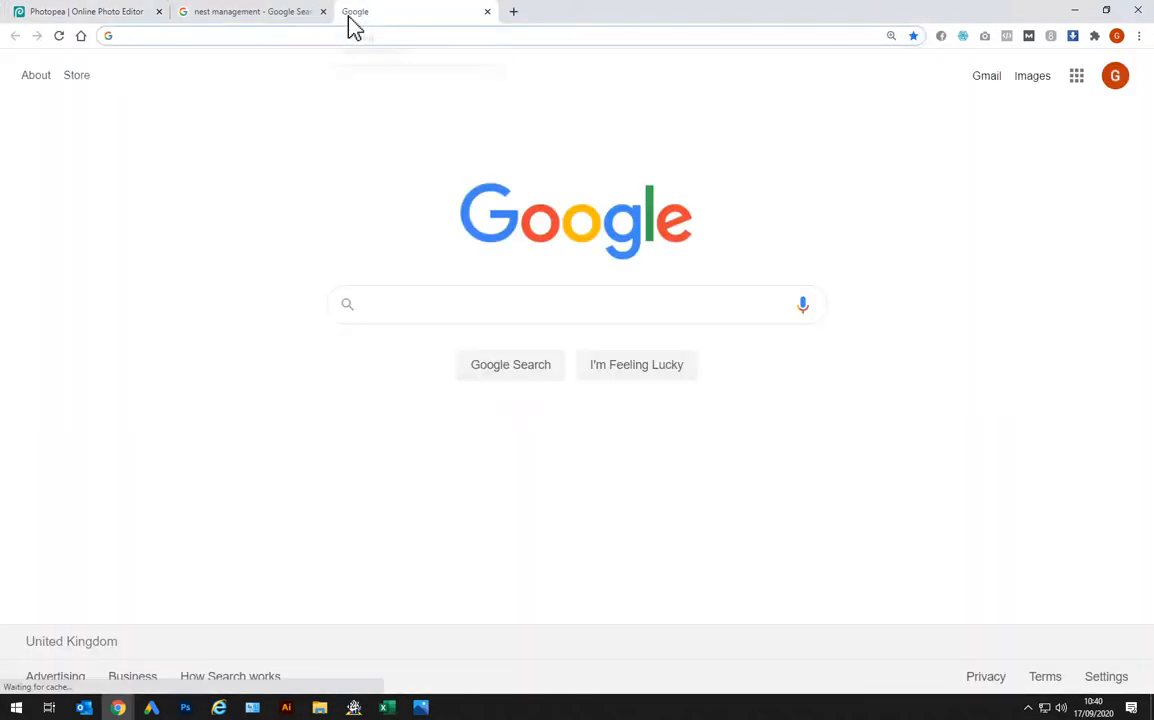
{"action": "type", "text": "pizab"}
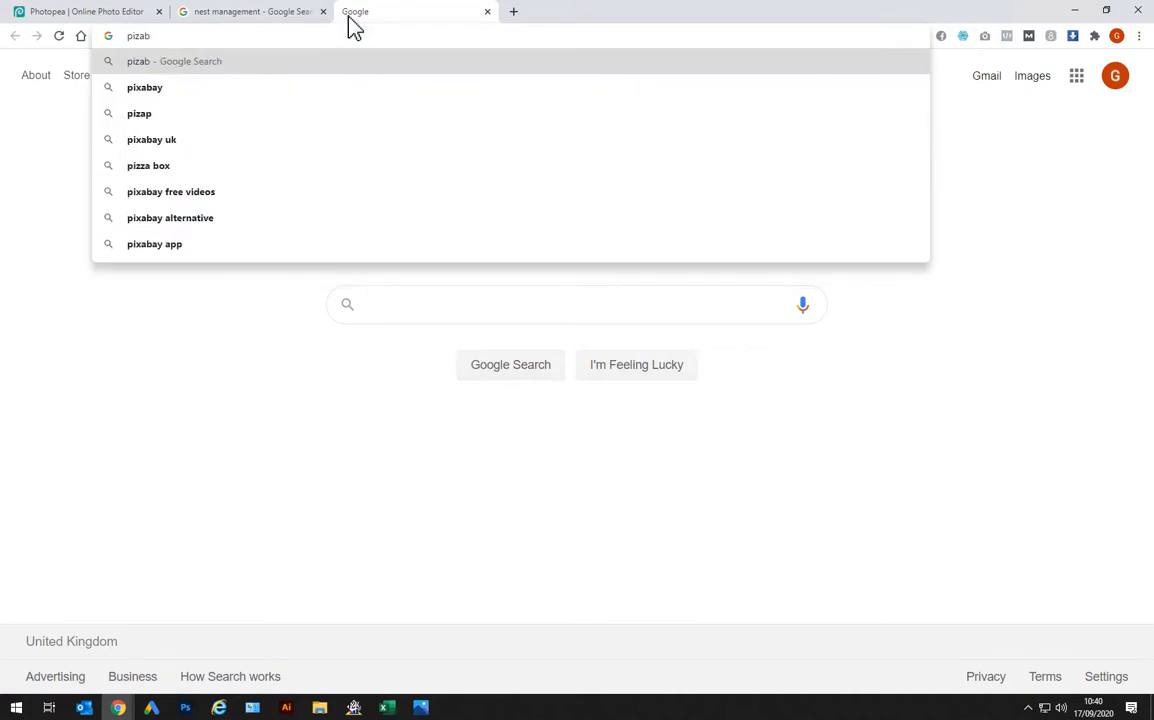
{"action": "key", "text": "Down"}
{"action": "key", "text": "Return"}
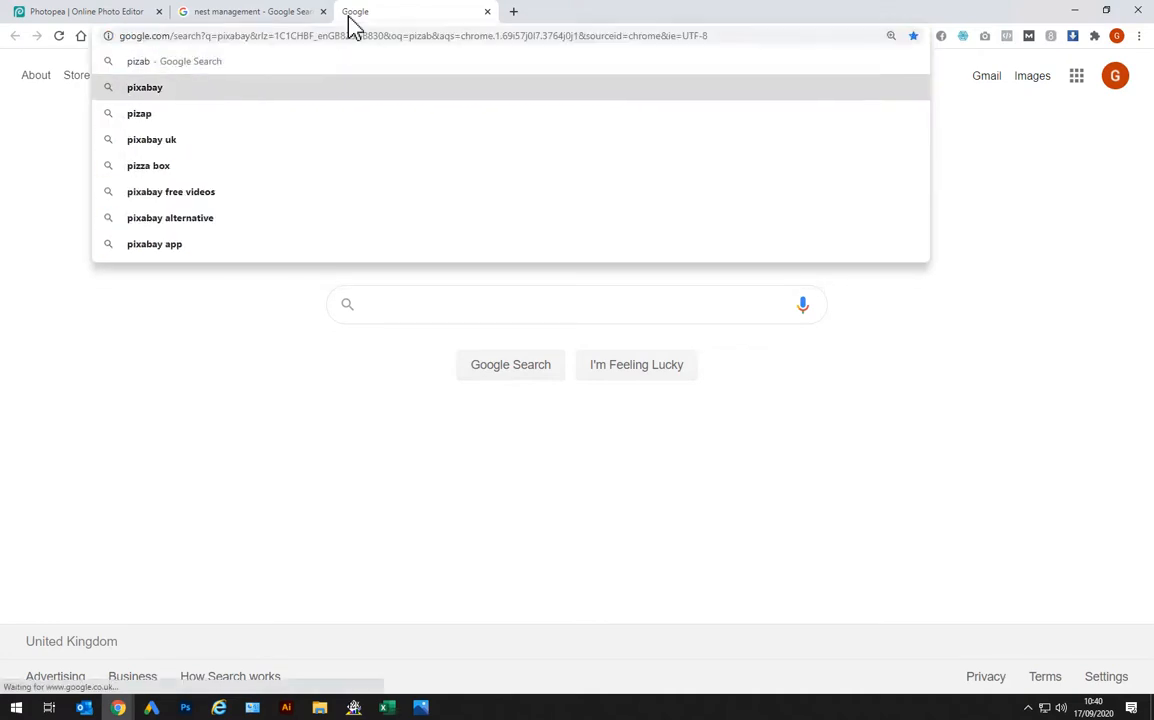
{"action": "left_click", "coordinate": [312, 207]}
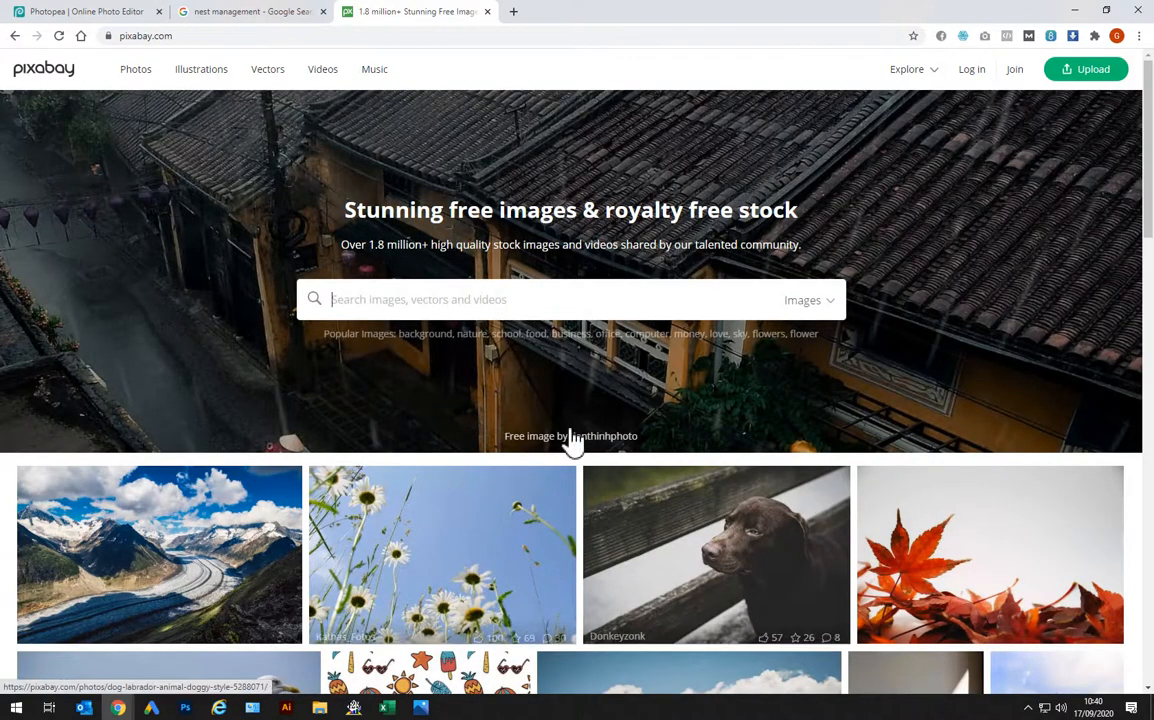
Find the Unsplash stock photo site through a Google search in a new tab and browse the photos on its home page
{"action": "left_click", "coordinate": [511, 11]}
{"action": "type", "text": "unsp"}
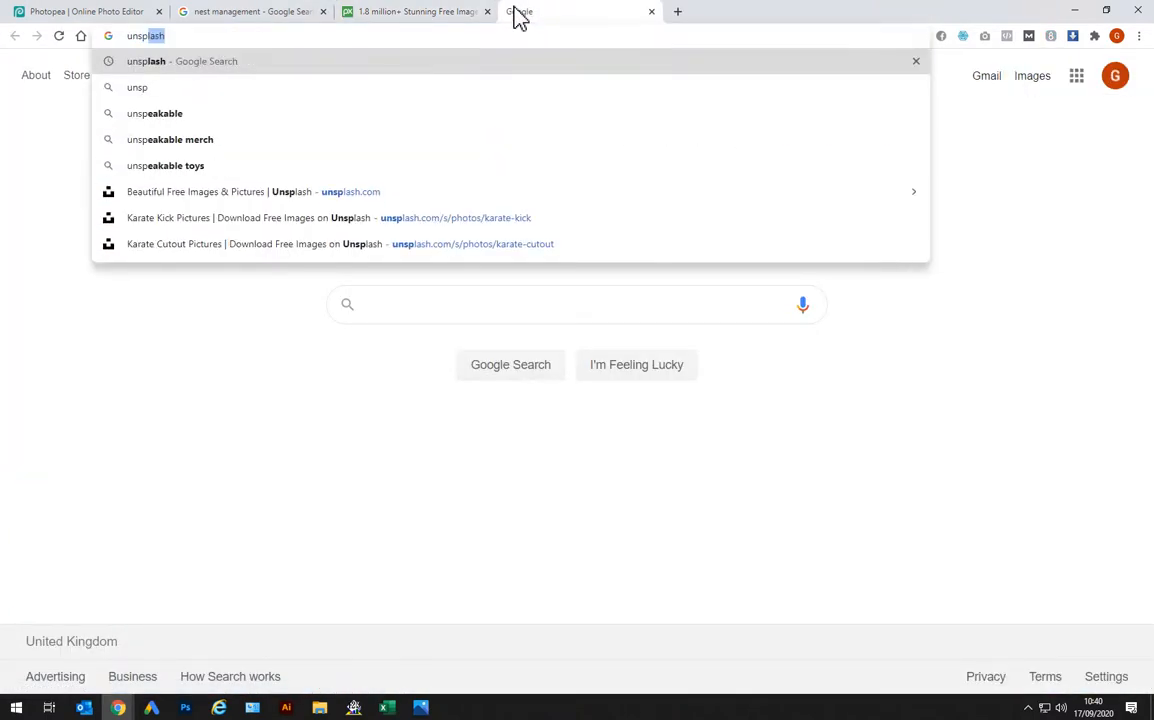
{"action": "key", "text": "Return"}
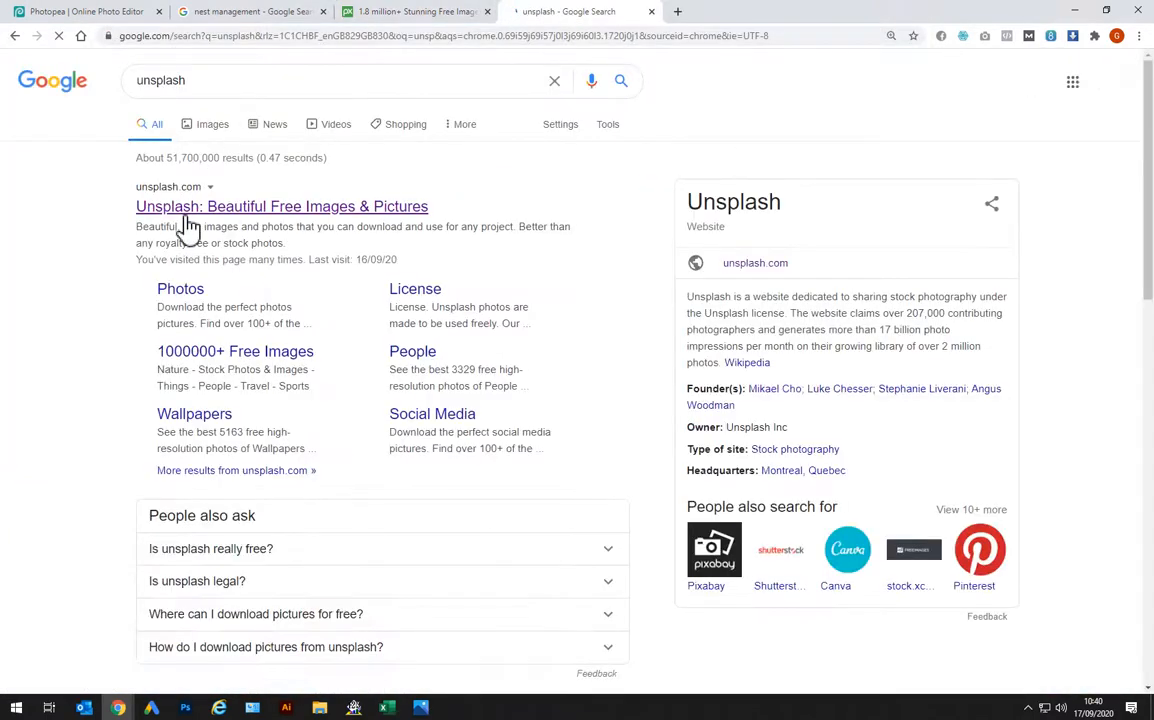
{"action": "left_click", "coordinate": [186, 208]}
{"action": "scroll", "coordinate": [600, 608], "scroll_direction": "down", "scroll_amount": 5}
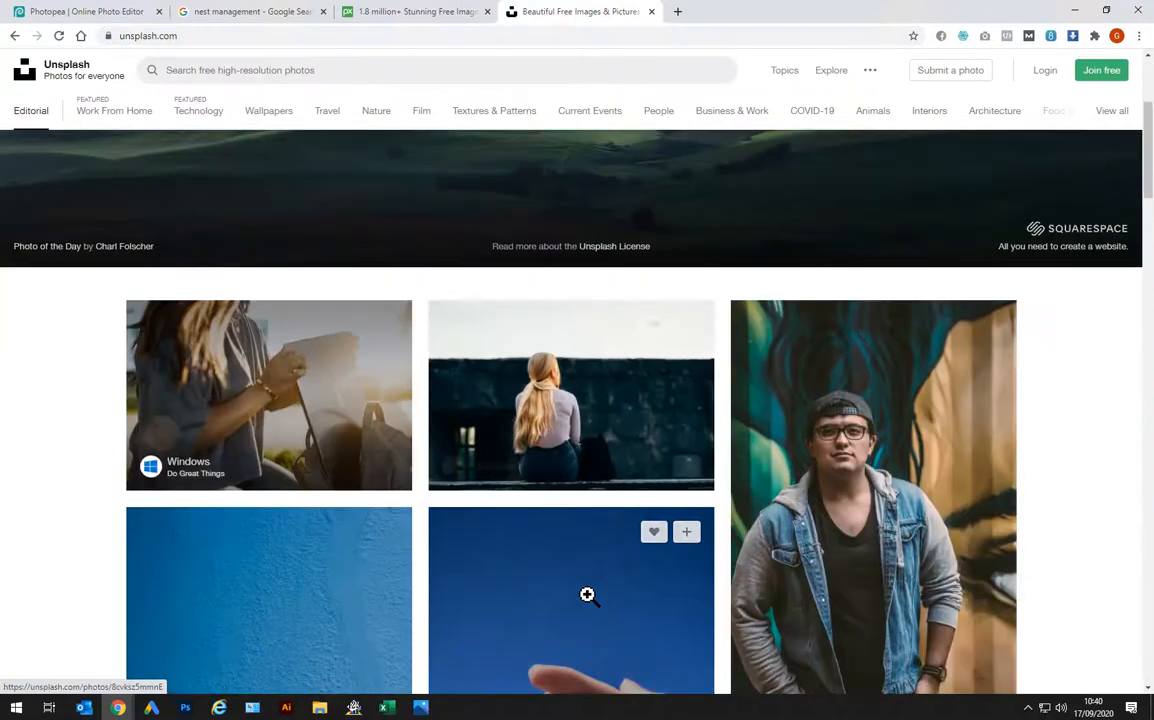
{"action": "scroll", "coordinate": [546, 574], "scroll_direction": "down", "scroll_amount": 5}
{"action": "scroll", "coordinate": [545, 571], "scroll_direction": "down", "scroll_amount": 3}
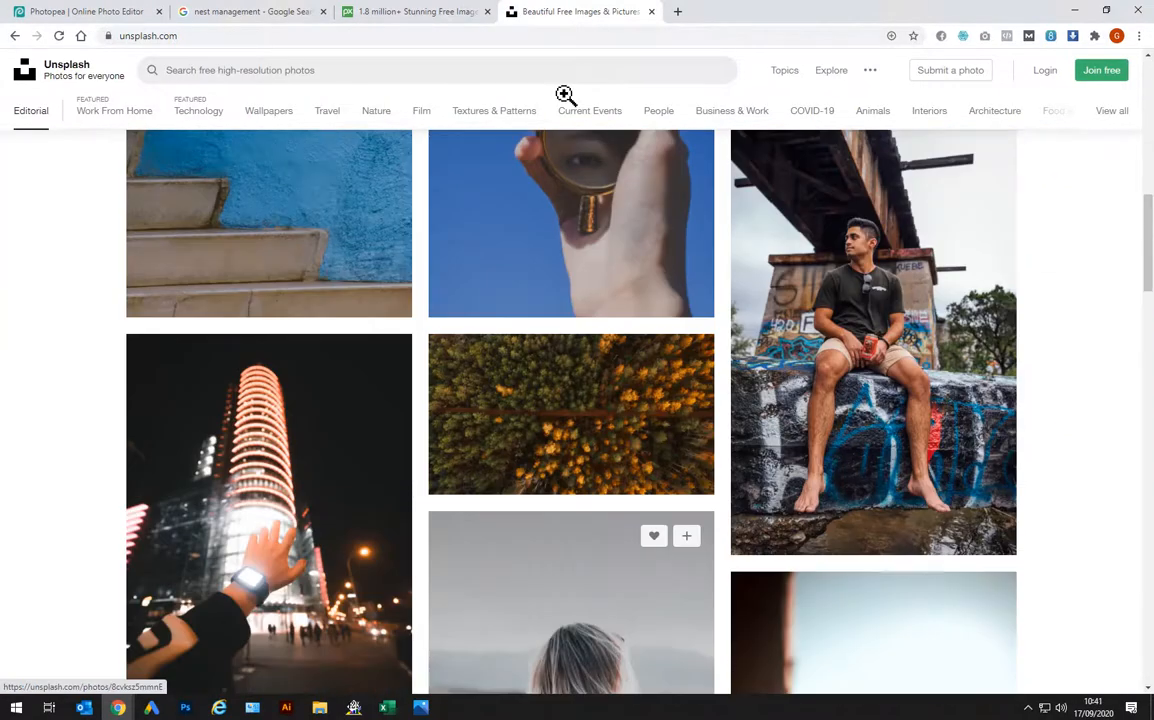
Return to Pixabay, search it for "sunburst" and open the yellow-orange rays illustration from the results
{"action": "left_click", "coordinate": [427, 14]}
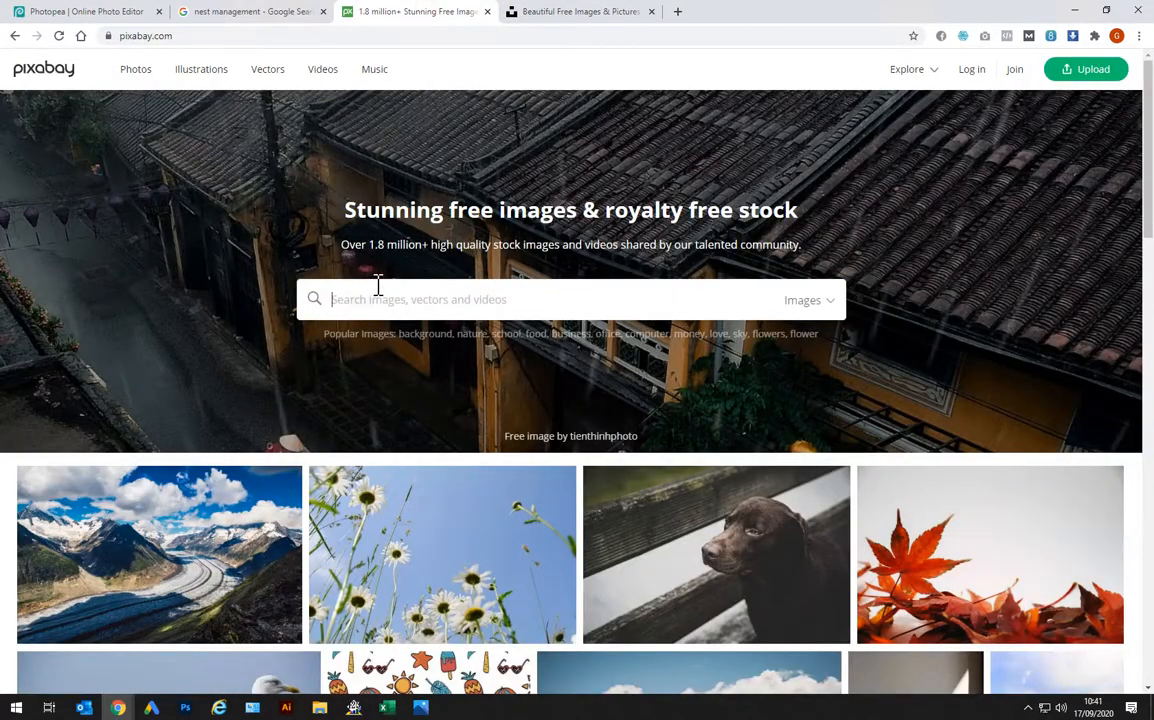
{"action": "type", "text": "sunbur"}
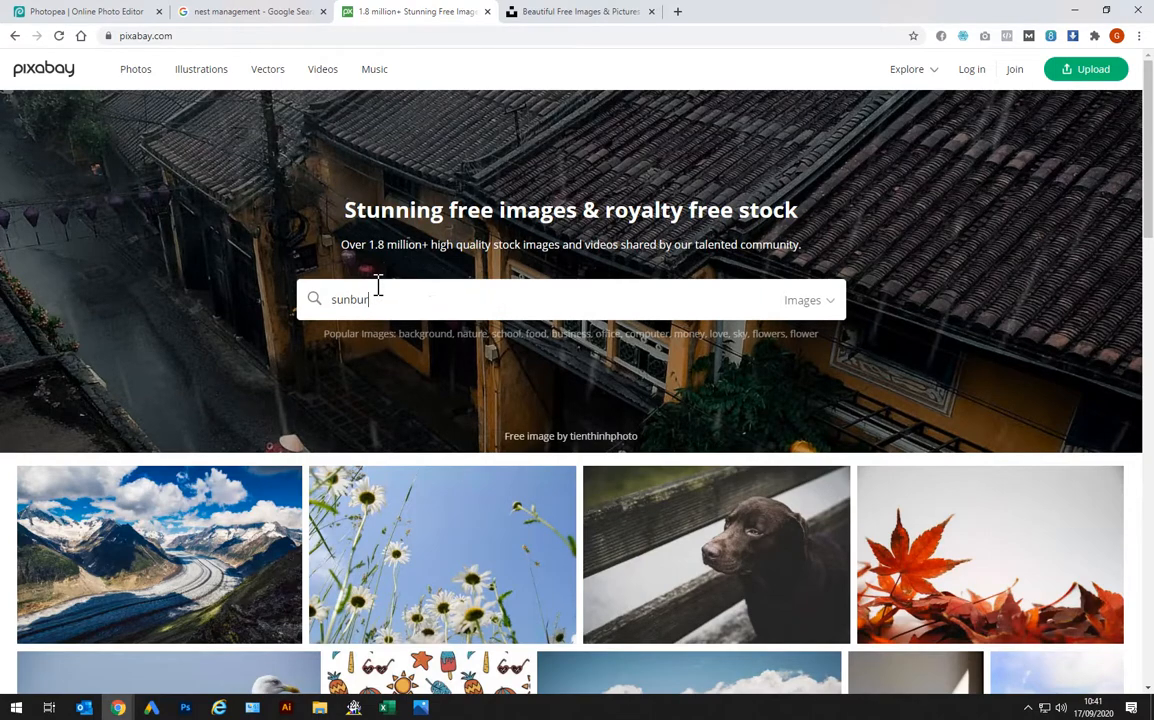
{"action": "type", "text": "st"}
{"action": "key", "text": "Return"}
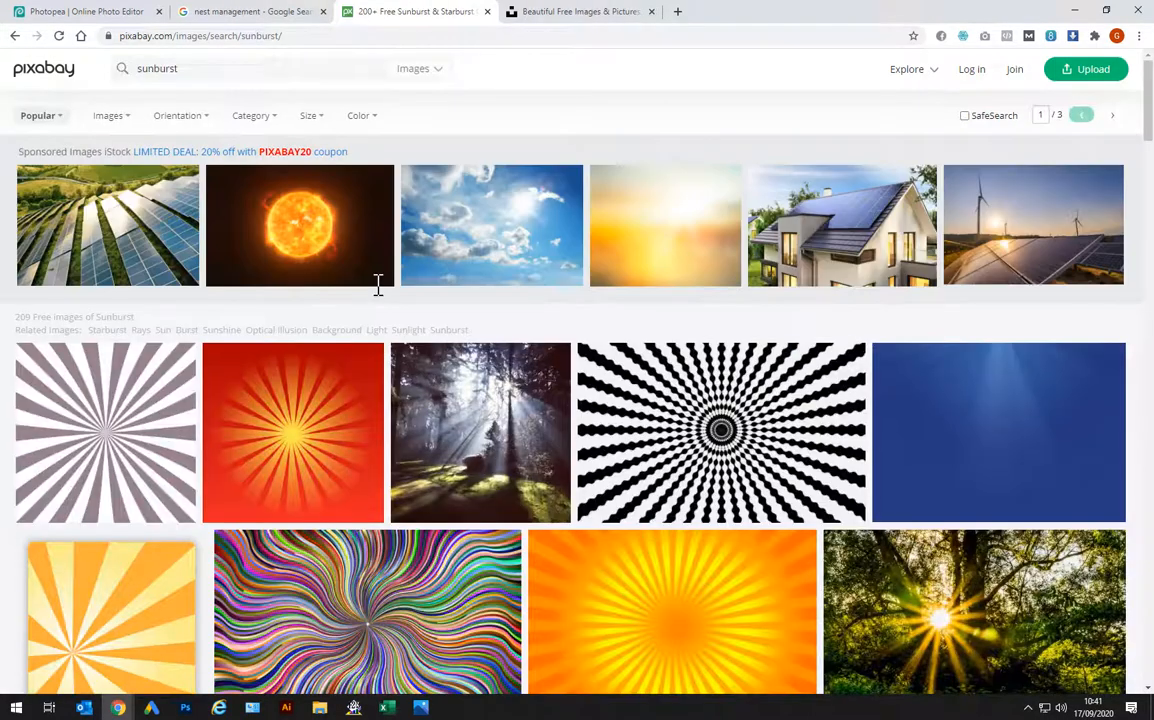
{"action": "scroll", "coordinate": [587, 386], "scroll_direction": "down", "scroll_amount": 3}
{"action": "scroll", "coordinate": [592, 541], "scroll_direction": "down", "scroll_amount": 3}
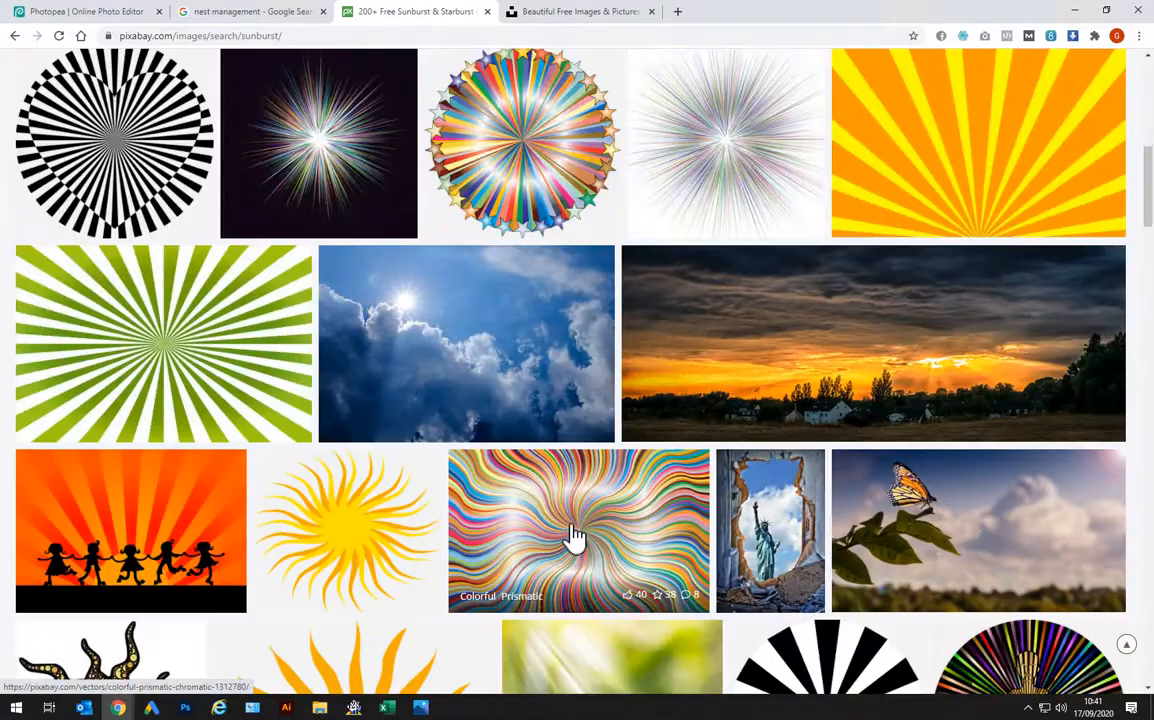
{"action": "scroll", "coordinate": [573, 537], "scroll_direction": "down", "scroll_amount": 5}
{"action": "scroll", "coordinate": [573, 537], "scroll_direction": "up", "scroll_amount": 8}
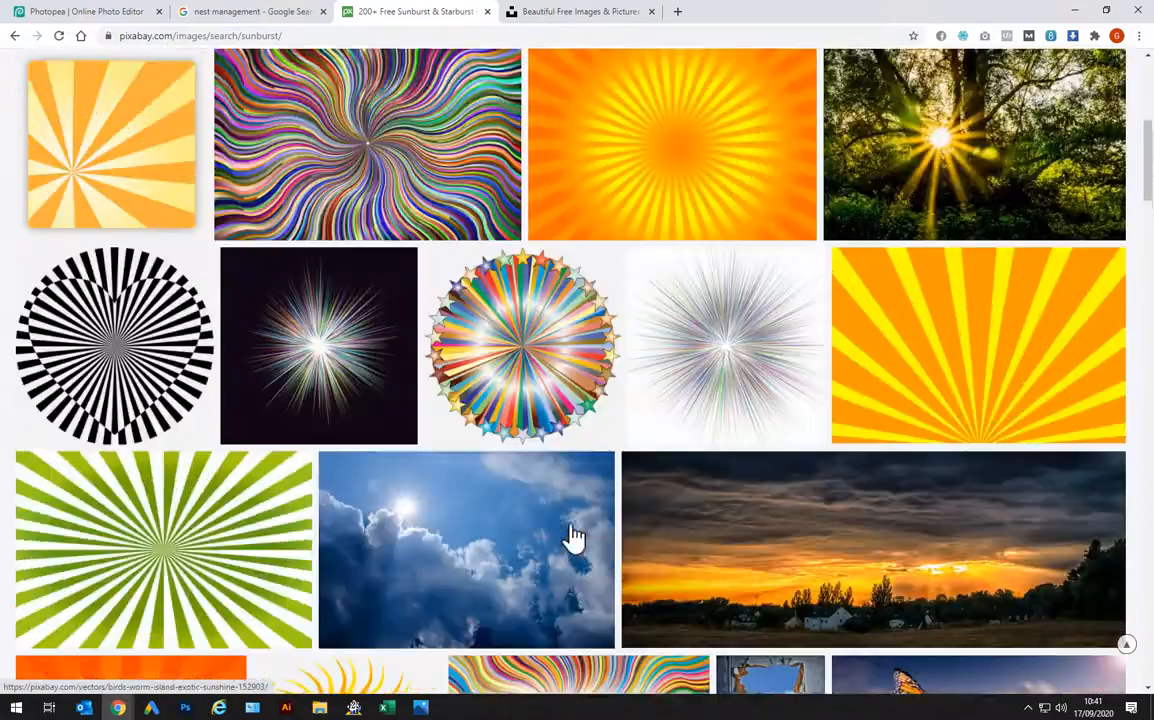
{"action": "scroll", "coordinate": [573, 537], "scroll_direction": "up", "scroll_amount": 3}
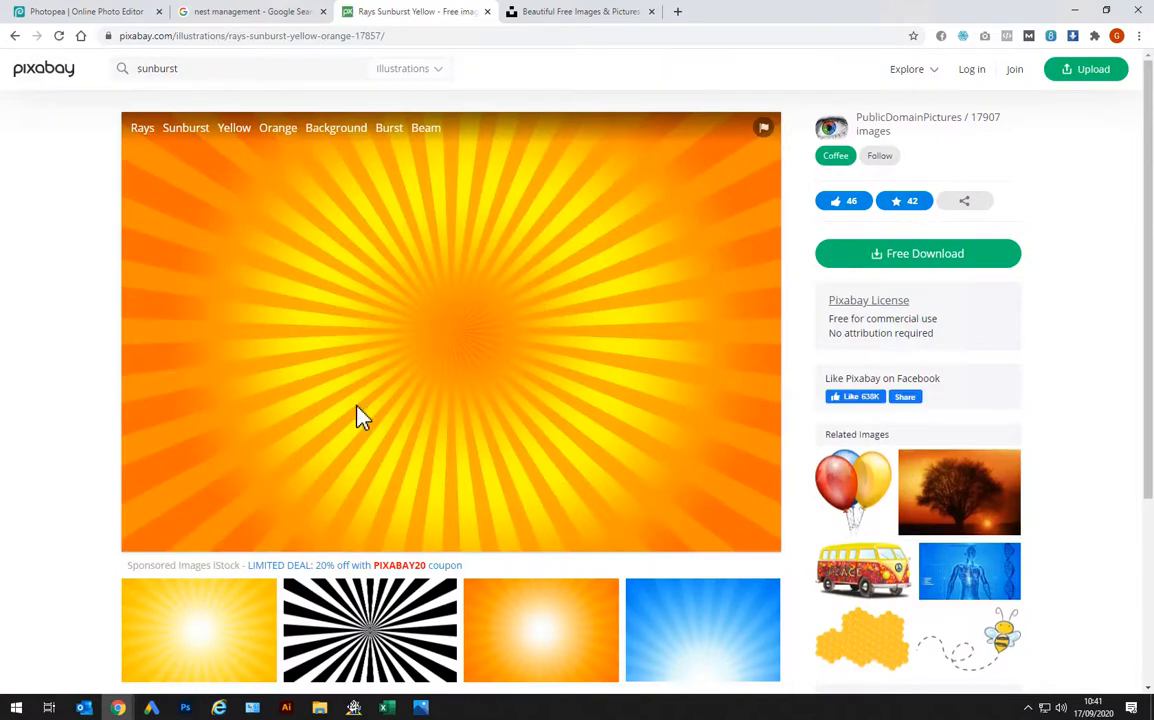
{"action": "scroll", "coordinate": [358, 417], "scroll_direction": "down", "scroll_amount": 1}
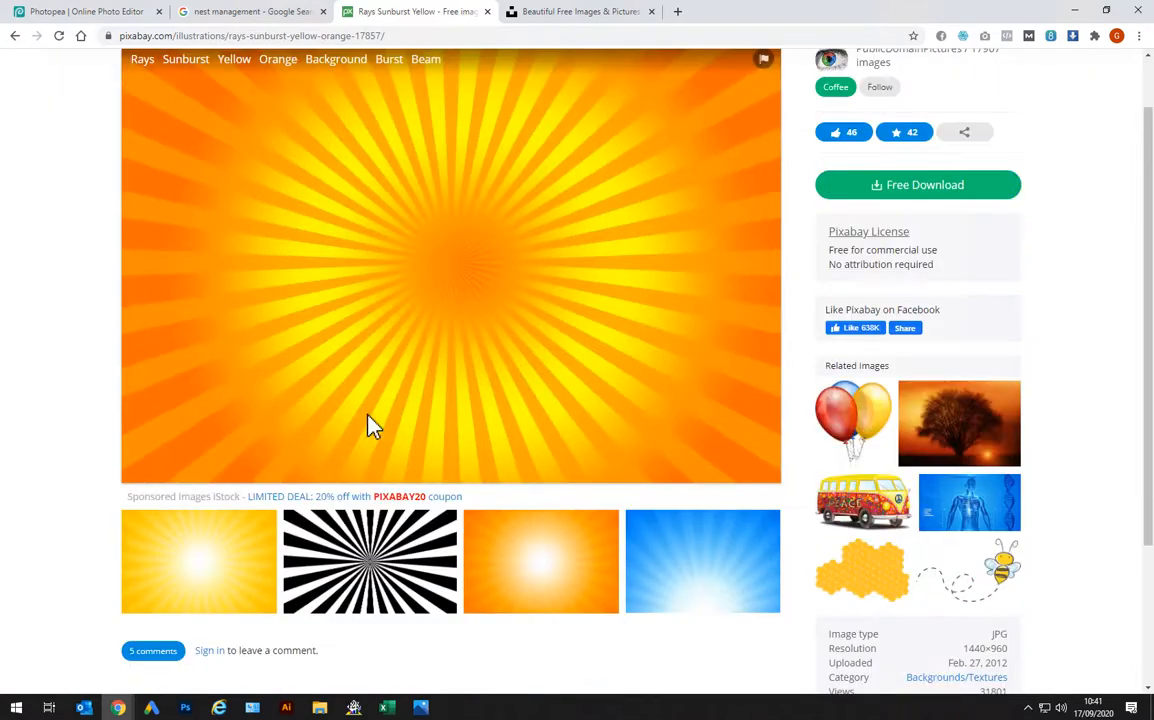
{"action": "left_click", "coordinate": [545, 598]}
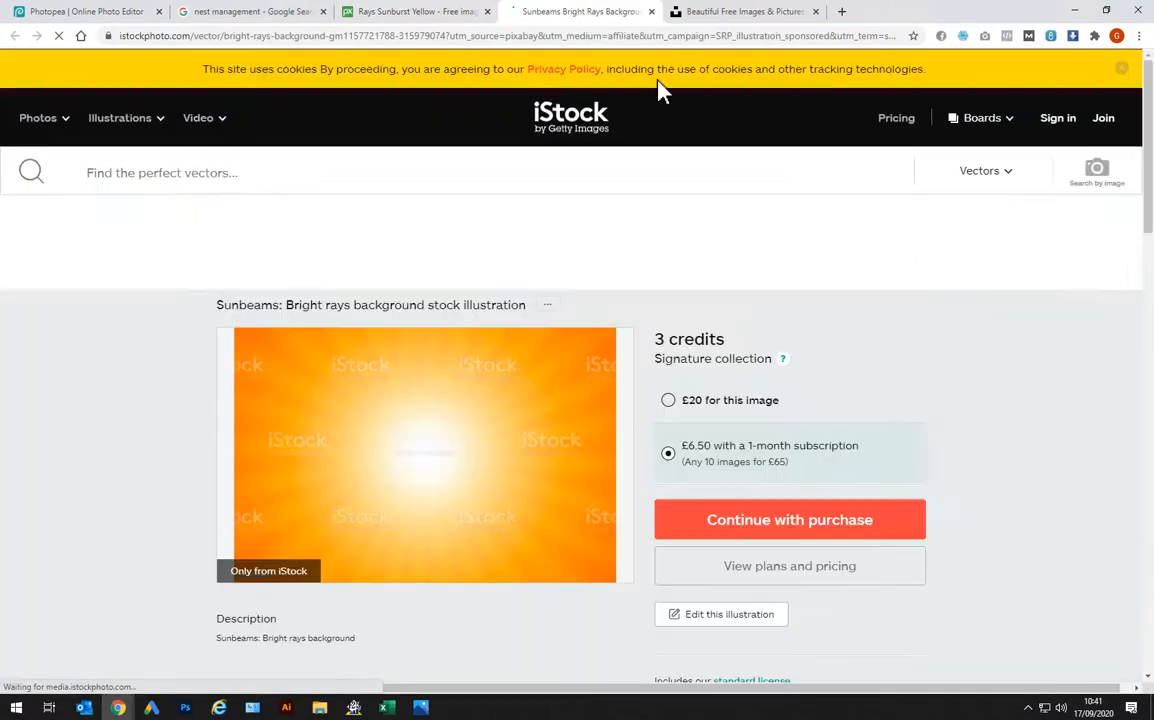
{"action": "key", "text": "ctrl+w"}
{"action": "scroll", "coordinate": [502, 318], "scroll_direction": "up", "scroll_amount": 1}
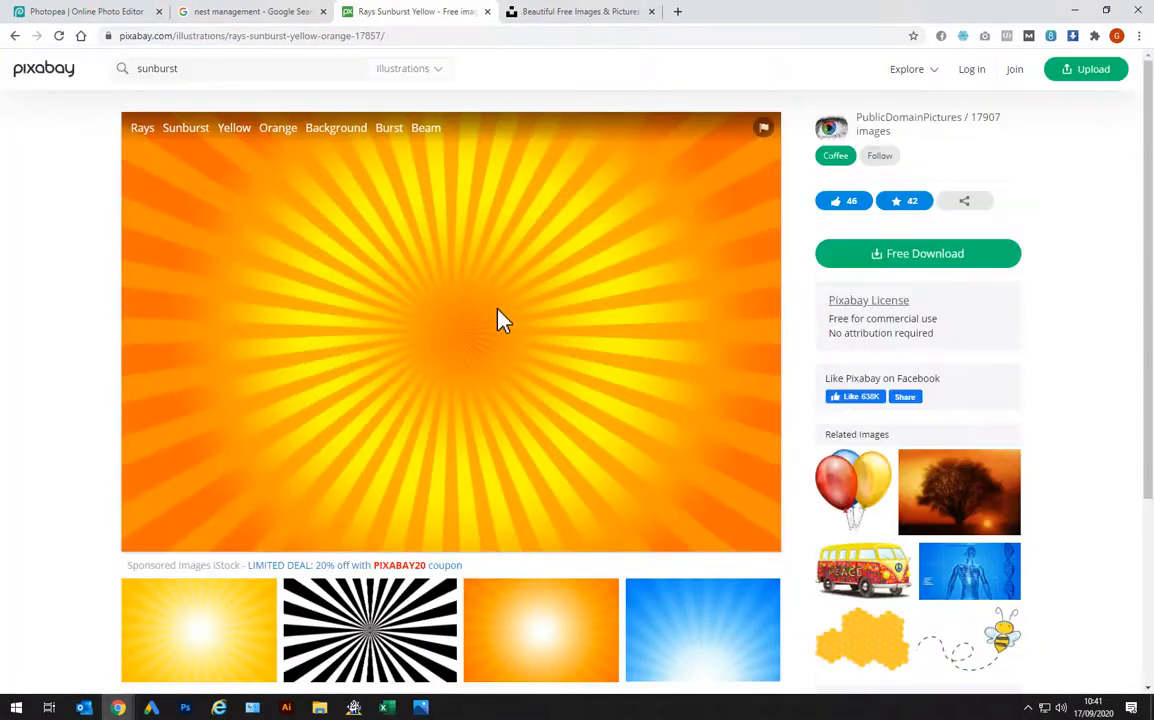
Download the yellow-orange sunburst illustration as a JPG at 1280×853, completing the robot check
{"action": "left_click", "coordinate": [918, 256]}
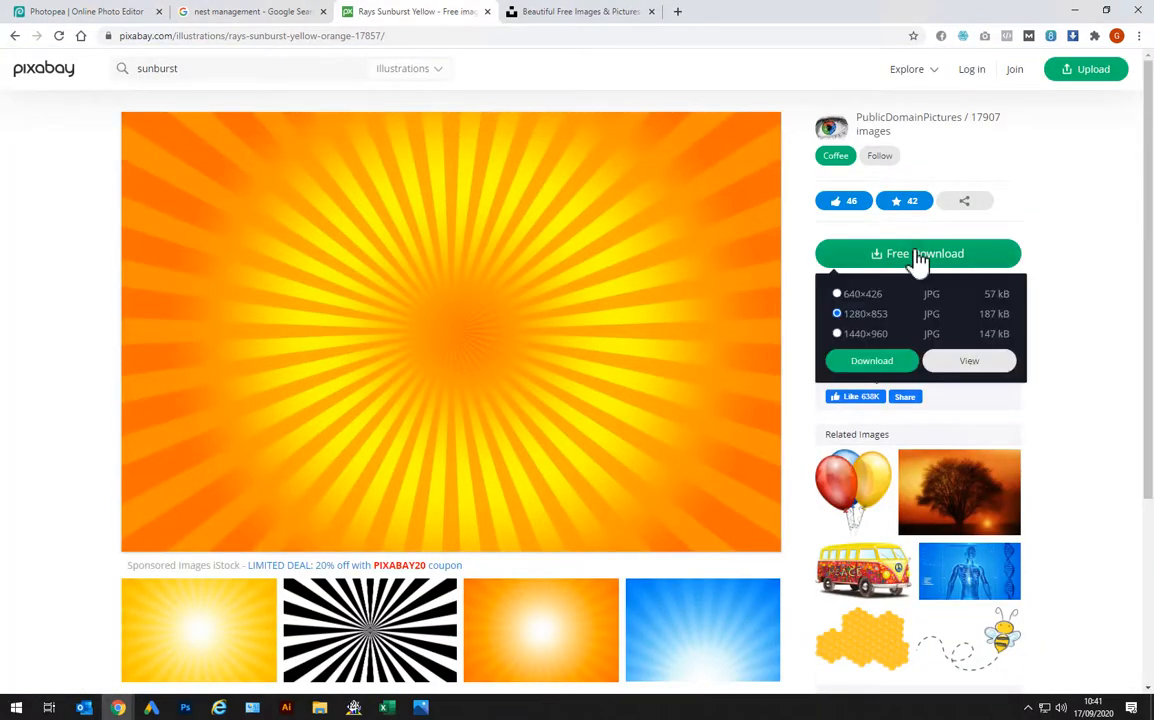
{"action": "left_click", "coordinate": [872, 362]}
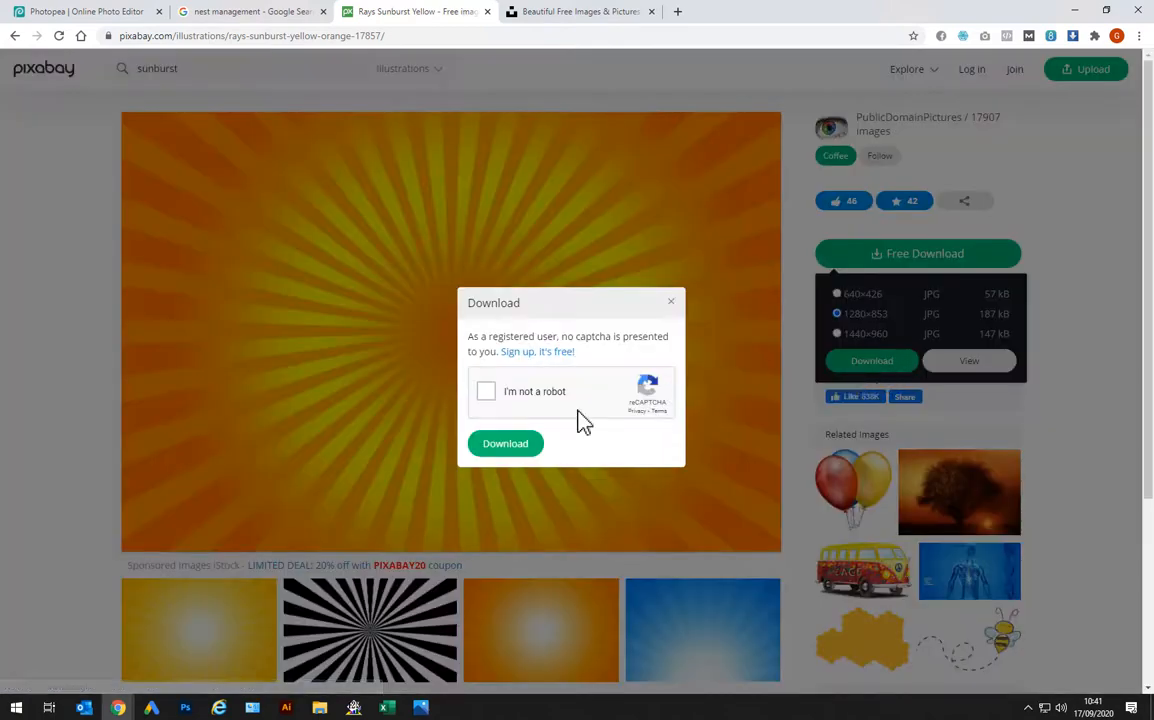
{"action": "left_click", "coordinate": [507, 450]}
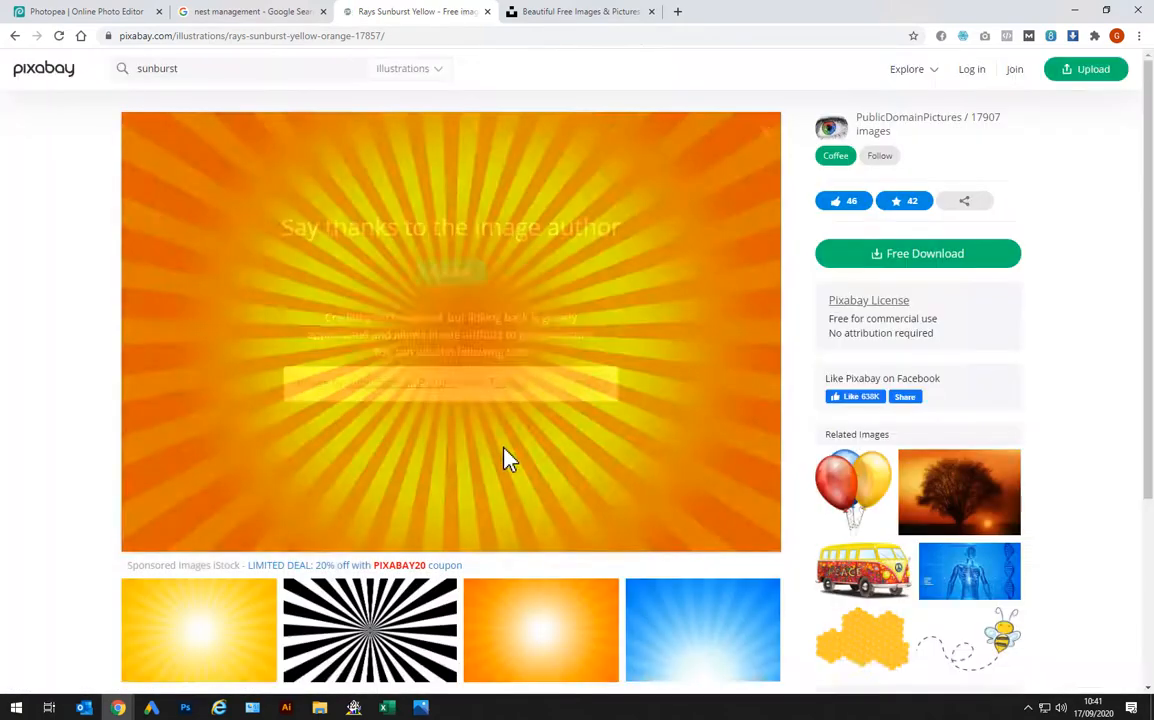
{"action": "scroll", "coordinate": [172, 555], "scroll_direction": "down", "scroll_amount": 1}
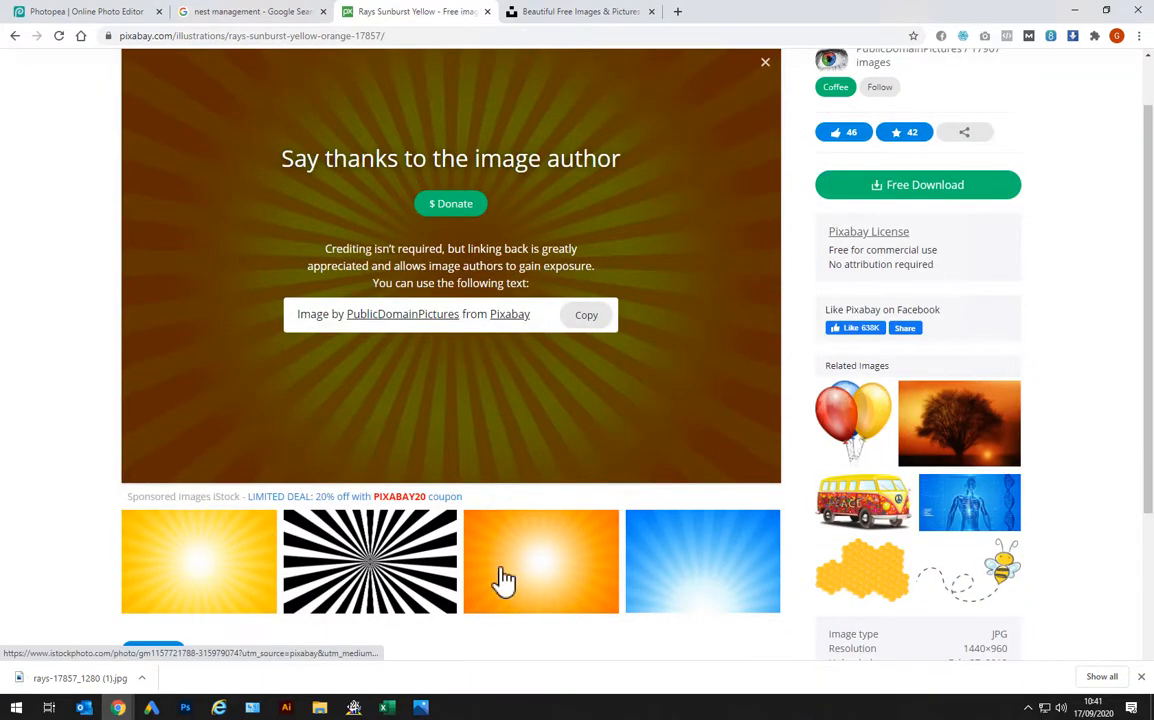
{"action": "scroll", "coordinate": [147, 538], "scroll_direction": "up", "scroll_amount": 1}
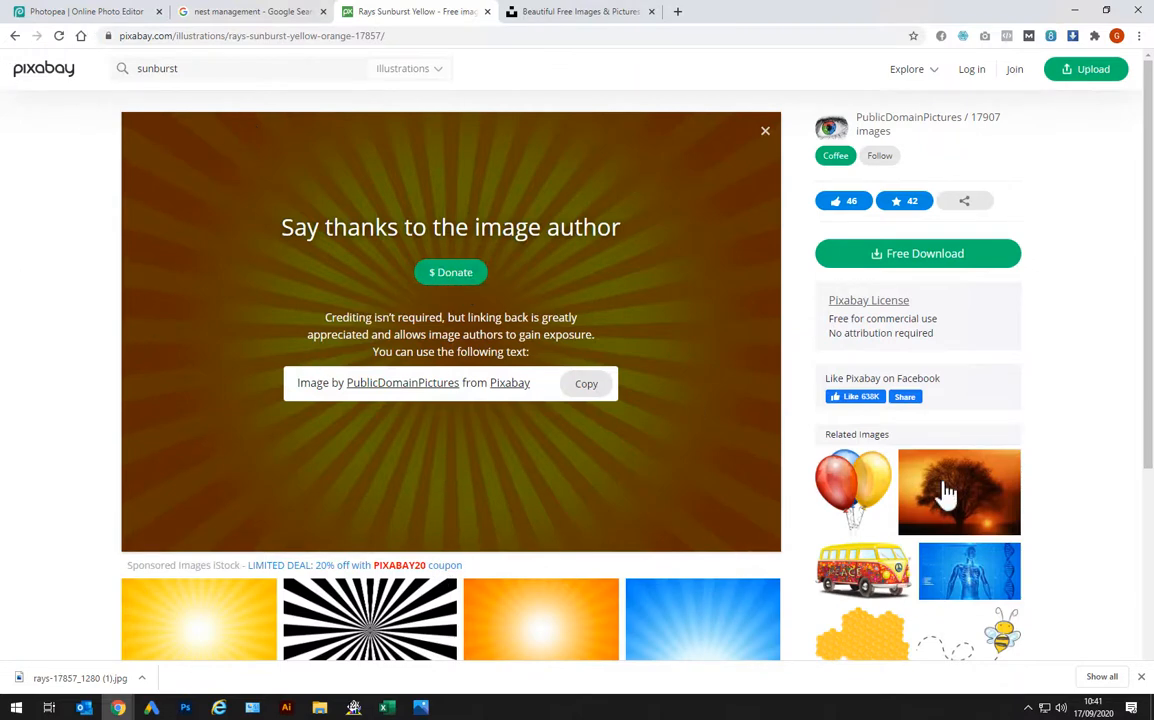
{"action": "scroll", "coordinate": [729, 520], "scroll_direction": "down", "scroll_amount": 3}
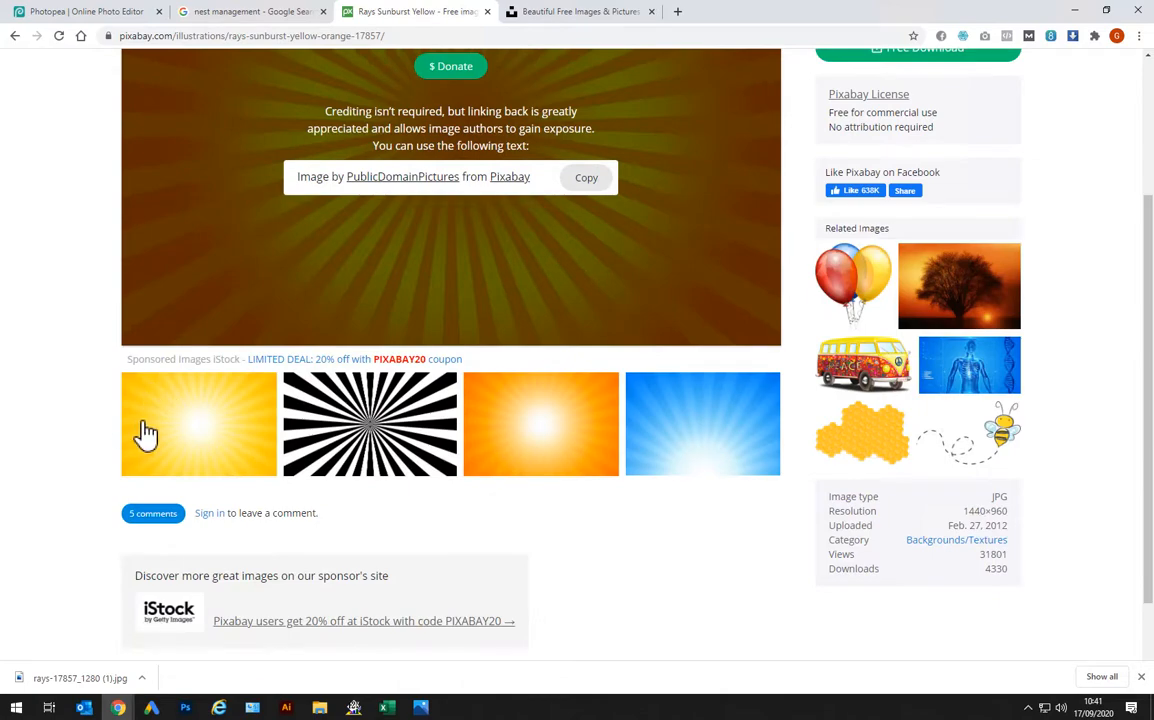
{"action": "scroll", "coordinate": [155, 448], "scroll_direction": "up", "scroll_amount": 3}
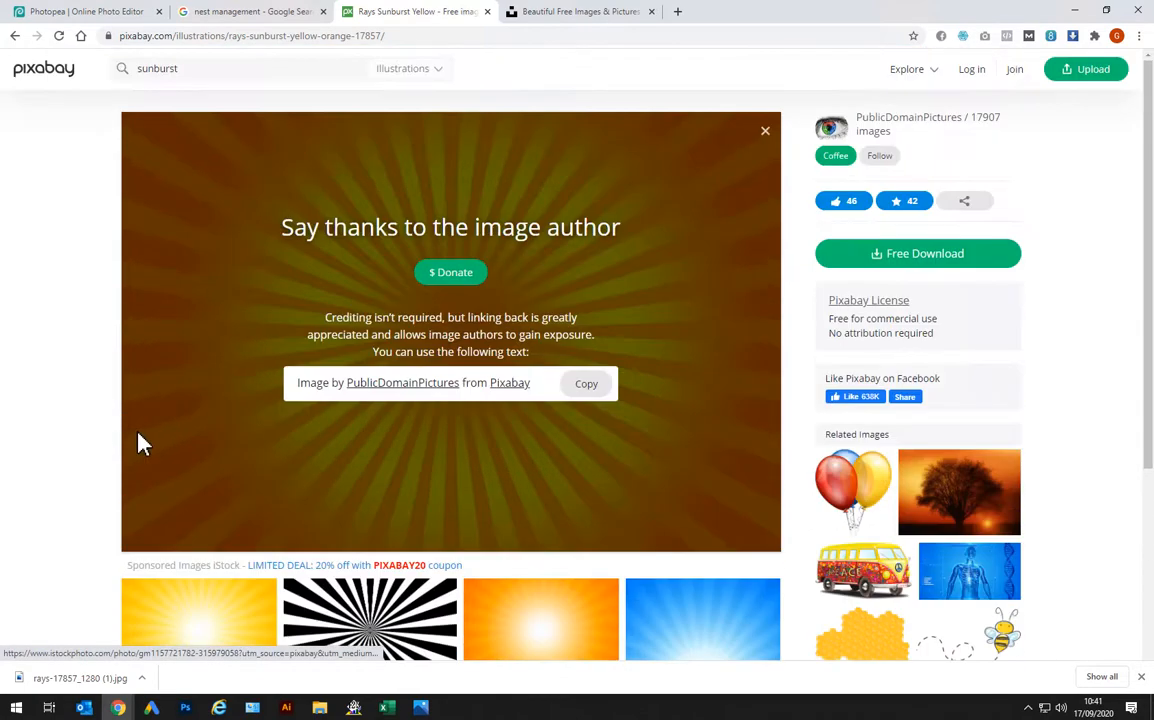
{"action": "scroll", "coordinate": [175, 556], "scroll_direction": "down", "scroll_amount": 2}
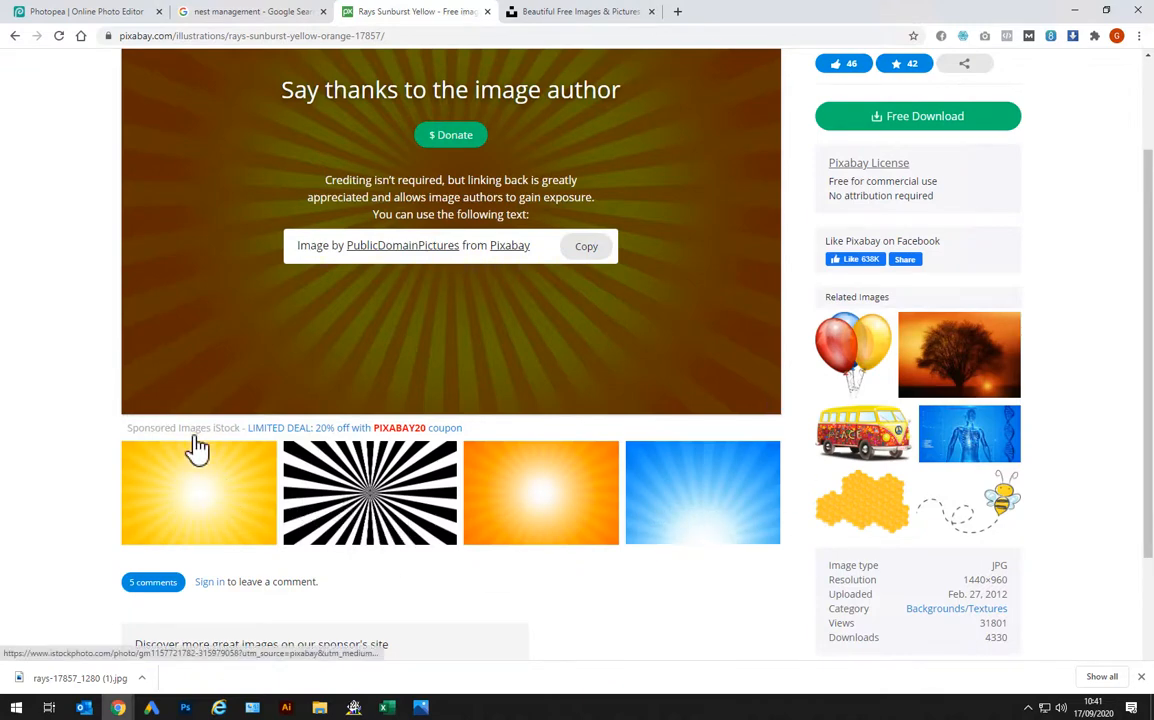
{"action": "scroll", "coordinate": [280, 492], "scroll_direction": "up", "scroll_amount": 2}
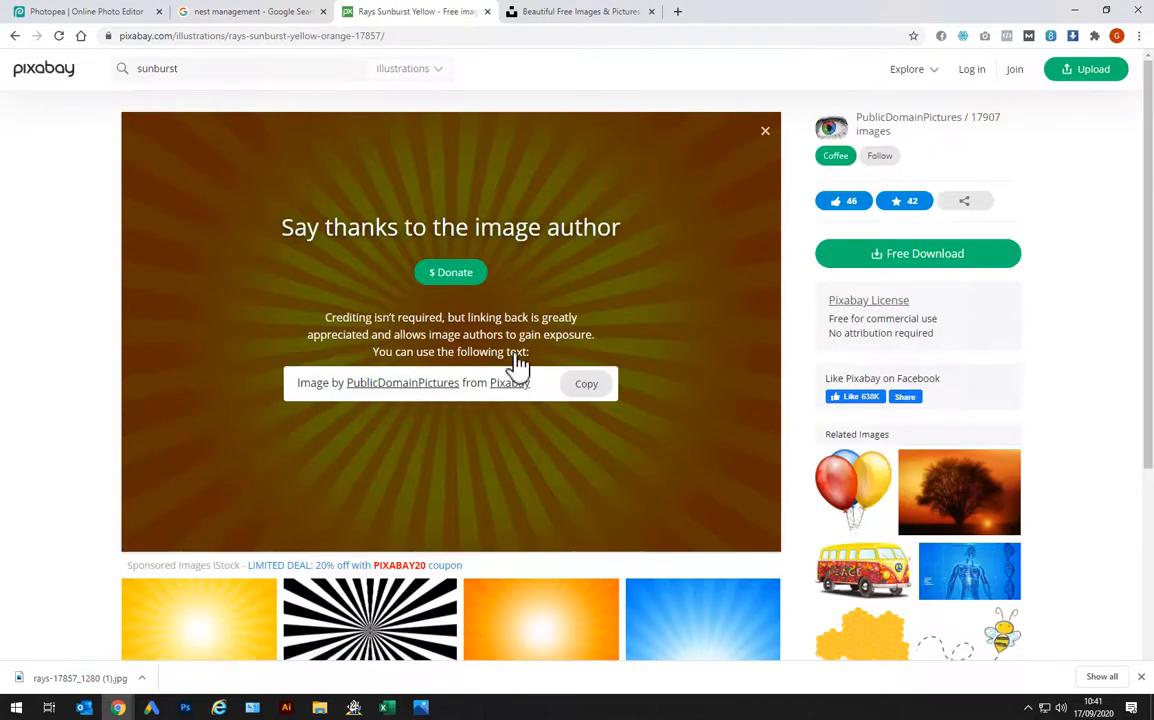
Switch to Photopea, place the downloaded sunburst image above the building photo and scale it to about 122% so it covers the canvas
{"action": "left_click", "coordinate": [95, 12]}
{"action": "left_click_drag", "start_coordinate": [58, 640], "coordinate": [246, 428]}
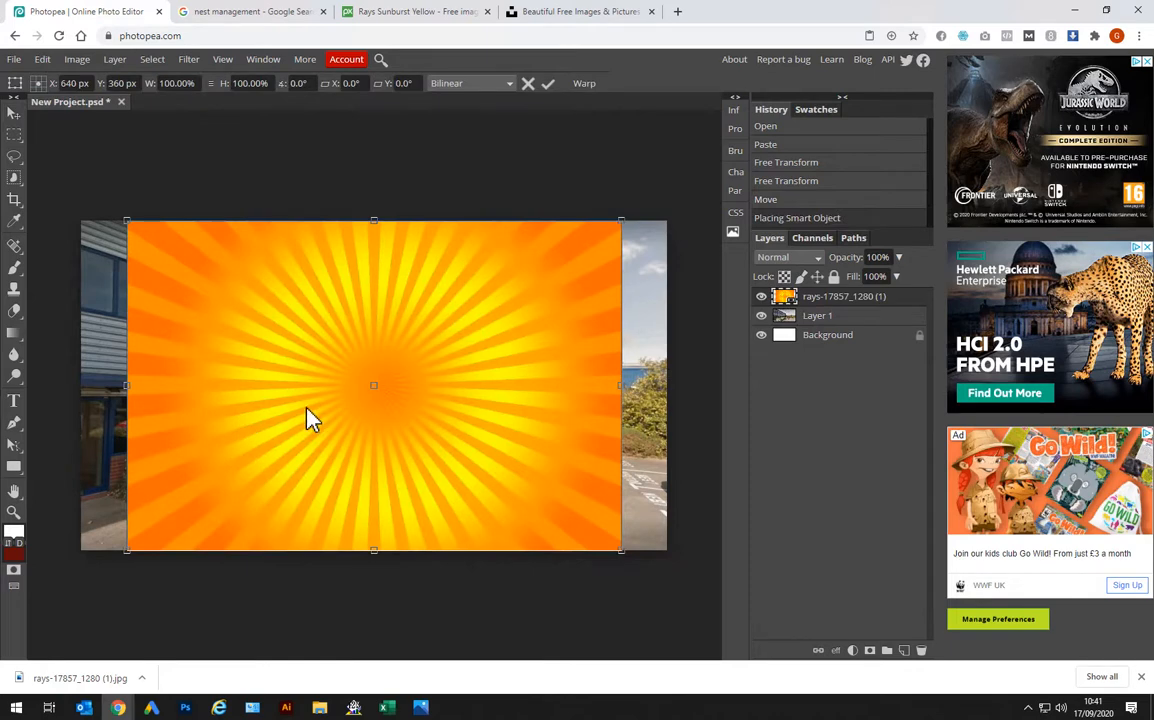
{"action": "left_click_drag", "start_coordinate": [648, 213], "coordinate": [674, 186]}
{"action": "left_click_drag", "start_coordinate": [127, 548], "coordinate": [70, 588]}
{"action": "left_click_drag", "start_coordinate": [378, 441], "coordinate": [374, 443]}
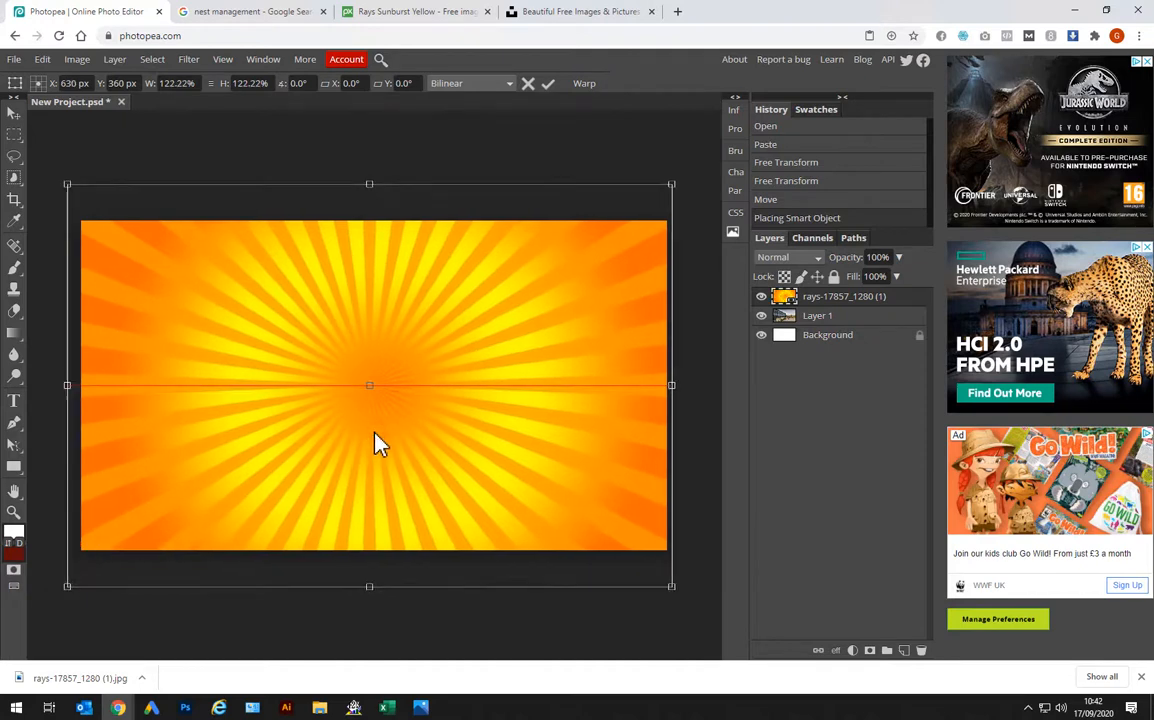
{"action": "left_click", "coordinate": [14, 118]}
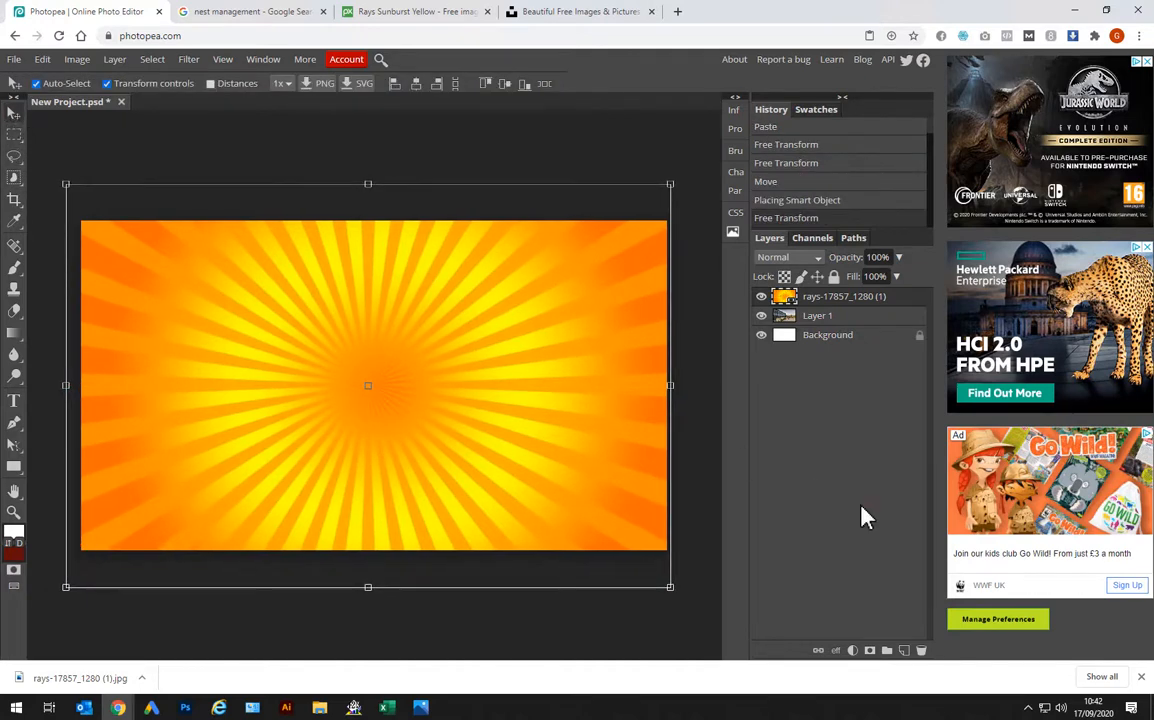
Examine the layer stack by selecting each layer, hiding and showing the building photo and sunburst layers, and leaving both visible
{"action": "left_click", "coordinate": [820, 318]}
{"action": "left_click", "coordinate": [818, 334]}
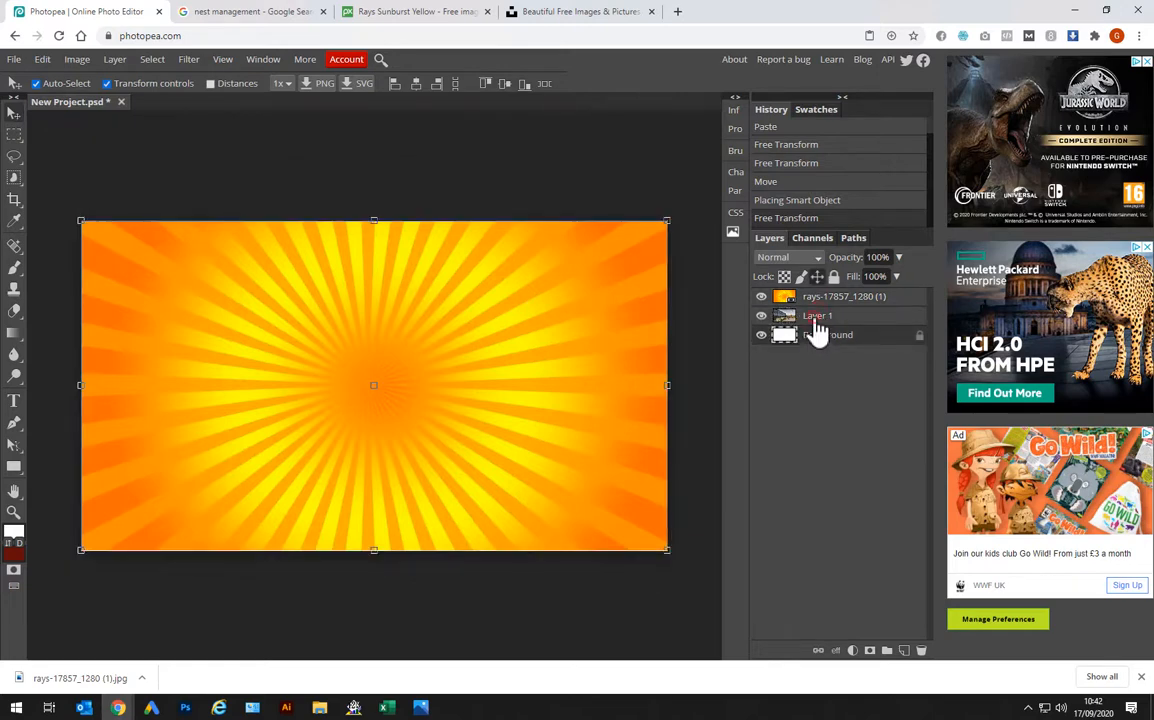
{"action": "left_click", "coordinate": [823, 316]}
{"action": "left_click", "coordinate": [824, 300]}
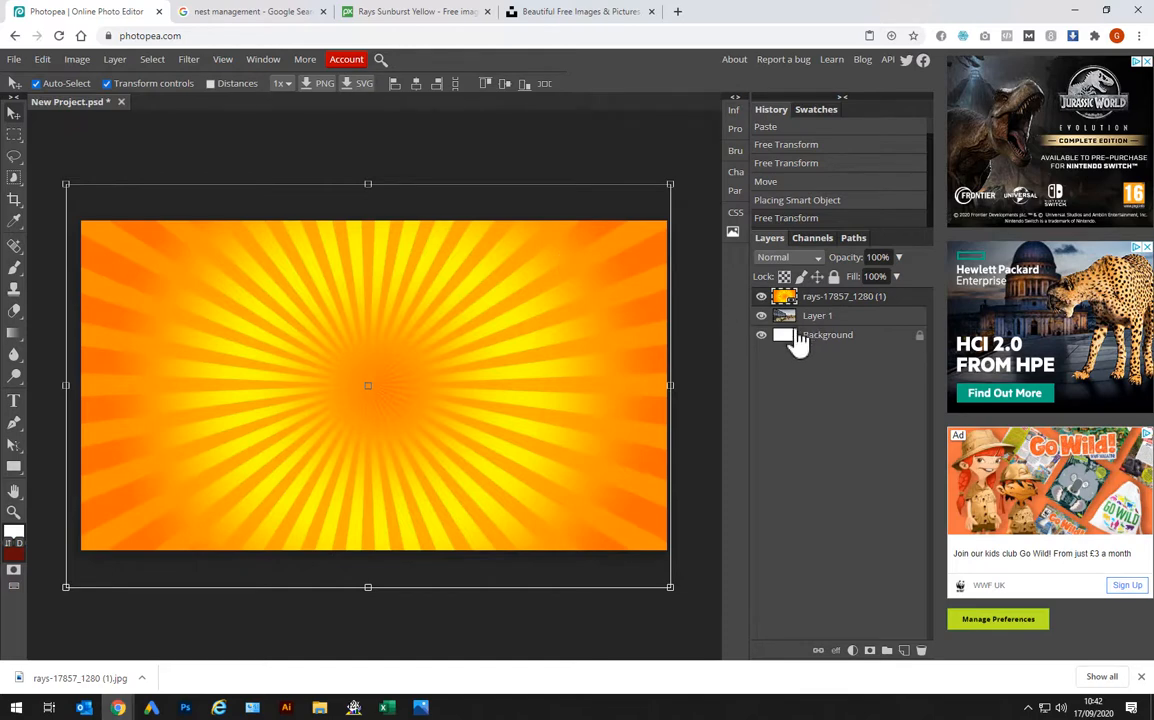
{"action": "left_click", "coordinate": [761, 317]}
{"action": "left_click", "coordinate": [761, 298]}
{"action": "left_click", "coordinate": [761, 316]}
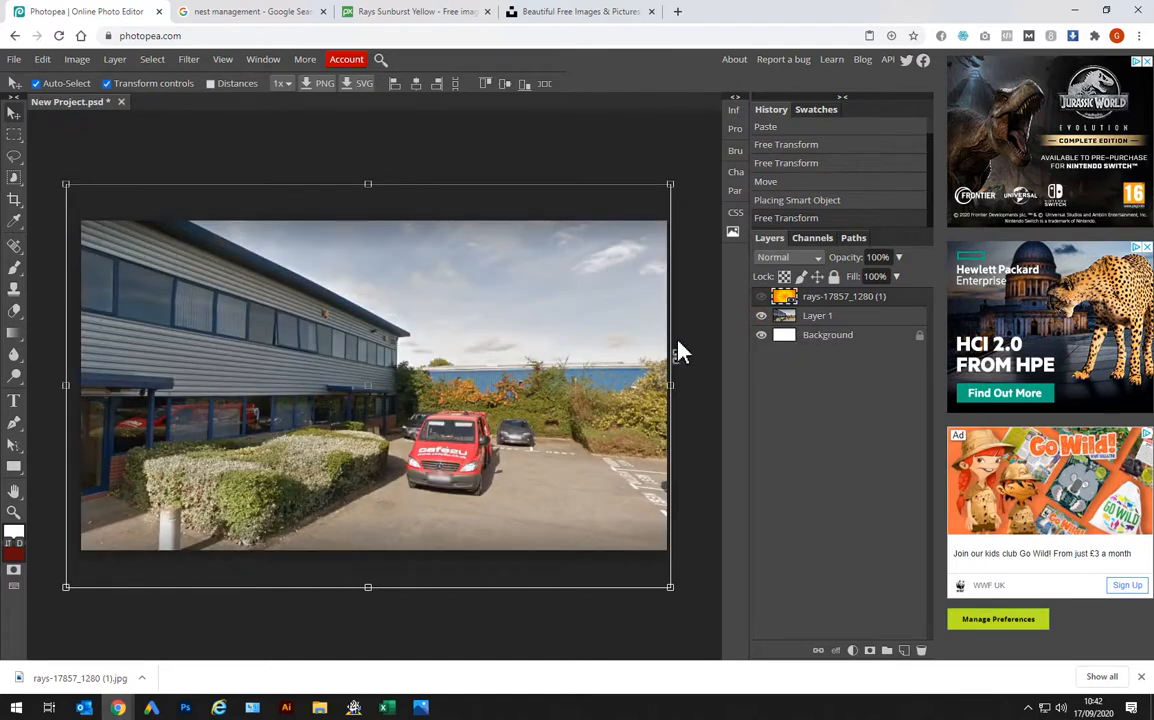
{"action": "left_click", "coordinate": [761, 297]}
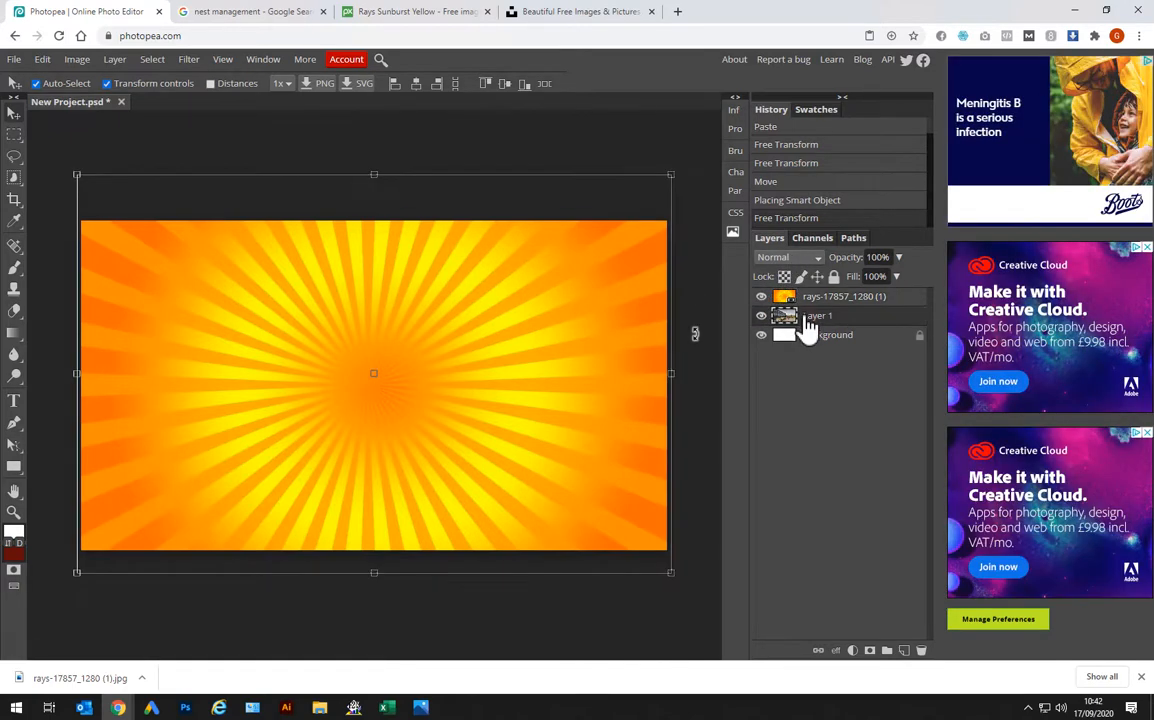
Cycle the sunburst layer through the blend modes, from Dissolve past Subtract and back, settling on Hard Light
{"action": "left_click", "coordinate": [781, 259]}
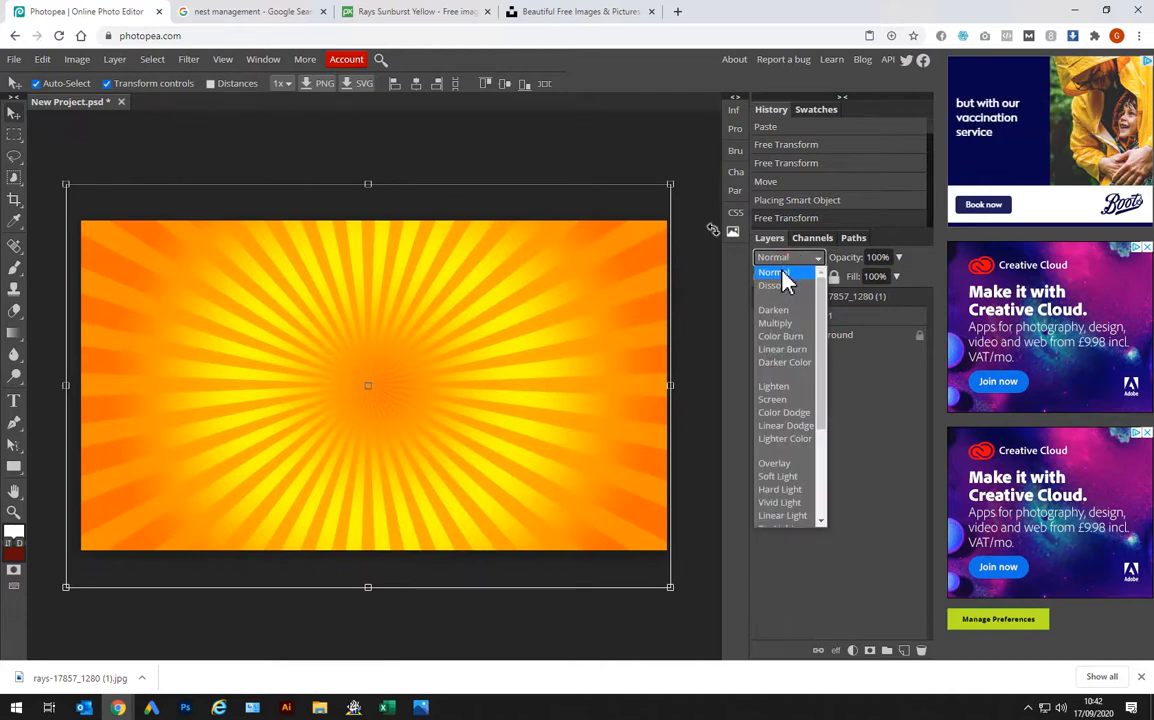
{"action": "left_click", "coordinate": [776, 286]}
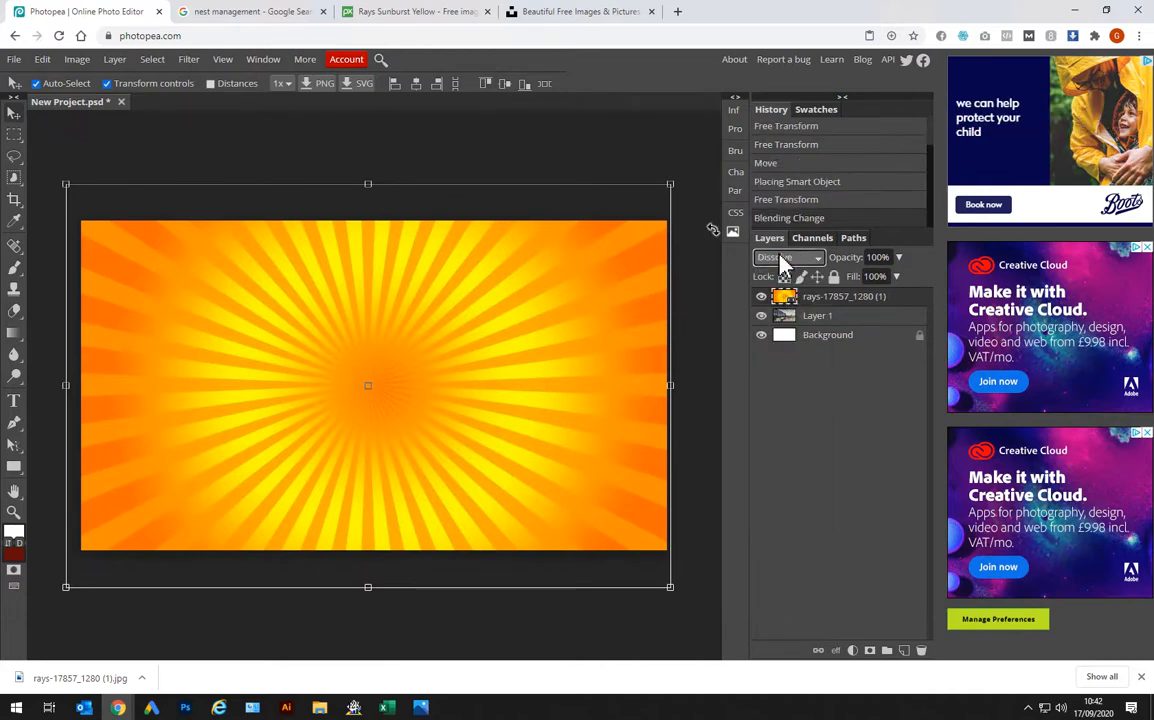
{"action": "key", "text": "Down"}
{"action": "key", "text": "Down"}
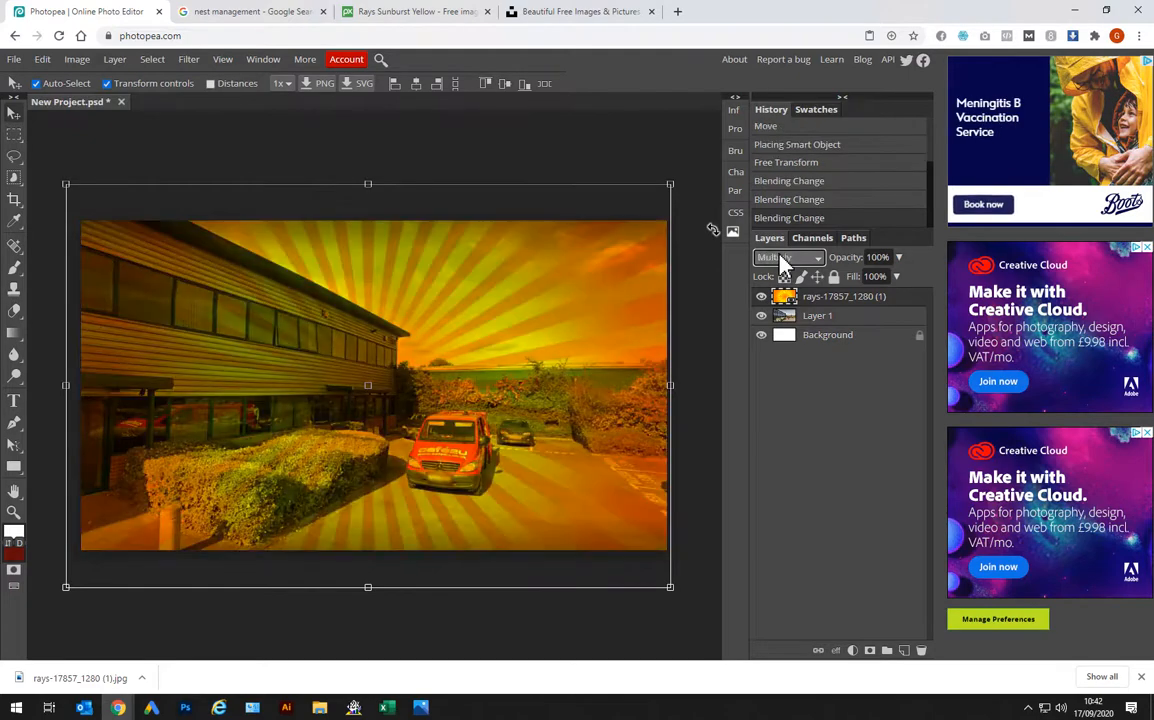
{"action": "key", "text": "Down"}
{"action": "key", "text": "Down"}
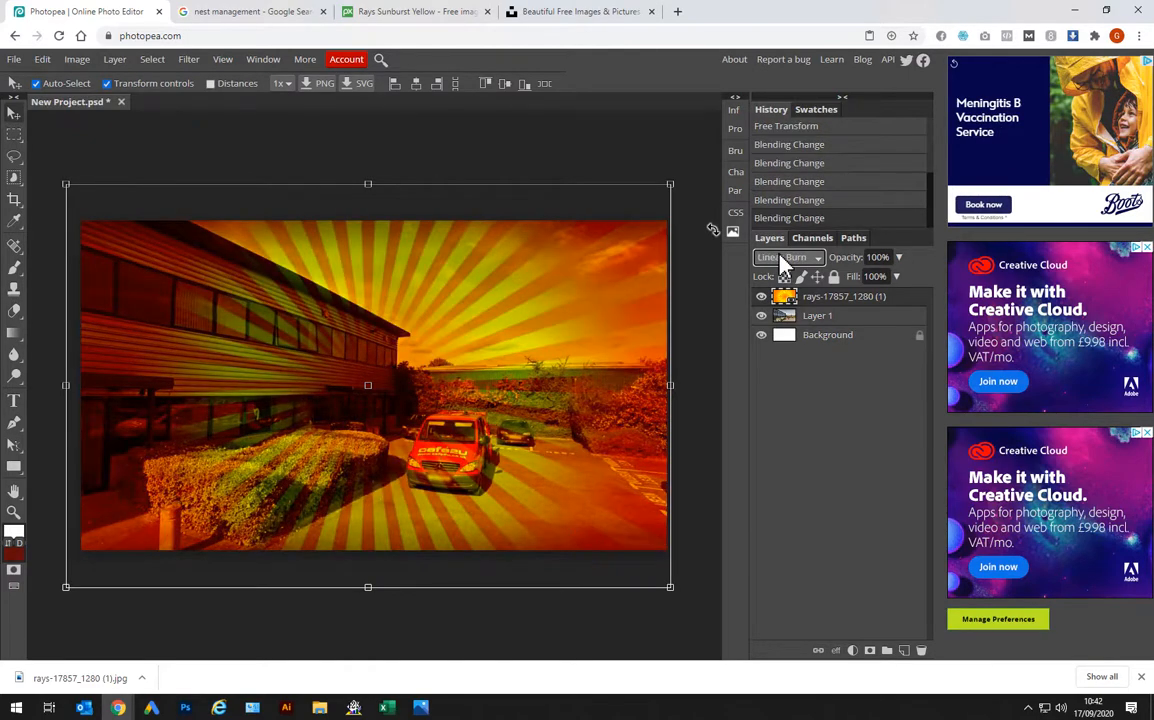
{"action": "key", "text": "Down"}
{"action": "key", "text": "Down"}
{"action": "key", "text": "Down"}
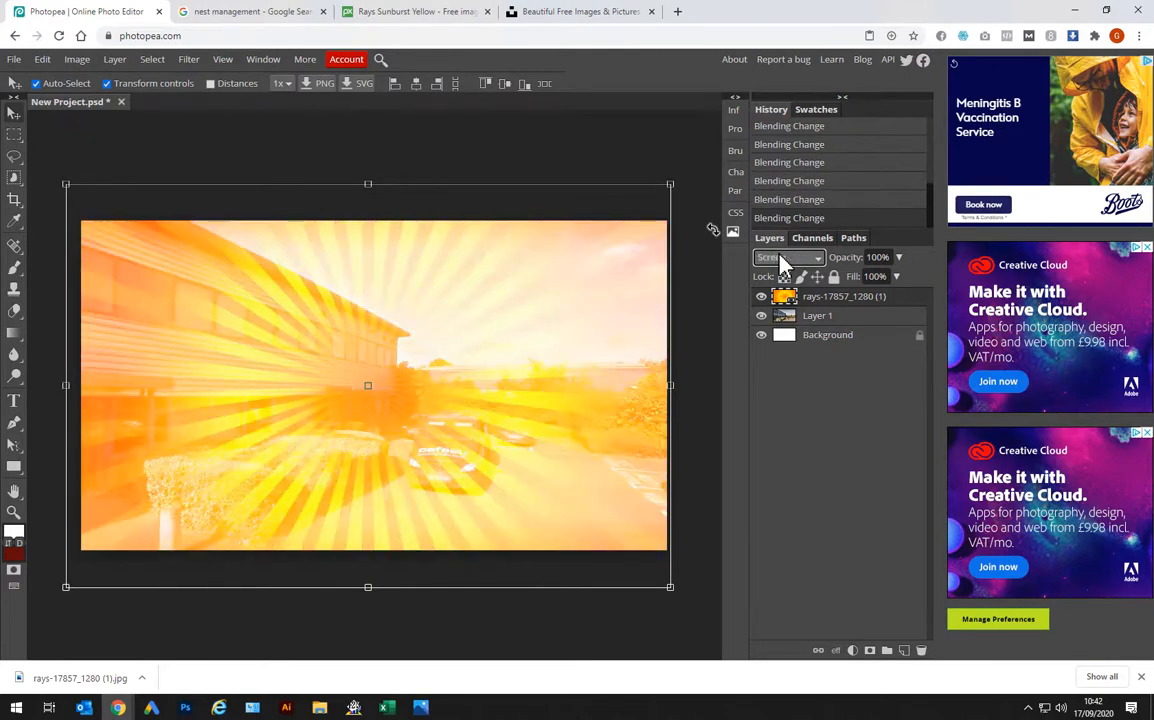
{"action": "key", "text": "Down"}
{"action": "key", "text": "Down"}
{"action": "key", "text": "Down"}
{"action": "key", "text": "Down"}
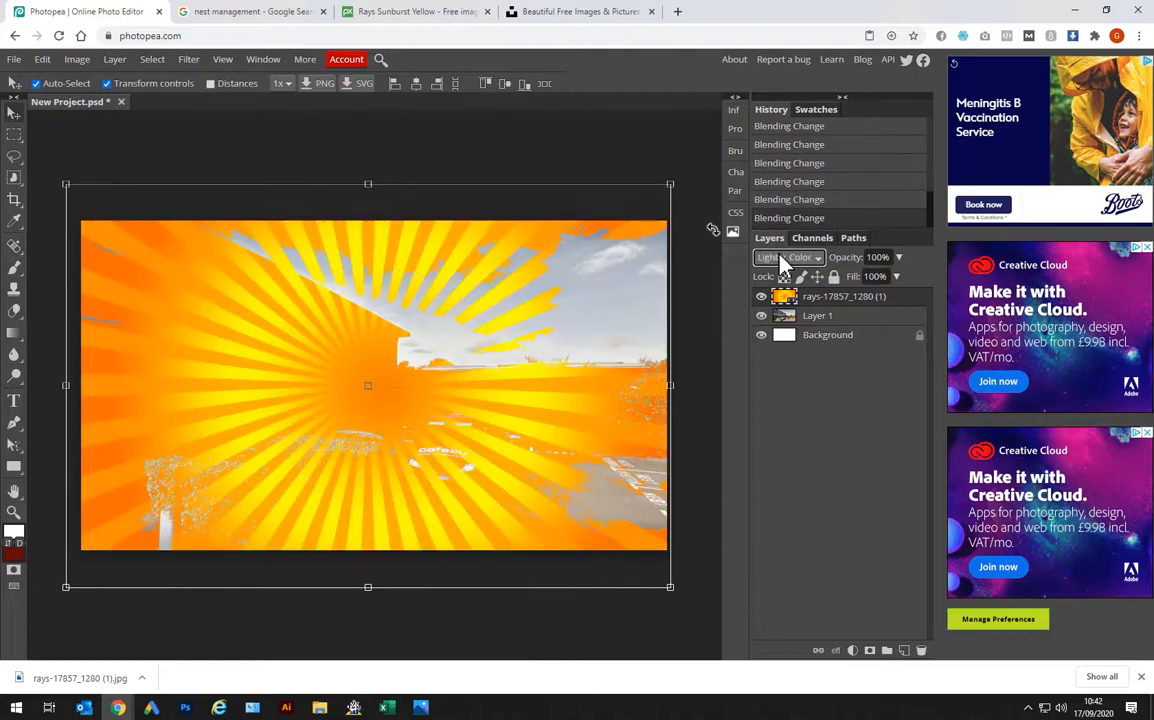
{"action": "key", "text": "Down"}
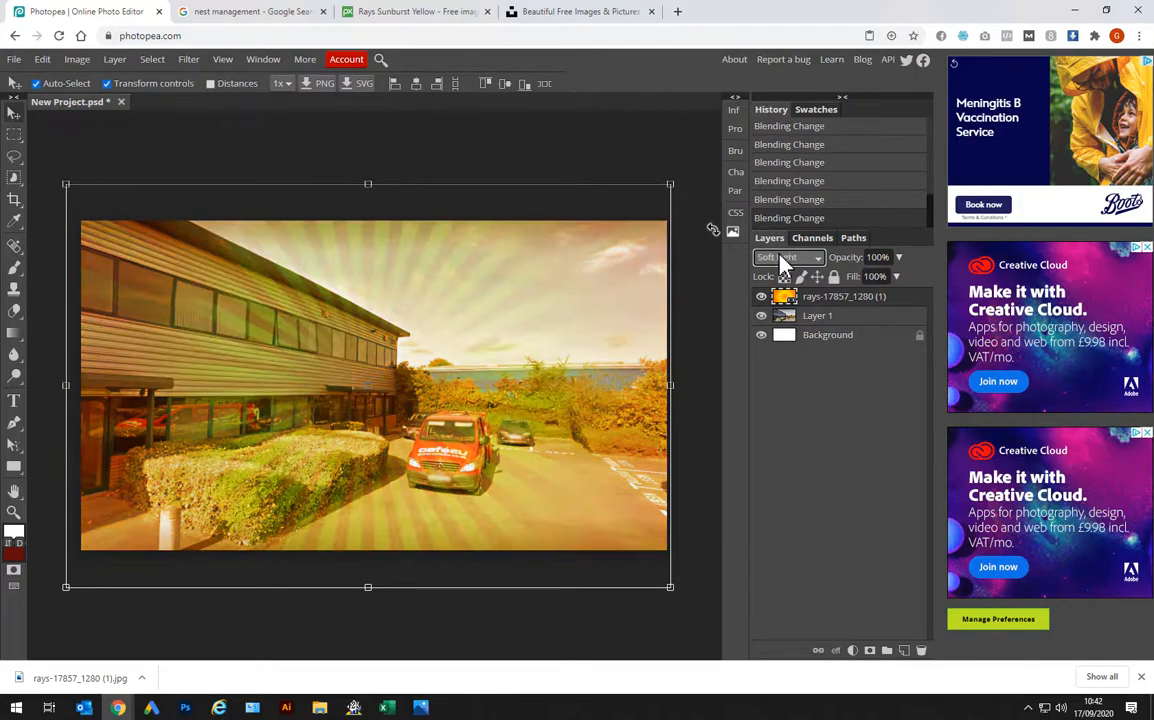
{"action": "key", "text": "Up"}
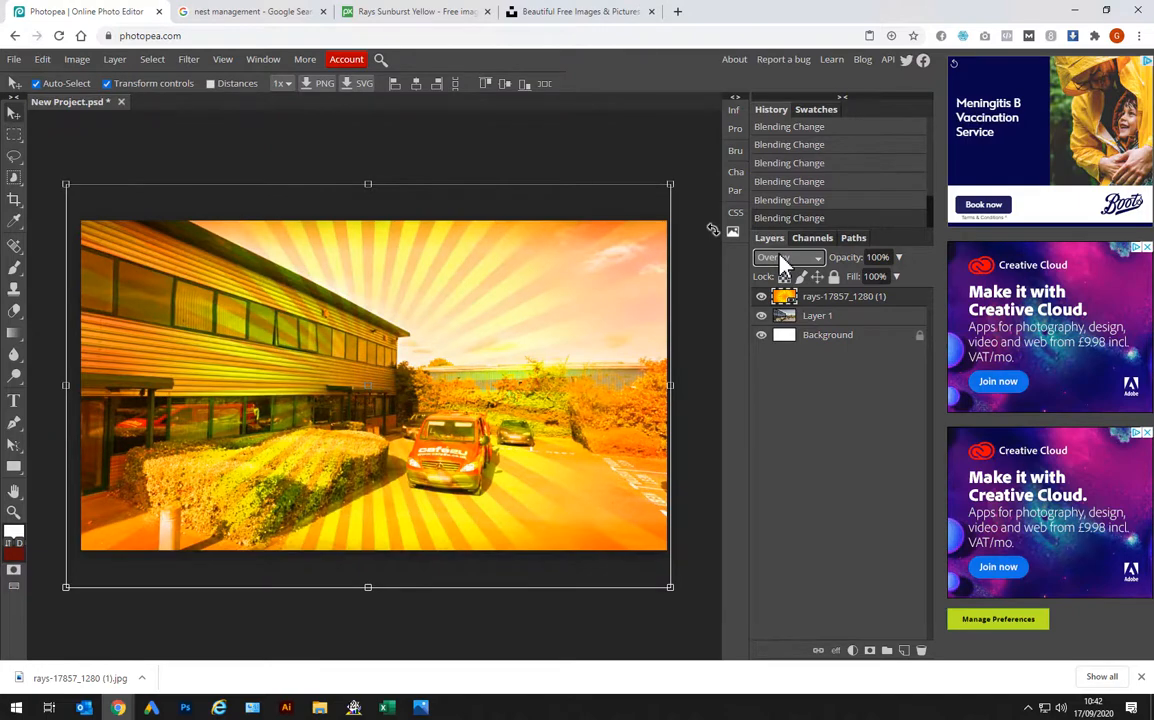
{"action": "key", "text": "Down"}
{"action": "key", "text": "Down"}
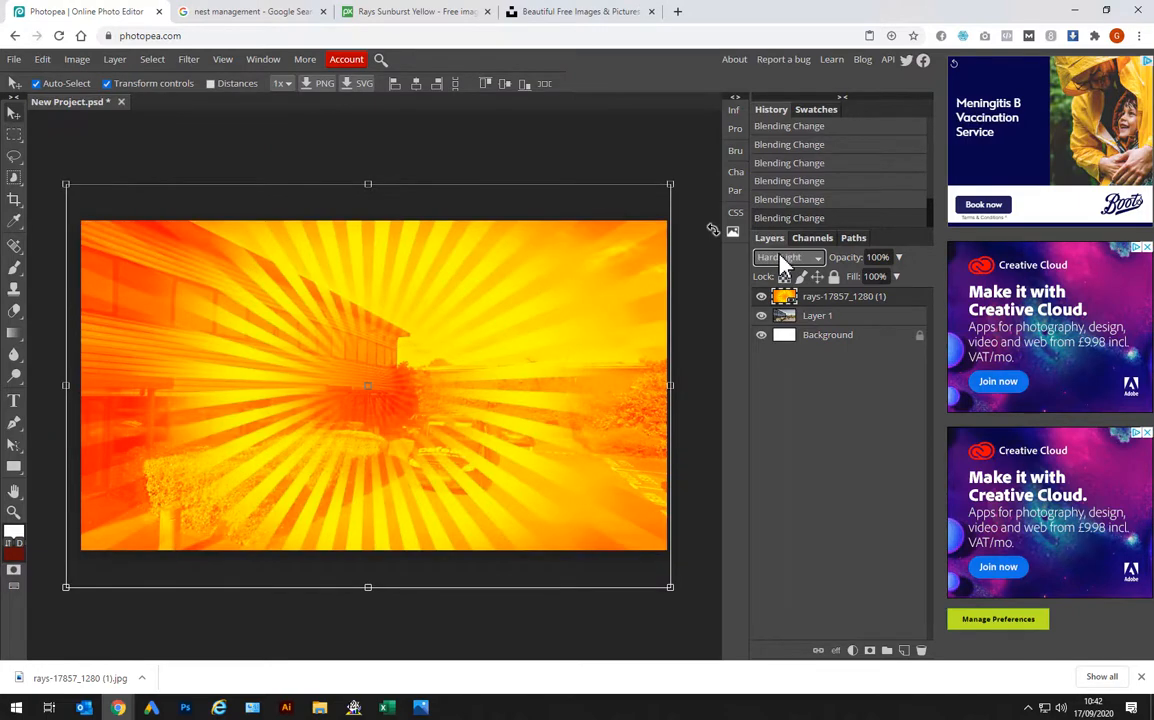
{"action": "key", "text": "Down"}
{"action": "key", "text": "Down"}
{"action": "key", "text": "Down"}
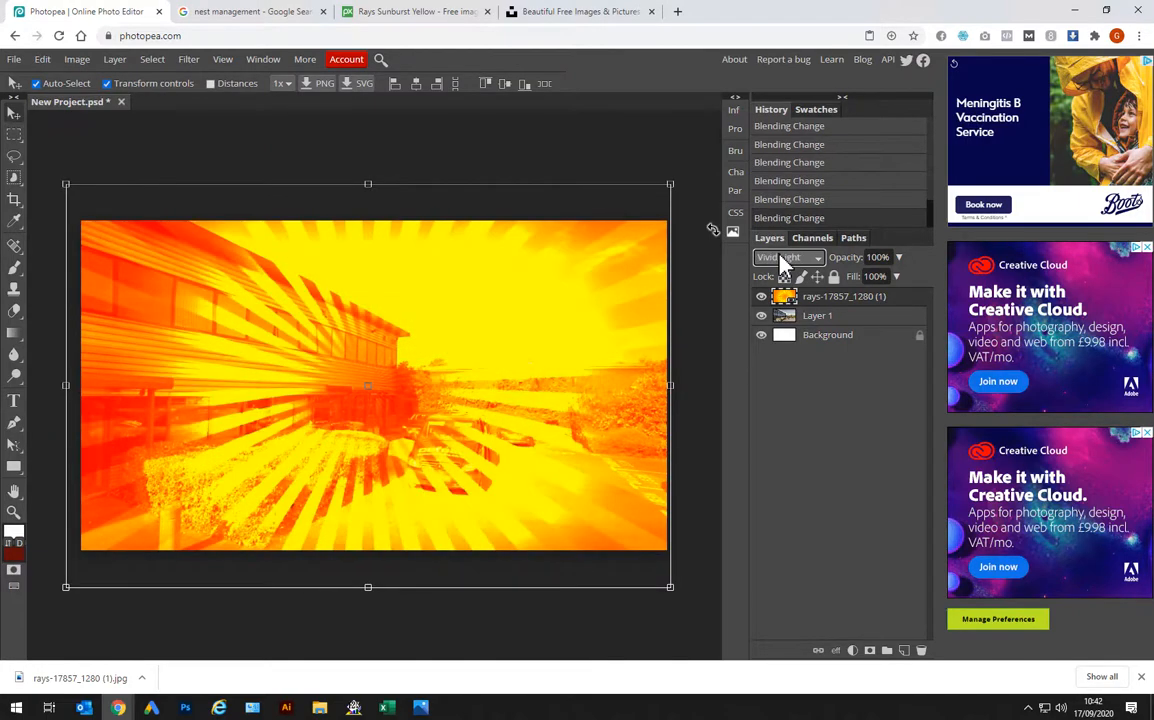
{"action": "key", "text": "Down"}
{"action": "key", "text": "Down"}
{"action": "key", "text": "Down"}
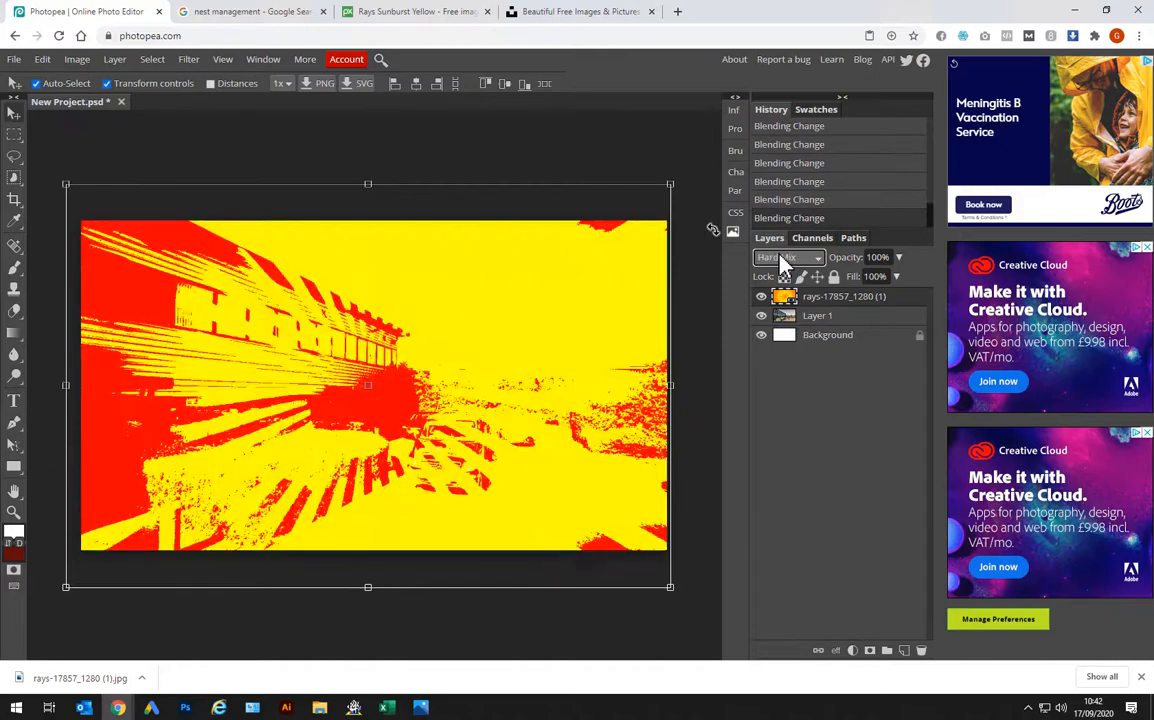
{"action": "key", "text": "Down"}
{"action": "key", "text": "Down"}
{"action": "key", "text": "Down"}
{"action": "key", "text": "Down"}
{"action": "key", "text": "Down"}
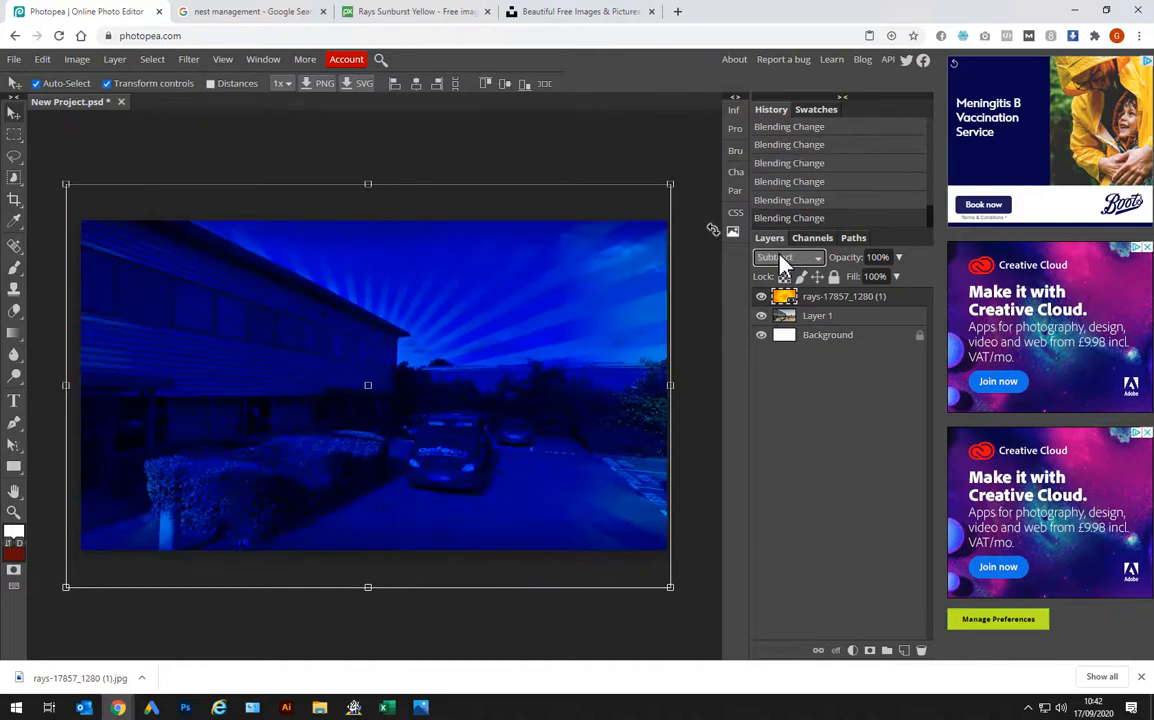
{"action": "key", "text": "Up"}
{"action": "key", "text": "Up"}
{"action": "key", "text": "Up"}
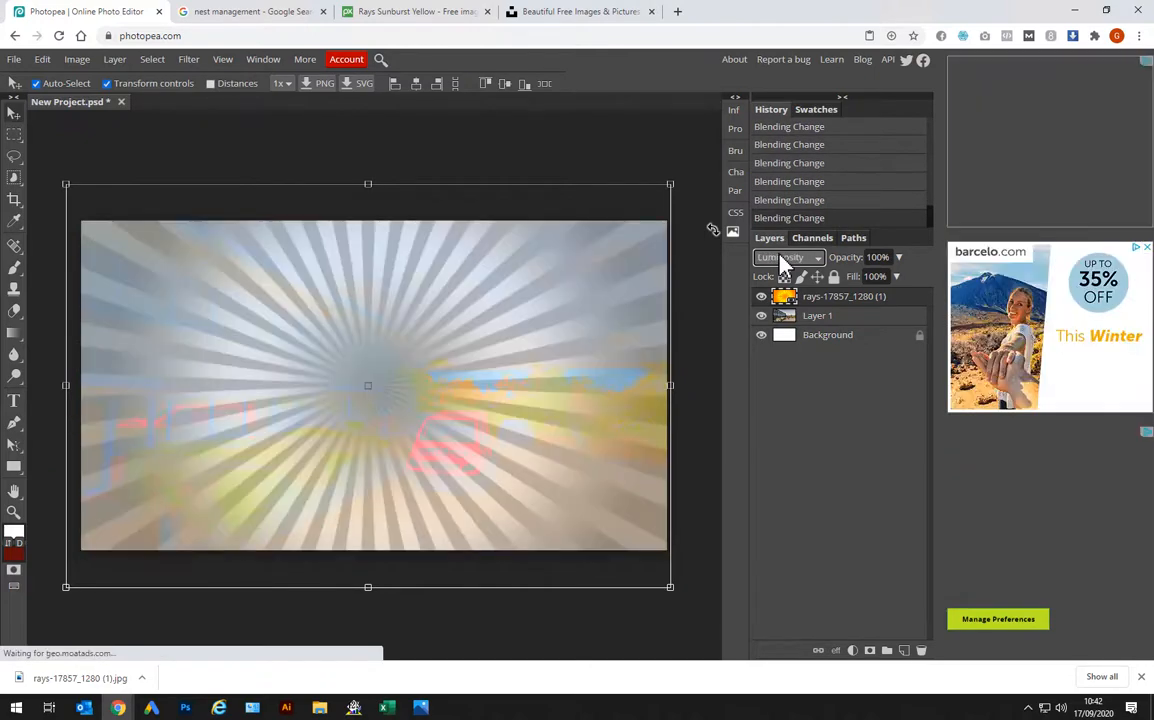
{"action": "key", "text": "Up"}
{"action": "key", "text": "Up"}
{"action": "key", "text": "Up"}
{"action": "key", "text": "Up"}
{"action": "key", "text": "Up"}
{"action": "key", "text": "Up"}
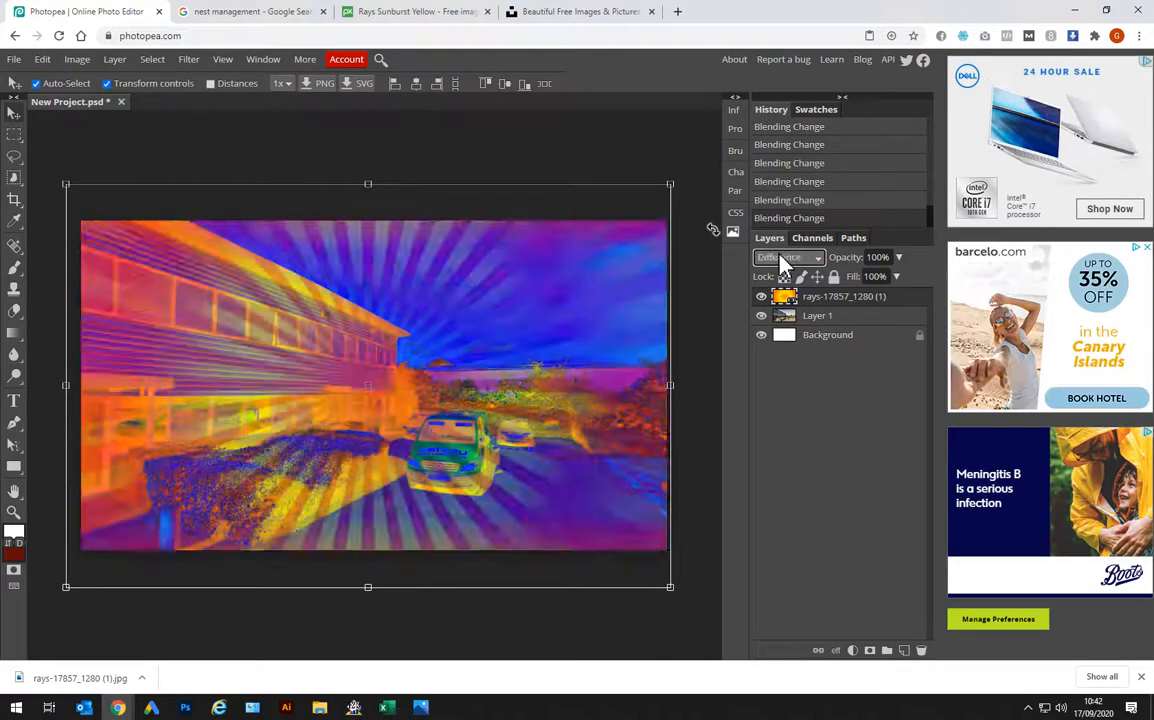
{"action": "key", "text": "Up"}
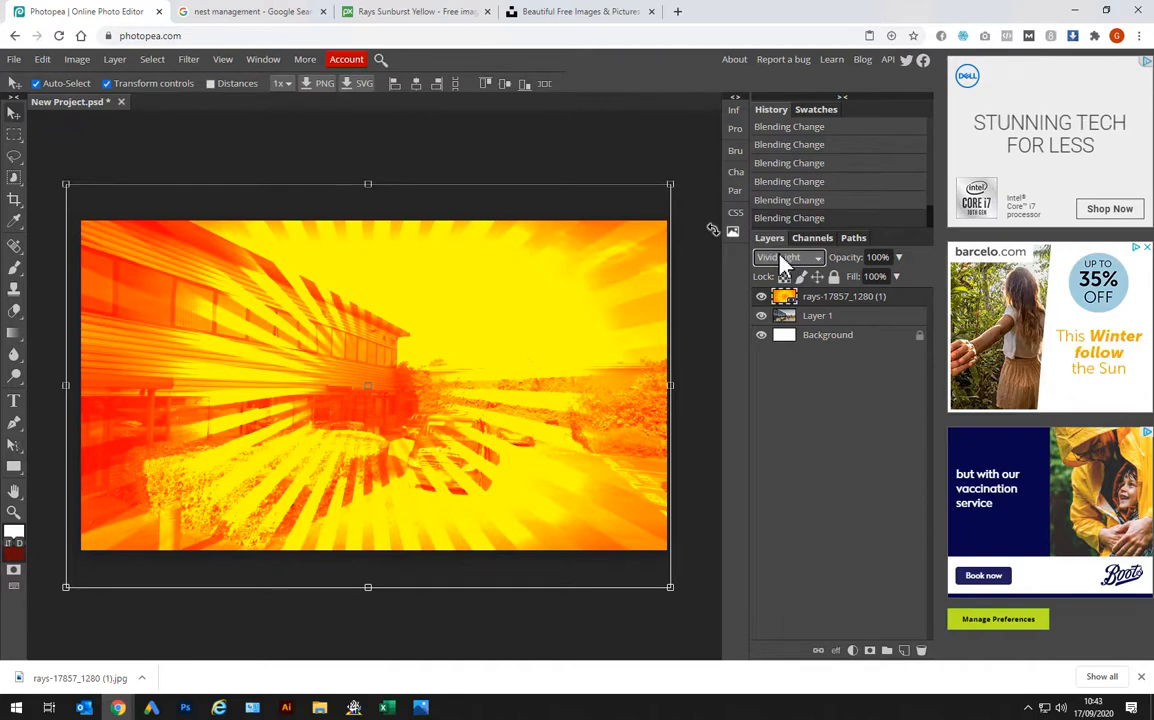
{"action": "key", "text": "Up"}
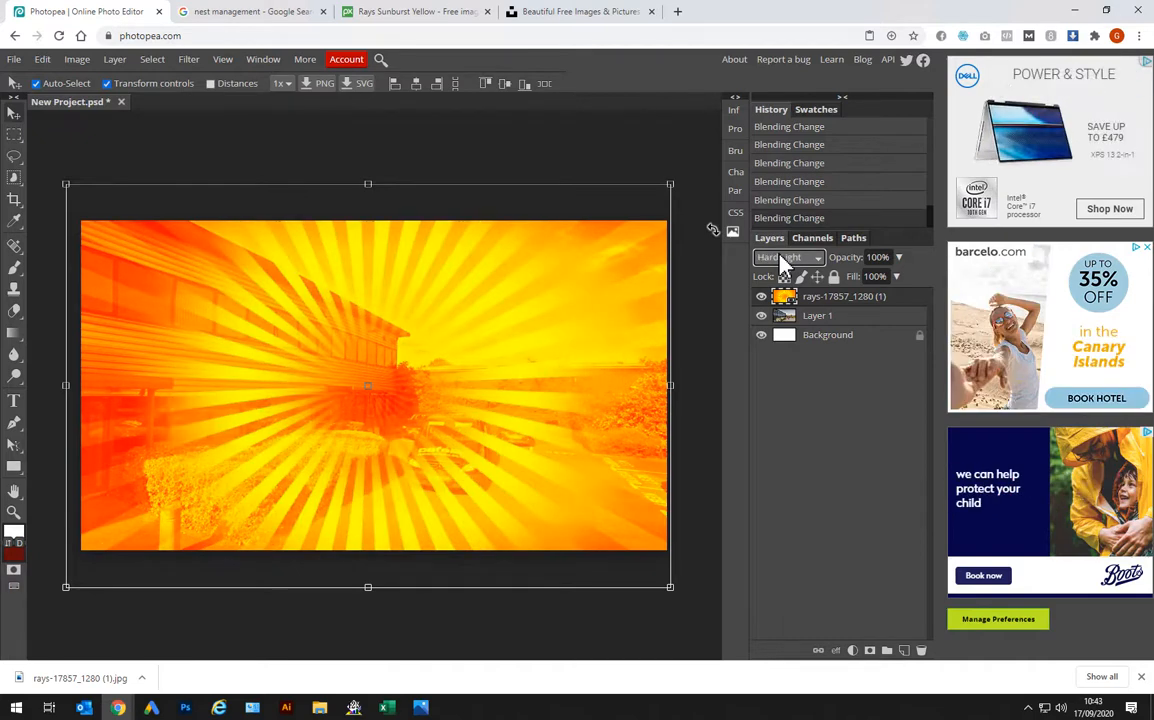
Lower the sunburst layer's opacity to 64% and shift it slightly right so its left edge aligns with the canvas edge
{"action": "left_click", "coordinate": [898, 257]}
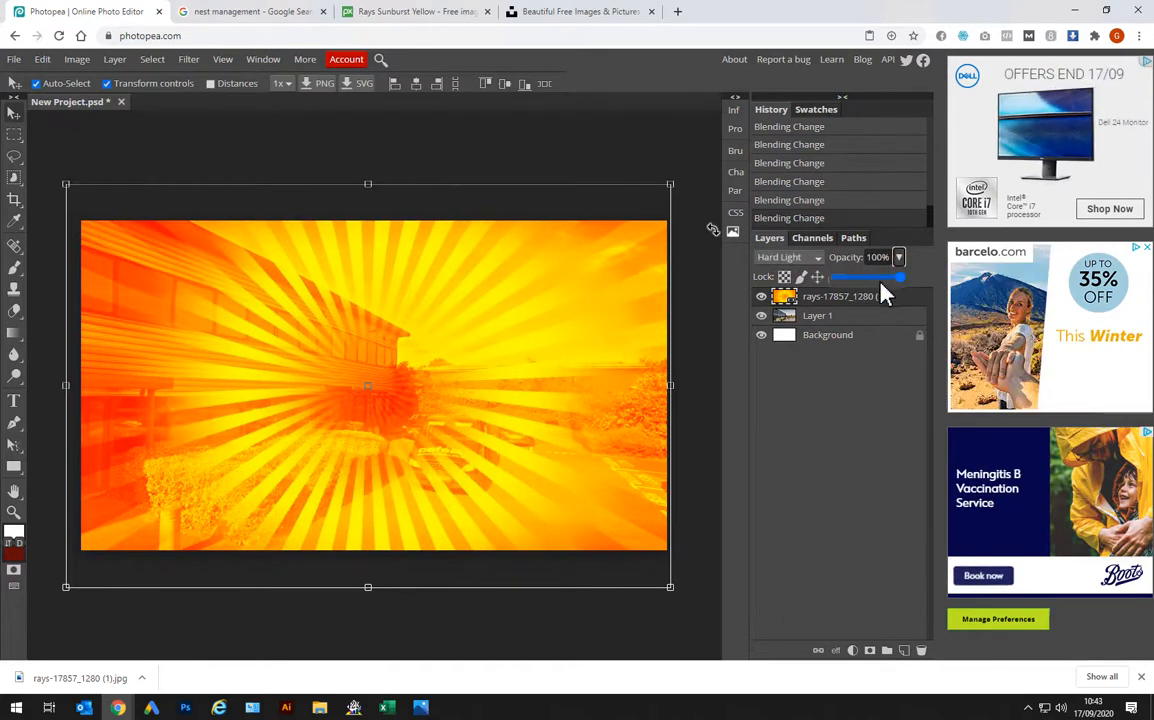
{"action": "left_click", "coordinate": [891, 280]}
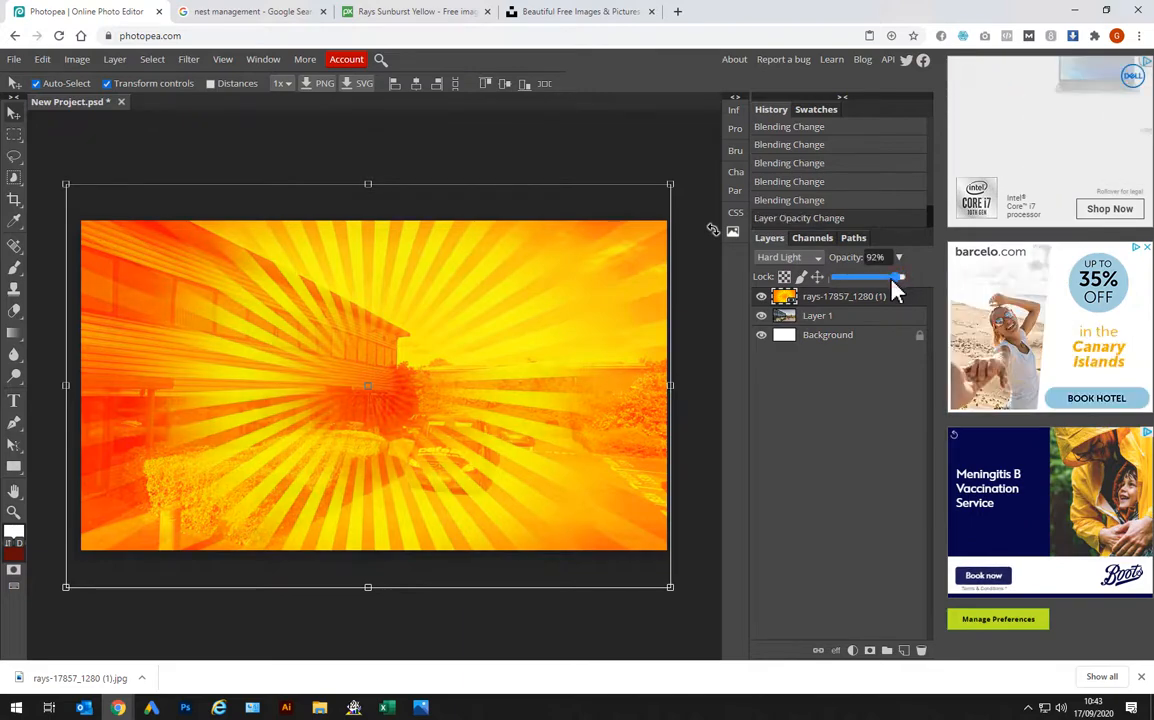
{"action": "left_click_drag", "start_coordinate": [894, 285], "coordinate": [878, 291]}
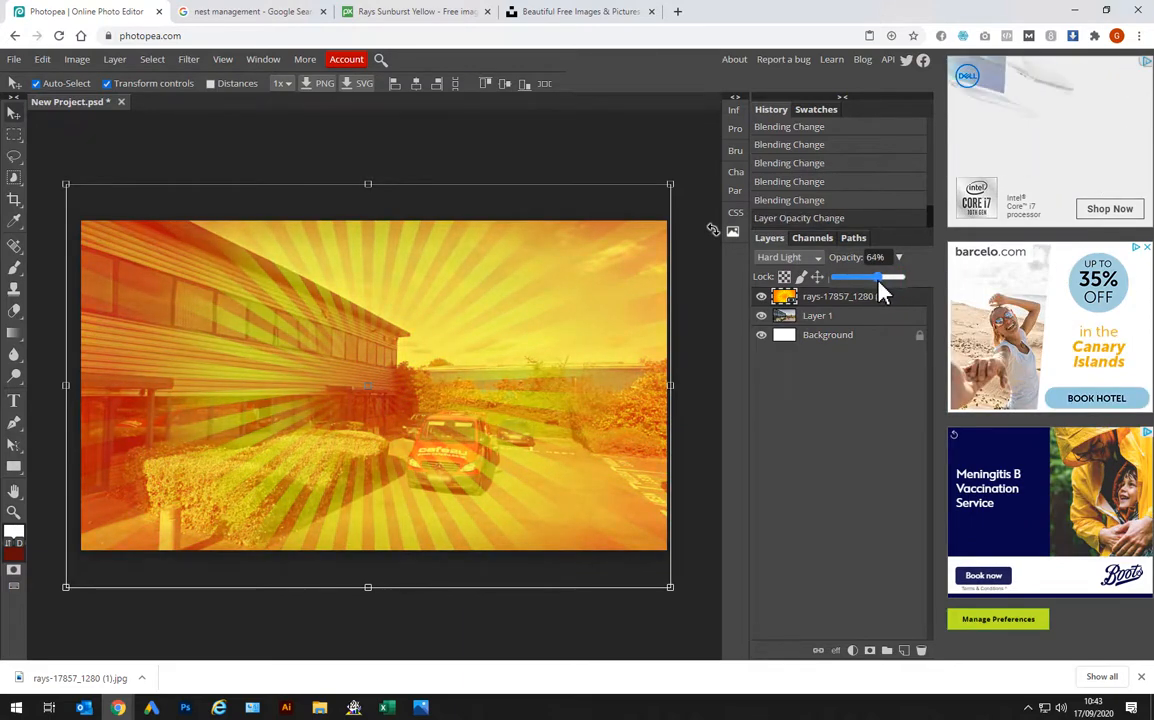
{"action": "left_click_drag", "start_coordinate": [466, 410], "coordinate": [480, 408]}
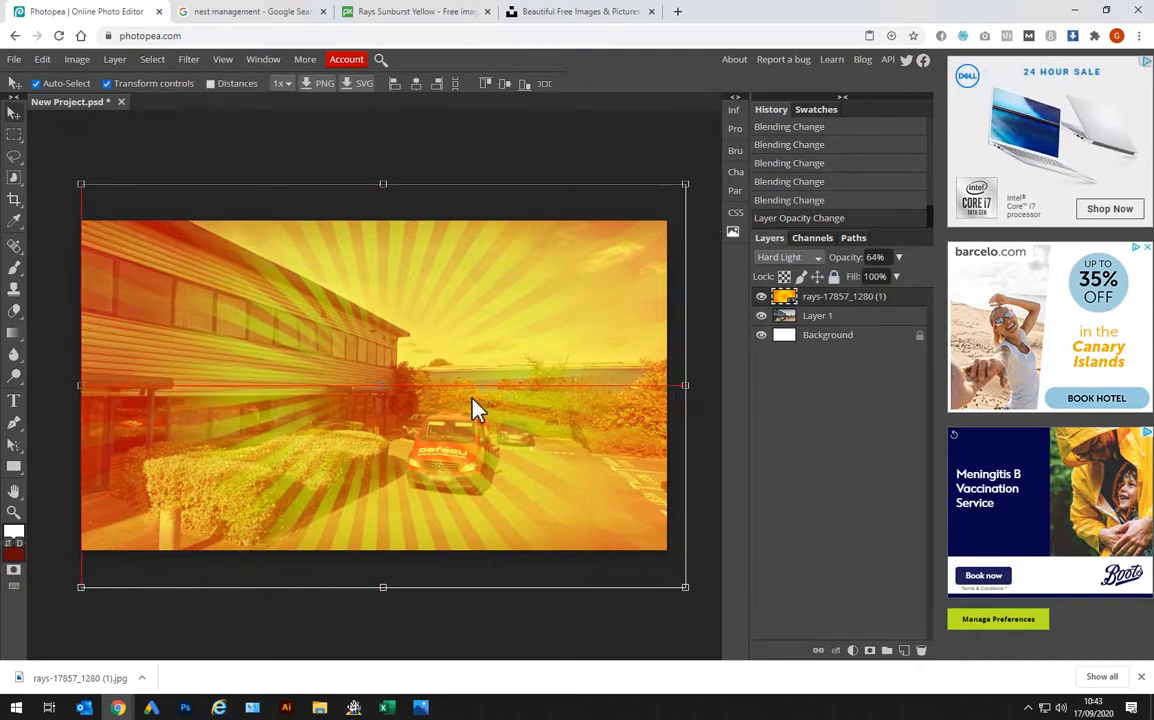
Try the Overlay and Soft Light blend modes on the sunburst layer and set it back to Hard Light
{"action": "left_click", "coordinate": [788, 258]}
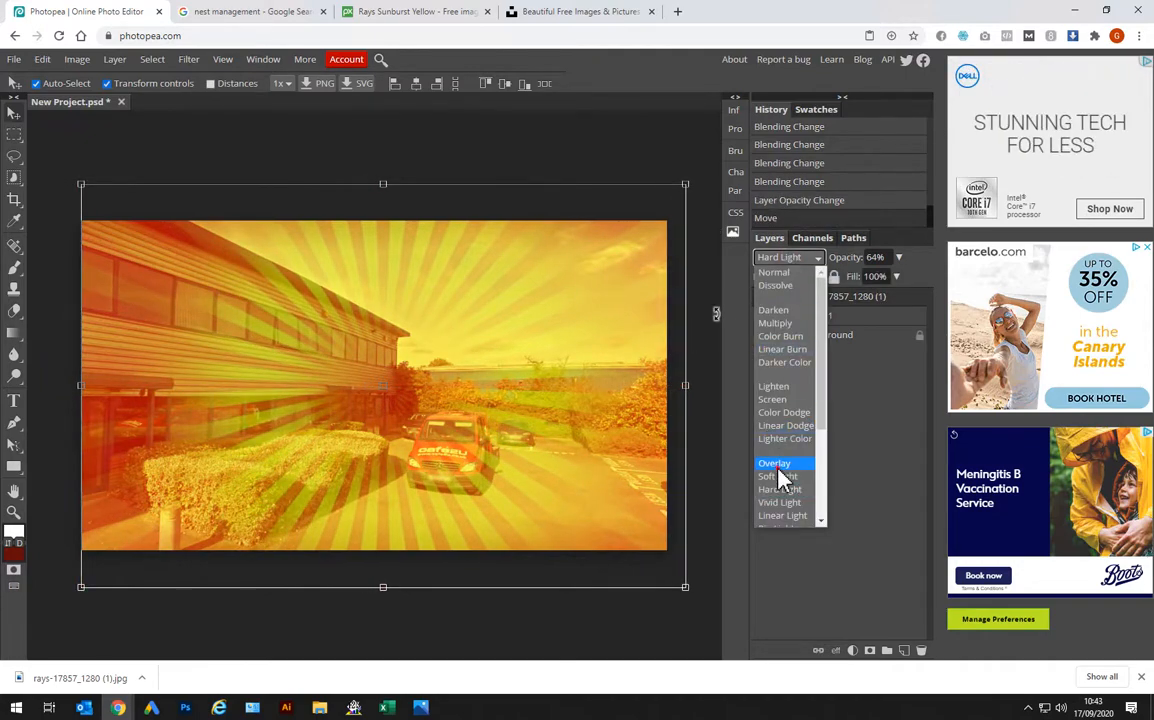
{"action": "left_click", "coordinate": [778, 464]}
{"action": "left_click", "coordinate": [788, 258]}
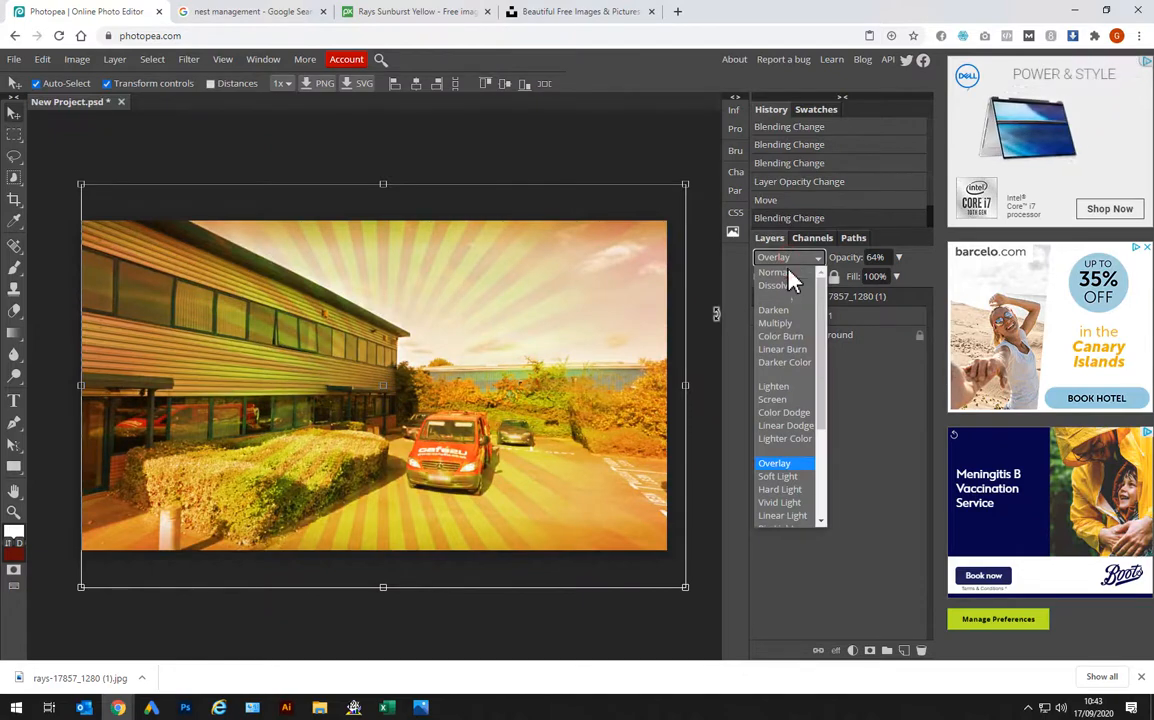
{"action": "left_click", "coordinate": [780, 478]}
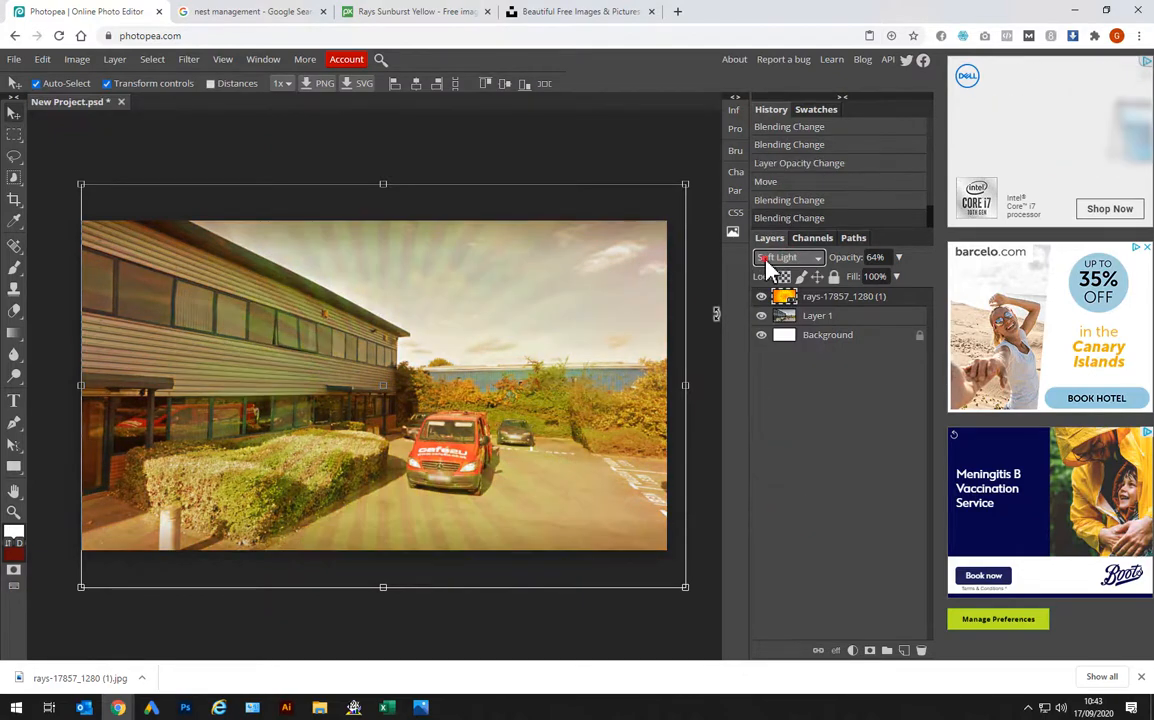
{"action": "left_click", "coordinate": [768, 260]}
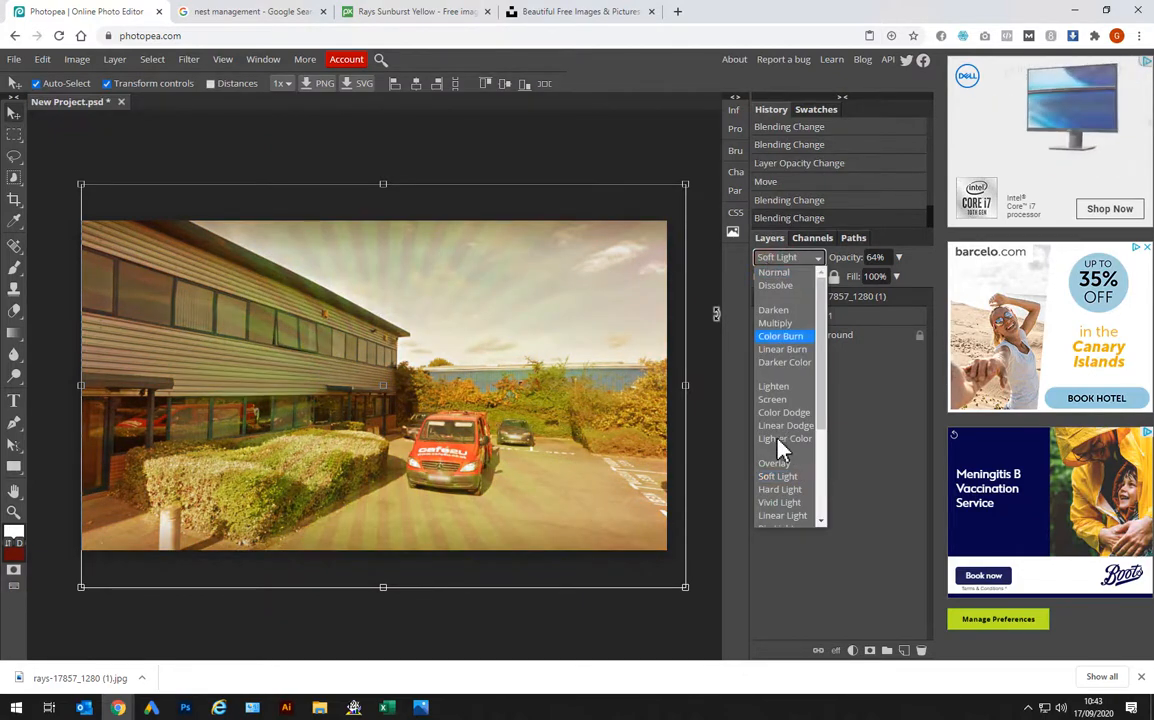
{"action": "left_click", "coordinate": [785, 492]}
{"action": "left_click_drag", "start_coordinate": [639, 495], "coordinate": [641, 498]}
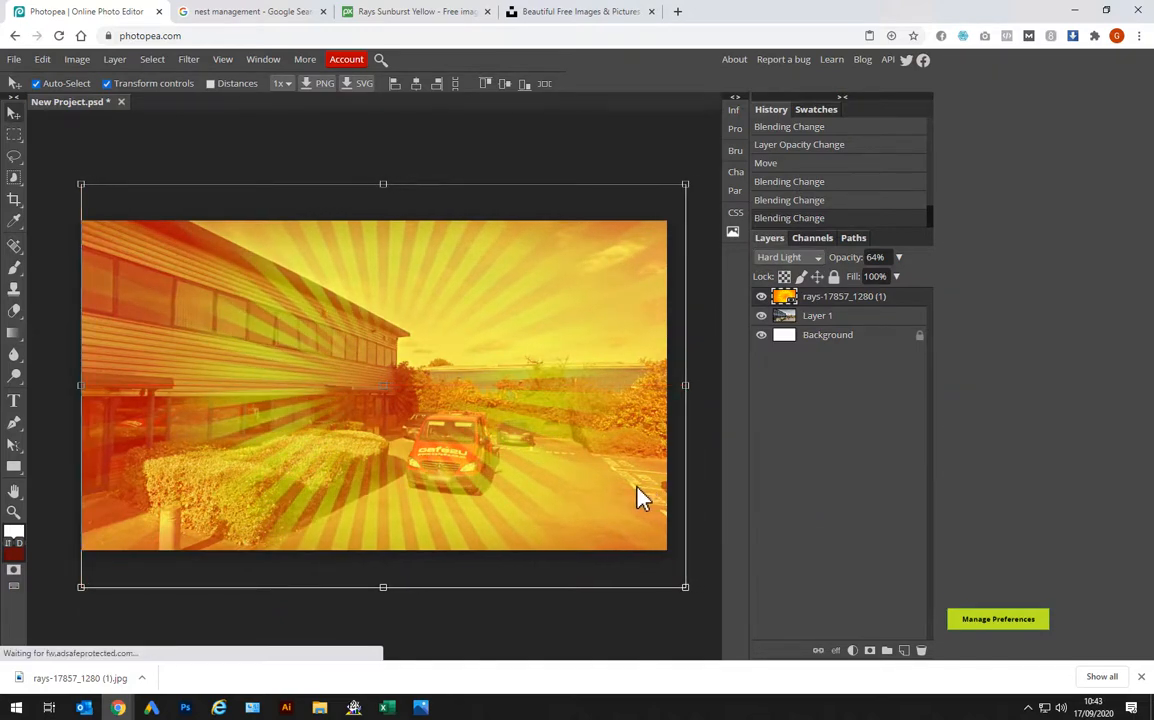
Switch to the Cobra Kai reference thumbnail to examine its glowing centre and sunburst, and return to Photopea
{"action": "key", "text": "alt+Tab"}
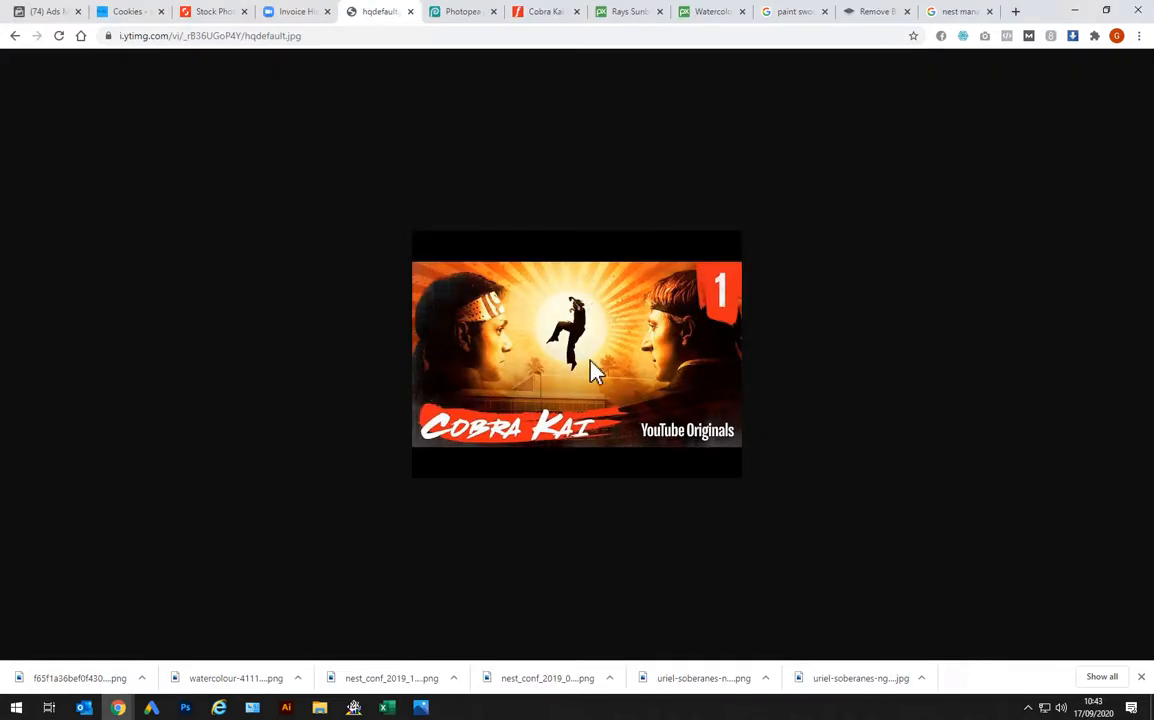
{"action": "key", "text": "alt+Tab"}
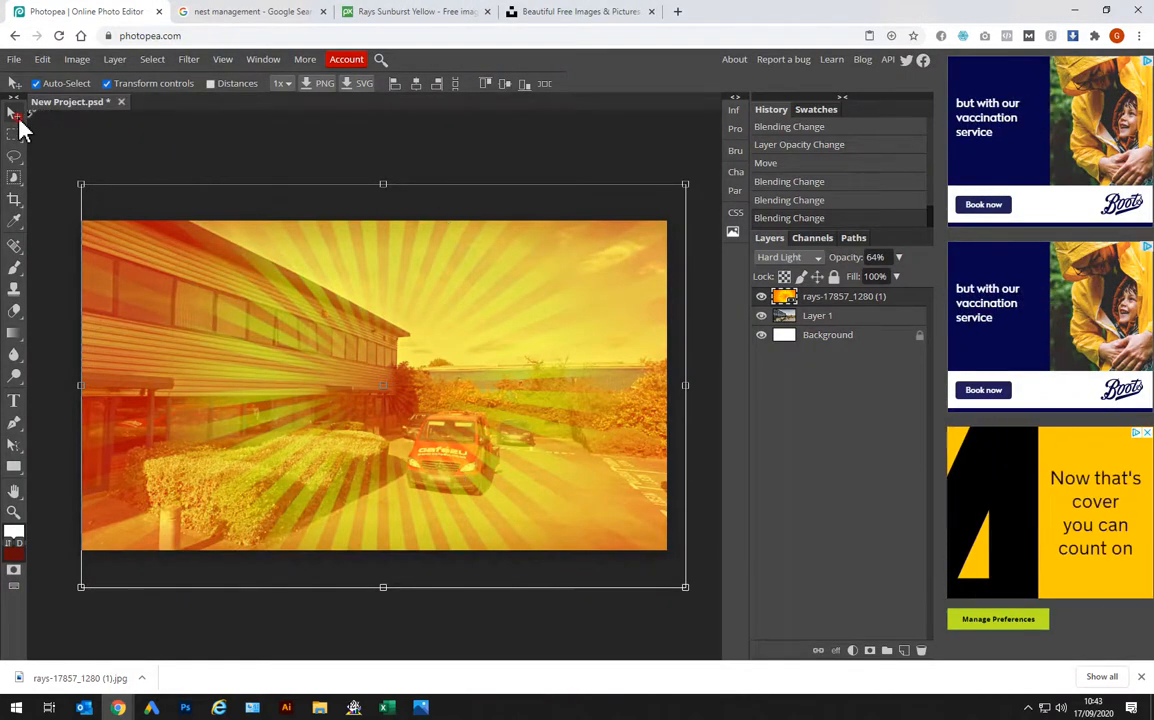
{"action": "left_click", "coordinate": [213, 143]}
{"action": "key", "text": "alt+Tab"}
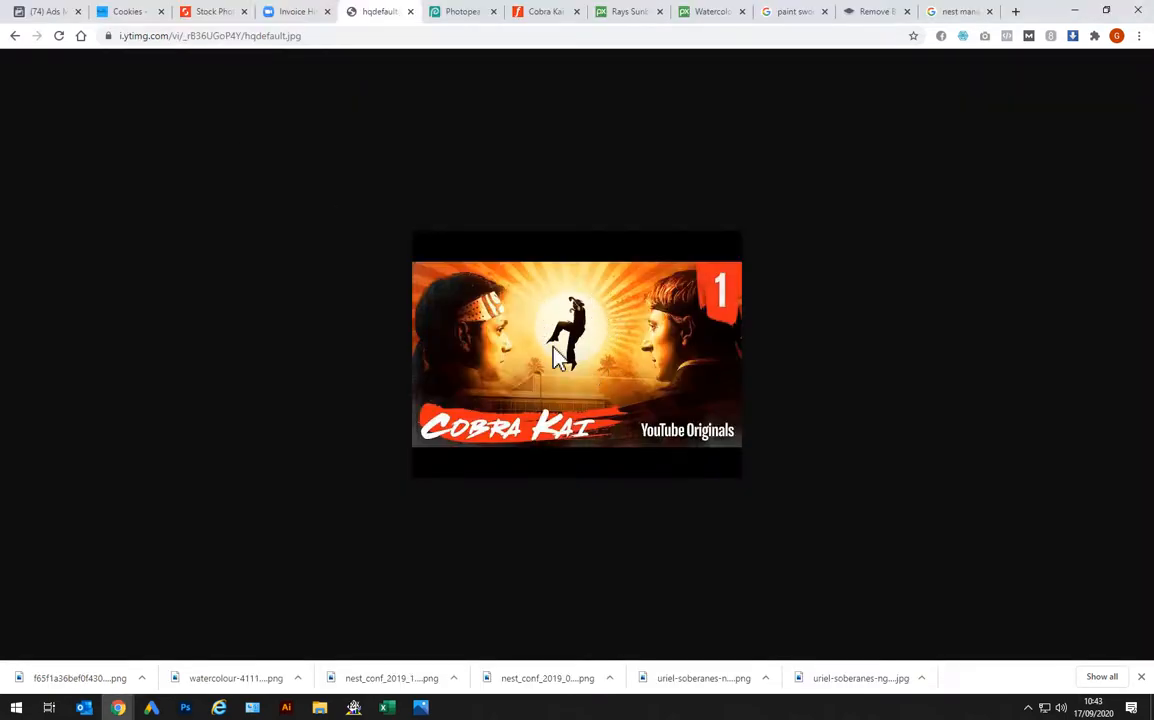
{"action": "key", "text": "alt+Tab"}
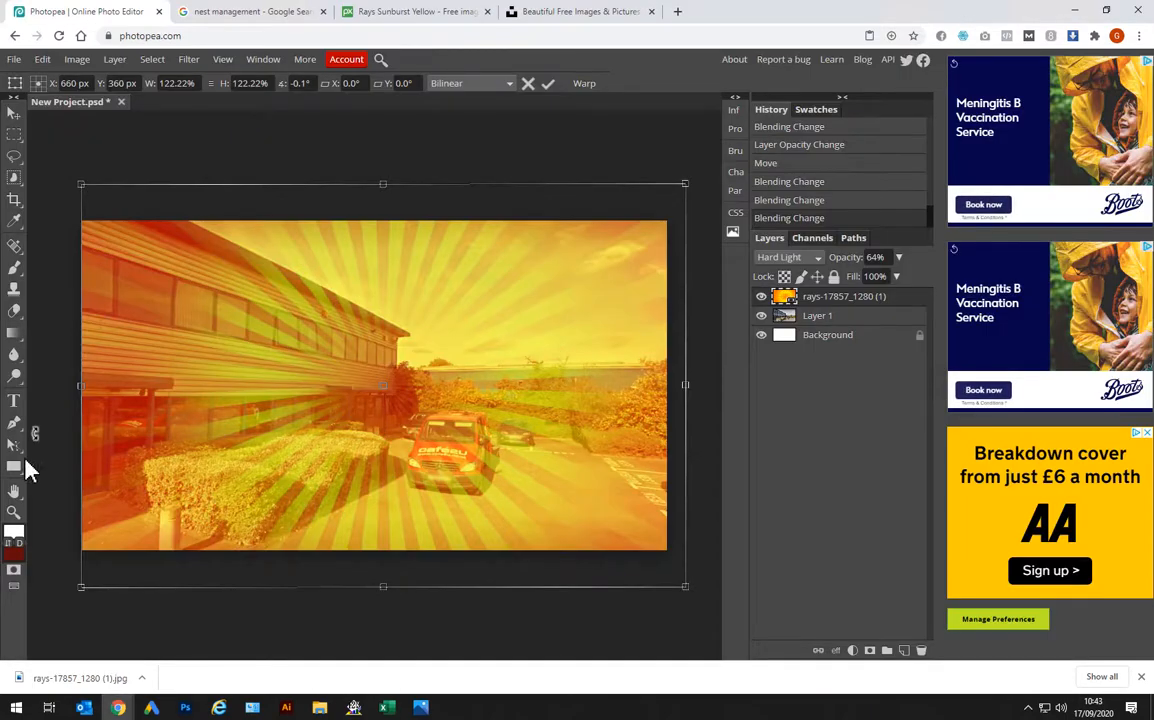
Set the foreground colour to the yellow-orange ffbb01
{"action": "left_click", "coordinate": [14, 535]}
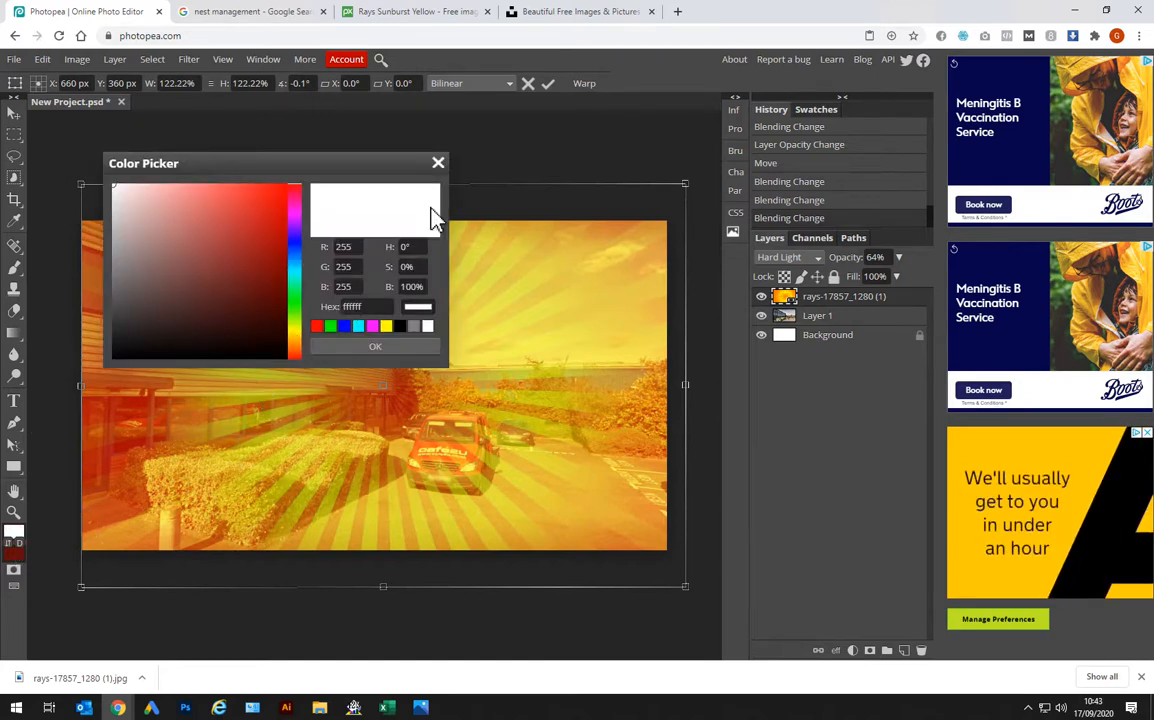
{"action": "left_click", "coordinate": [438, 163]}
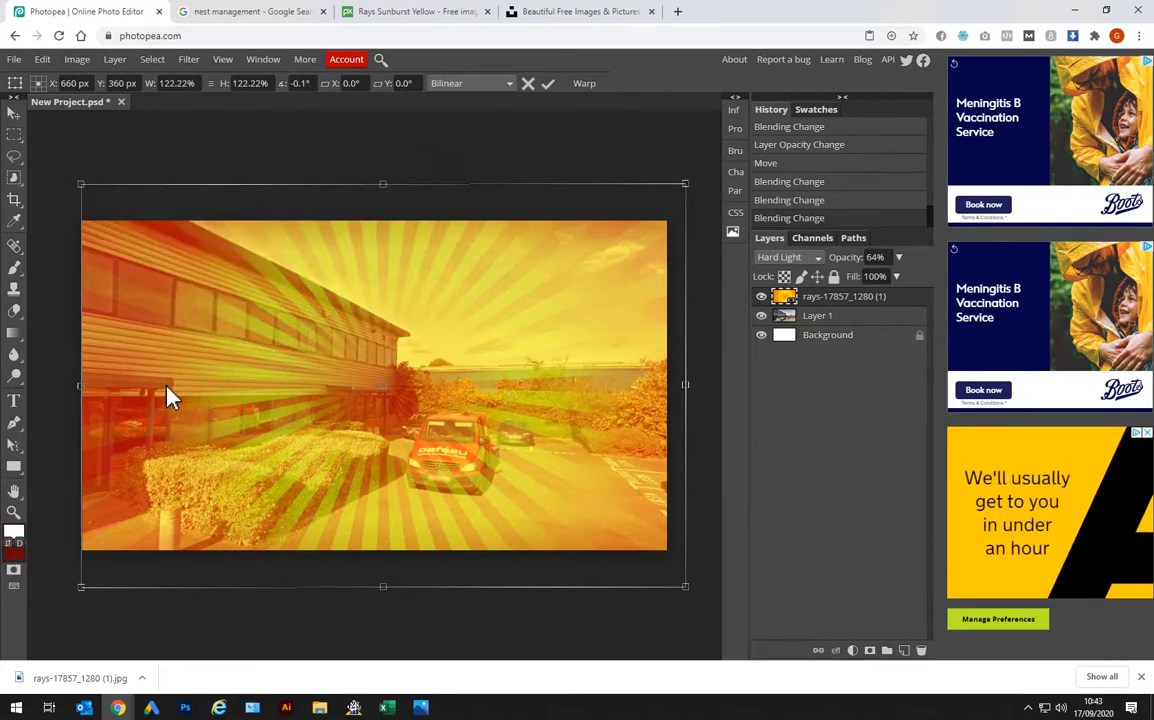
{"action": "left_click", "coordinate": [15, 538]}
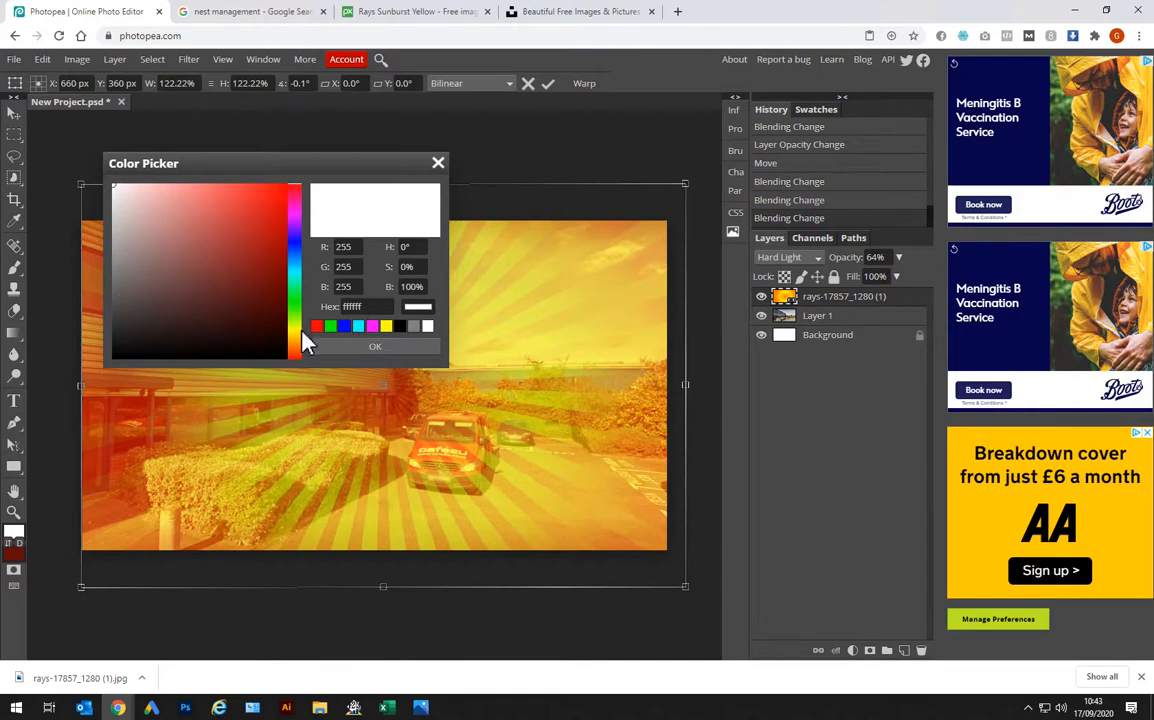
{"action": "left_click", "coordinate": [298, 338]}
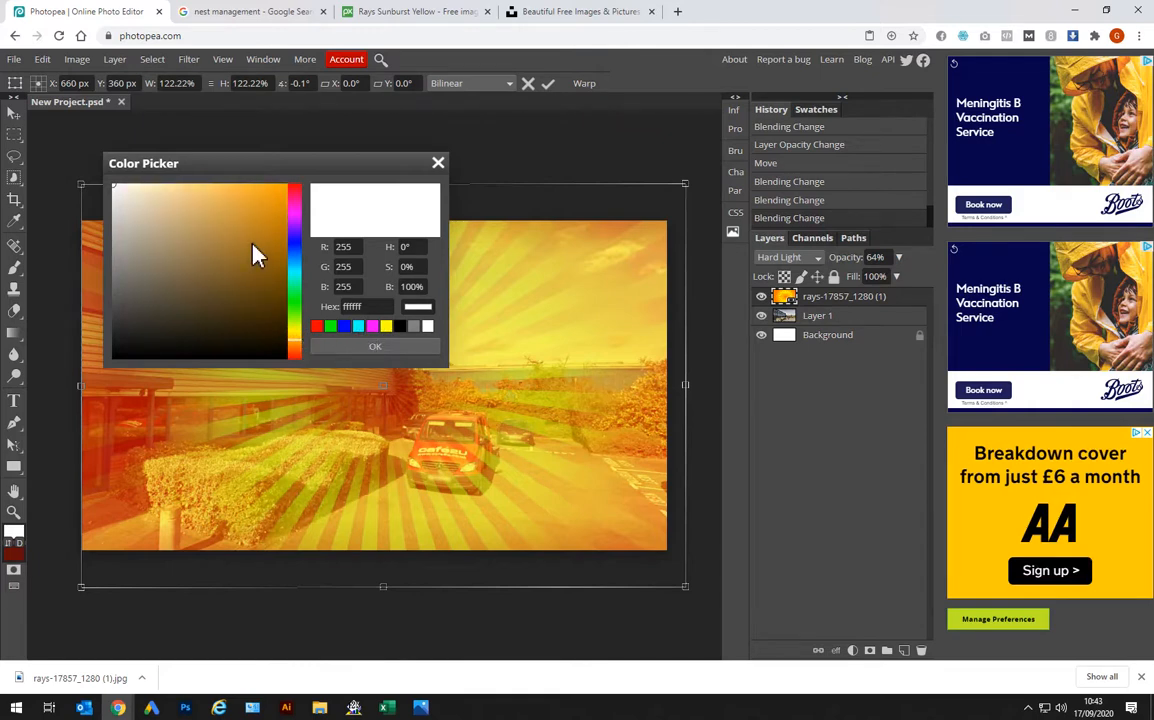
{"action": "left_click", "coordinate": [284, 186]}
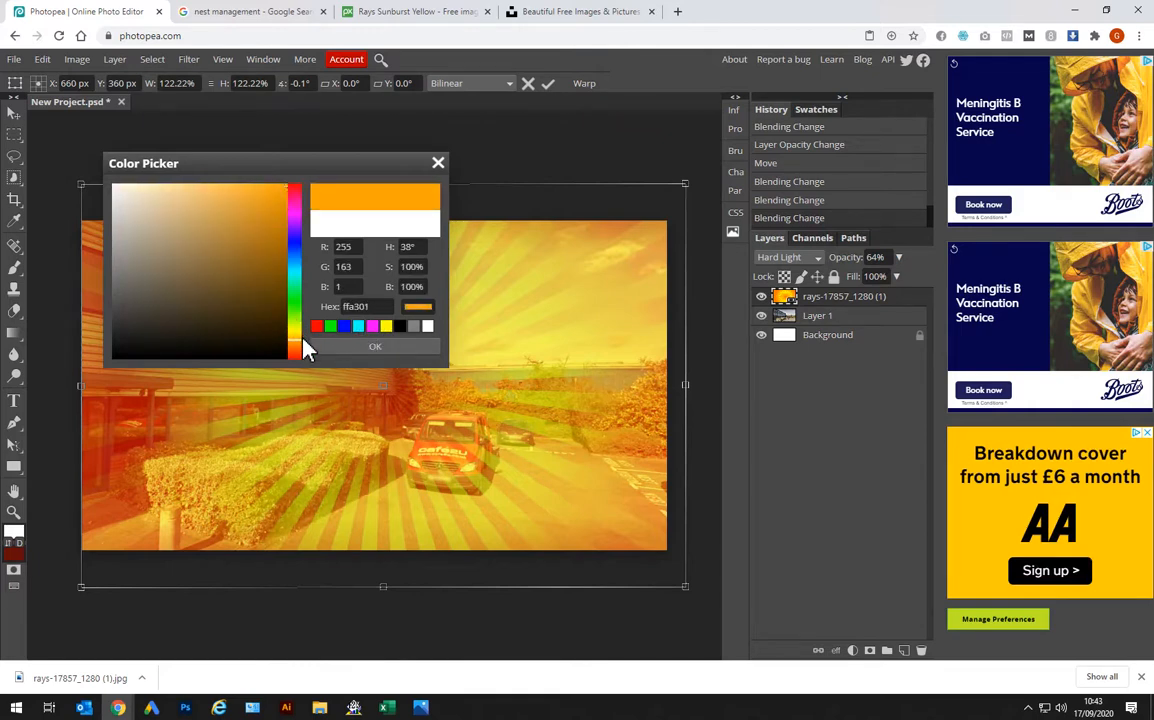
{"action": "left_click", "coordinate": [301, 341]}
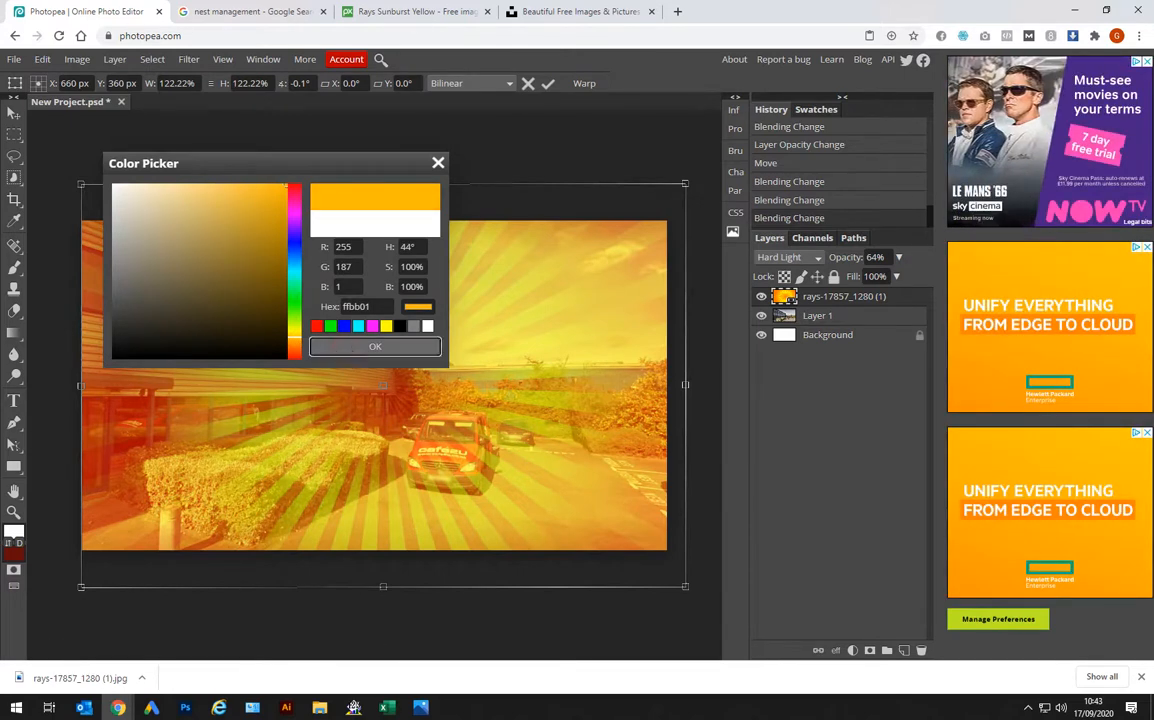
{"action": "left_click", "coordinate": [375, 346]}
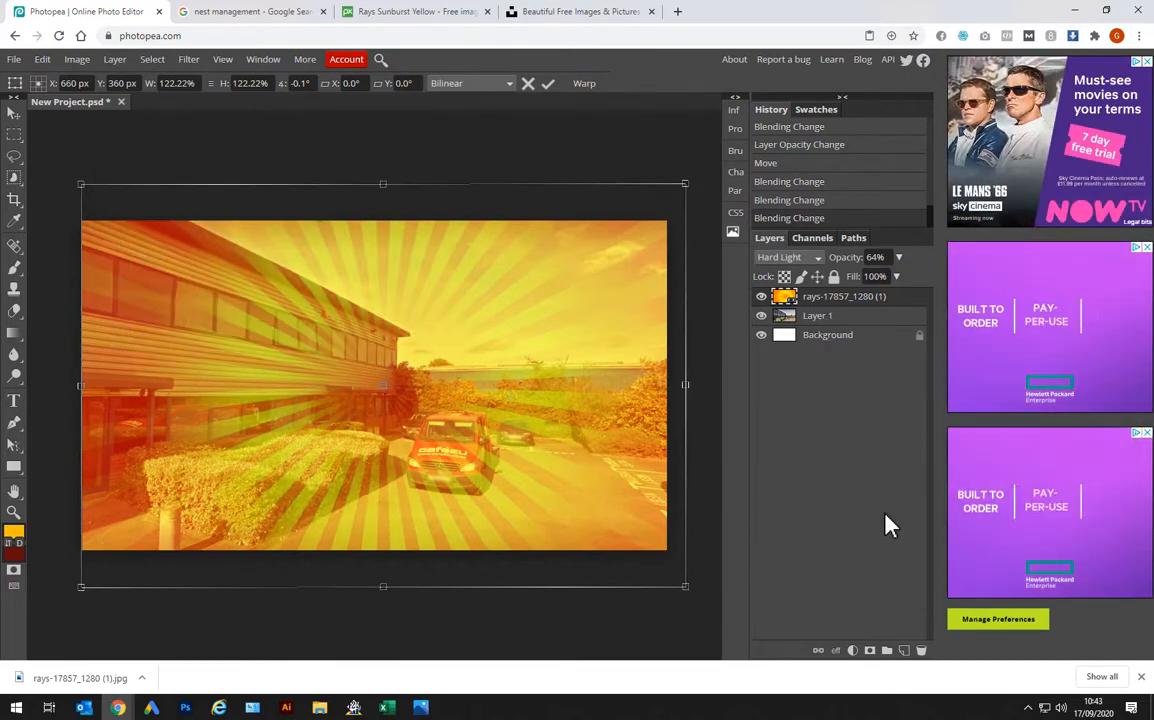
Add a new layer above the sunburst layer, try a freehand Brush stroke on it and undo the stroke
{"action": "left_click", "coordinate": [904, 651]}
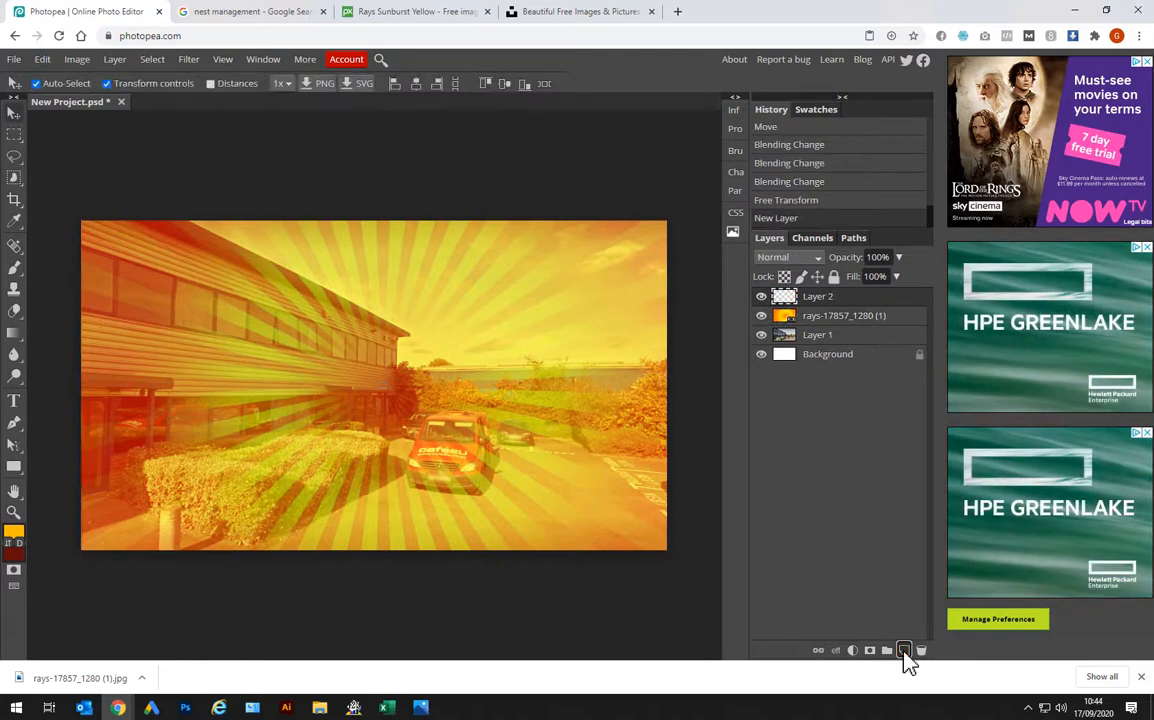
{"action": "left_click", "coordinate": [15, 269]}
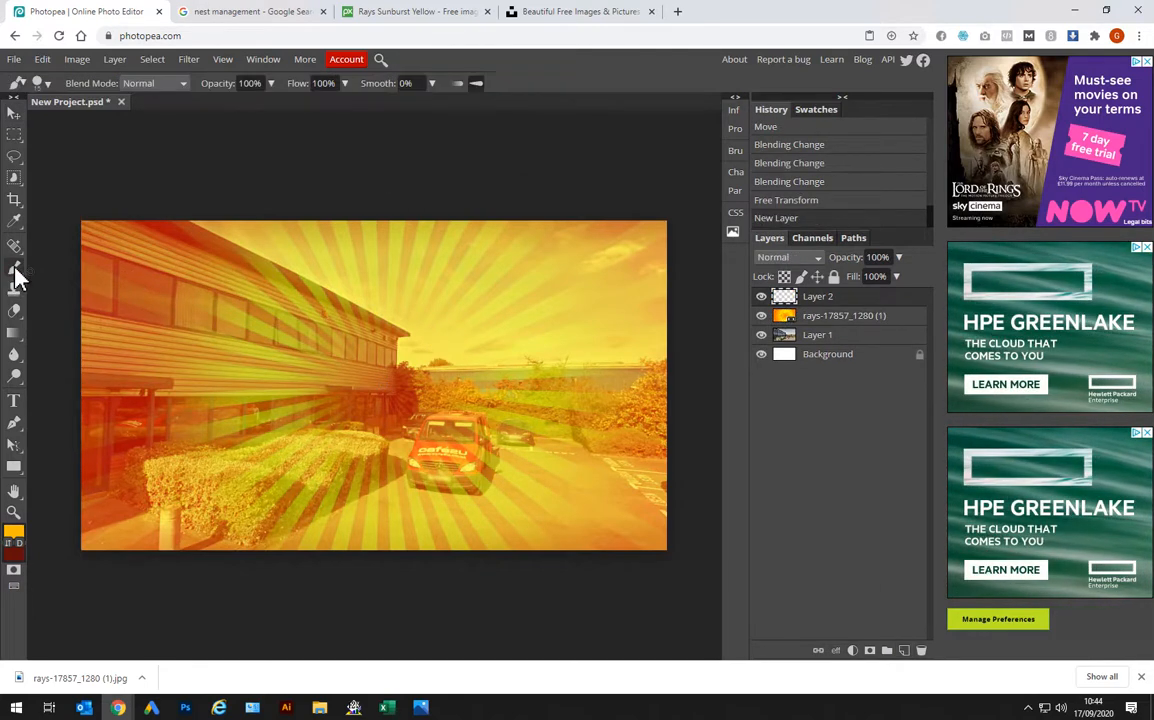
{"action": "mouse_move", "coordinate": [377, 362]}
{"action": "left_mouse_down"}
{"action": "mouse_move", "coordinate": [300, 360]}
{"action": "mouse_move", "coordinate": [324, 311]}
{"action": "left_mouse_up"}
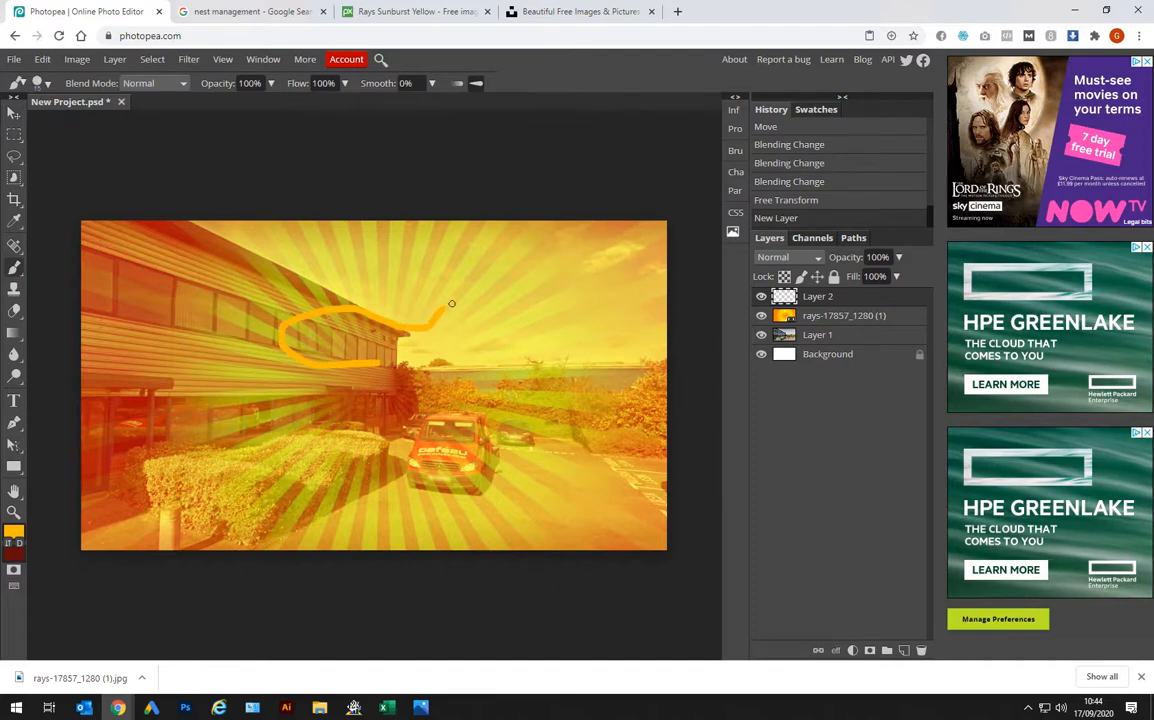
{"action": "key", "text": "ctrl+z"}
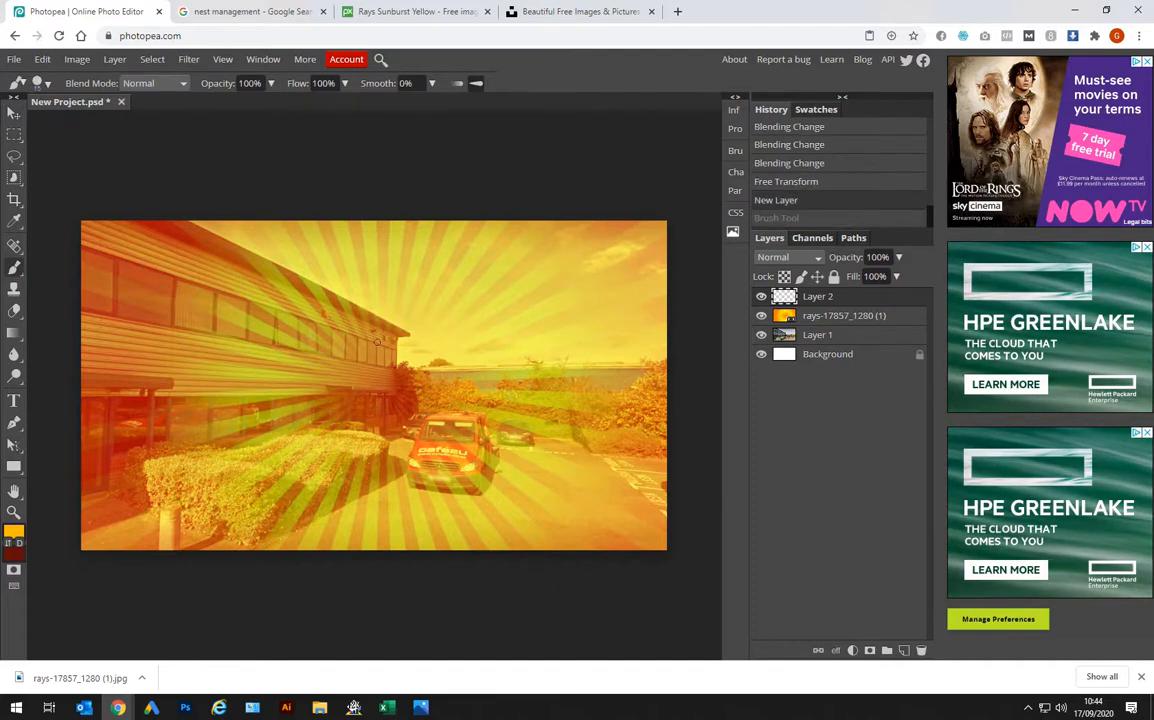
Enlarge the brush to 258 px, try a hard-edged orange dab over the building and undo it
{"action": "right_click", "coordinate": [378, 357]}
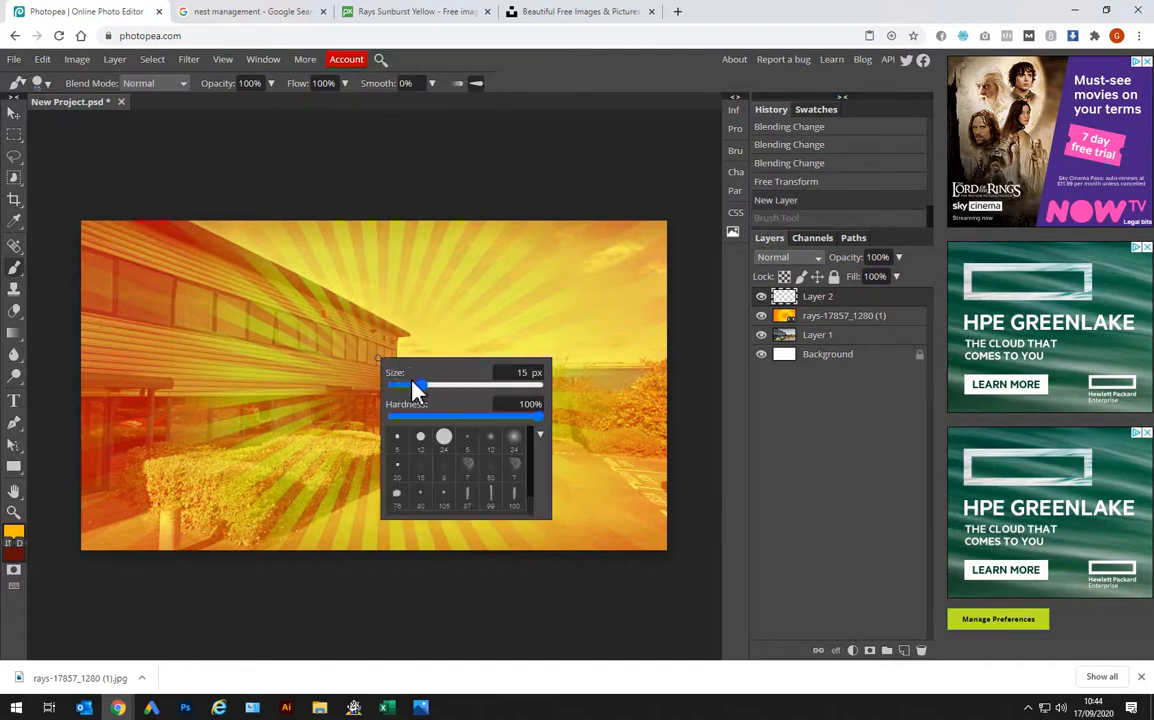
{"action": "left_click_drag", "start_coordinate": [416, 388], "coordinate": [485, 394]}
{"action": "left_click", "coordinate": [353, 333]}
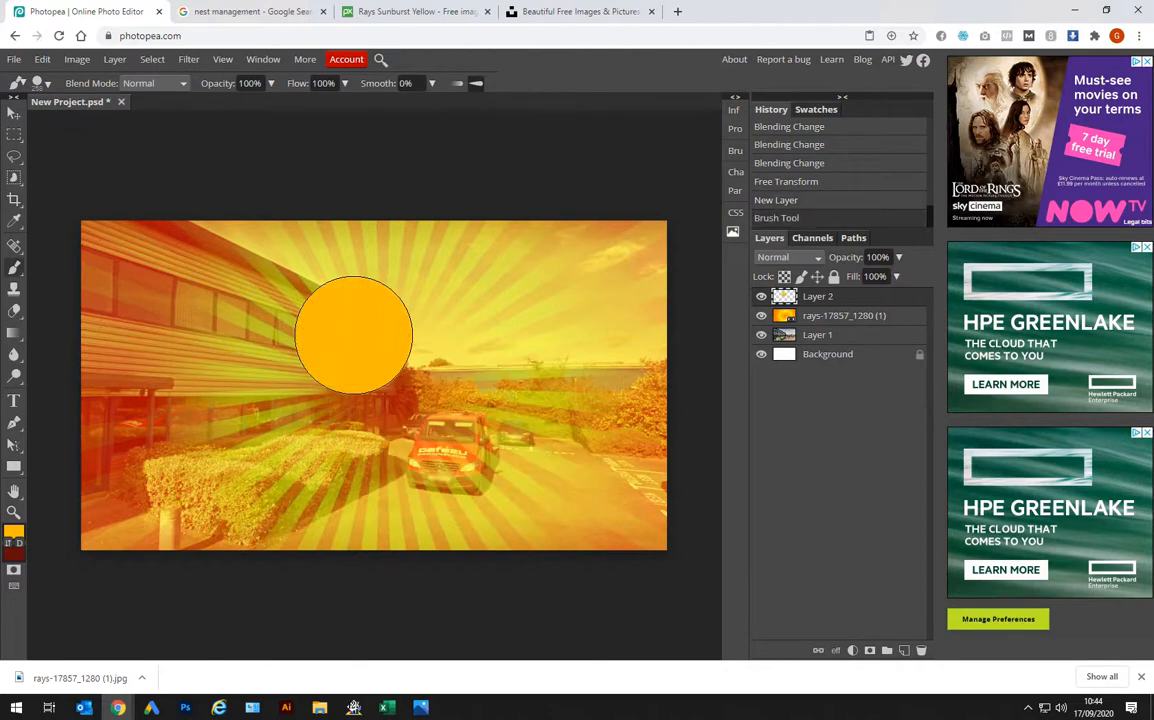
{"action": "key", "text": "ctrl+z"}
Check the Cobra Kai reference glow, lower the brush hardness to 0%, and try and undo an orange dab near the sunburst's centre
{"action": "key", "text": "alt+Tab"}
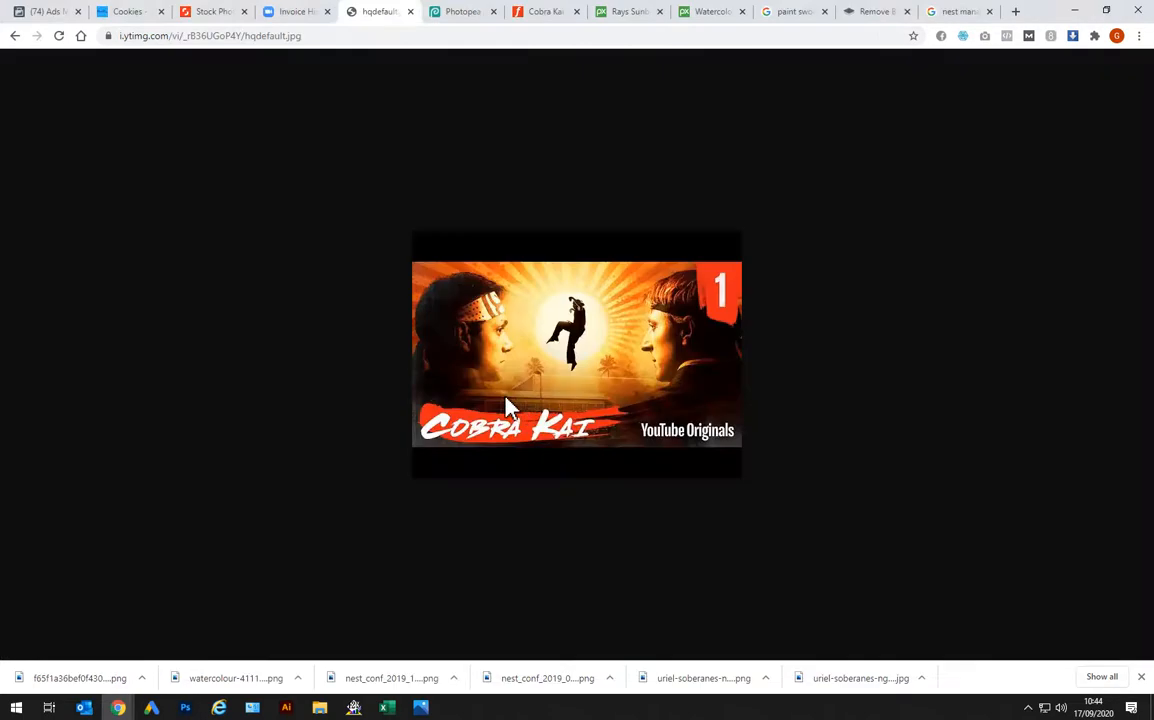
{"action": "key", "text": "alt+Tab"}
{"action": "right_click", "coordinate": [445, 366]}
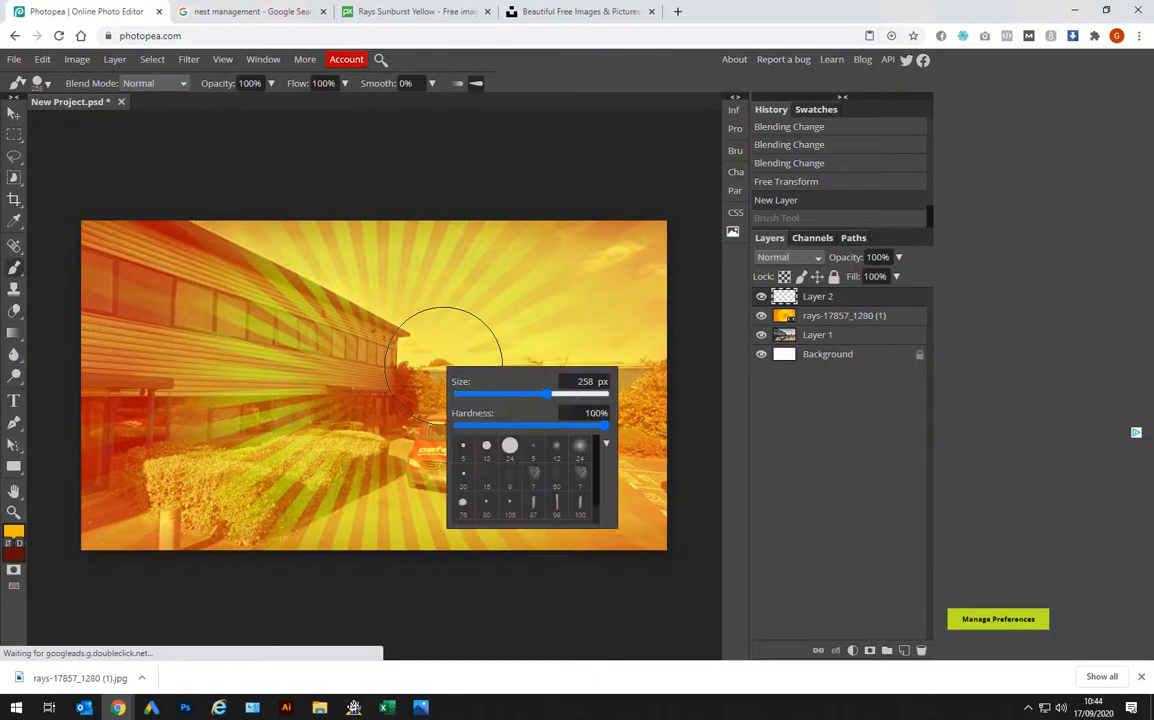
{"action": "left_click_drag", "start_coordinate": [606, 426], "coordinate": [500, 430]}
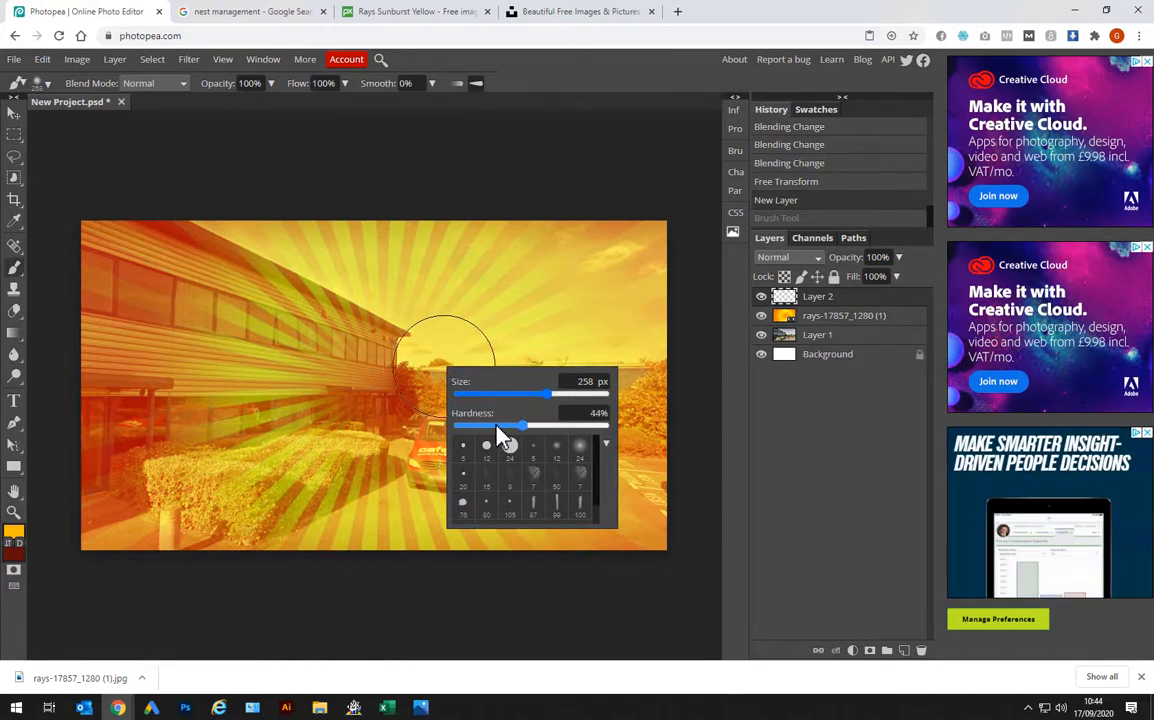
{"action": "left_click", "coordinate": [365, 393]}
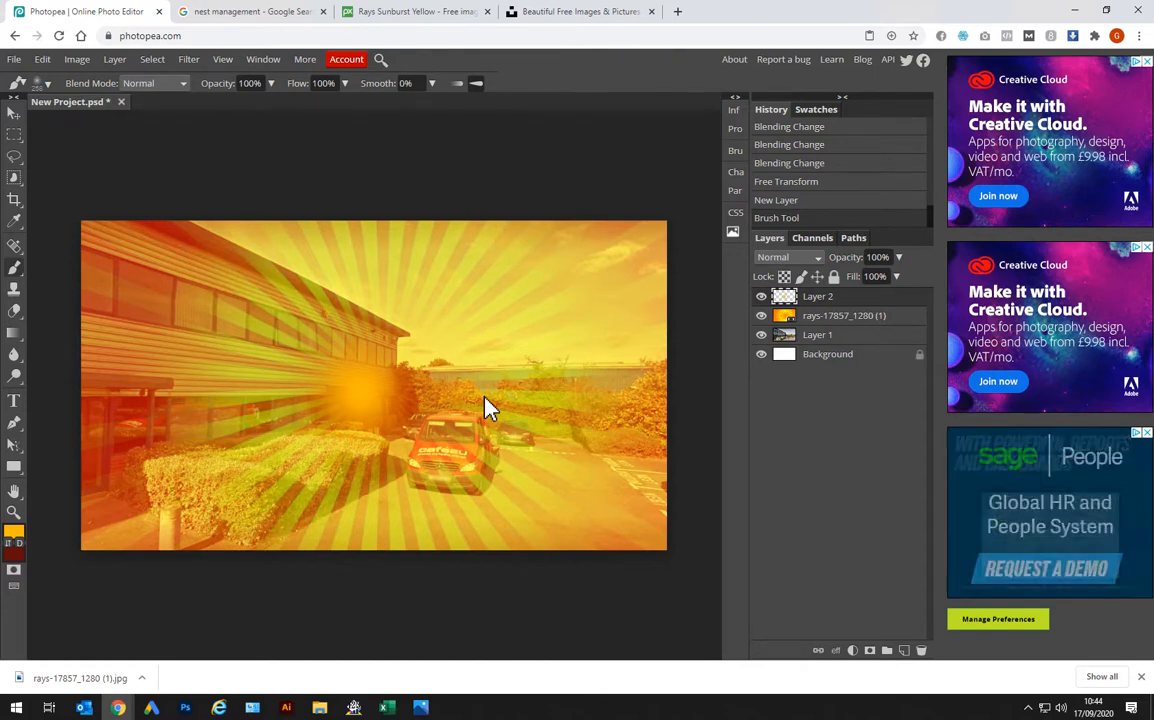
{"action": "key", "text": "ctrl+z"}
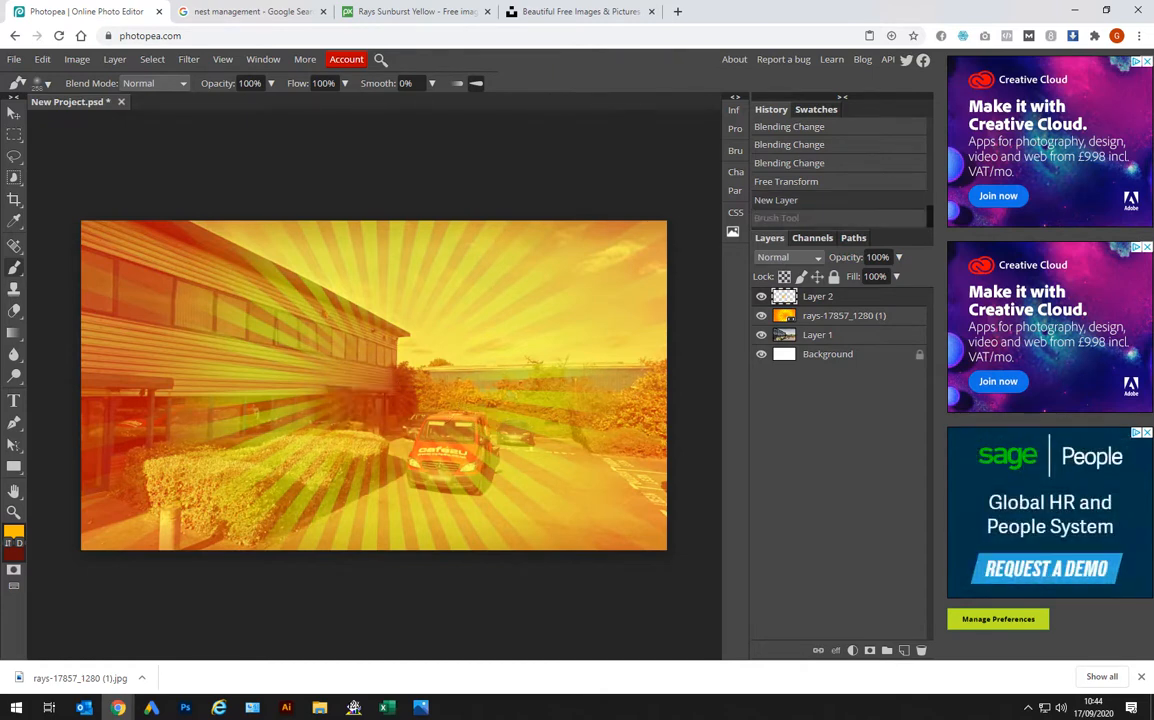
Set the foreground colour to the yellow e1db35, sampled from a ray below the van in the image
{"action": "left_click", "coordinate": [14, 533]}
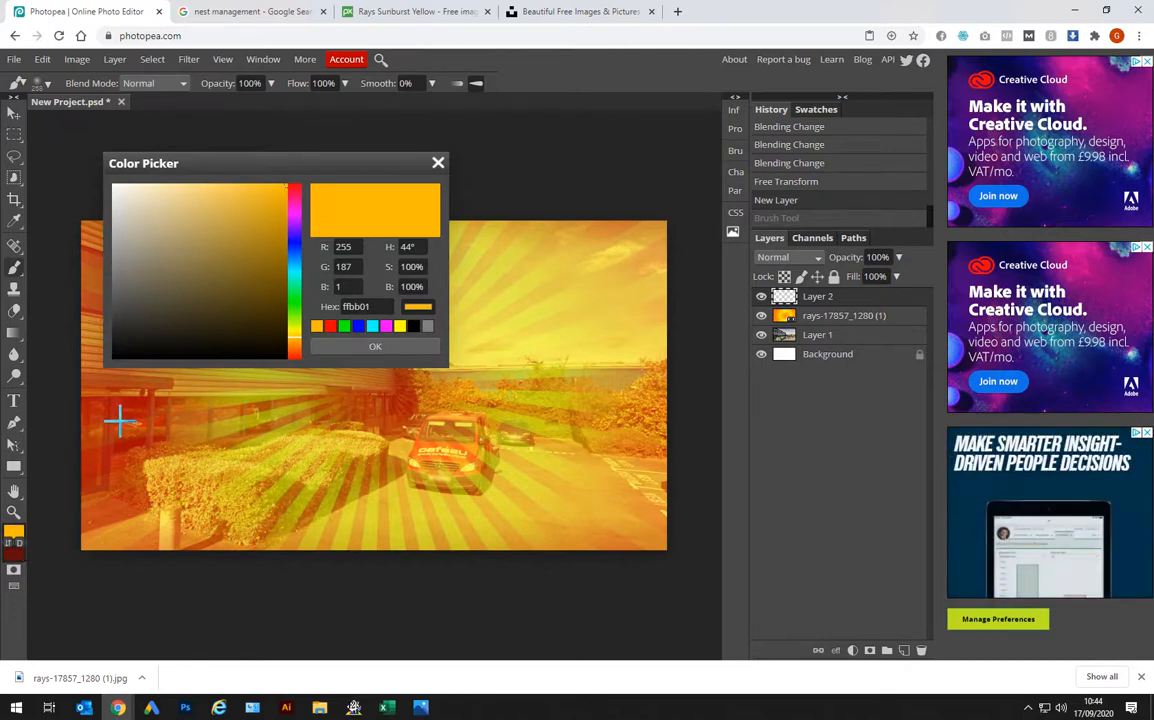
{"action": "mouse_move", "coordinate": [259, 397]}
{"action": "left_mouse_down"}
{"action": "mouse_move", "coordinate": [348, 438]}
{"action": "mouse_move", "coordinate": [582, 464]}
{"action": "mouse_move", "coordinate": [566, 270]}
{"action": "mouse_move", "coordinate": [538, 399]}
{"action": "mouse_move", "coordinate": [433, 425]}
{"action": "mouse_move", "coordinate": [271, 393]}
{"action": "mouse_move", "coordinate": [280, 410]}
{"action": "mouse_move", "coordinate": [386, 386]}
{"action": "mouse_move", "coordinate": [314, 404]}
{"action": "mouse_move", "coordinate": [276, 393]}
{"action": "left_mouse_up"}
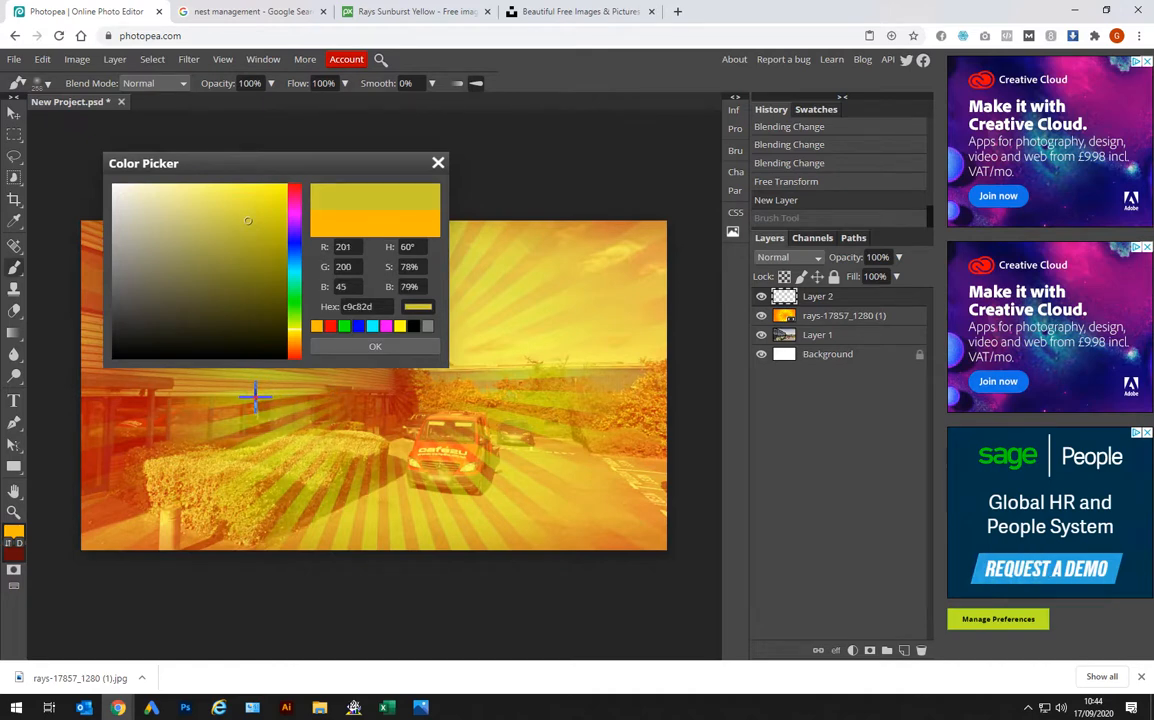
{"action": "left_click_drag", "start_coordinate": [255, 397], "coordinate": [241, 399]}
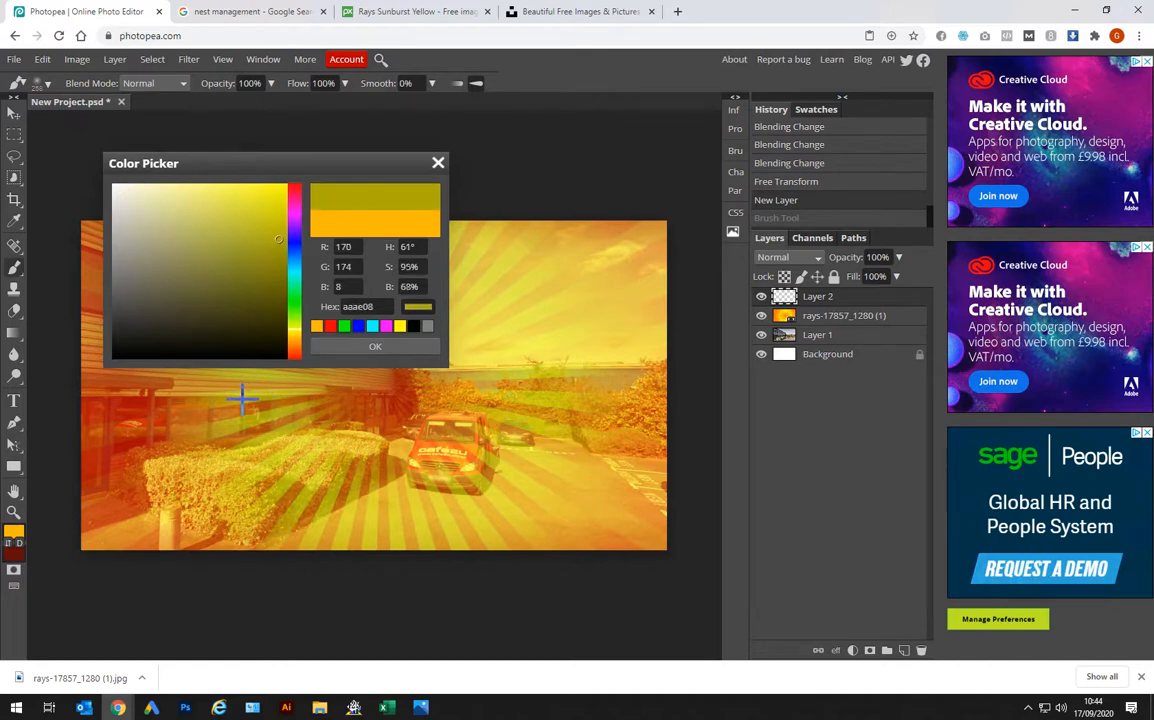
{"action": "left_click", "coordinate": [411, 496]}
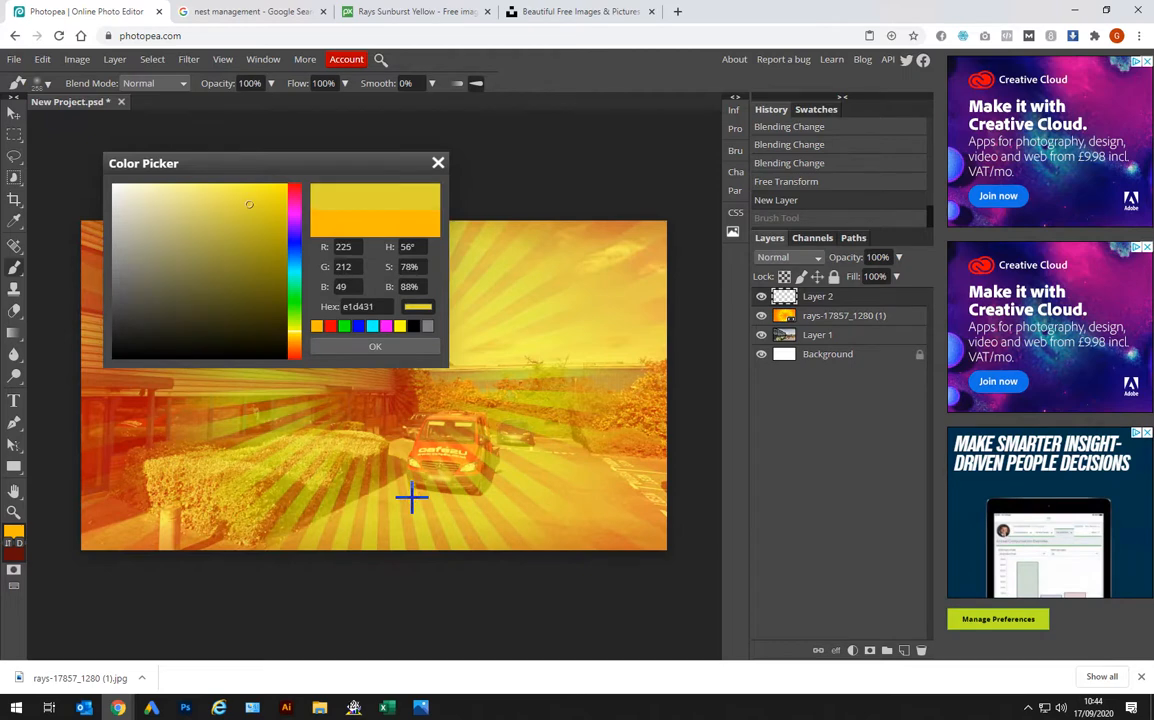
{"action": "left_click", "coordinate": [418, 510]}
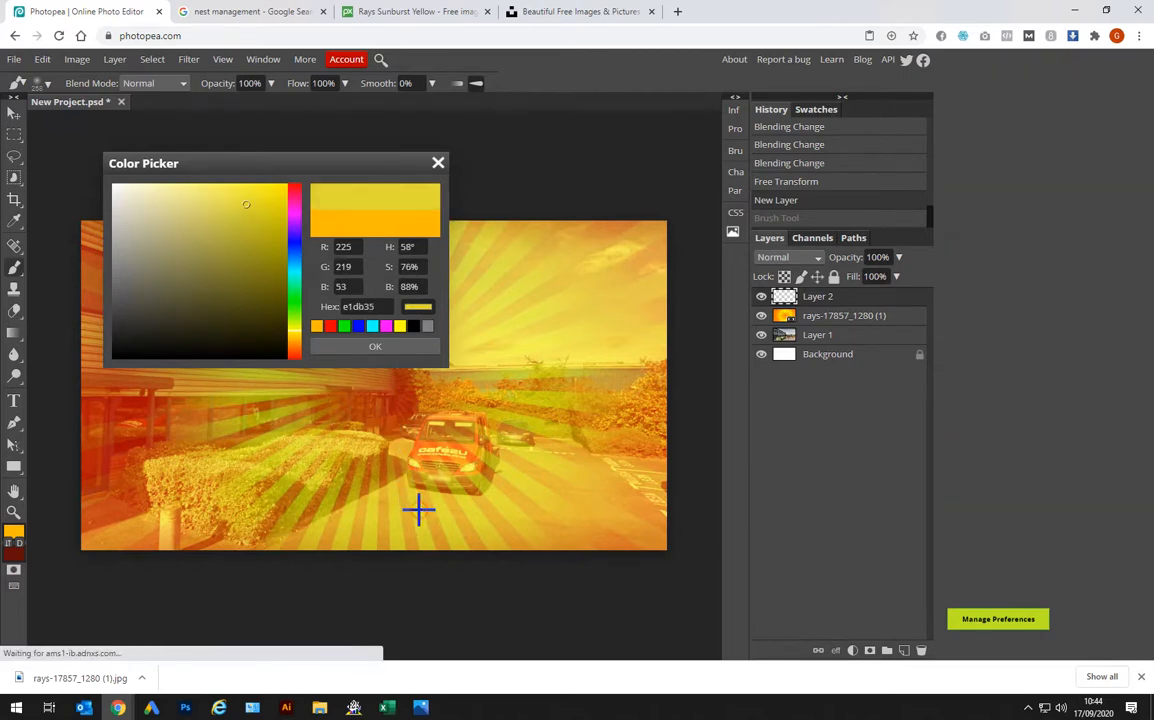
{"action": "left_click", "coordinate": [365, 347]}
Try a yellow dab at the sunburst's centre, undo it and enlarge the soft brush
{"action": "left_click", "coordinate": [383, 392]}
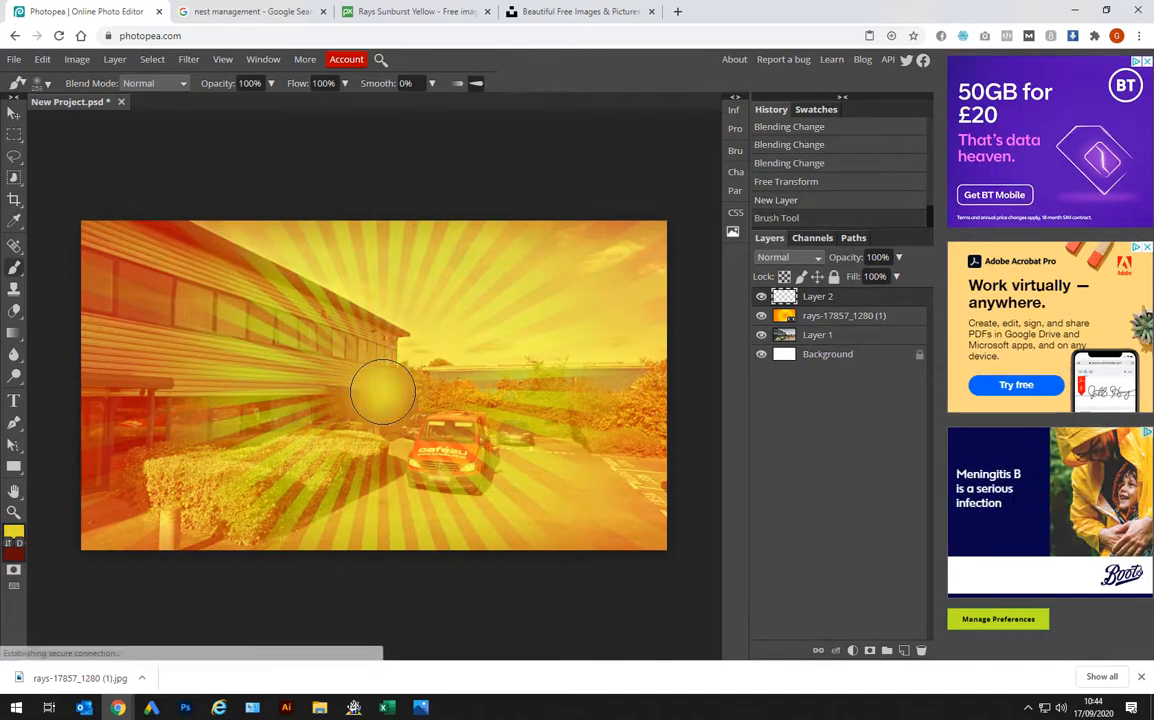
{"action": "key", "text": "ctrl+z"}
{"action": "right_click", "coordinate": [405, 400]}
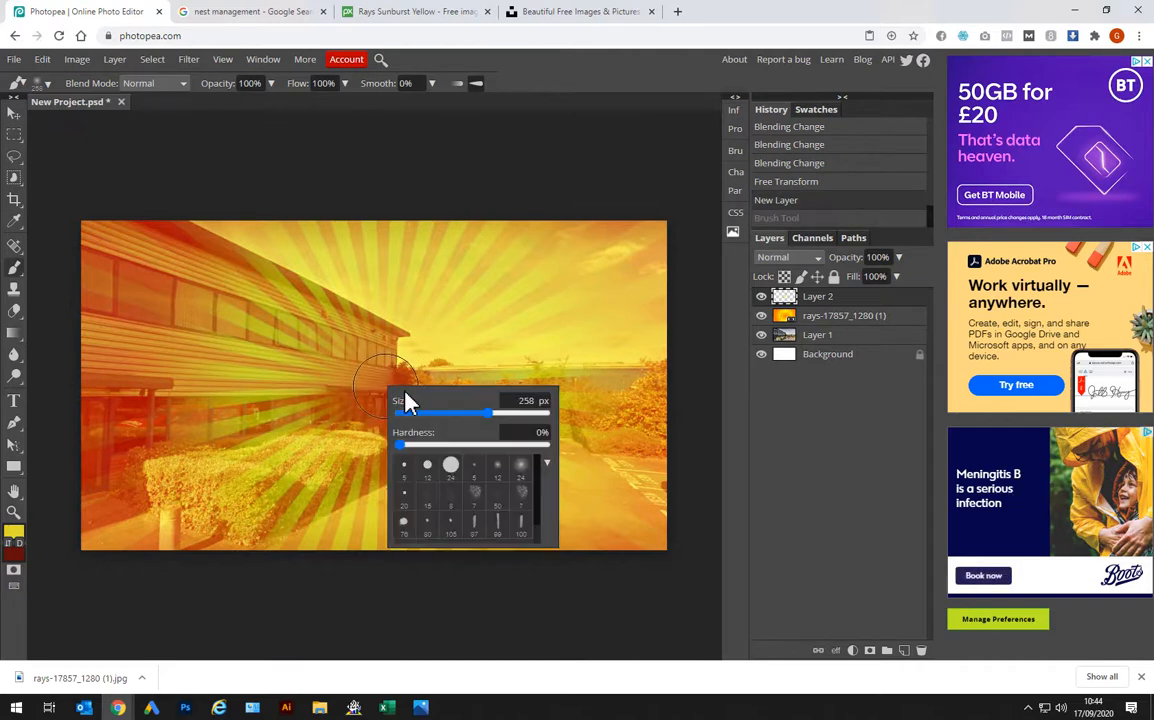
{"action": "left_click_drag", "start_coordinate": [489, 430], "coordinate": [510, 428]}
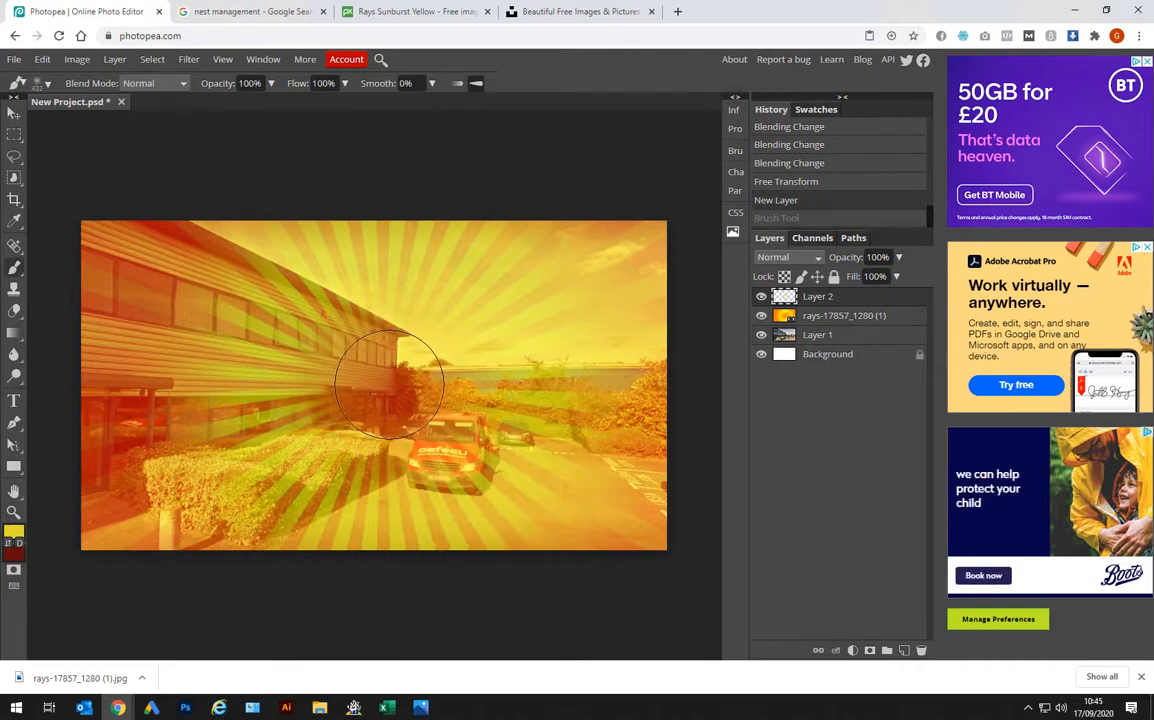
Try building up the yellow glow with repeated soft dabs at the sunburst's centre, and undo them all
{"action": "left_click", "coordinate": [389, 385]}
{"action": "key", "text": "ctrl+z"}
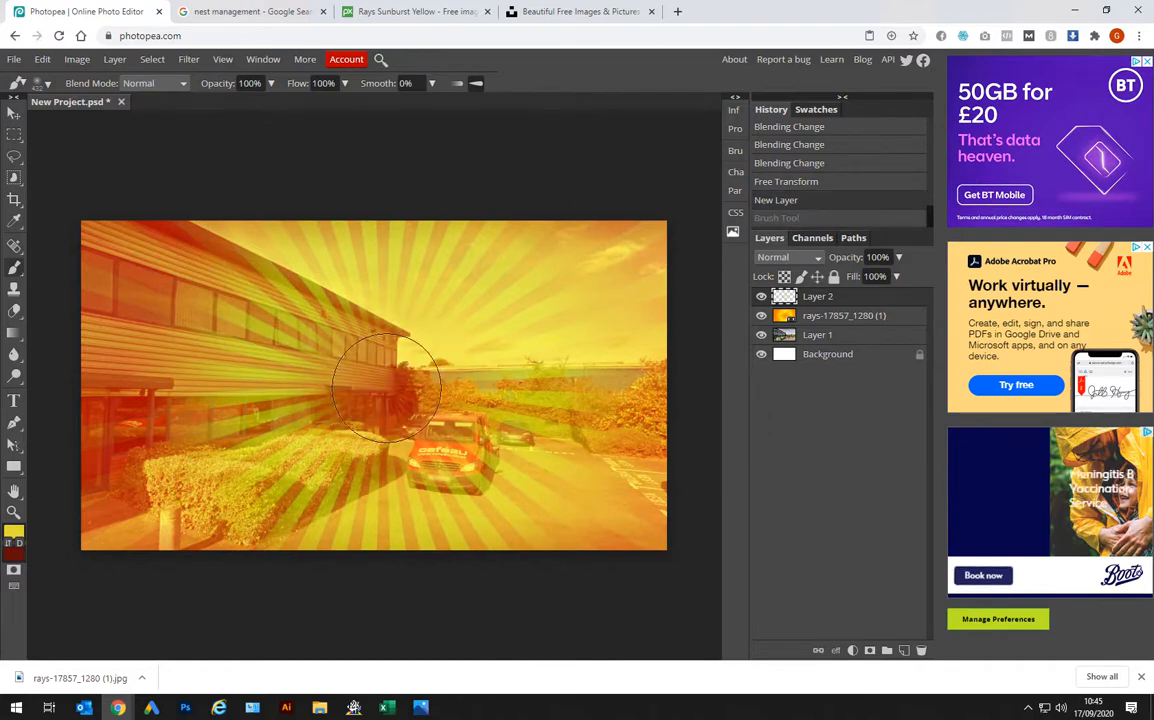
{"action": "key", "text": "ctrl+z"}
{"action": "left_click", "coordinate": [389, 388]}
{"action": "left_click", "coordinate": [389, 388]}
{"action": "left_click", "coordinate": [389, 388]}
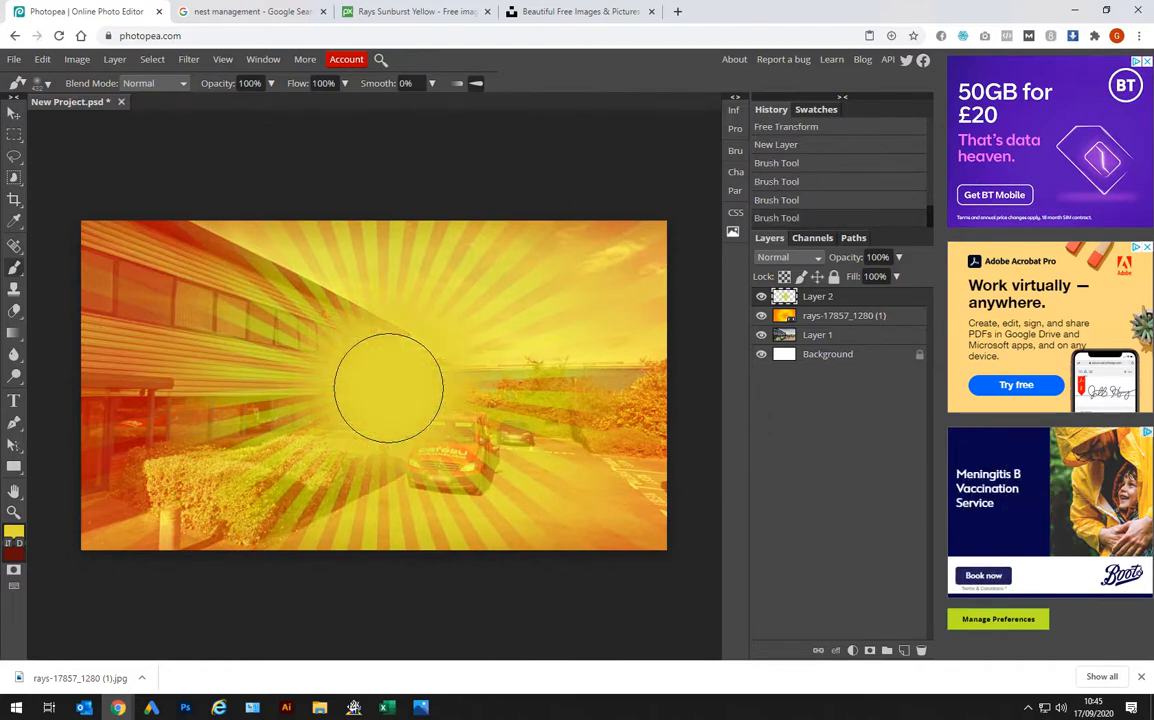
{"action": "key", "text": "ctrl+z"}
{"action": "key", "text": "ctrl+z"}
{"action": "key", "text": "ctrl+z"}
{"action": "key", "text": "ctrl+z"}
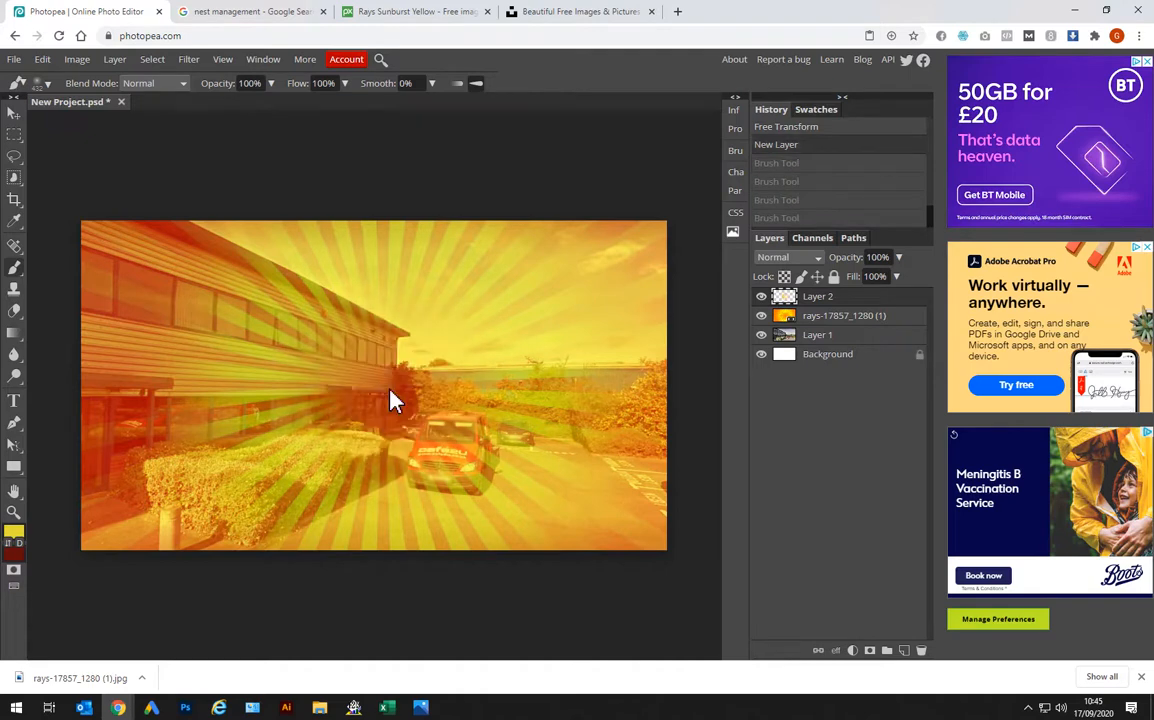
Paint a soft yellow glow at the sunburst's centre with three overlapping brush dabs on the new layer
{"action": "left_click", "coordinate": [389, 389]}
{"action": "left_click", "coordinate": [386, 388]}
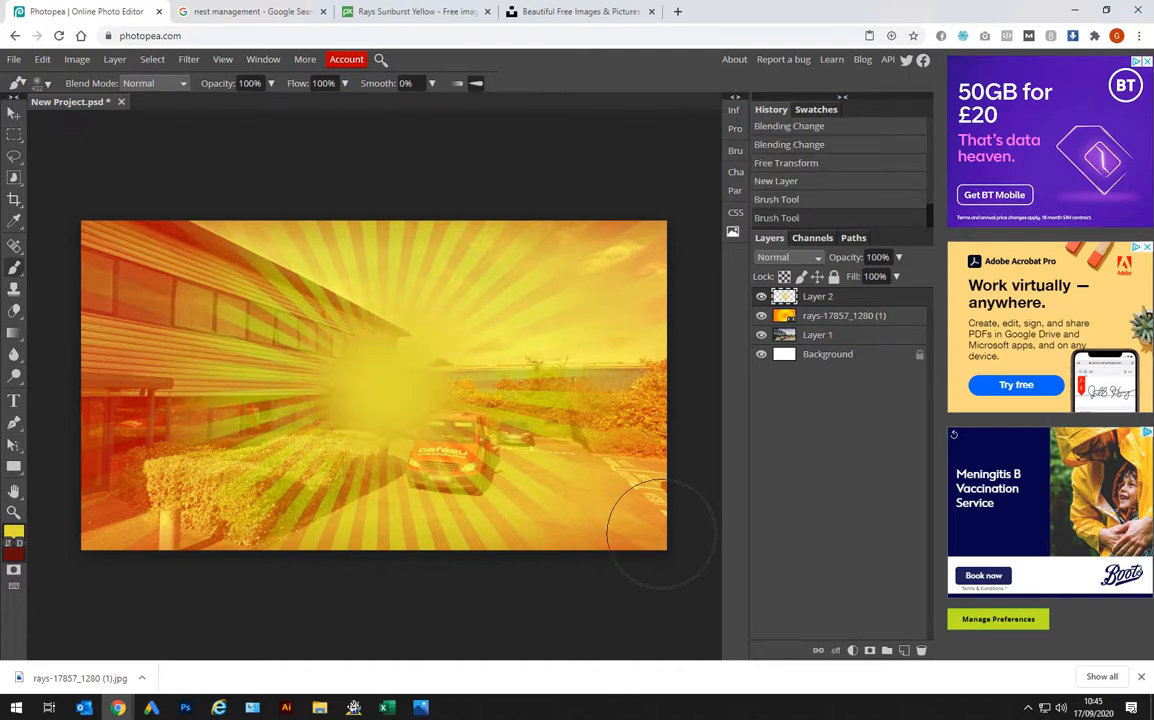
{"action": "left_click", "coordinate": [391, 389]}
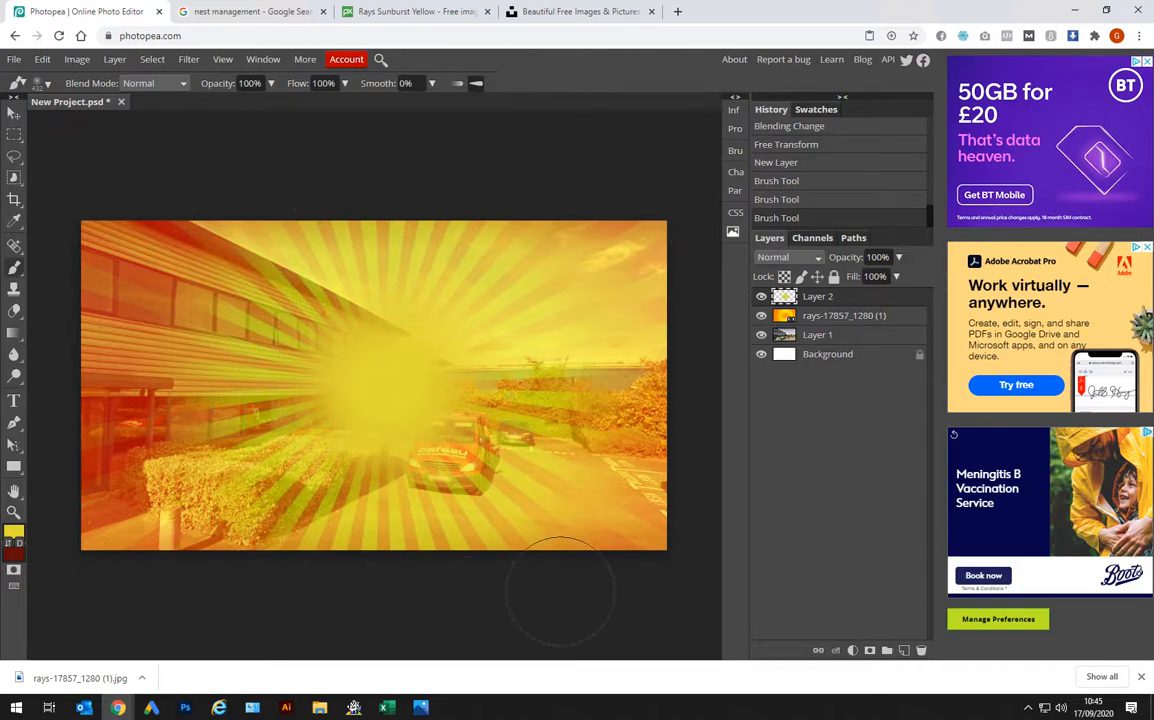
Compare with the Cobra Kai reference, set the foreground colour to pale yellow faf8b7 and dab a bright core into the yellow glow
{"action": "key", "text": "alt+Tab"}
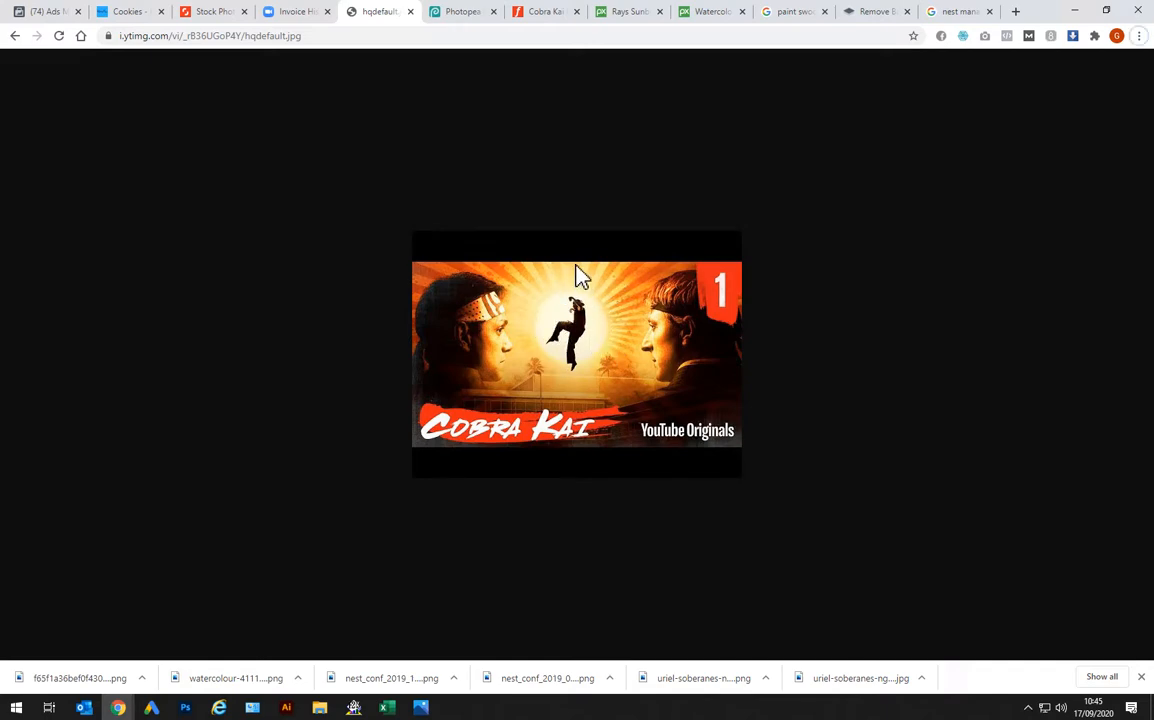
{"action": "key", "text": "alt+Tab"}
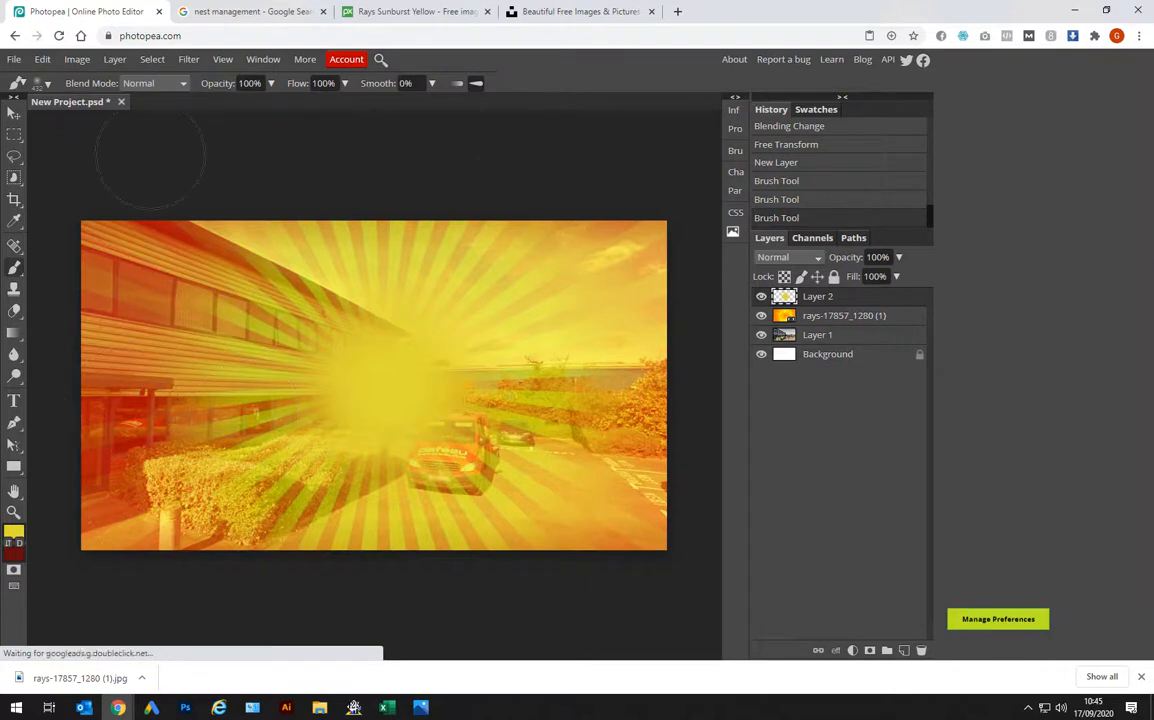
{"action": "left_click", "coordinate": [14, 531]}
{"action": "left_click_drag", "start_coordinate": [146, 210], "coordinate": [160, 187]}
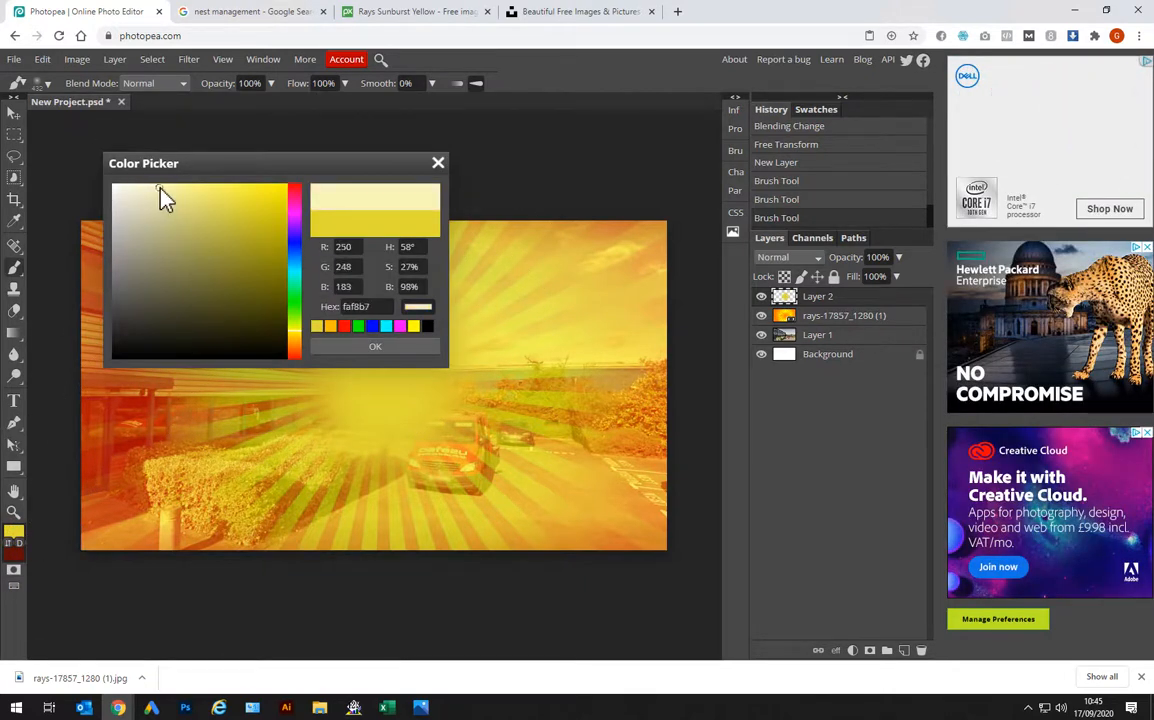
{"action": "left_click", "coordinate": [375, 346]}
{"action": "left_click", "coordinate": [386, 386]}
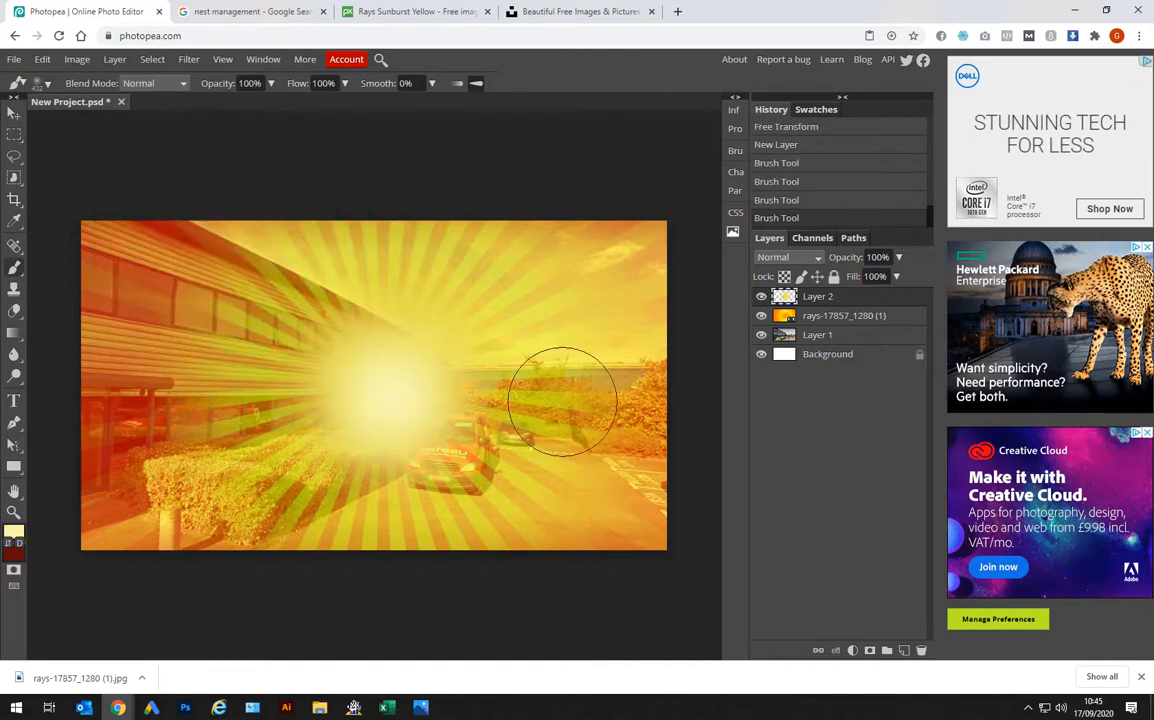
Undo the pale yellow core dab and paint it again at the centre of the yellow glow
{"action": "key", "text": "ctrl+z"}
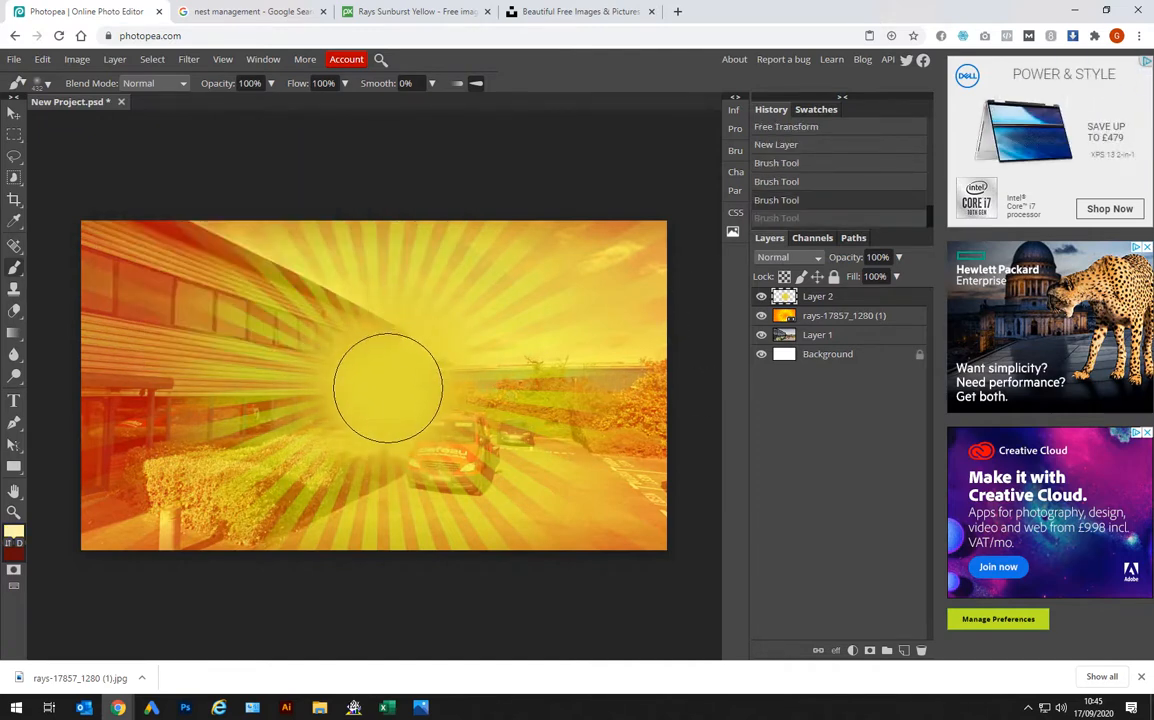
{"action": "left_click", "coordinate": [386, 389]}
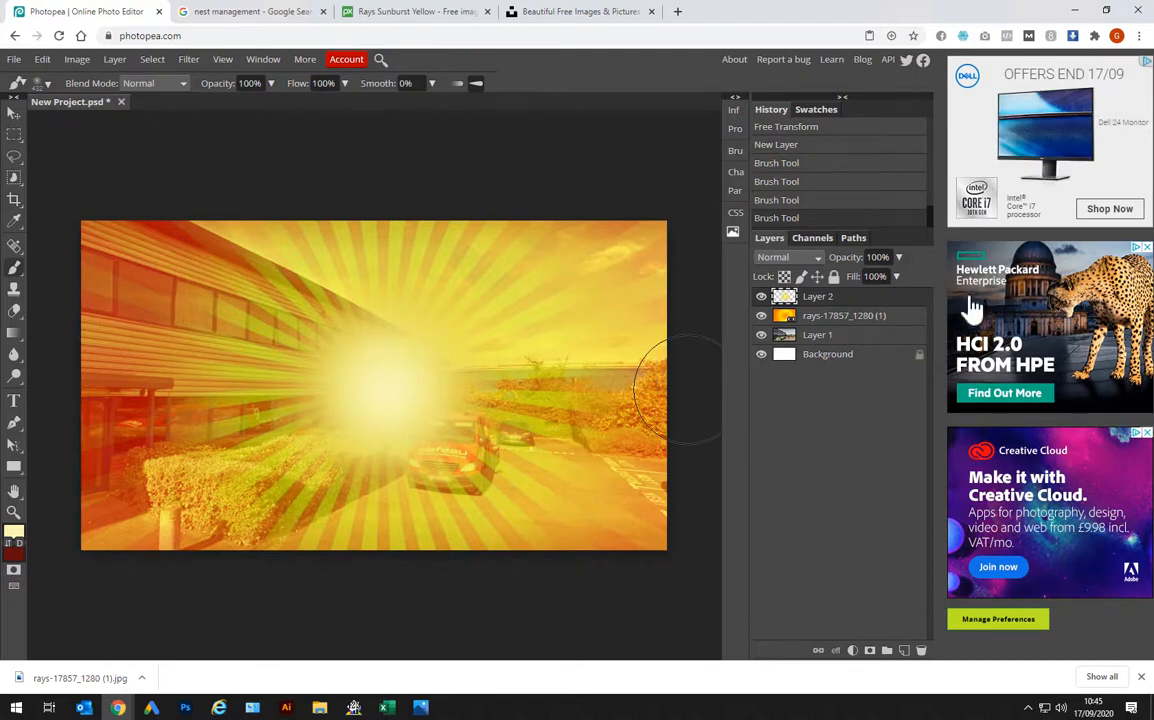
Try an opacity change and the Lighten and Overlay blend modes on Layer 2, ending at 100% opacity and Normal
{"action": "left_click", "coordinate": [900, 258]}
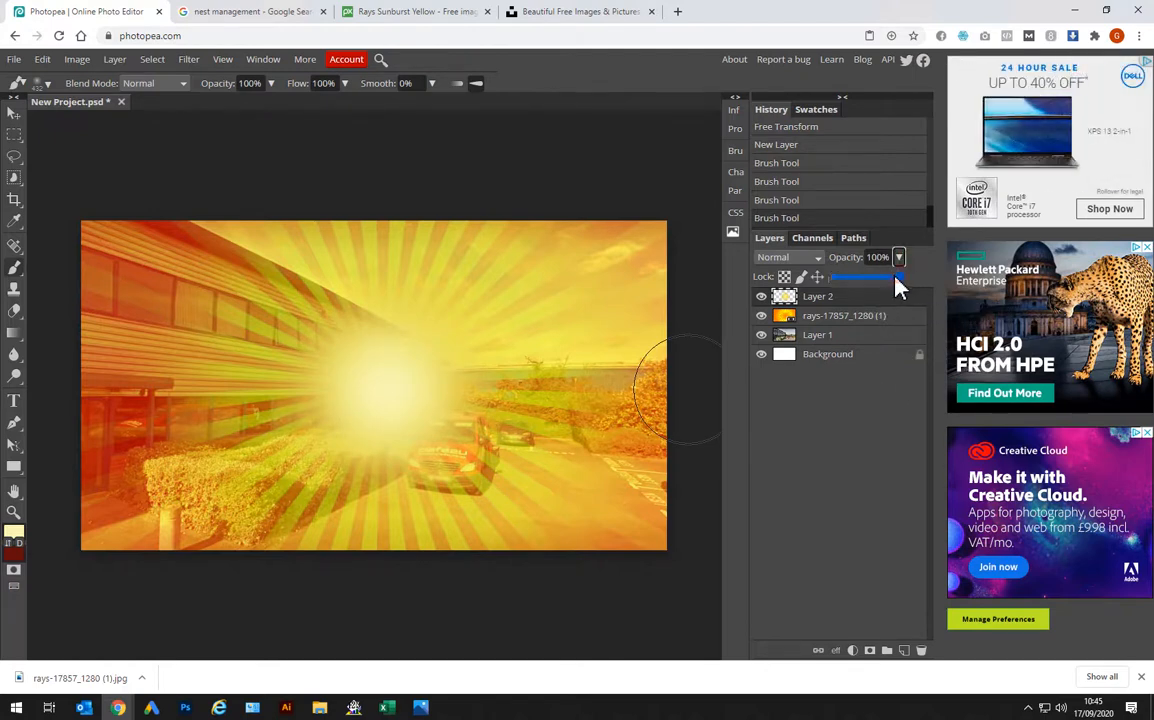
{"action": "mouse_move", "coordinate": [894, 286]}
{"action": "left_mouse_down"}
{"action": "mouse_move", "coordinate": [873, 289]}
{"action": "mouse_move", "coordinate": [904, 280]}
{"action": "mouse_move", "coordinate": [912, 291]}
{"action": "mouse_move", "coordinate": [899, 291]}
{"action": "left_mouse_up"}
{"action": "left_click", "coordinate": [788, 258]}
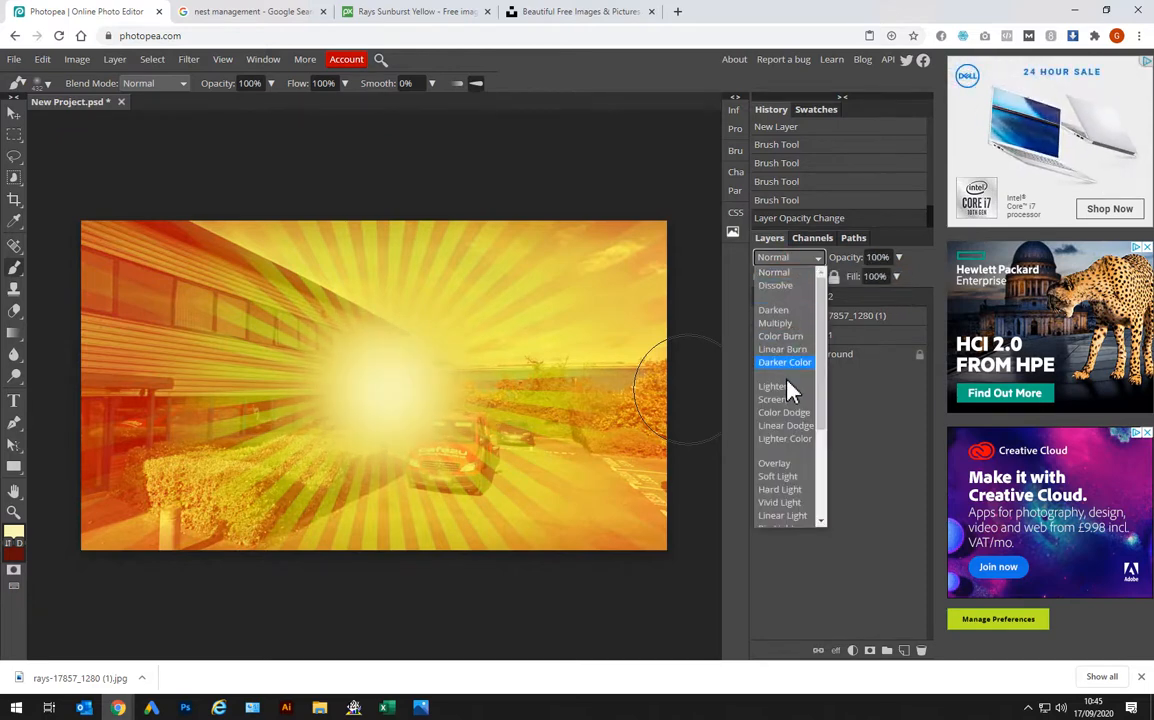
{"action": "left_click", "coordinate": [788, 387]}
{"action": "left_click", "coordinate": [775, 258]}
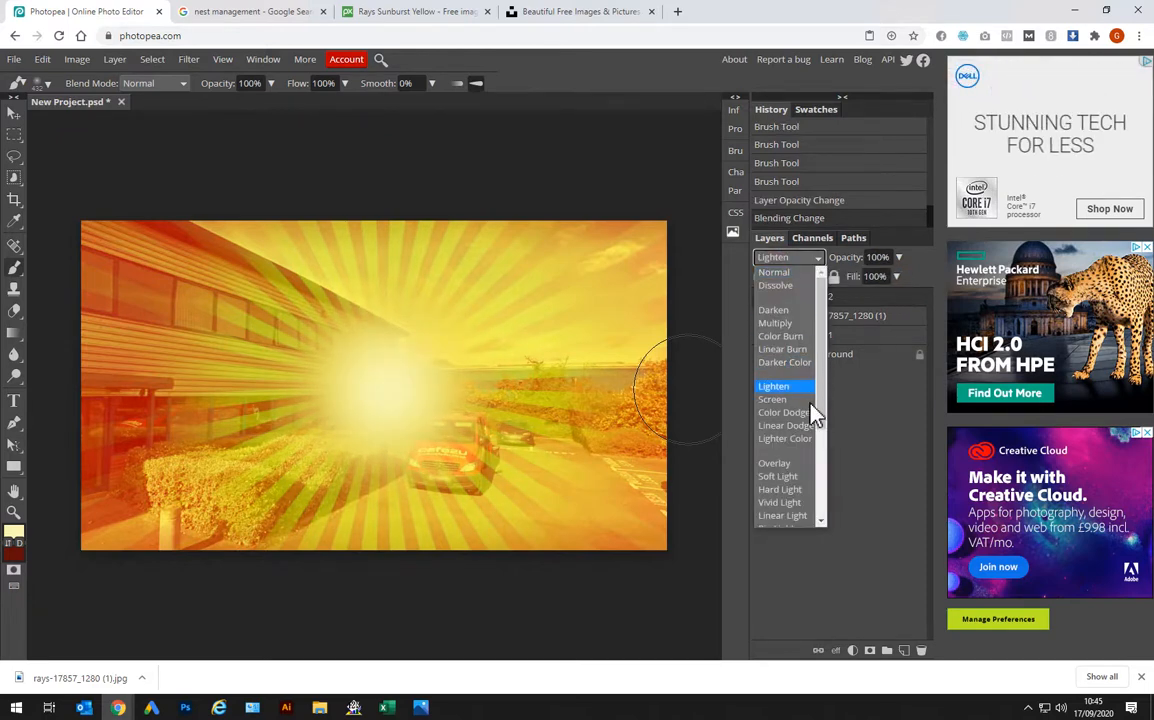
{"action": "left_click", "coordinate": [783, 465]}
{"action": "left_click", "coordinate": [789, 258]}
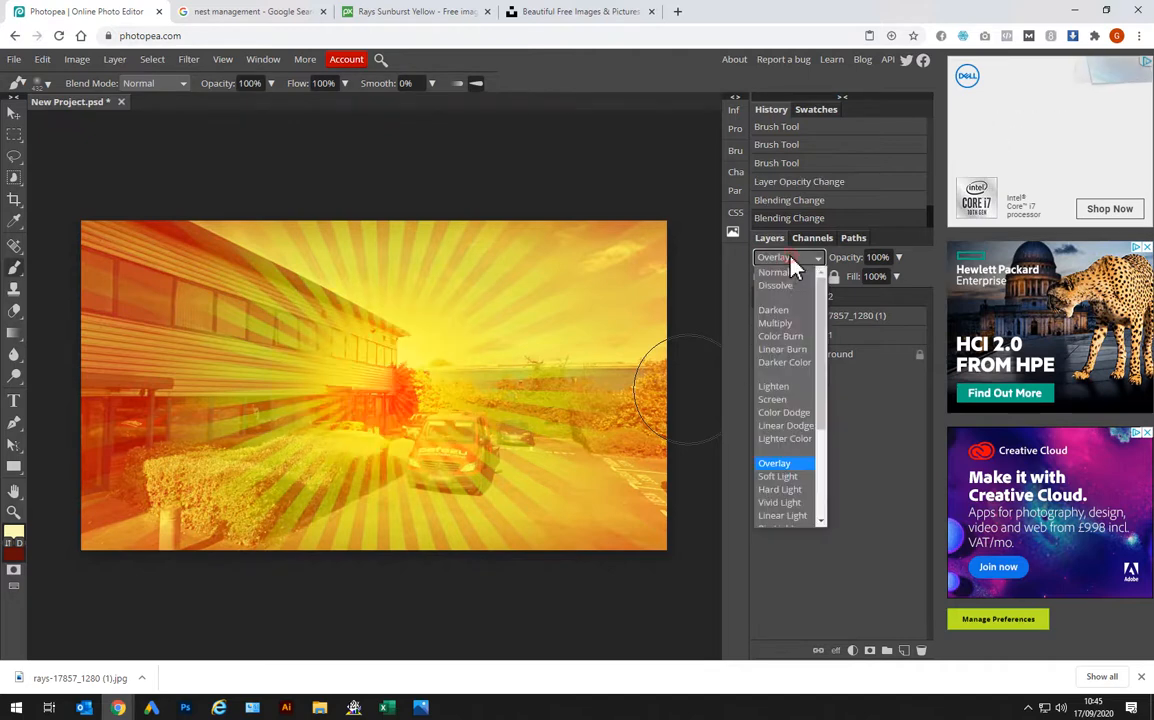
{"action": "left_click", "coordinate": [775, 272]}
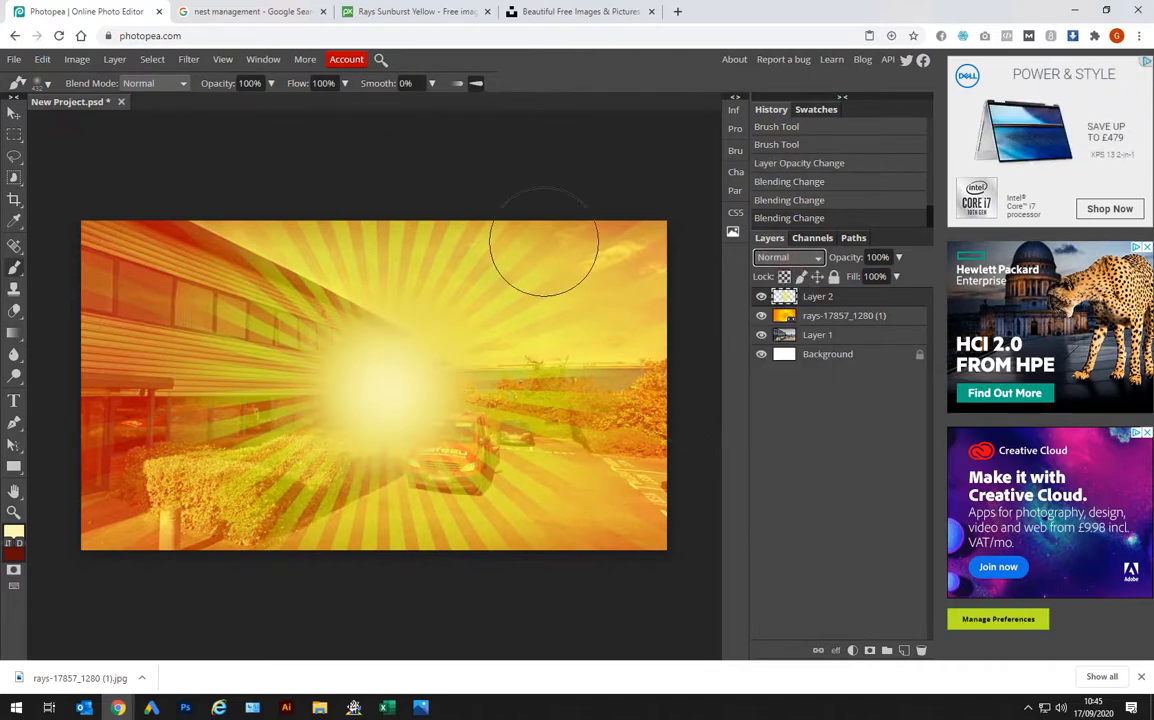
Search Pixabay's illustrations for "martial arts kick" and look through the results for a suitable fighter
{"action": "left_click", "coordinate": [580, 11]}
{"action": "scroll", "coordinate": [392, 137], "scroll_direction": "up", "scroll_amount": 3}
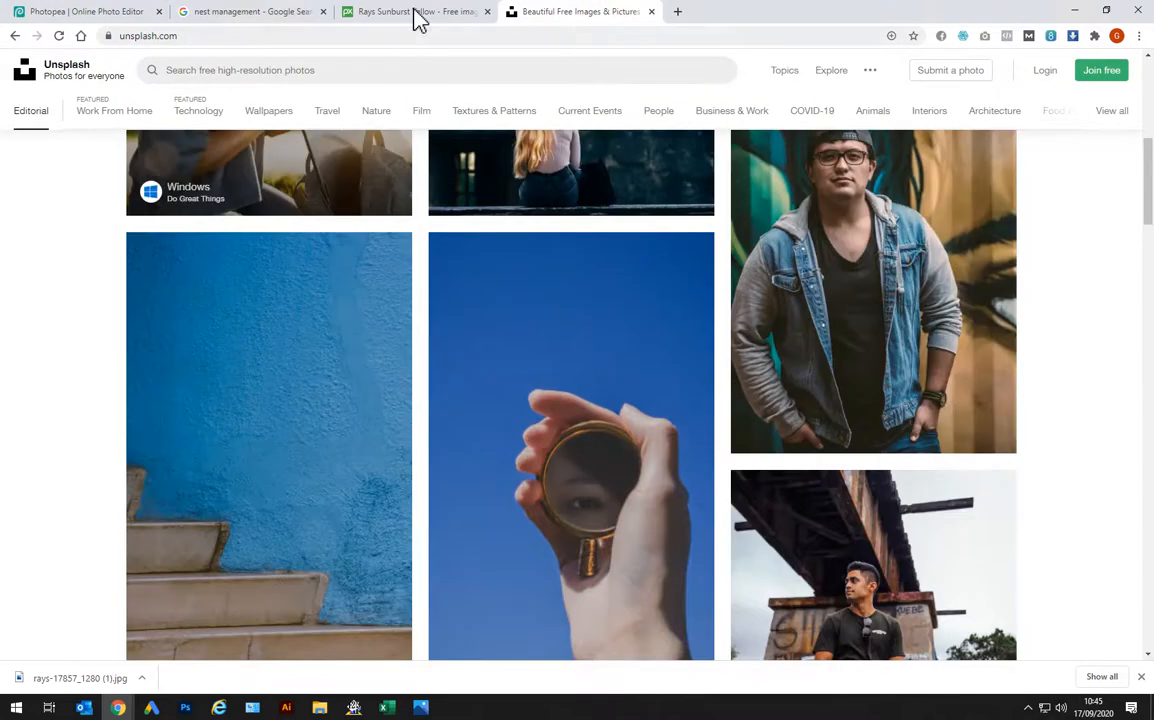
{"action": "left_click", "coordinate": [418, 12]}
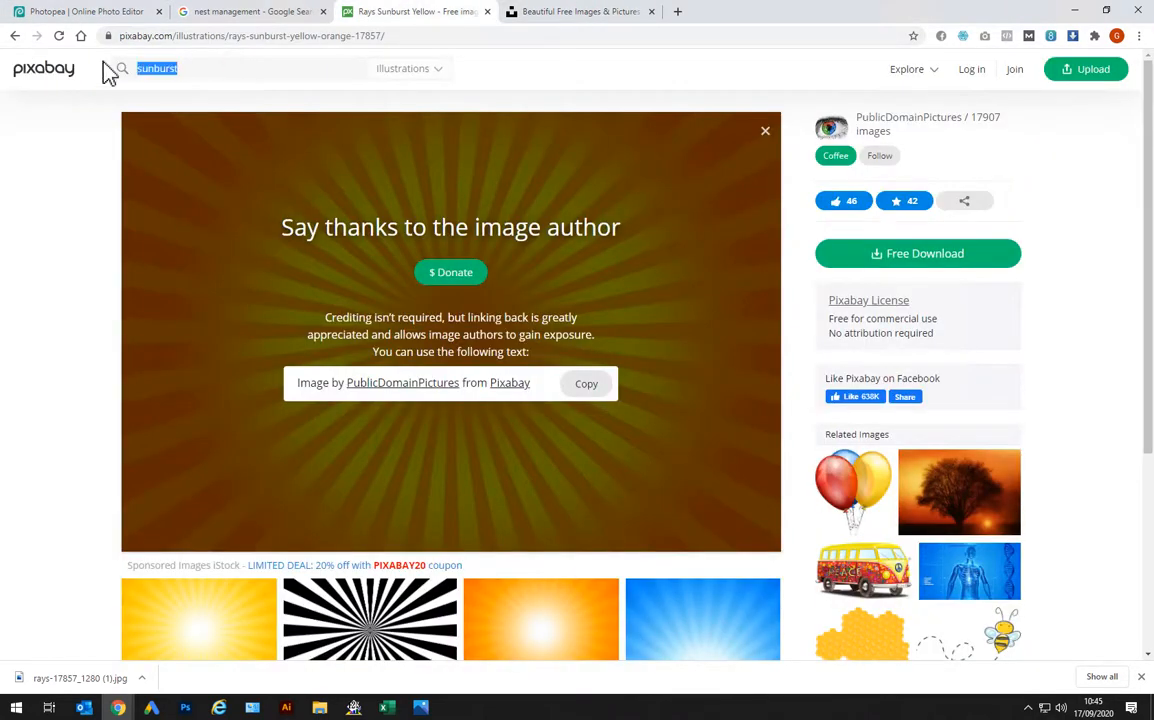
{"action": "type", "text": "martial arts kick"}
{"action": "key", "text": "Return"}
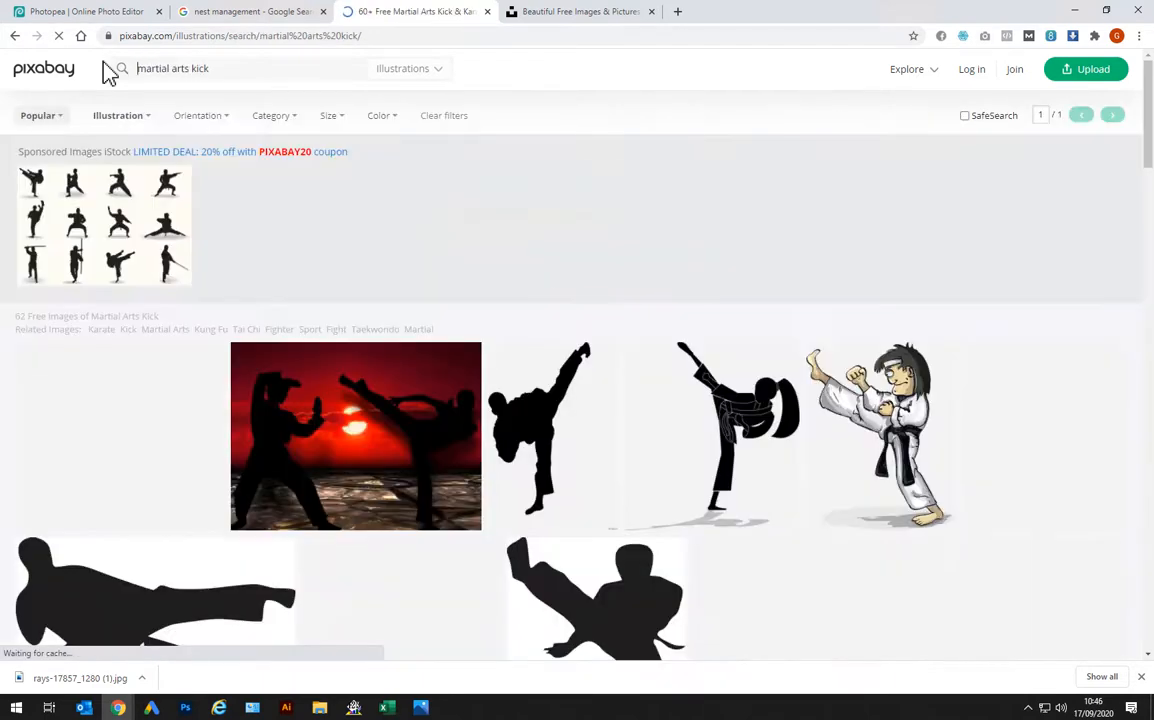
{"action": "scroll", "coordinate": [245, 288], "scroll_direction": "down", "scroll_amount": 5}
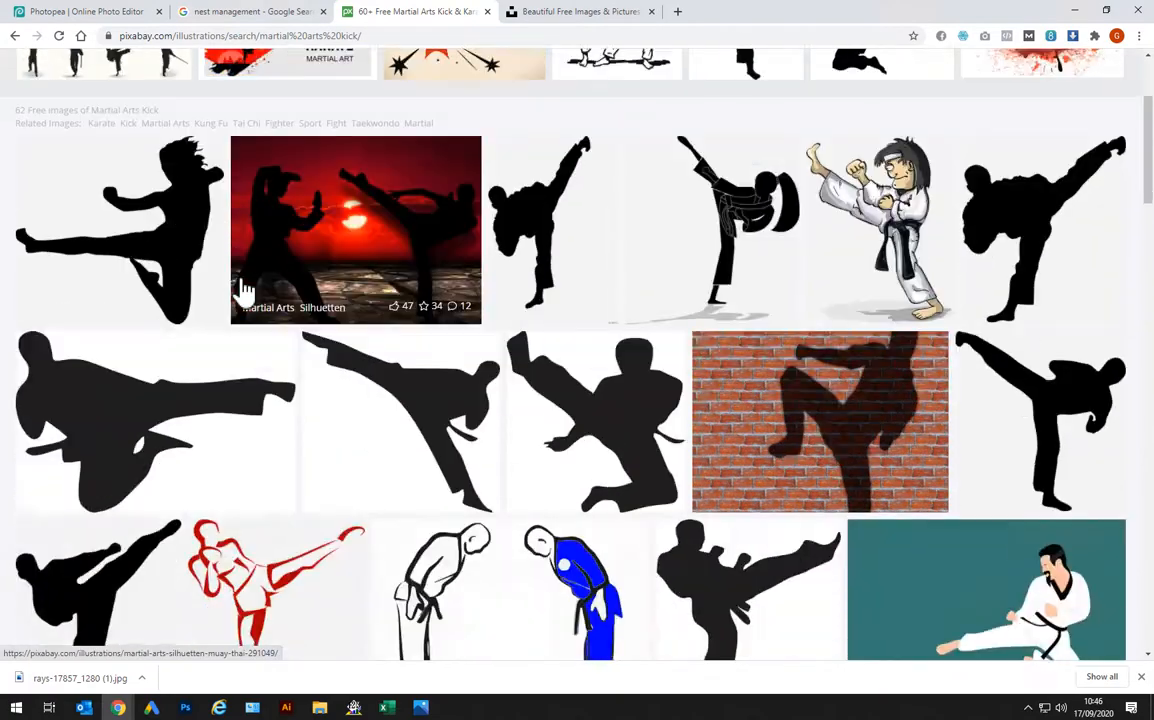
{"action": "scroll", "coordinate": [245, 288], "scroll_direction": "down", "scroll_amount": 6}
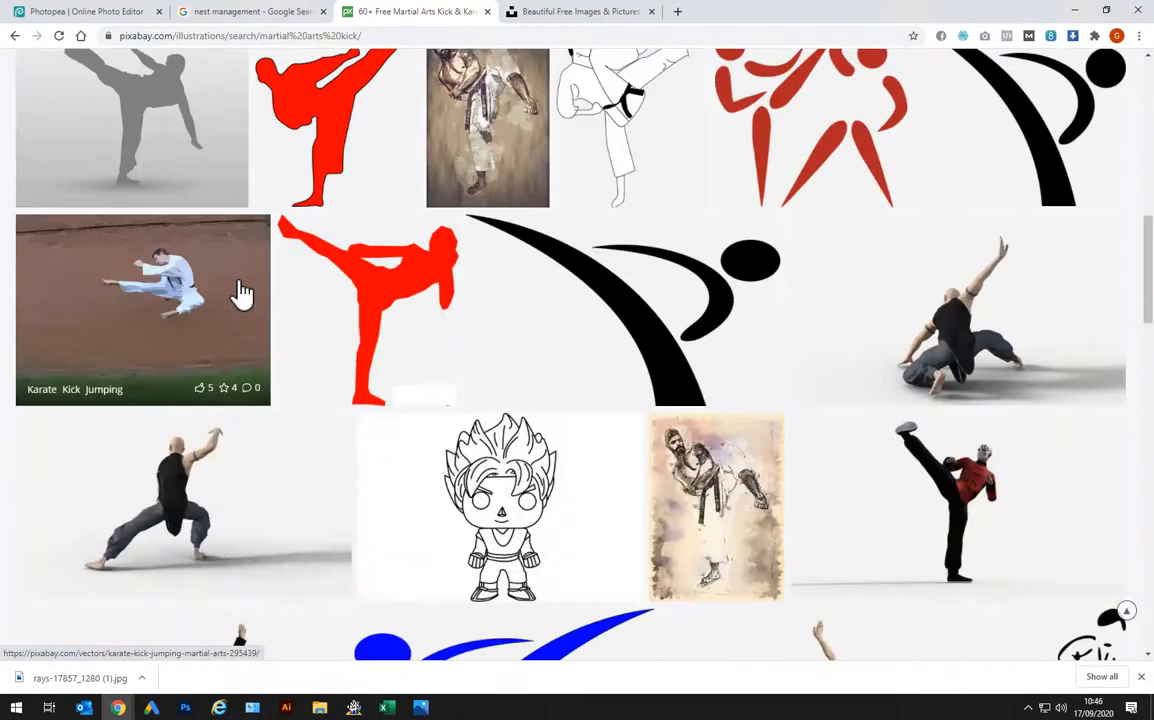
{"action": "scroll", "coordinate": [240, 290], "scroll_direction": "down", "scroll_amount": 7}
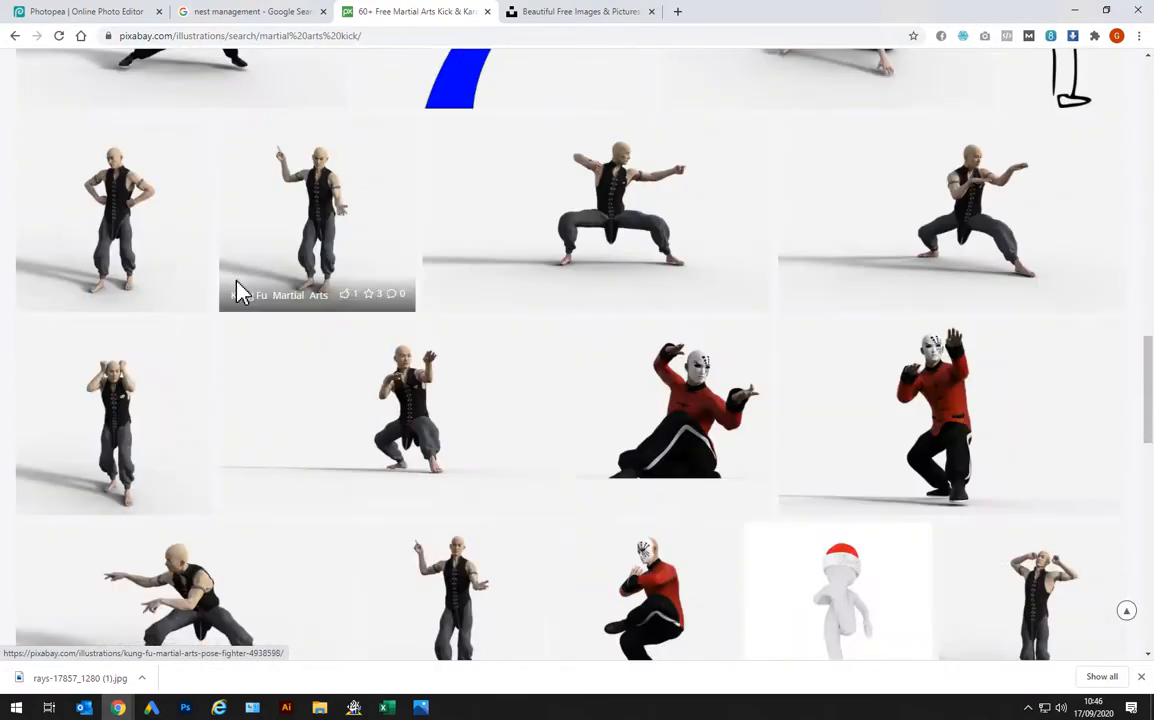
{"action": "scroll", "coordinate": [216, 270], "scroll_direction": "up", "scroll_amount": 5}
{"action": "scroll", "coordinate": [216, 270], "scroll_direction": "up", "scroll_amount": 15}
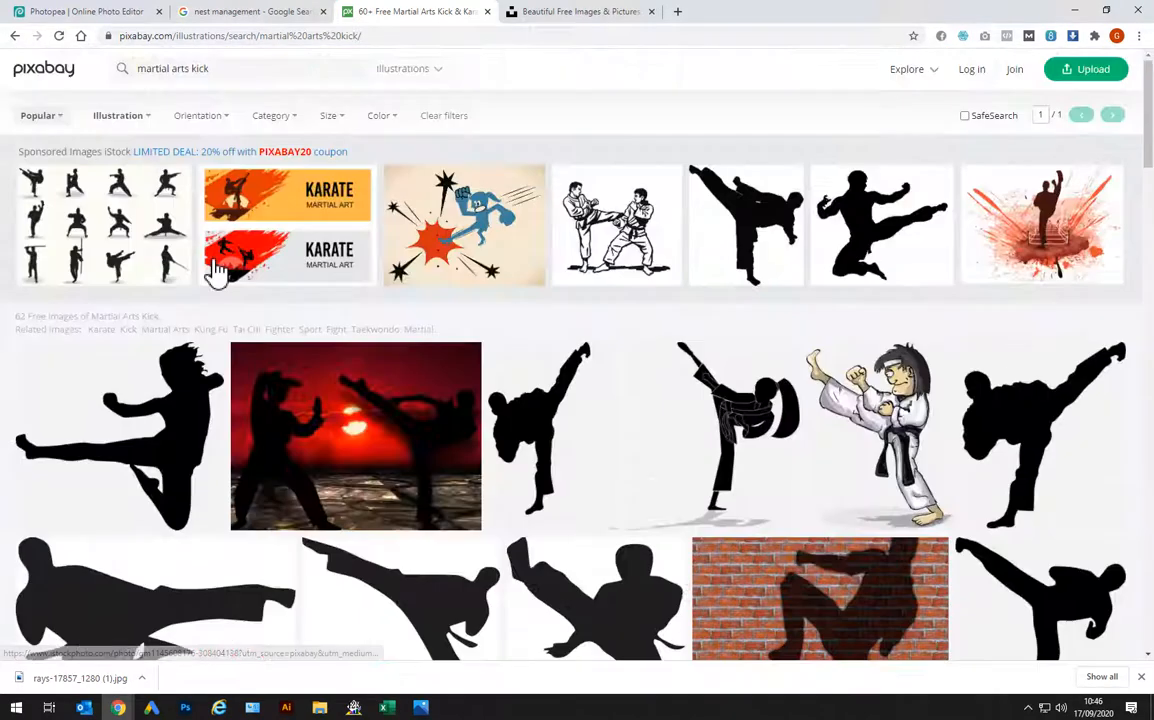
Search Pixabay's illustrations for "karate kick" and check the first results
{"action": "left_click", "coordinate": [260, 68]}
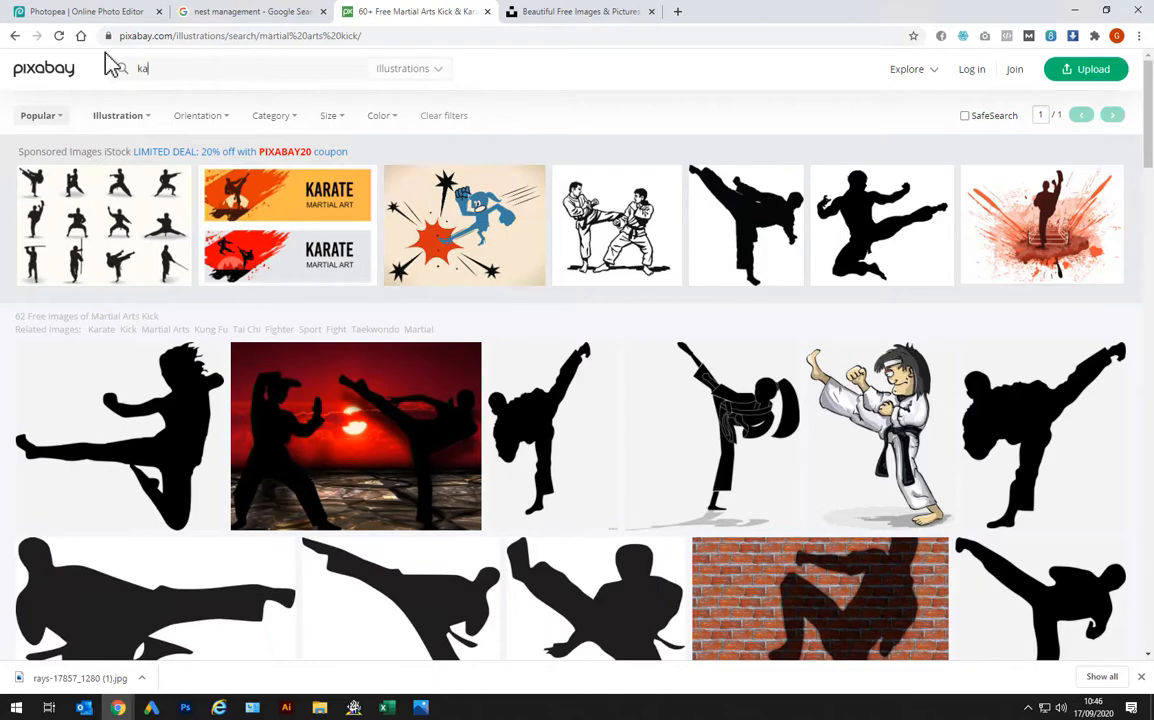
{"action": "type", "text": "karate kick"}
{"action": "key", "text": "Return"}
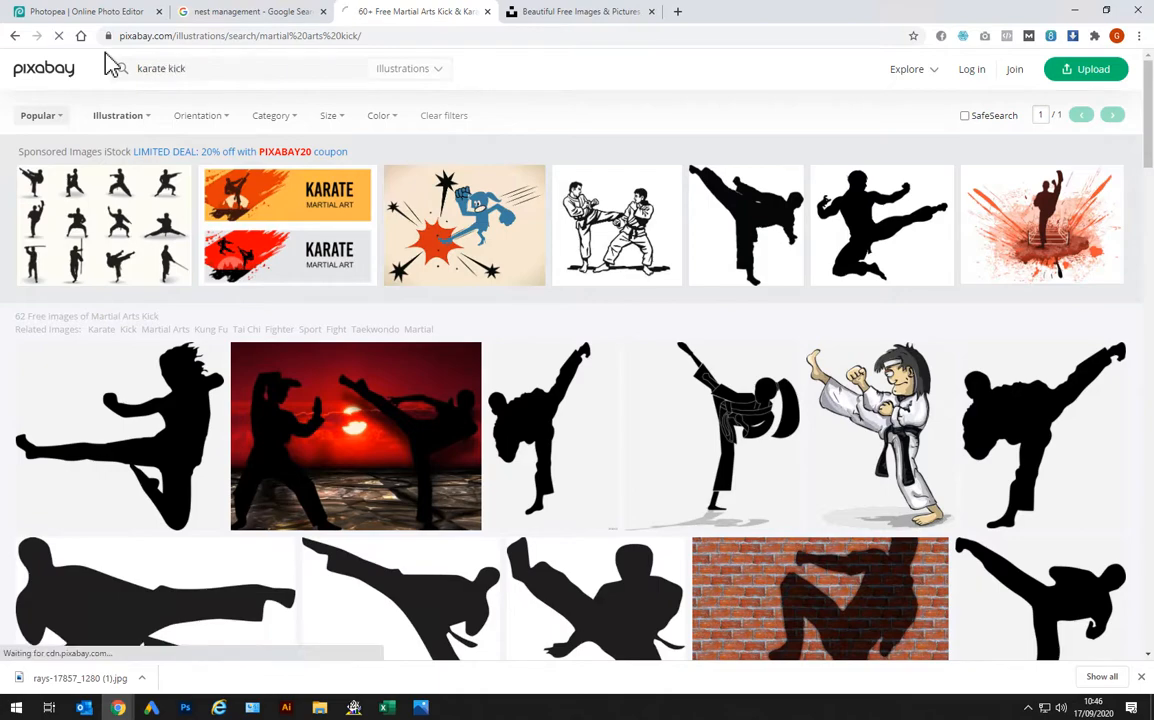
{"action": "scroll", "coordinate": [328, 252], "scroll_direction": "down", "scroll_amount": 4}
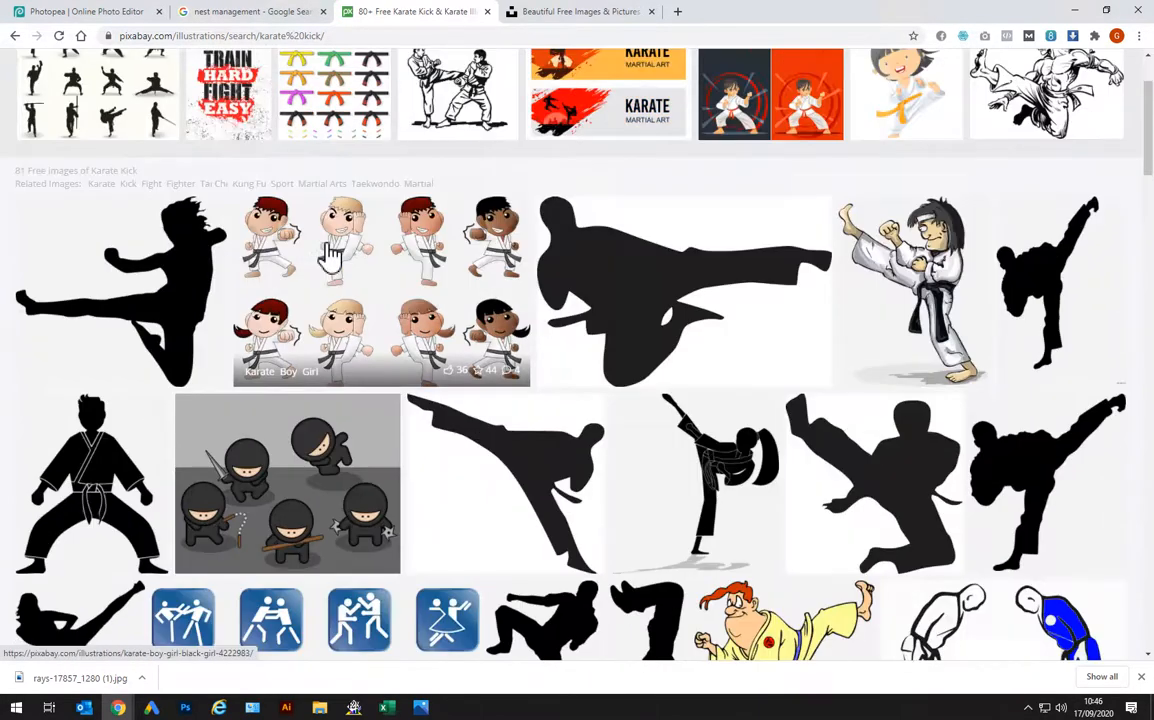
{"action": "scroll", "coordinate": [314, 258], "scroll_direction": "up", "scroll_amount": 5}
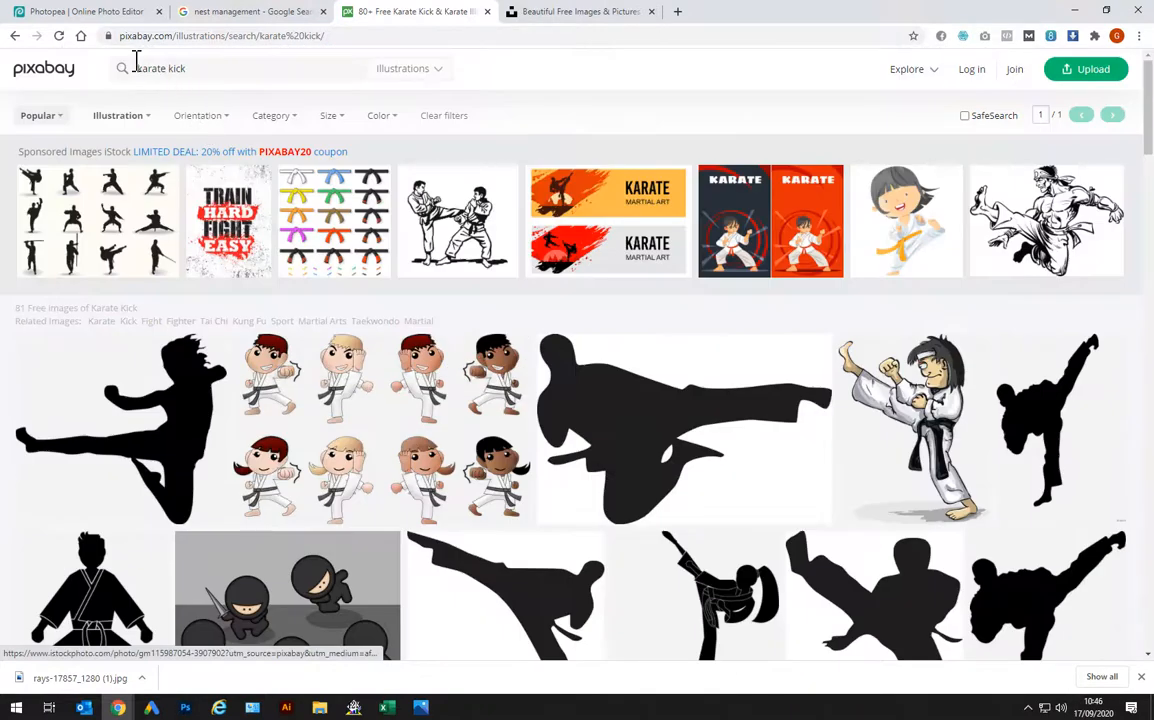
Return to Pixabay's home page, search all image types for "karate kick" and browse the results for a kicking figure
{"action": "left_click", "coordinate": [38, 74]}
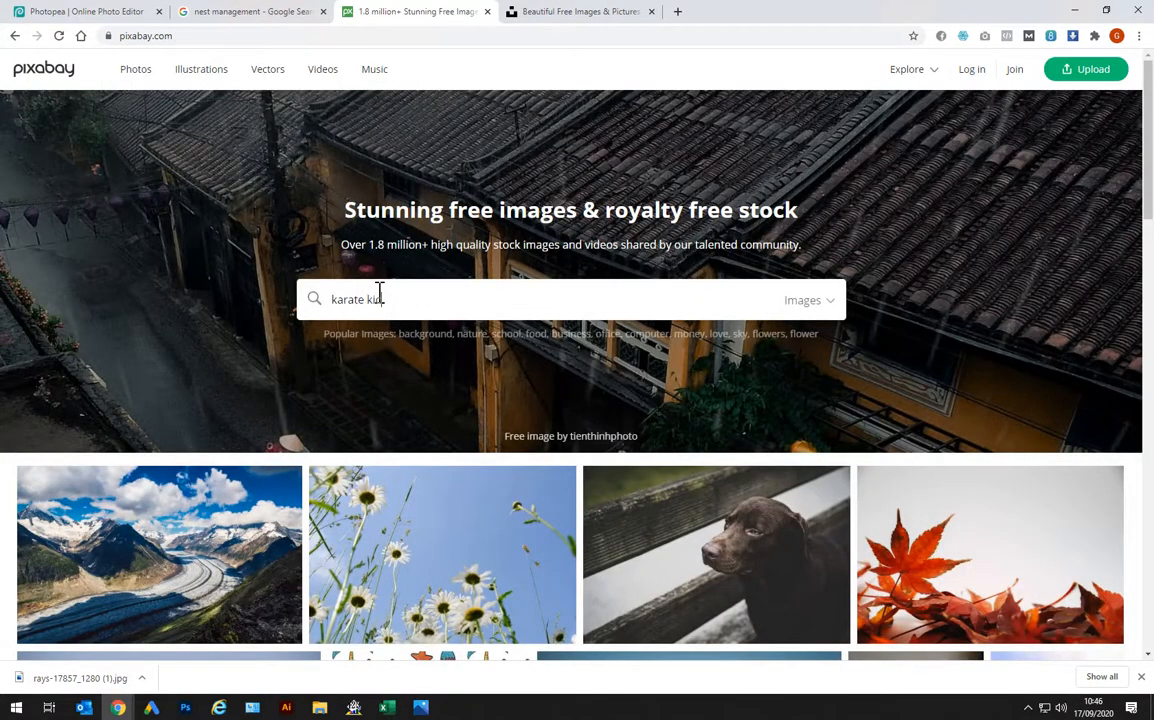
{"action": "left_click", "coordinate": [380, 302]}
{"action": "type", "text": "karate kick7"}
{"action": "key", "text": "Return"}
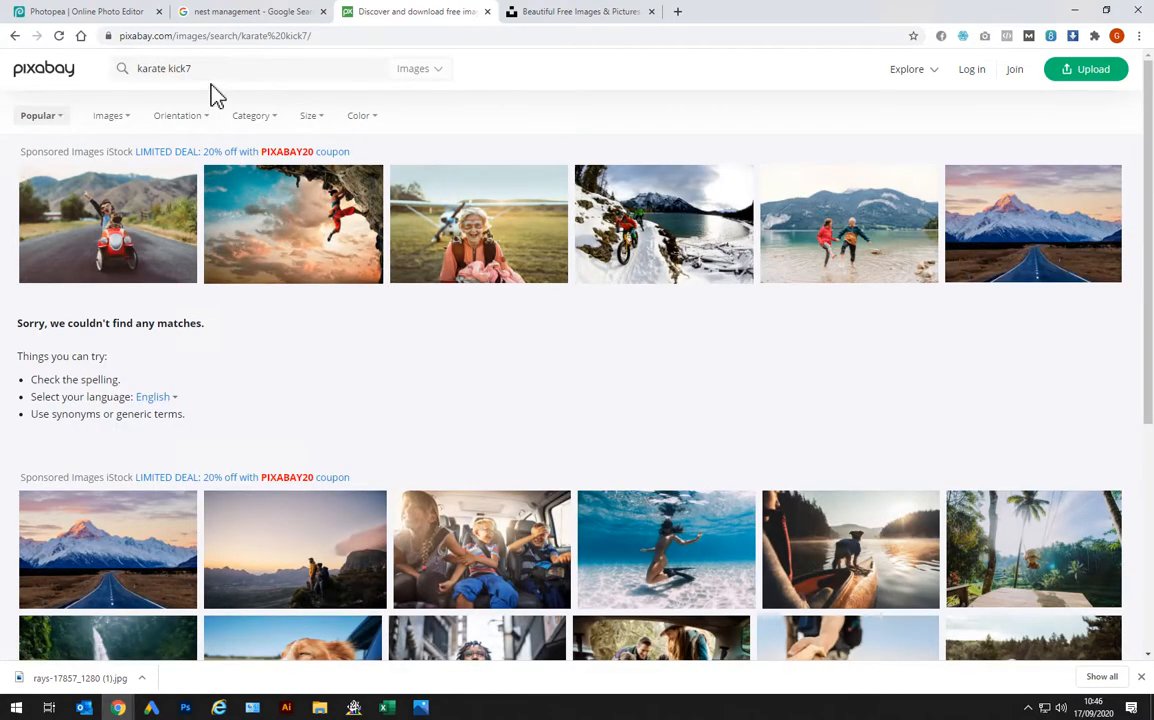
{"action": "left_click", "coordinate": [211, 68]}
{"action": "key", "text": "BackSpace"}
{"action": "key", "text": "Return"}
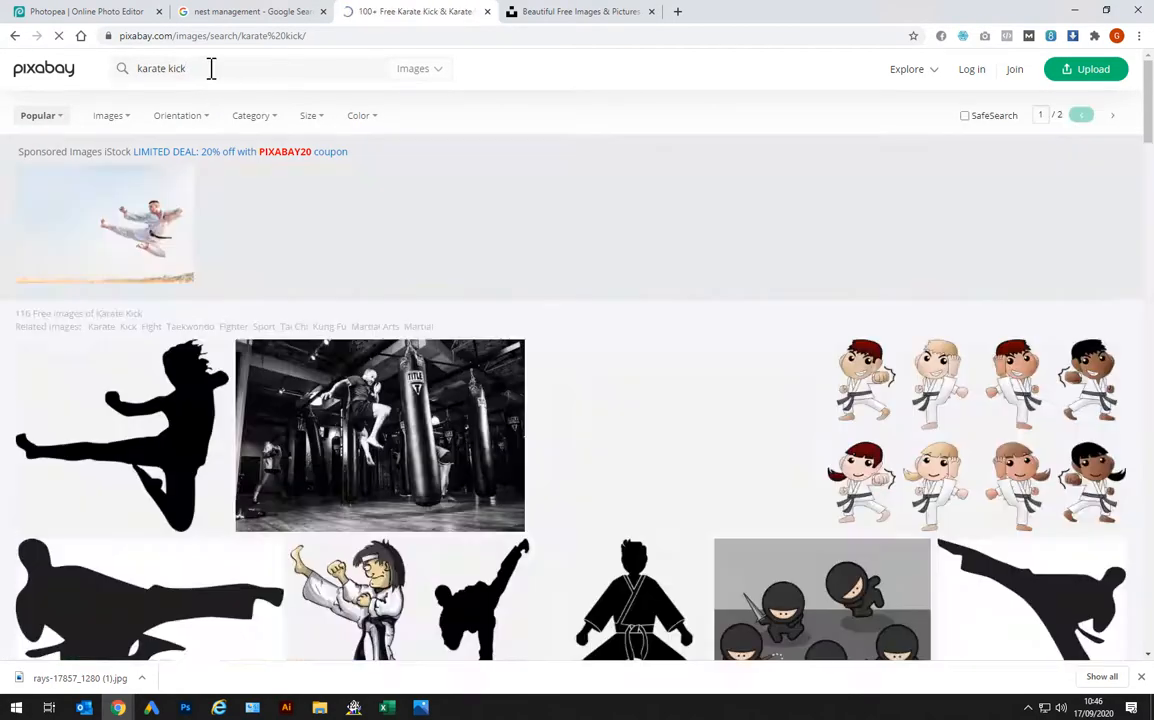
{"action": "scroll", "coordinate": [435, 258], "scroll_direction": "down", "scroll_amount": 1}
{"action": "scroll", "coordinate": [435, 258], "scroll_direction": "down", "scroll_amount": 1}
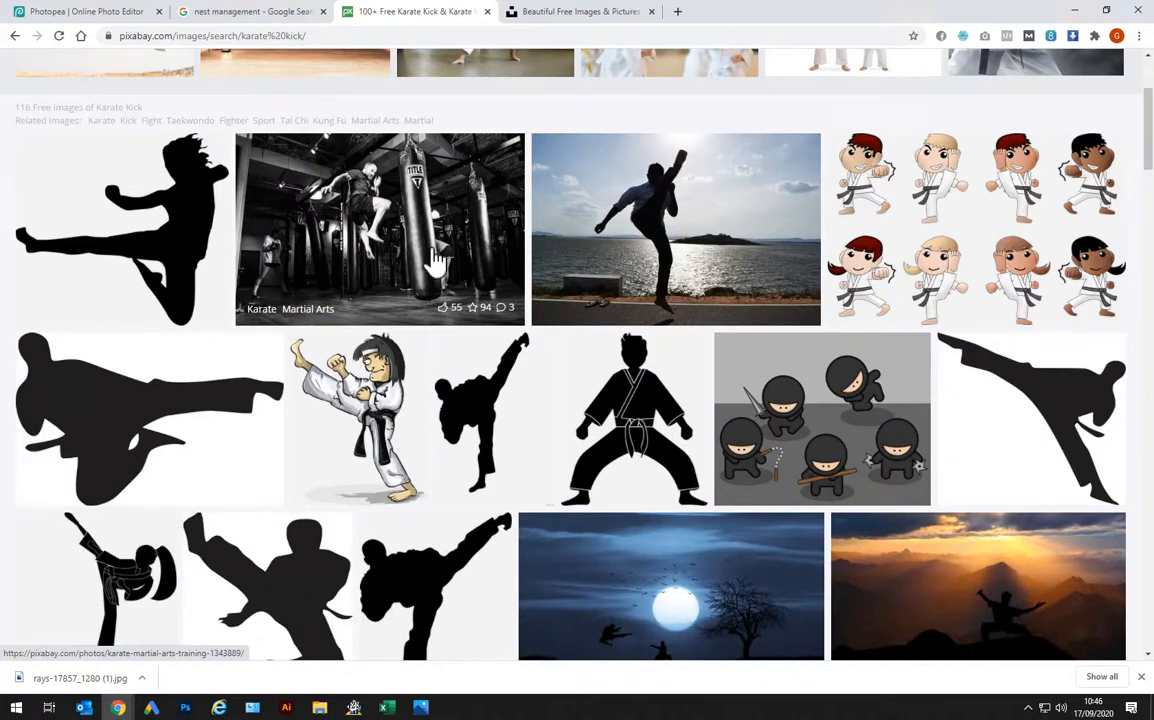
{"action": "scroll", "coordinate": [435, 258], "scroll_direction": "down", "scroll_amount": 7}
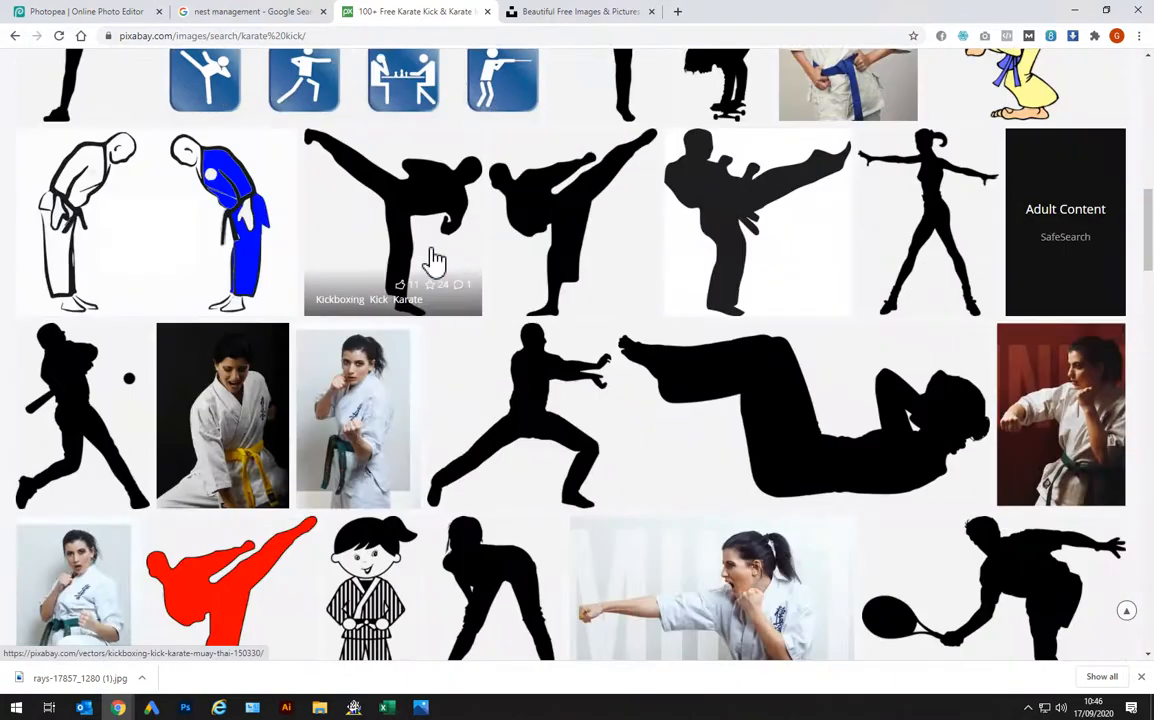
{"action": "scroll", "coordinate": [435, 258], "scroll_direction": "down", "scroll_amount": 7}
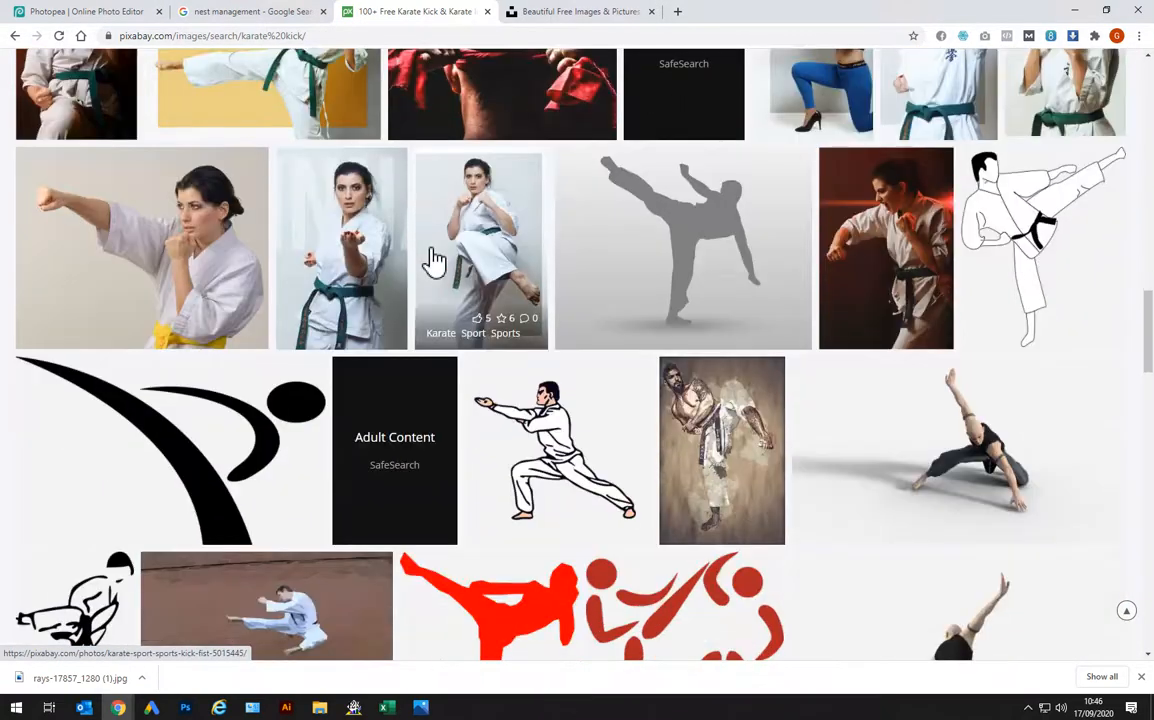
{"action": "scroll", "coordinate": [435, 258], "scroll_direction": "down", "scroll_amount": 6}
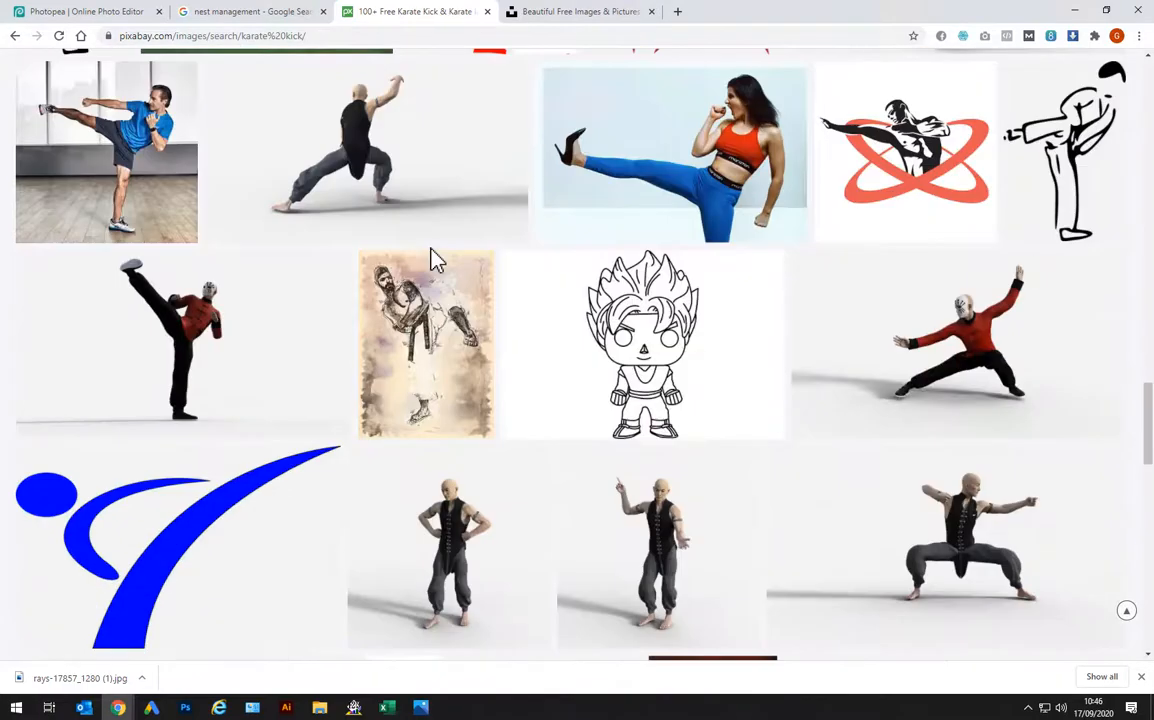
{"action": "scroll", "coordinate": [435, 258], "scroll_direction": "down", "scroll_amount": 7}
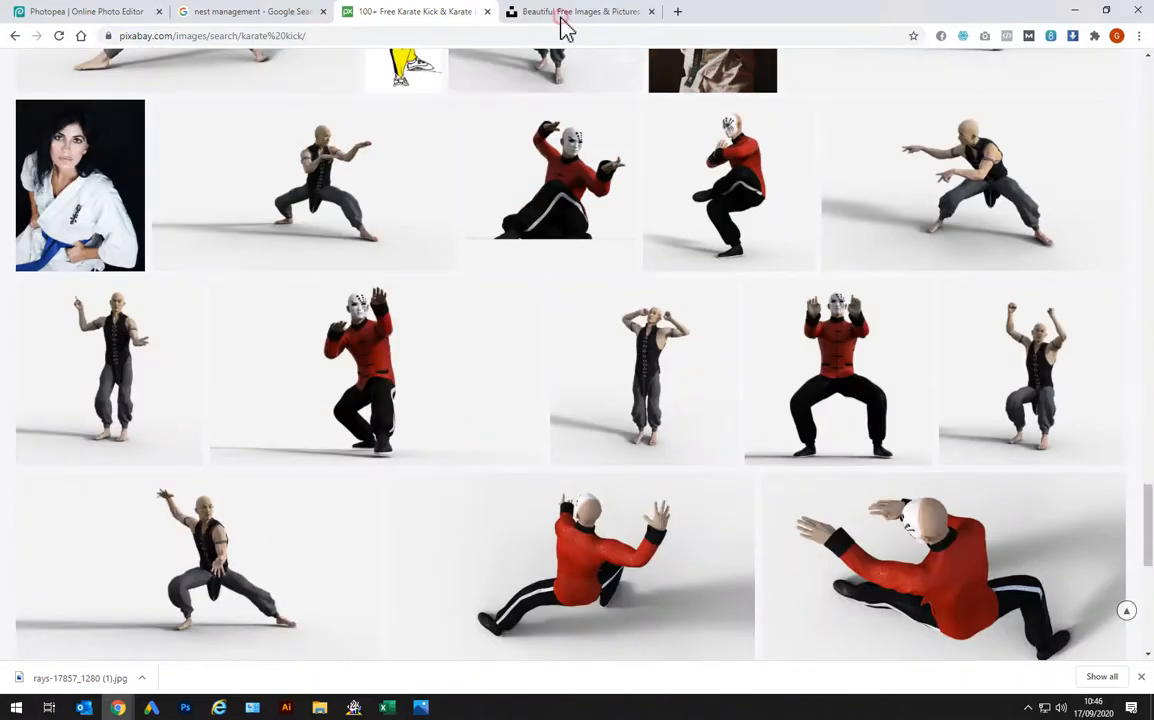
Switch to Unsplash and search its photos for "karate kick"
{"action": "left_click", "coordinate": [562, 14]}
{"action": "scroll", "coordinate": [490, 300], "scroll_direction": "up", "scroll_amount": 6}
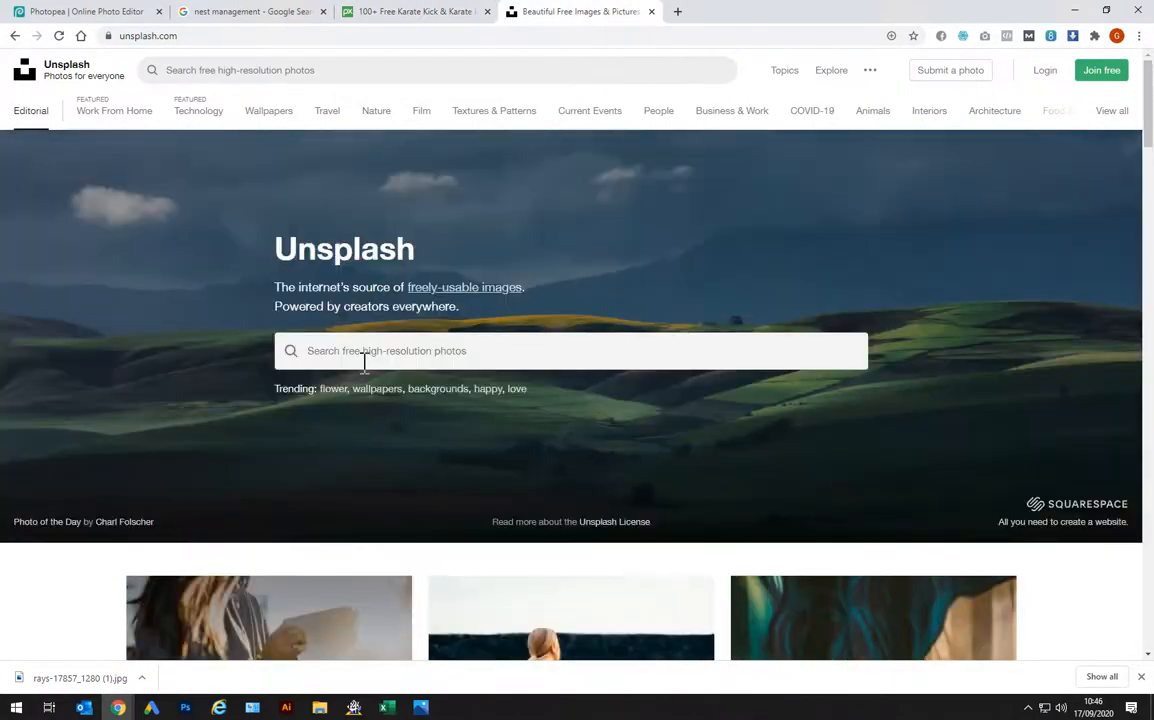
{"action": "left_click", "coordinate": [364, 358]}
{"action": "type", "text": "karate"}
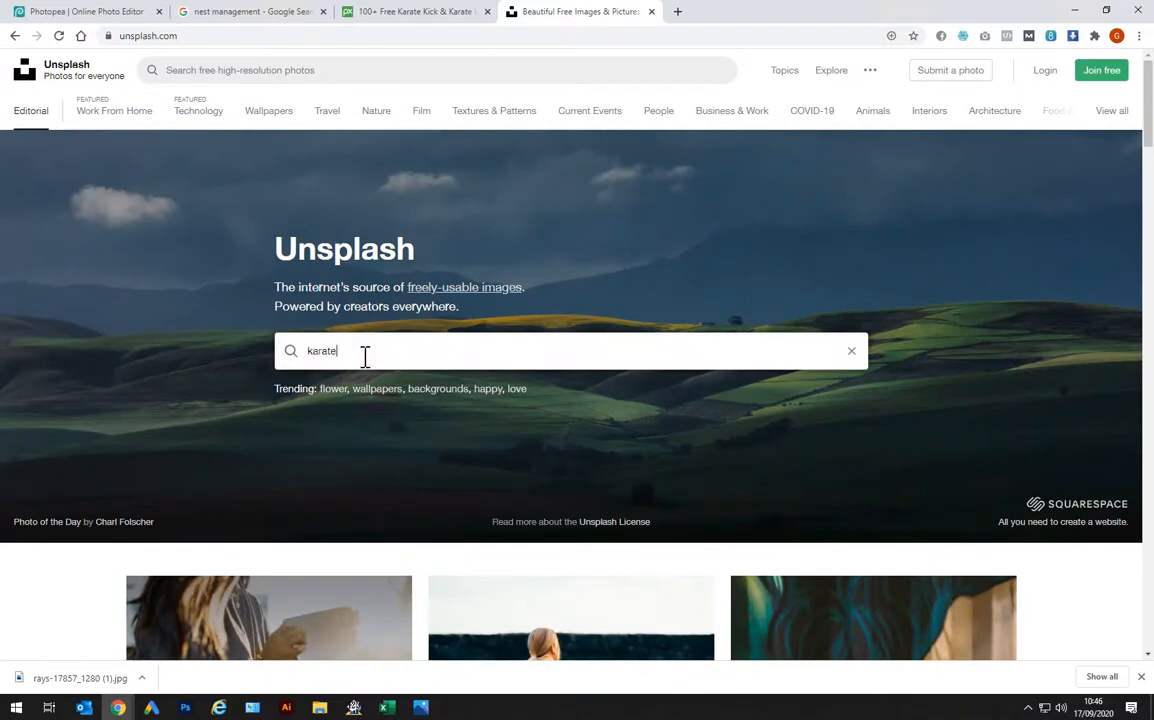
{"action": "type", "text": " kick"}
{"action": "key", "text": "Return"}
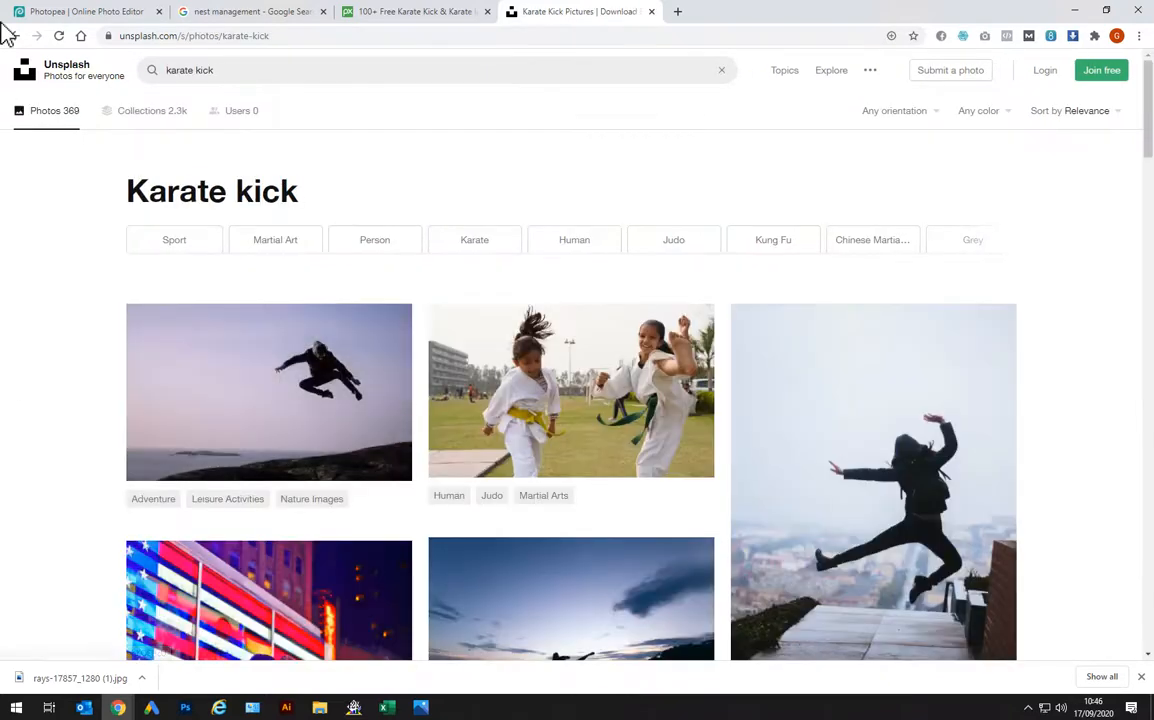
Download the Unsplash photo of the man in a white karate suit doing a flying kick in a gym
{"action": "left_click", "coordinate": [410, 15]}
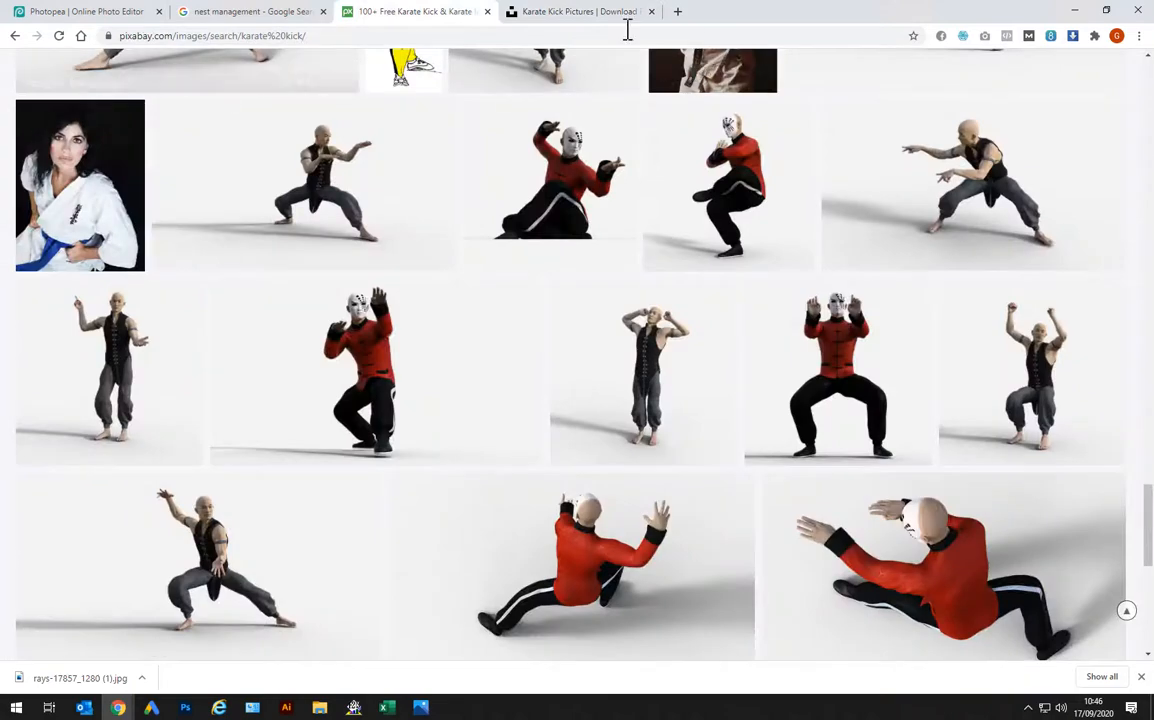
{"action": "left_click", "coordinate": [572, 14]}
{"action": "scroll", "coordinate": [556, 343], "scroll_direction": "down", "scroll_amount": 5}
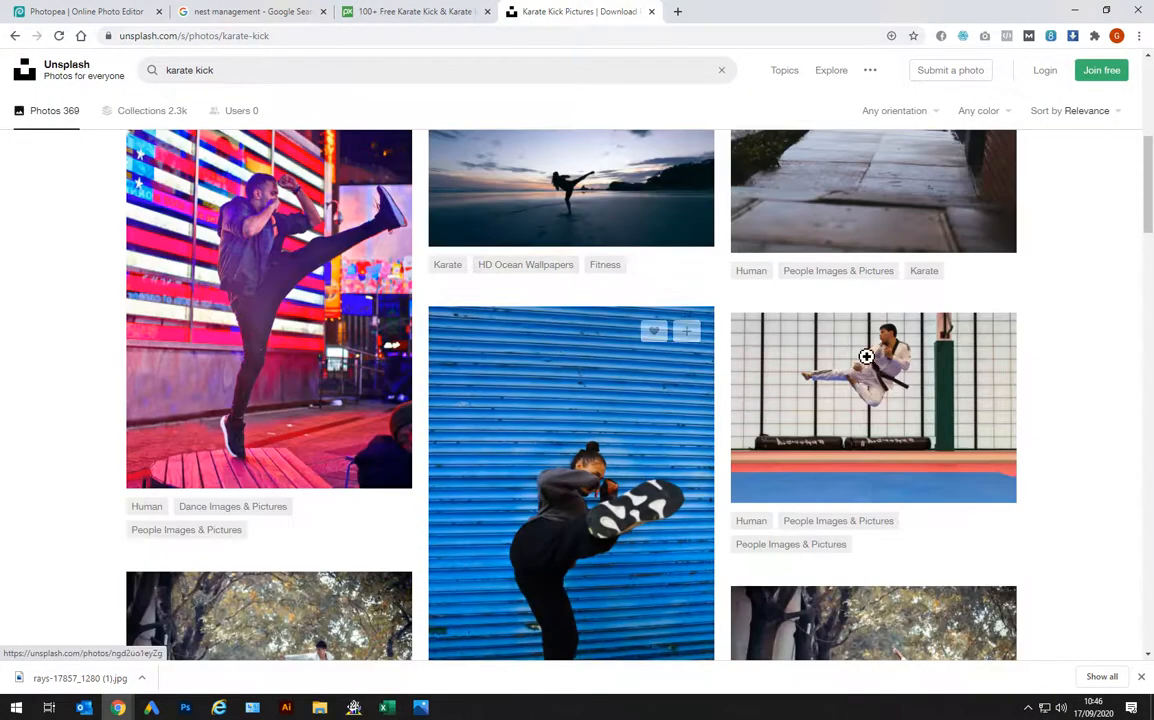
{"action": "left_click", "coordinate": [866, 359]}
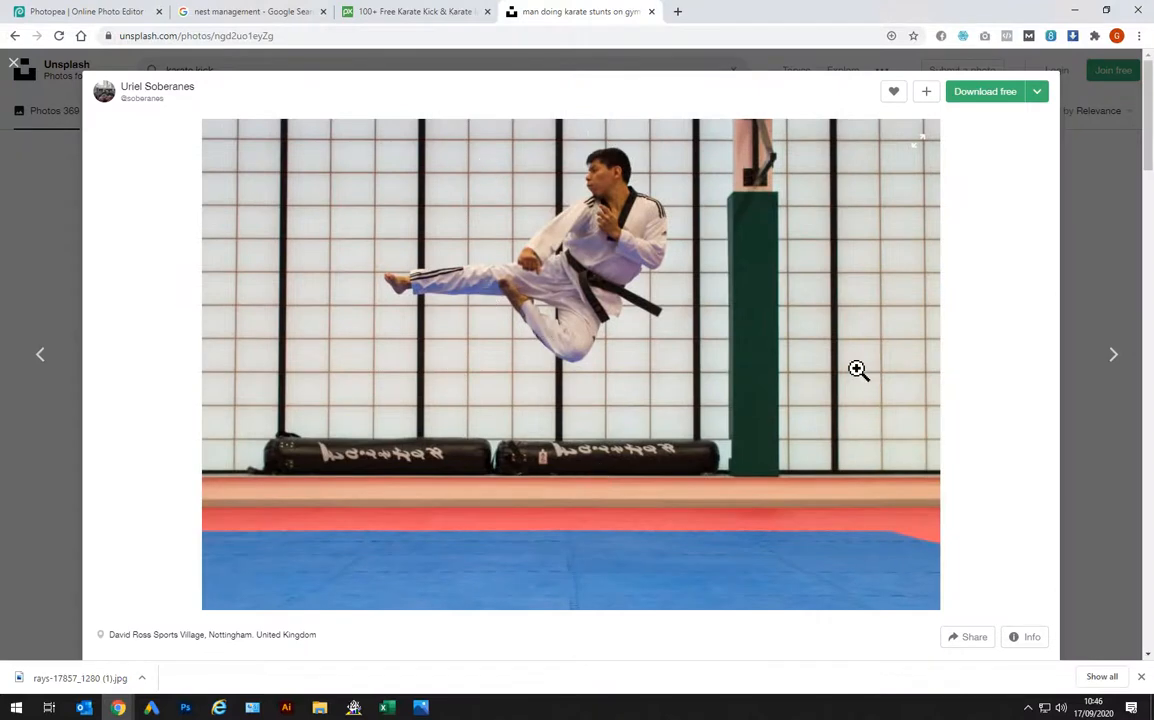
{"action": "left_click", "coordinate": [982, 98]}
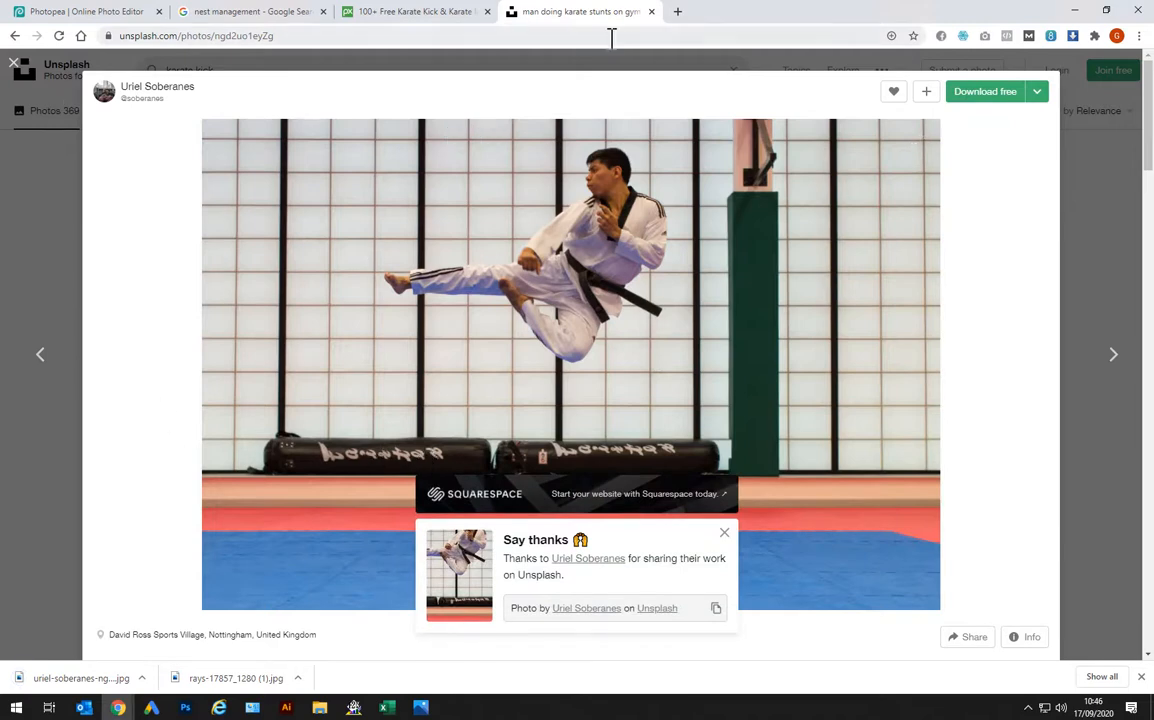
Open remove.bg in a new browser tab and upload the downloaded karate kick photo for background removal
{"action": "left_click", "coordinate": [677, 12]}
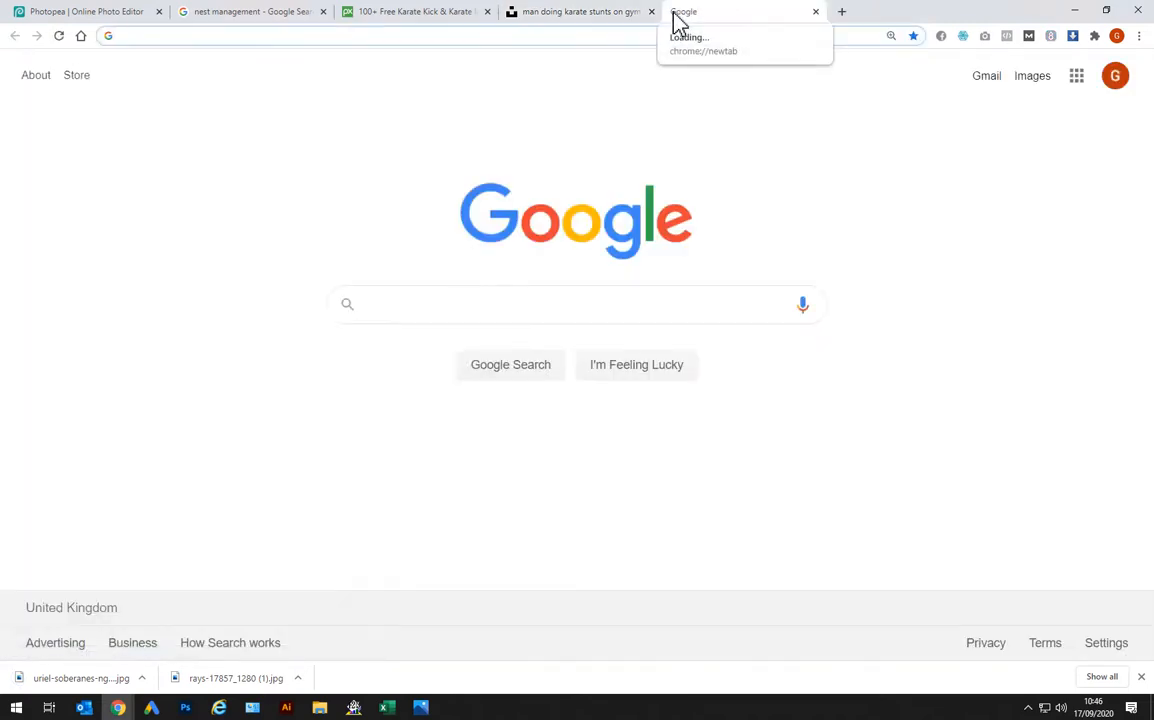
{"action": "type", "text": "remove"}
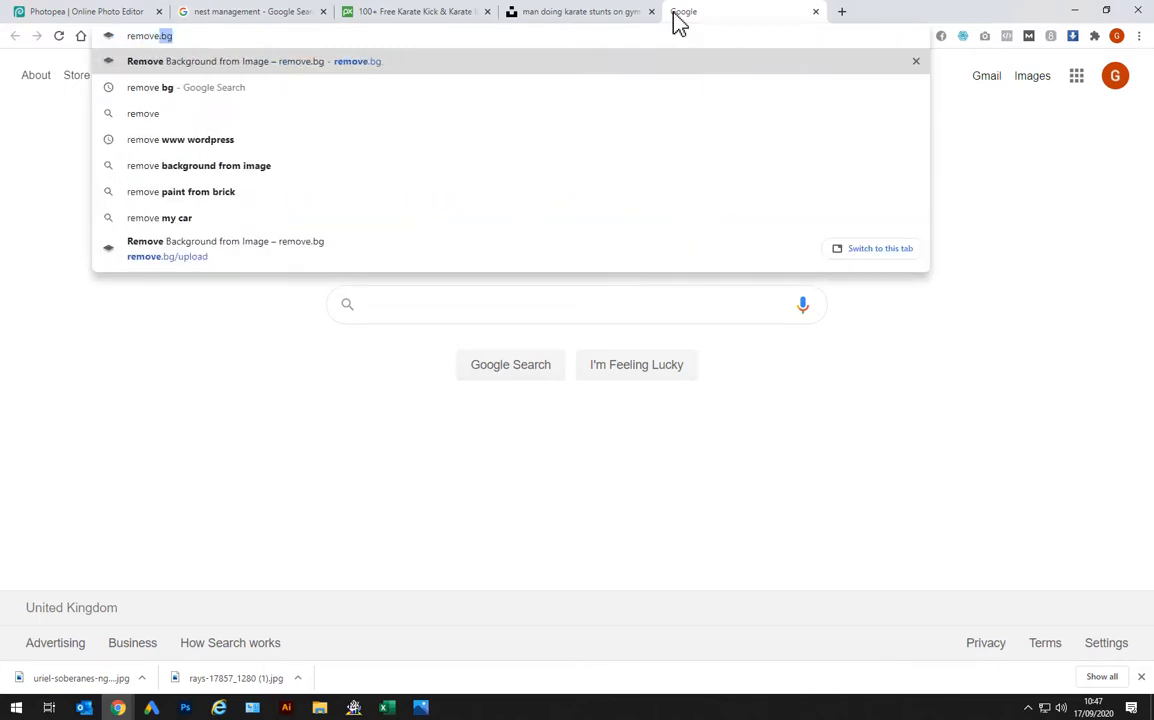
{"action": "type", "text": ".bg"}
{"action": "key", "text": "Return"}
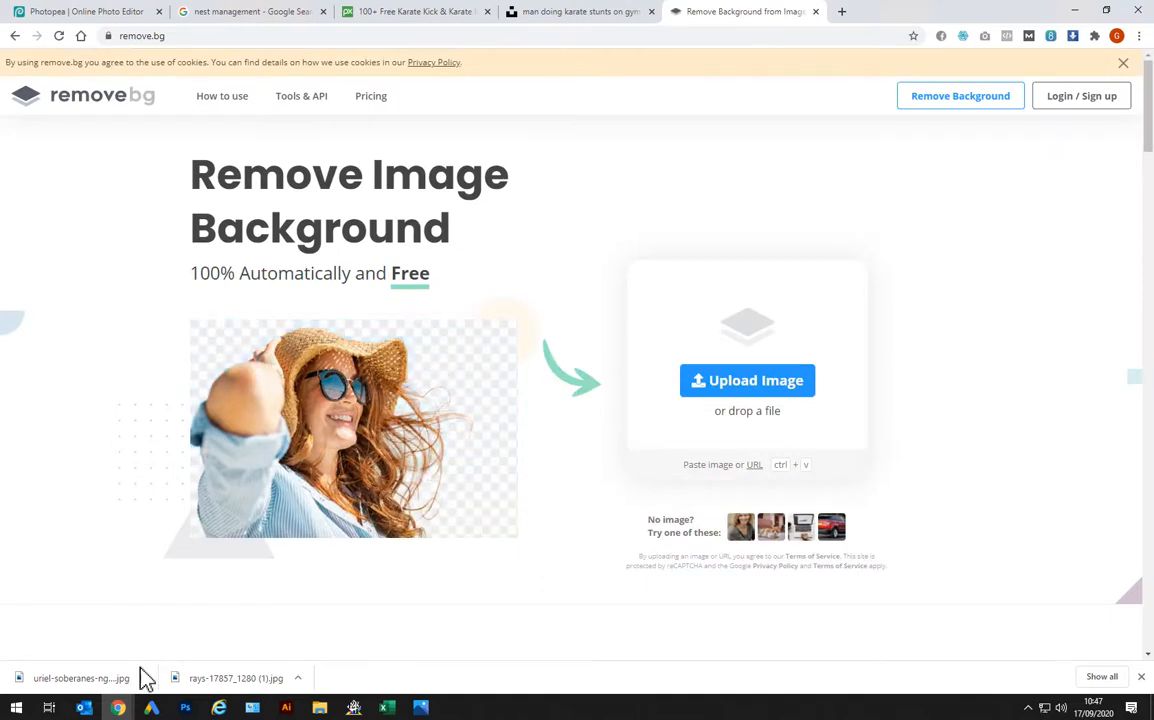
{"action": "left_click_drag", "start_coordinate": [89, 680], "coordinate": [645, 462]}
{"action": "left_click_drag", "start_coordinate": [698, 365], "coordinate": [696, 366]}
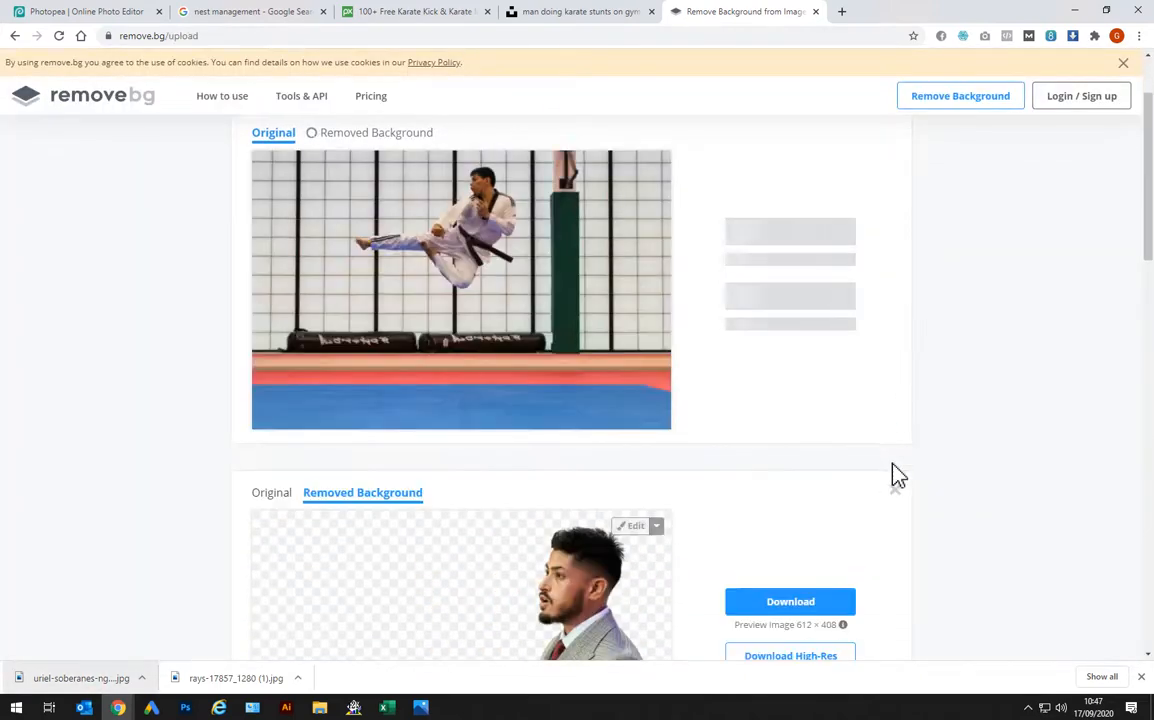
Discard the extra background-removal results and download the preview-size cut-out of the karate kicker
{"action": "left_click", "coordinate": [896, 492]}
{"action": "left_click", "coordinate": [896, 492]}
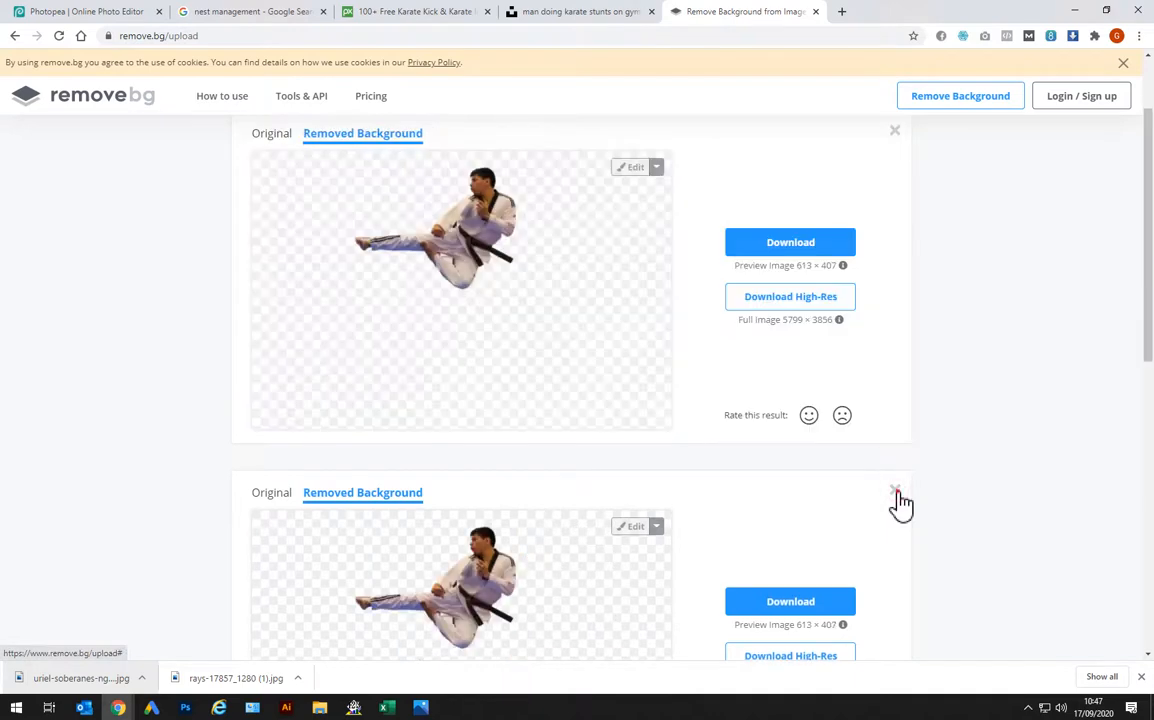
{"action": "left_click", "coordinate": [896, 492]}
{"action": "scroll", "coordinate": [487, 373], "scroll_direction": "up", "scroll_amount": 1}
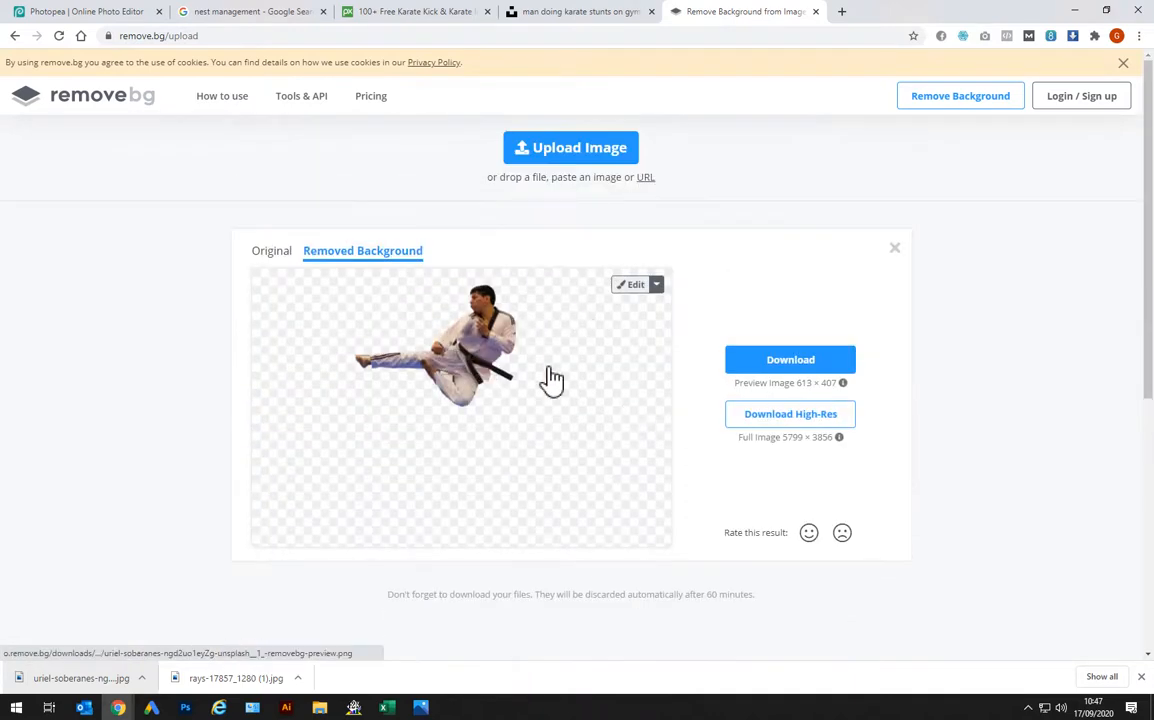
{"action": "left_click", "coordinate": [808, 368]}
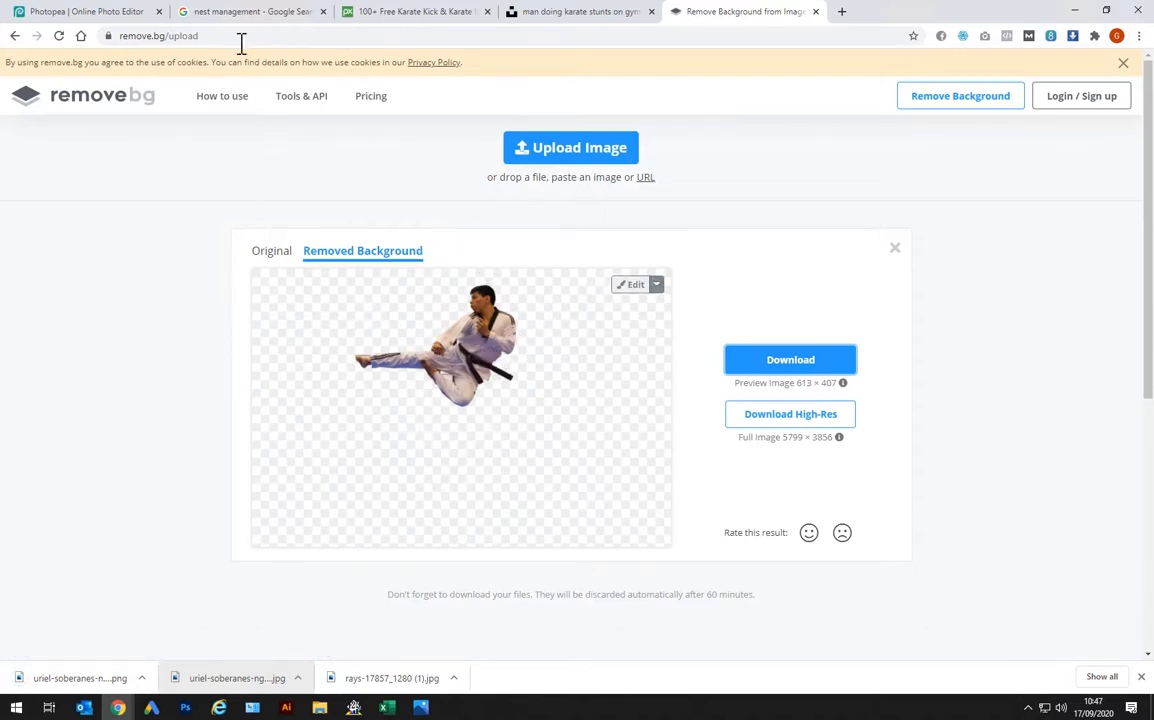
Return to Photopea, place the cut-out karate kicker PNG in the project and centre the figure over the white glow
{"action": "left_click", "coordinate": [103, 18]}
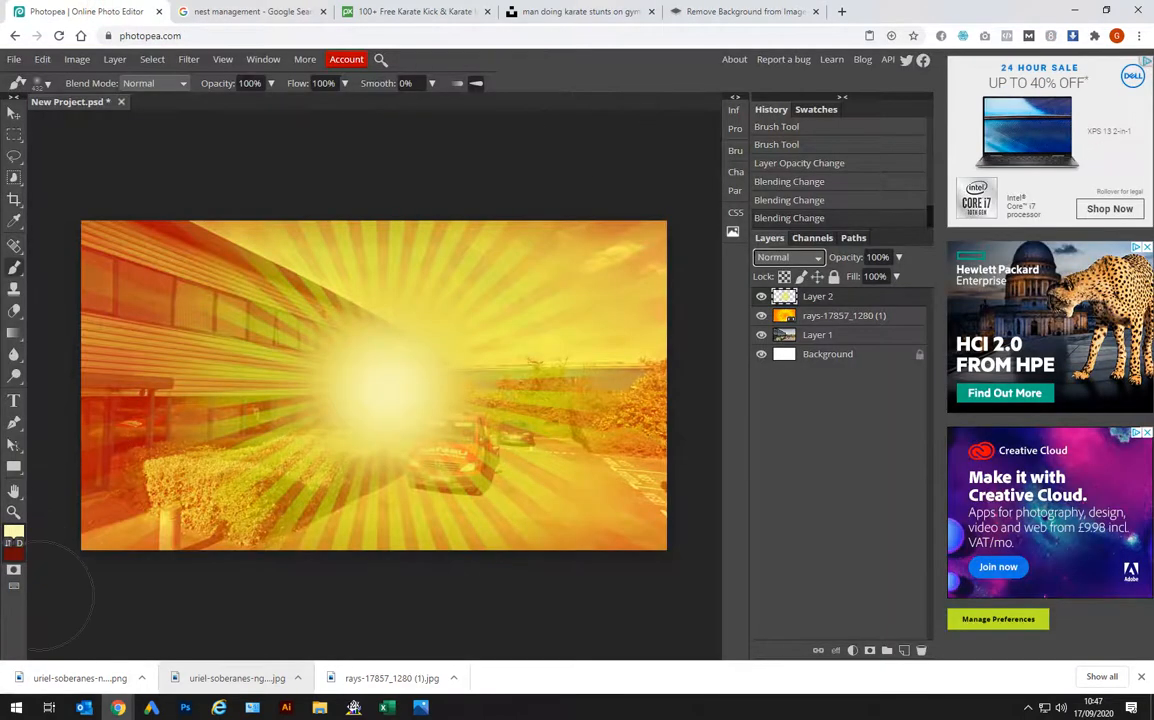
{"action": "left_click_drag", "start_coordinate": [77, 680], "coordinate": [461, 479]}
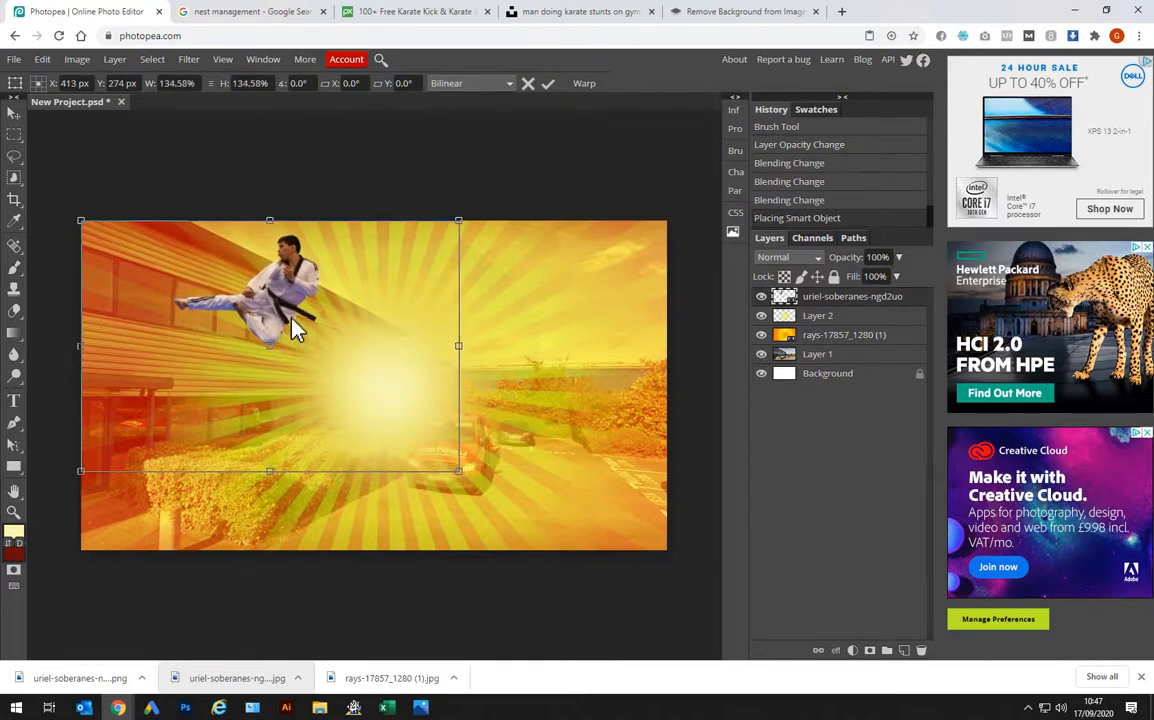
{"action": "left_click_drag", "start_coordinate": [327, 347], "coordinate": [416, 408]}
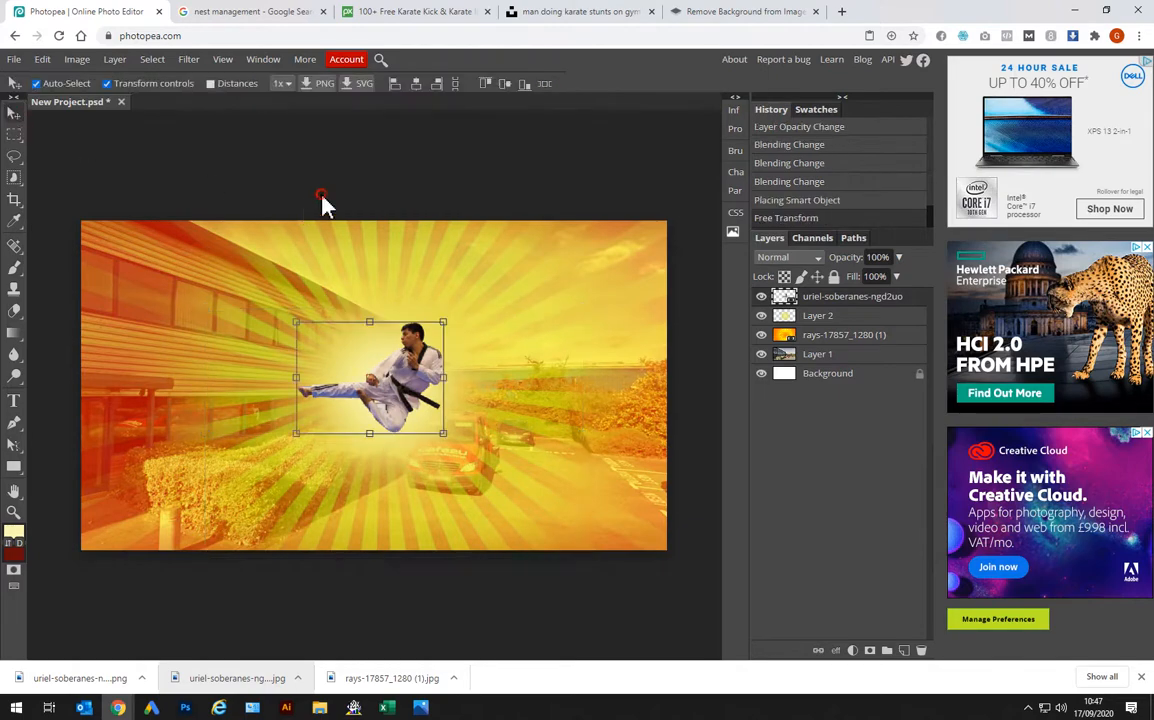
Darken the karate kicker layer with a Brightness/Contrast adjustment of brightness -120 and contrast 71
{"action": "key", "text": "ctrl+t"}
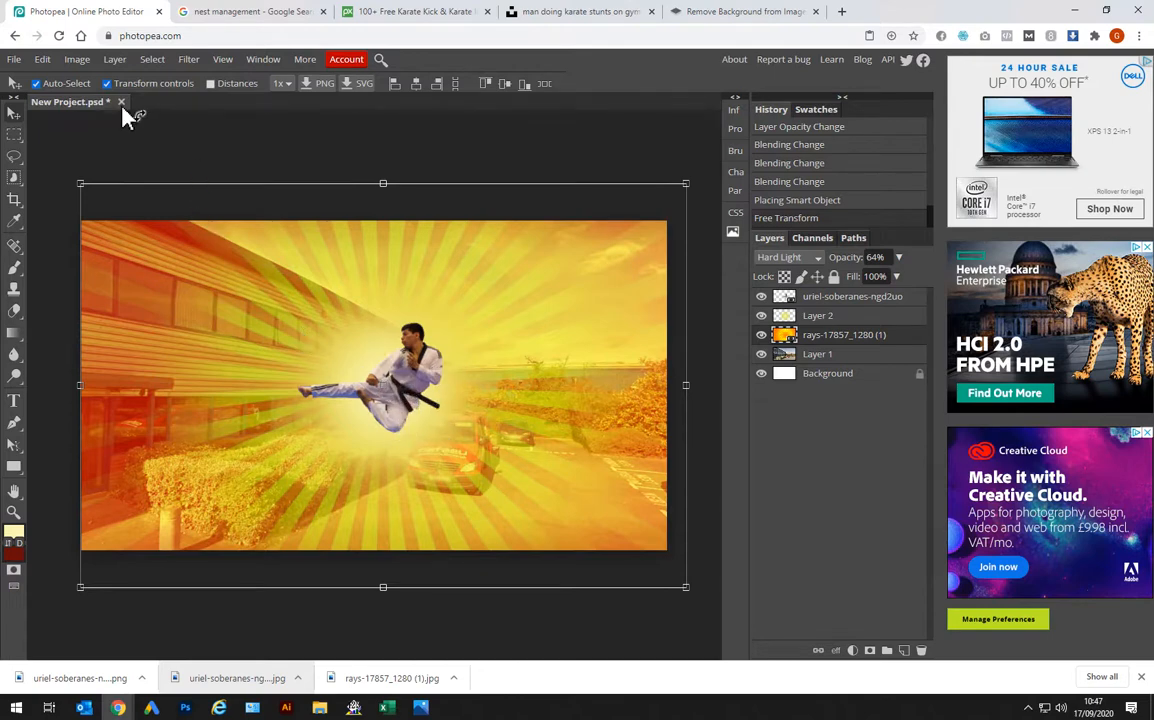
{"action": "left_click", "coordinate": [831, 310]}
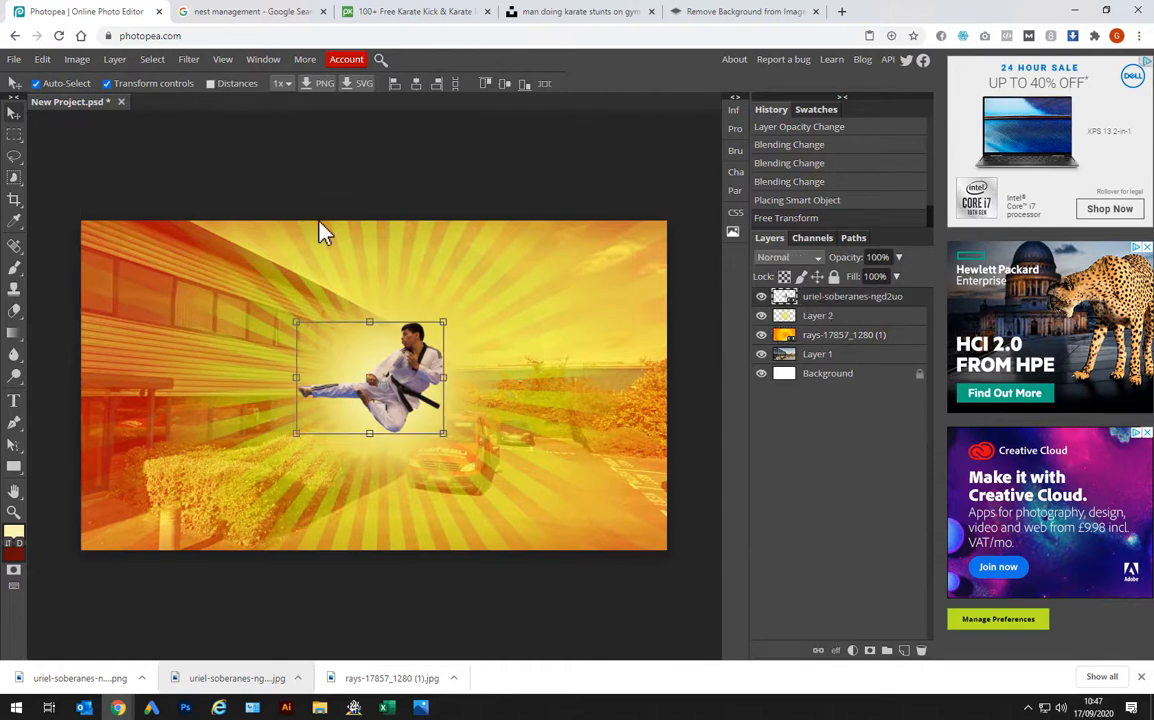
{"action": "left_click", "coordinate": [78, 62]}
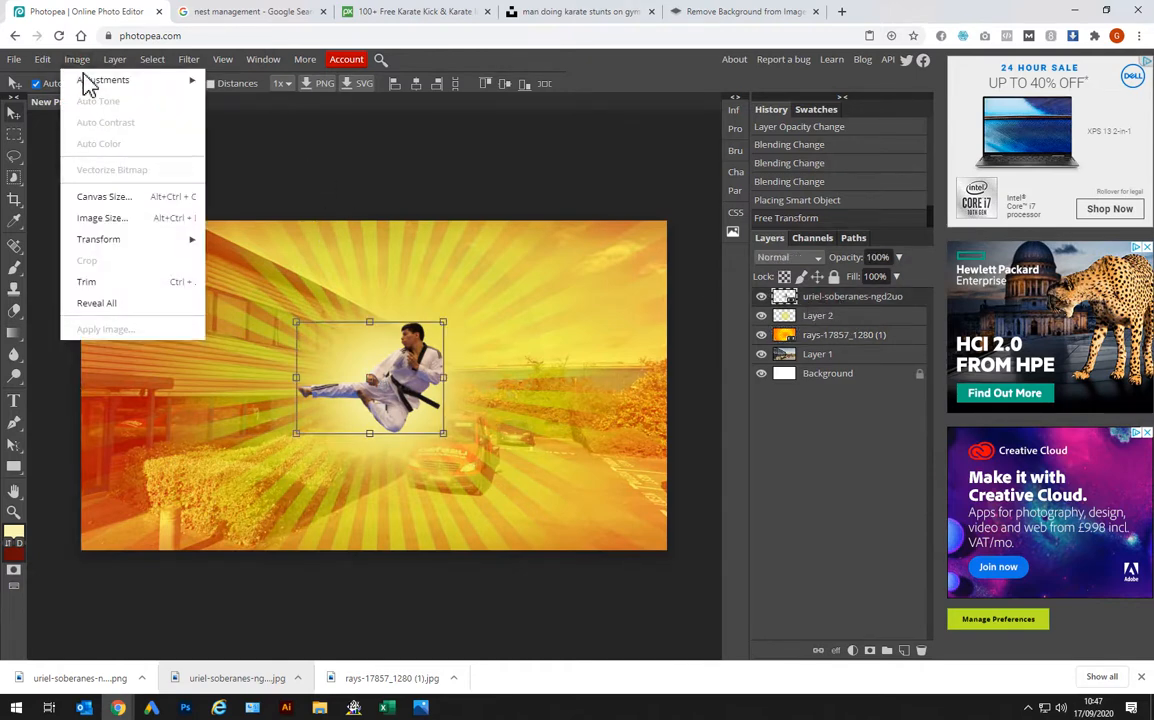
{"action": "mouse_move", "coordinate": [120, 86]}
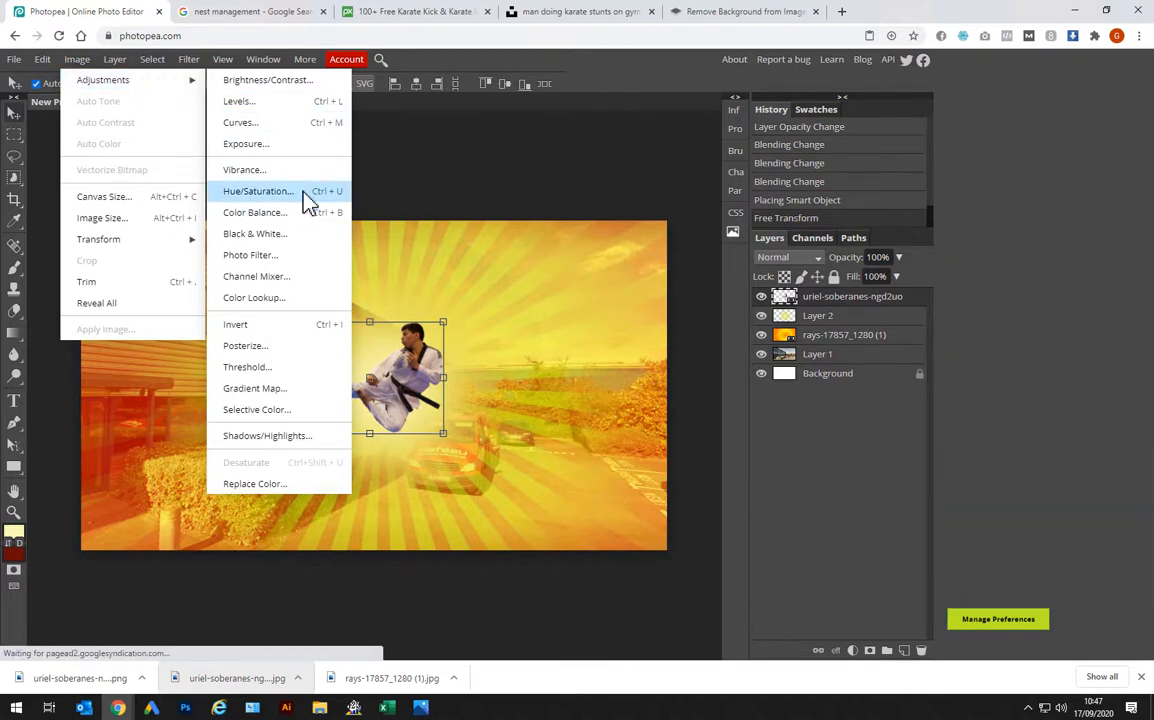
{"action": "left_click", "coordinate": [306, 84]}
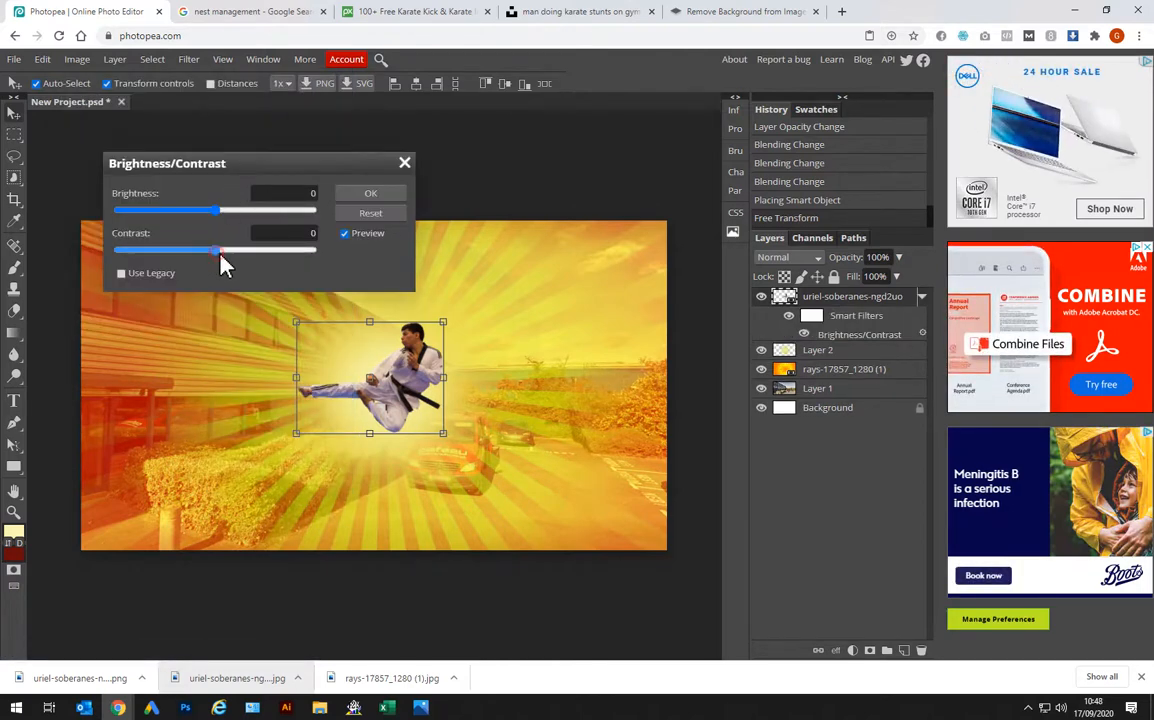
{"action": "left_click_drag", "start_coordinate": [218, 251], "coordinate": [285, 252]}
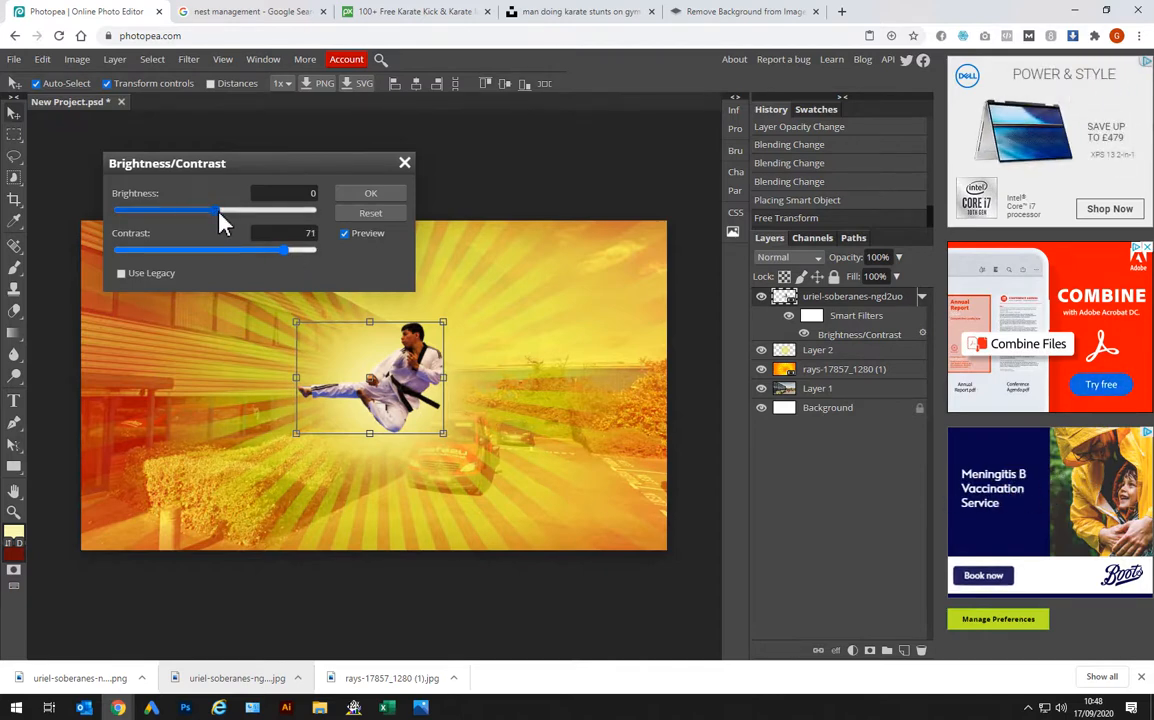
{"action": "left_click_drag", "start_coordinate": [217, 211], "coordinate": [136, 218]}
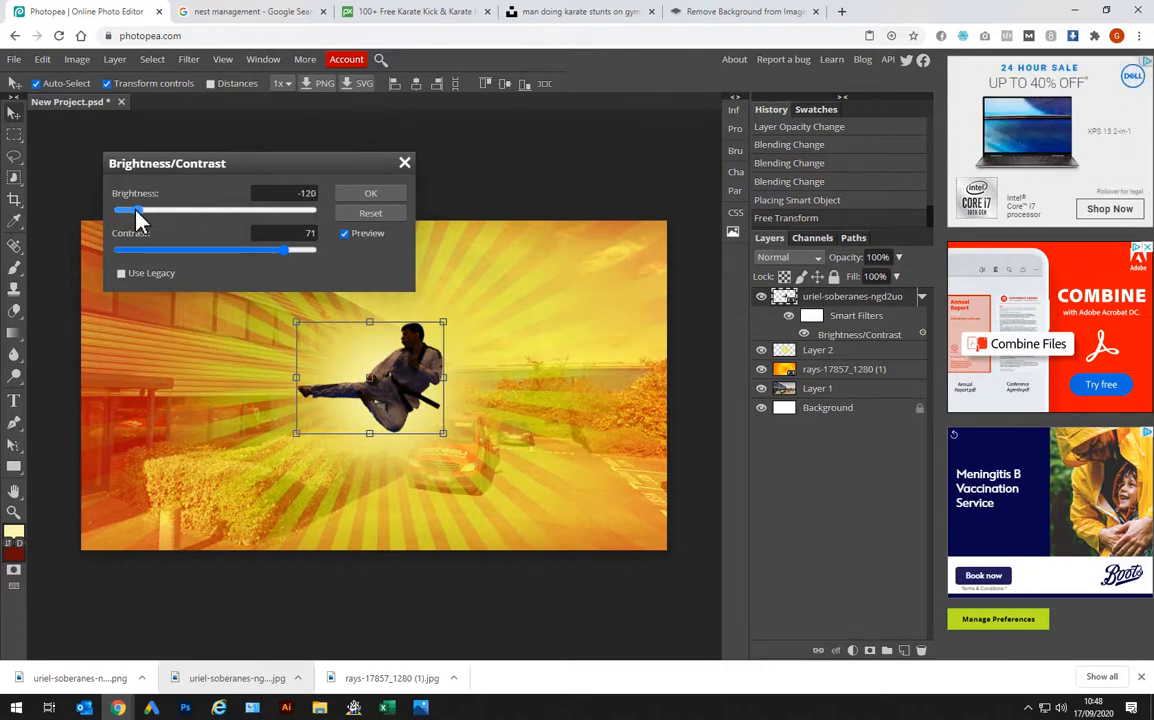
{"action": "left_click", "coordinate": [375, 196]}
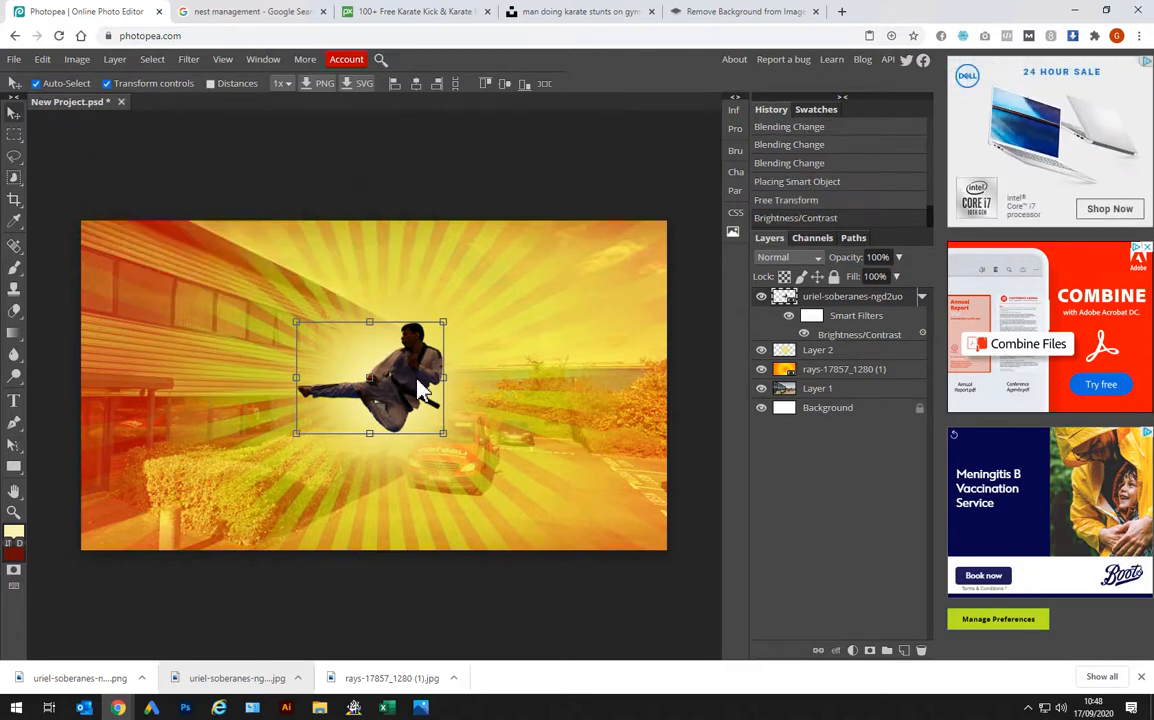
Scale the karate kicker down slightly about its centre so the glow surrounds the whole figure
{"action": "left_click_drag", "start_coordinate": [443, 432], "coordinate": [418, 408]}
{"action": "key", "text": "ctrl+z"}
{"action": "left_click_drag", "start_coordinate": [619, 540], "coordinate": [518, 508]}
{"action": "left_click_drag", "start_coordinate": [430, 385], "coordinate": [453, 401]}
{"action": "left_click", "coordinate": [14, 118]}
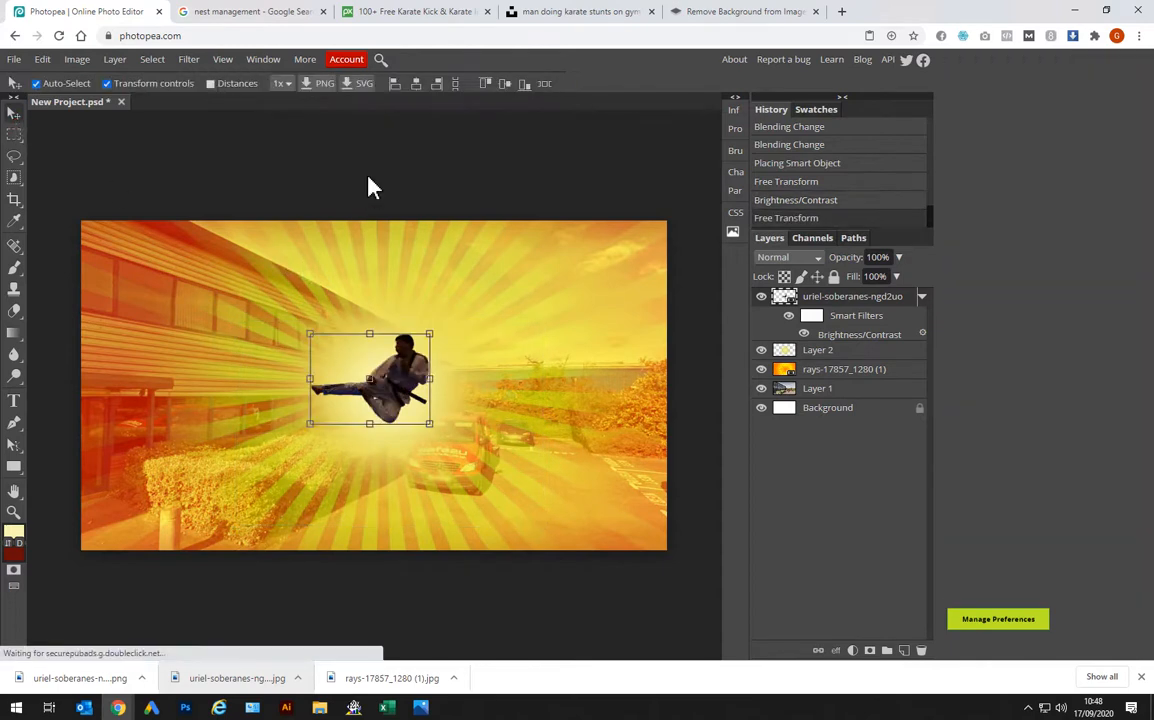
{"action": "left_click", "coordinate": [368, 185]}
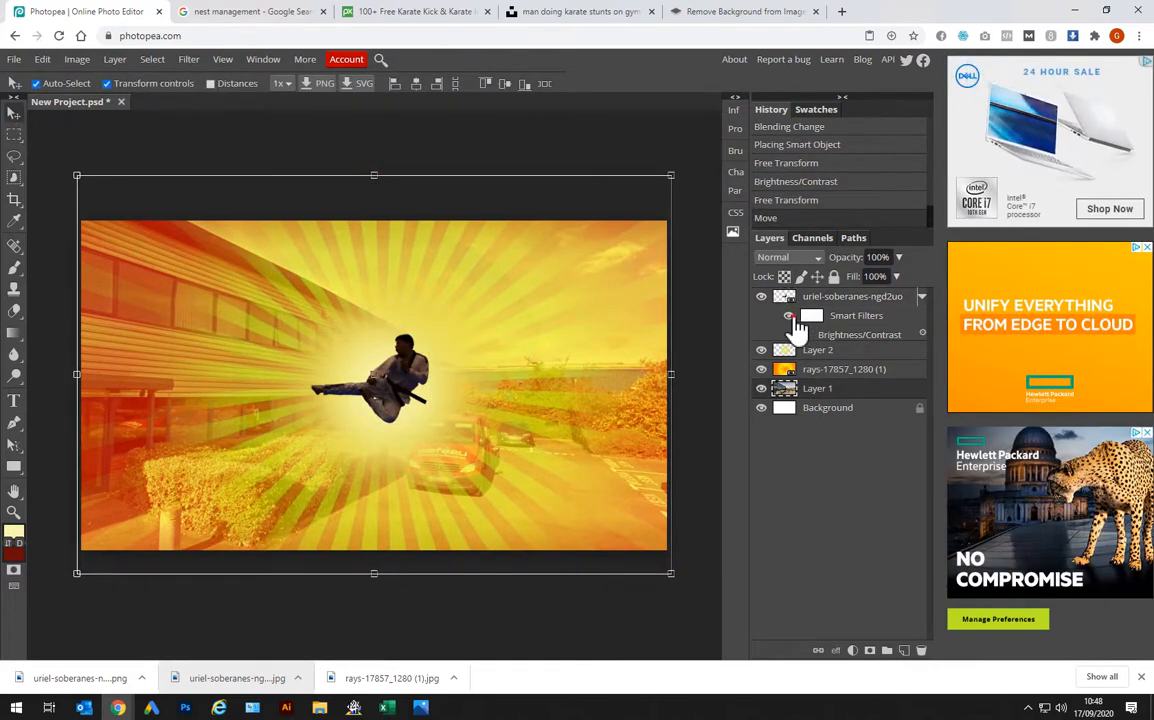
Compare the karate kicker with its smart filters off and on, leaving them enabled
{"action": "left_click", "coordinate": [789, 316]}
{"action": "left_click", "coordinate": [789, 316]}
{"action": "left_click", "coordinate": [789, 316]}
{"action": "left_click", "coordinate": [789, 316]}
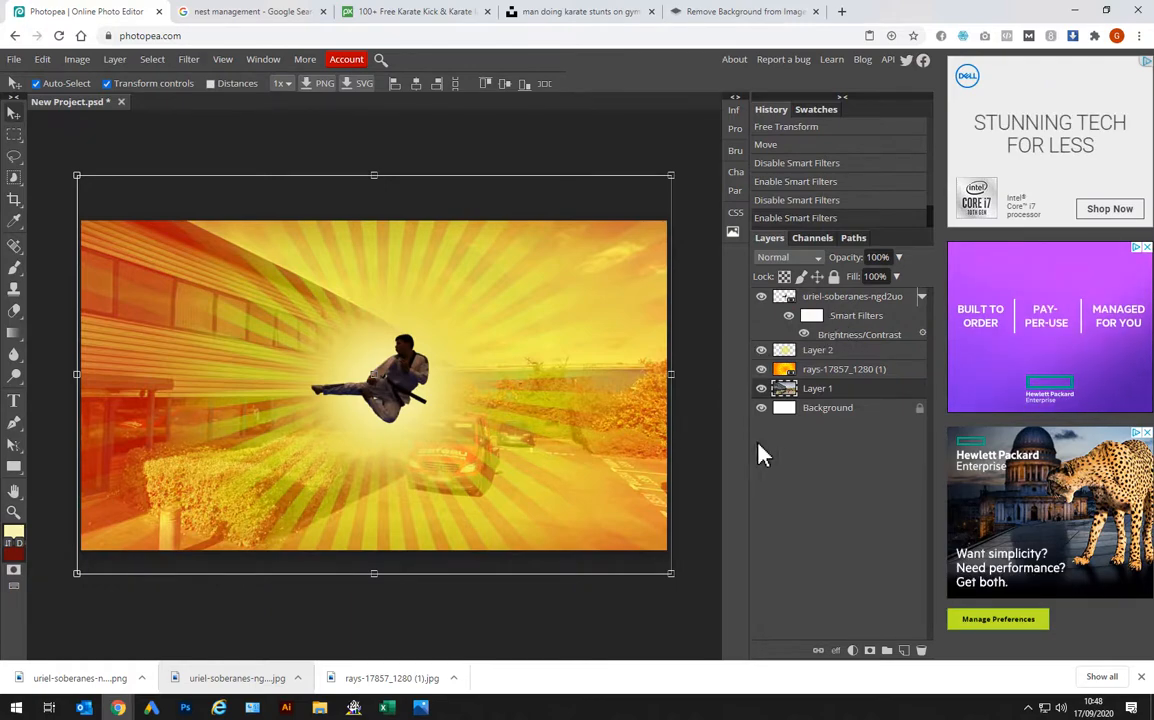
{"action": "key", "text": "ctrl+t"}
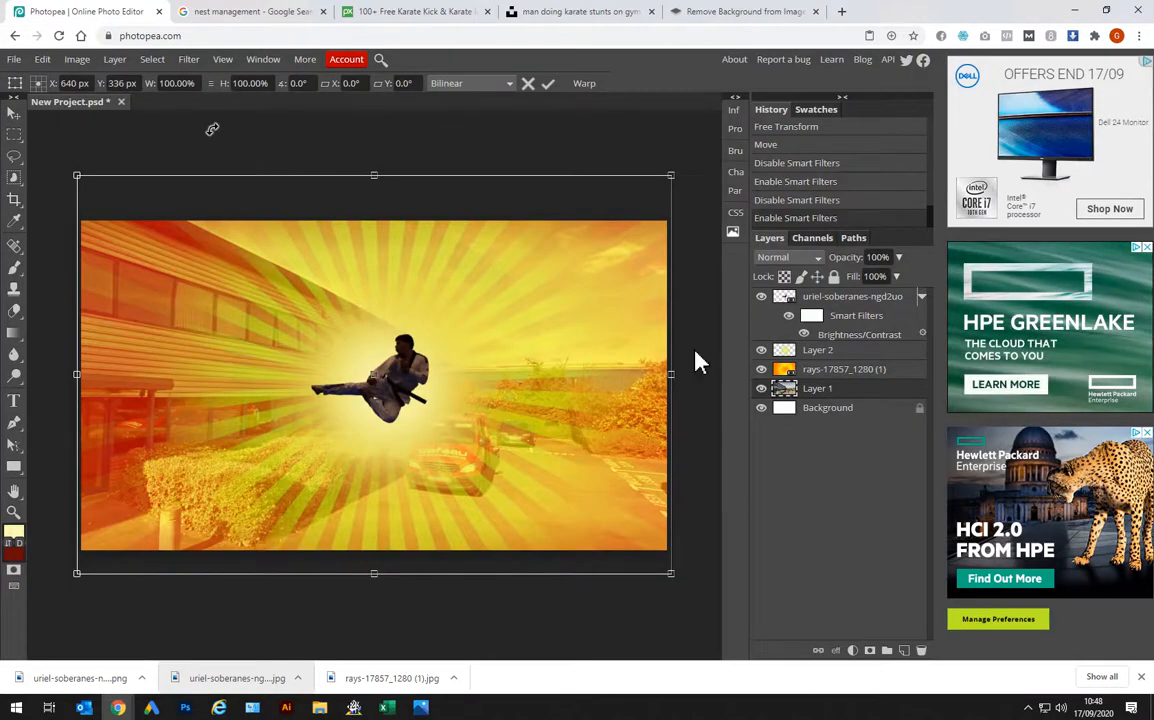
{"action": "key", "text": "Return"}
Add a near-black Color Overlay at 38% opacity to the karate kicker layer
{"action": "right_click", "coordinate": [835, 308]}
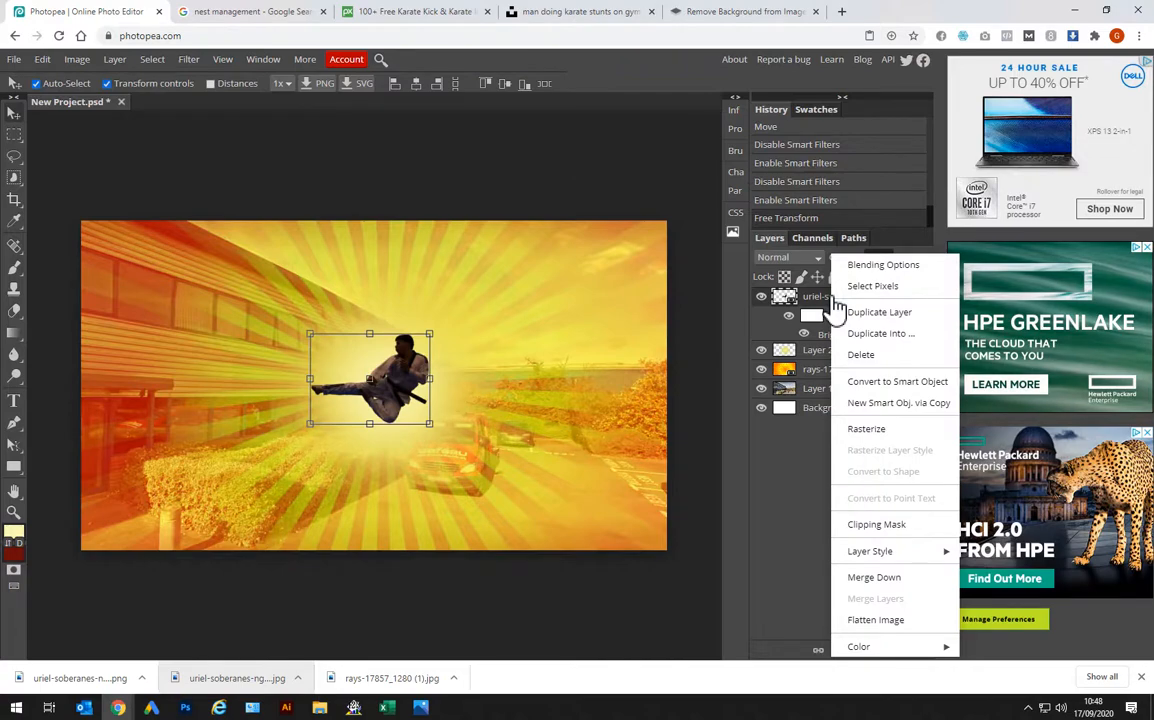
{"action": "left_click", "coordinate": [881, 266]}
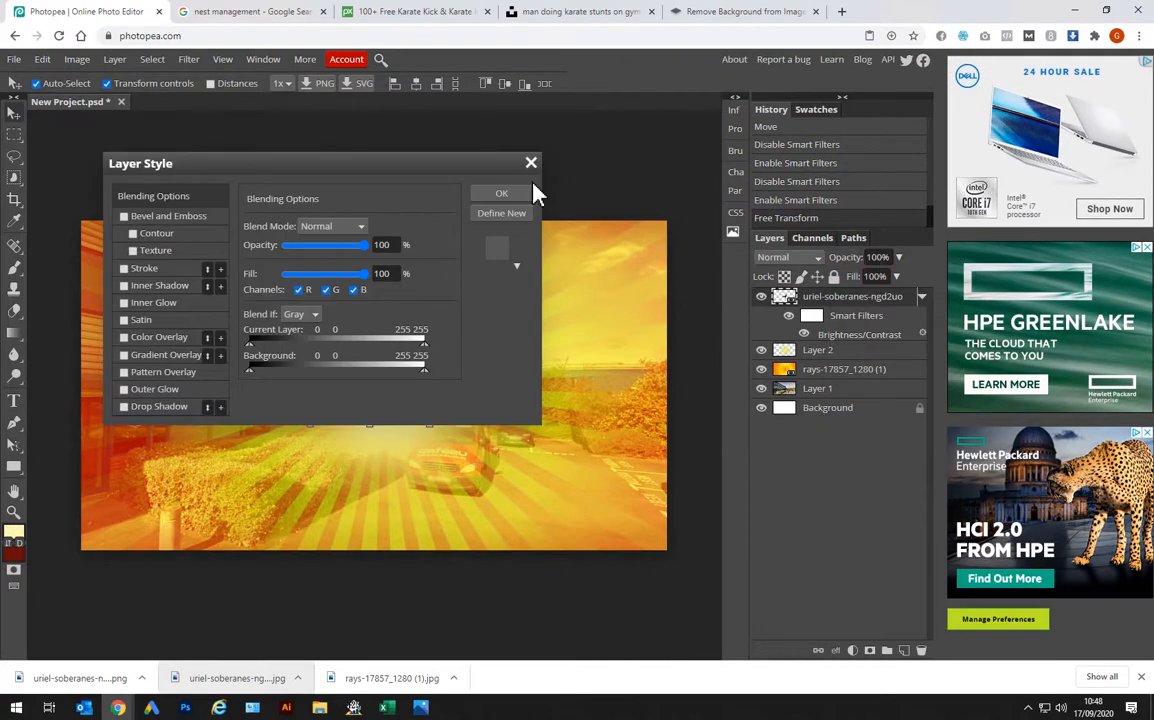
{"action": "left_click_drag", "start_coordinate": [368, 167], "coordinate": [865, 212]}
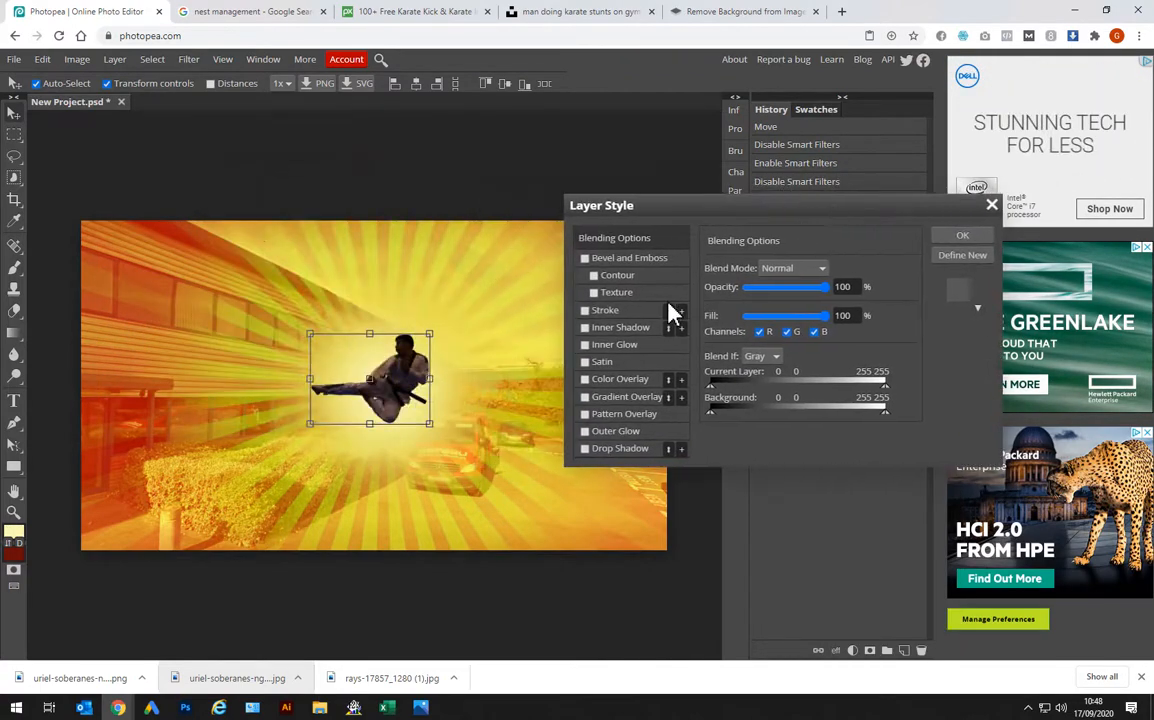
{"action": "left_click", "coordinate": [585, 379]}
{"action": "left_click", "coordinate": [619, 379]}
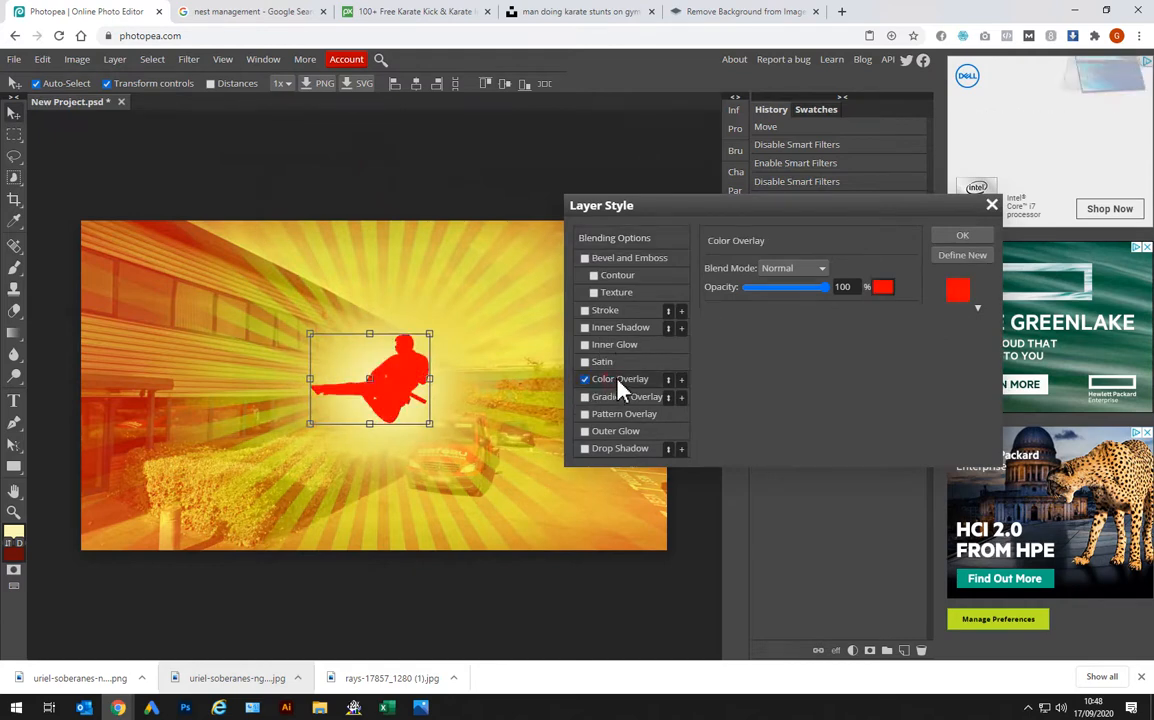
{"action": "left_click", "coordinate": [881, 287]}
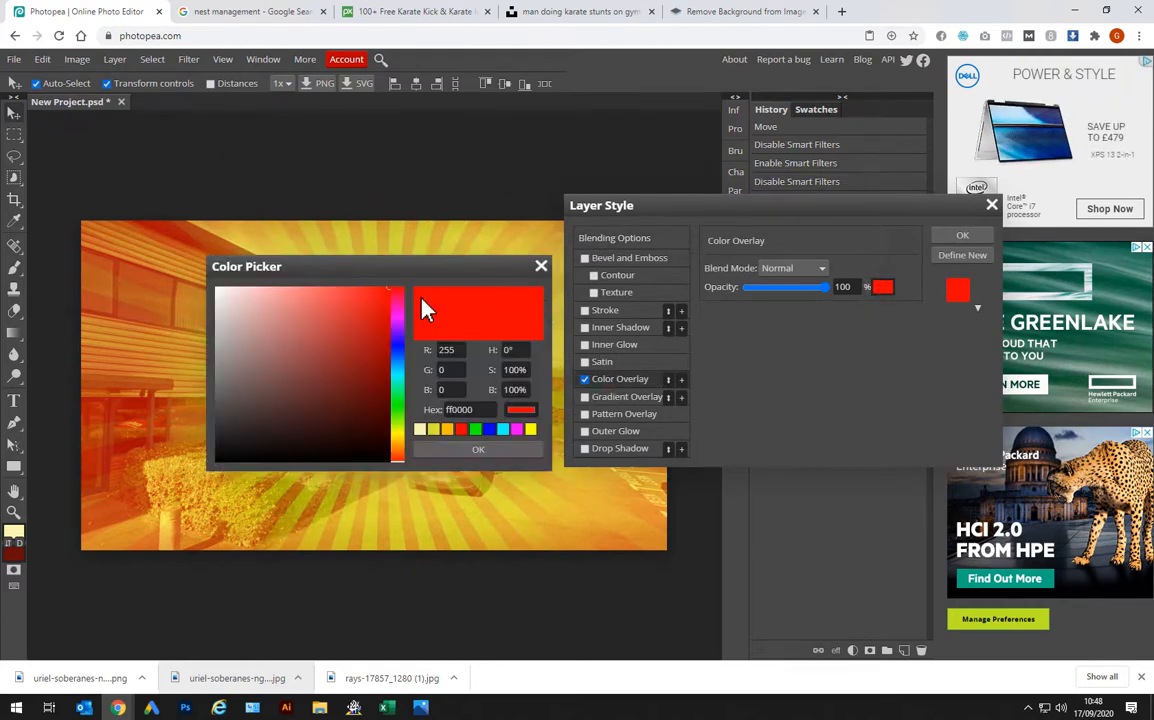
{"action": "left_click", "coordinate": [385, 447]}
{"action": "left_click", "coordinate": [474, 451]}
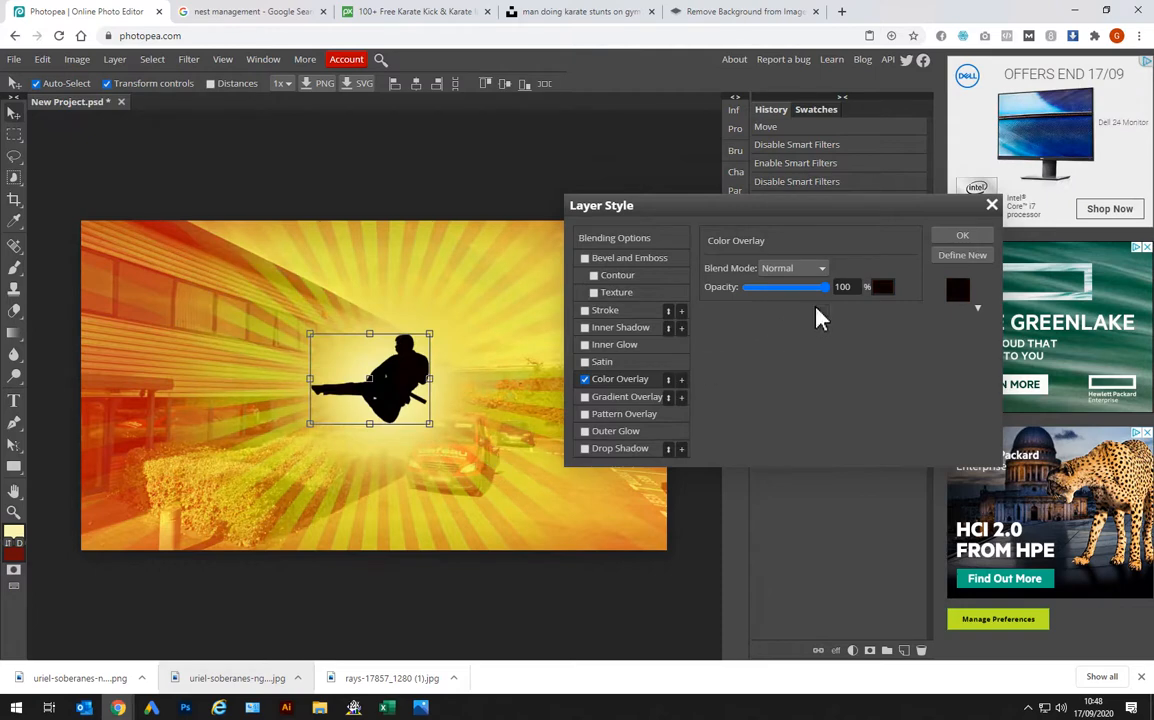
{"action": "left_click_drag", "start_coordinate": [825, 289], "coordinate": [779, 291]}
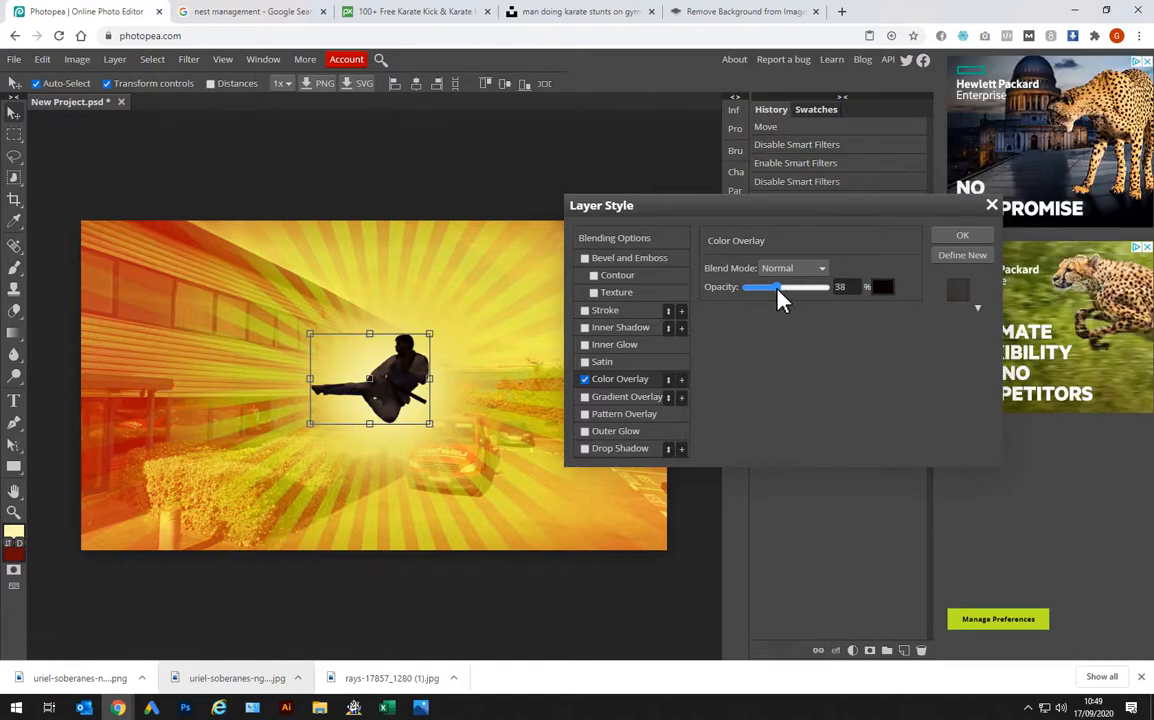
{"action": "left_click", "coordinate": [960, 238]}
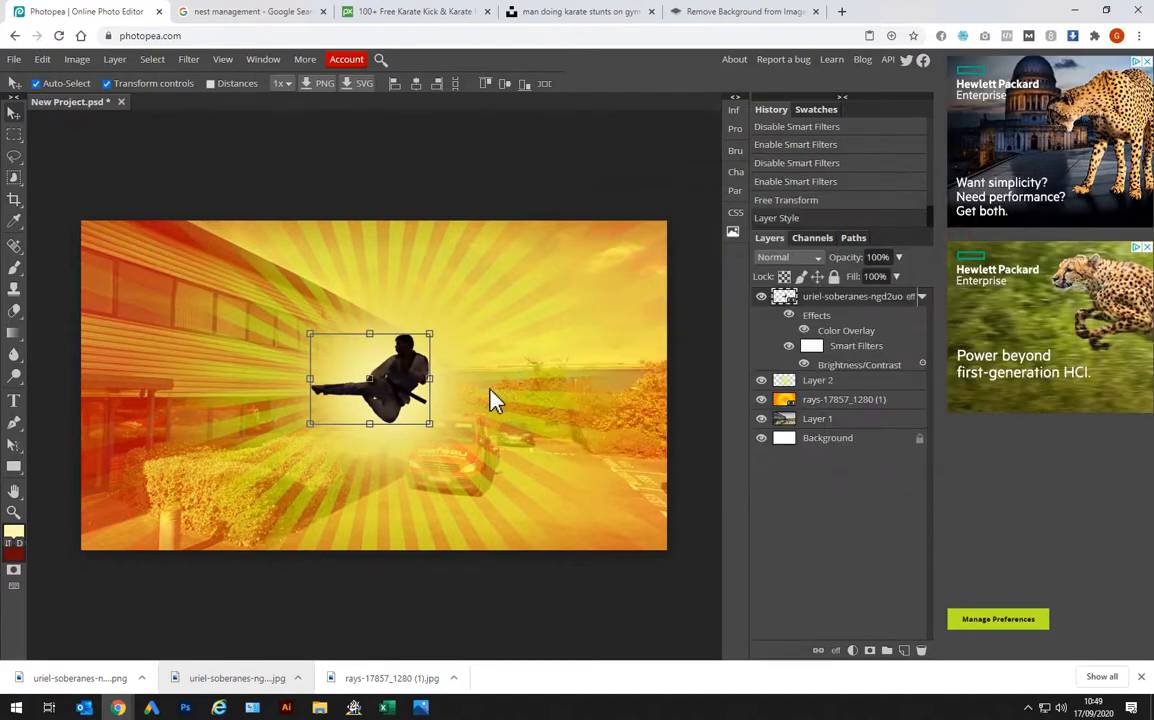
Shift the karate kicker slightly to the right over the glow and deselect its layer
{"action": "left_click_drag", "start_coordinate": [412, 402], "coordinate": [420, 405]}
{"action": "left_click", "coordinate": [155, 176]}
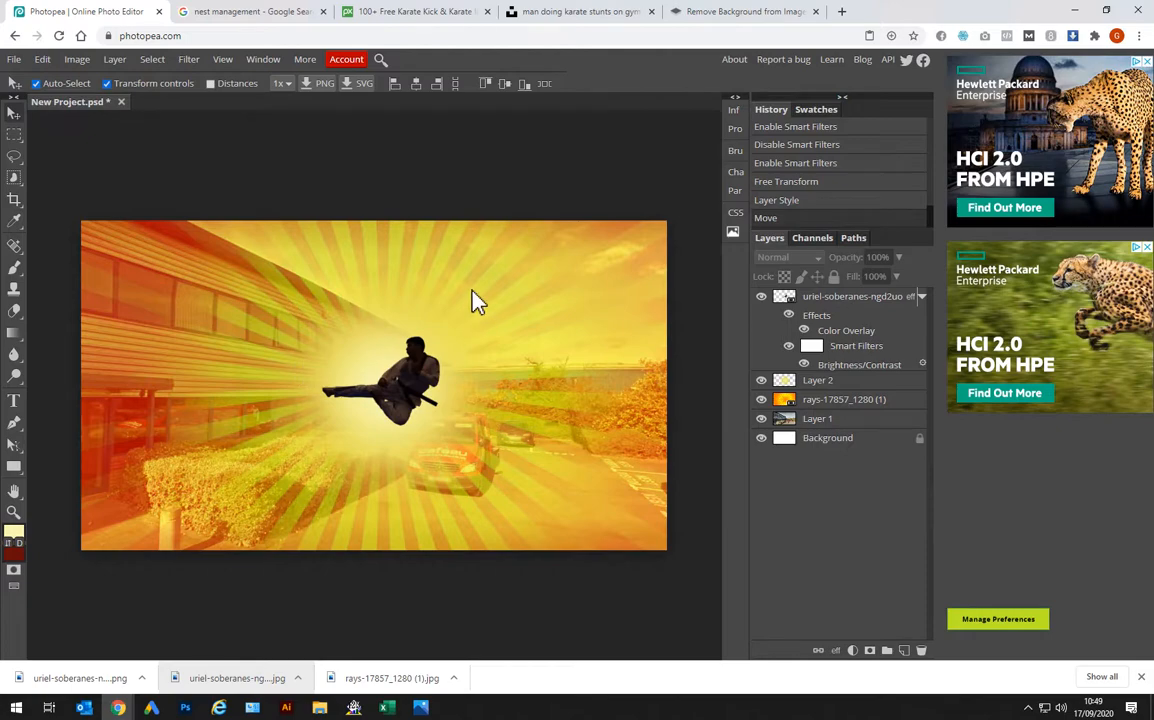
Check the Cobra Kai reference thumbnail and switch to the wetransfer-9dcfba conference photo folder in File Explorer
{"action": "key", "text": "alt+Tab"}
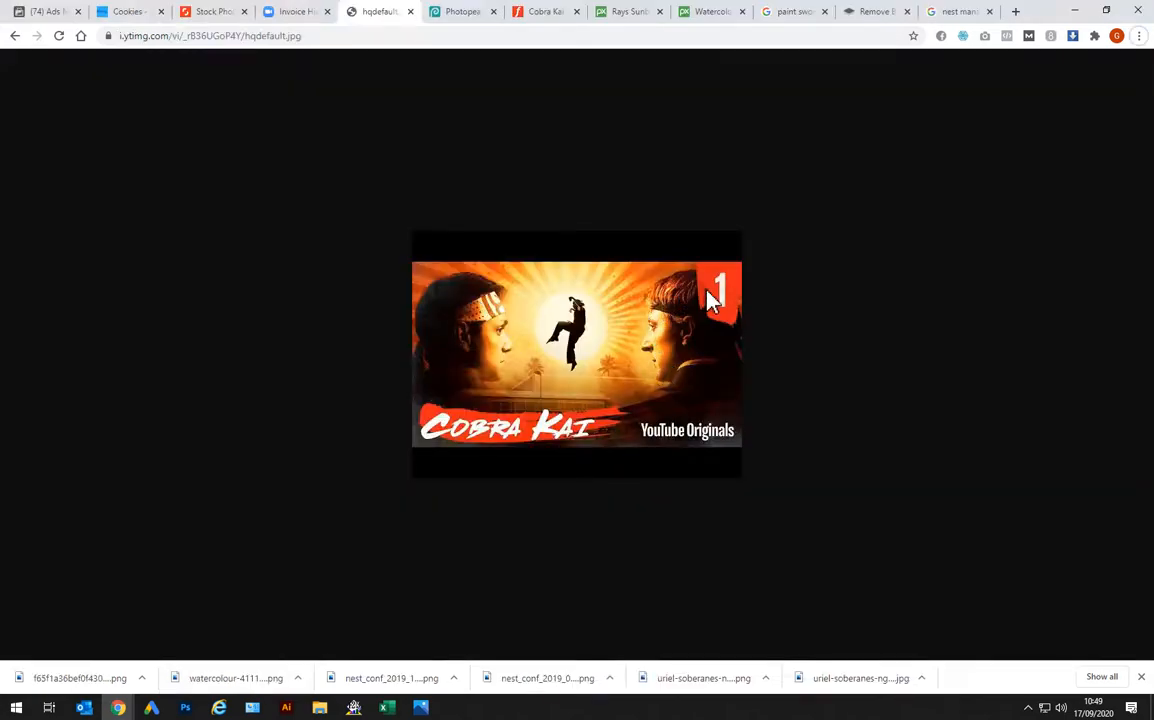
{"action": "key", "text": "alt+Tab"}
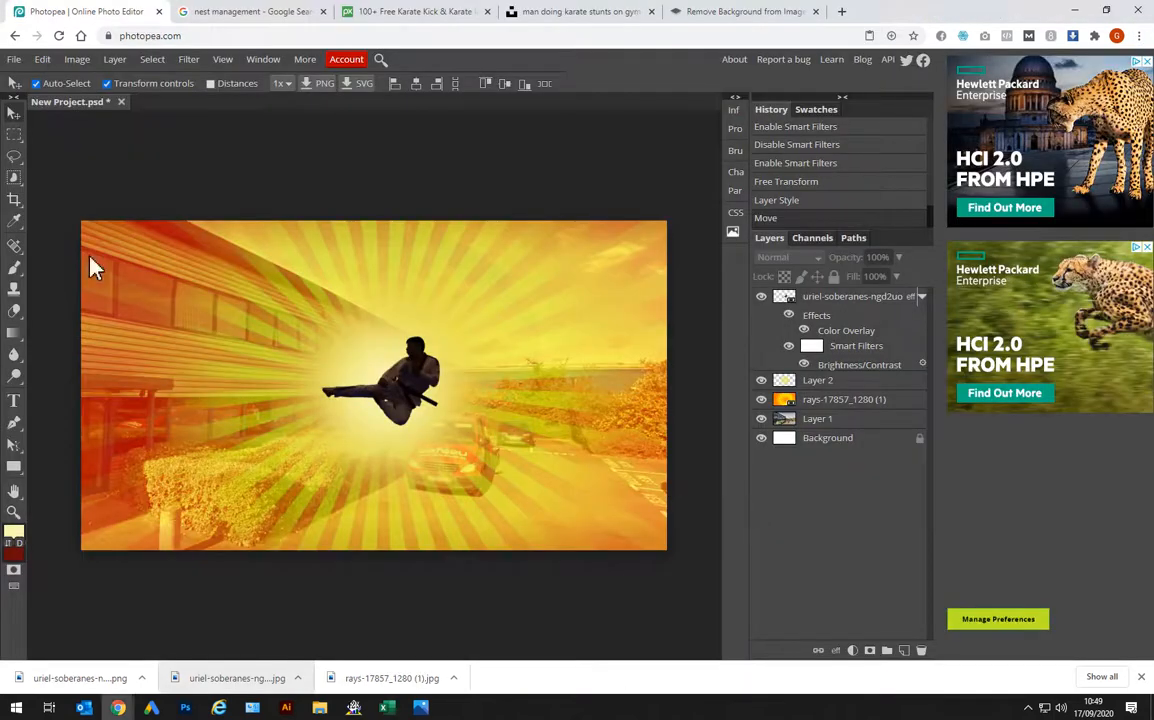
{"action": "mouse_move", "coordinate": [319, 707]}
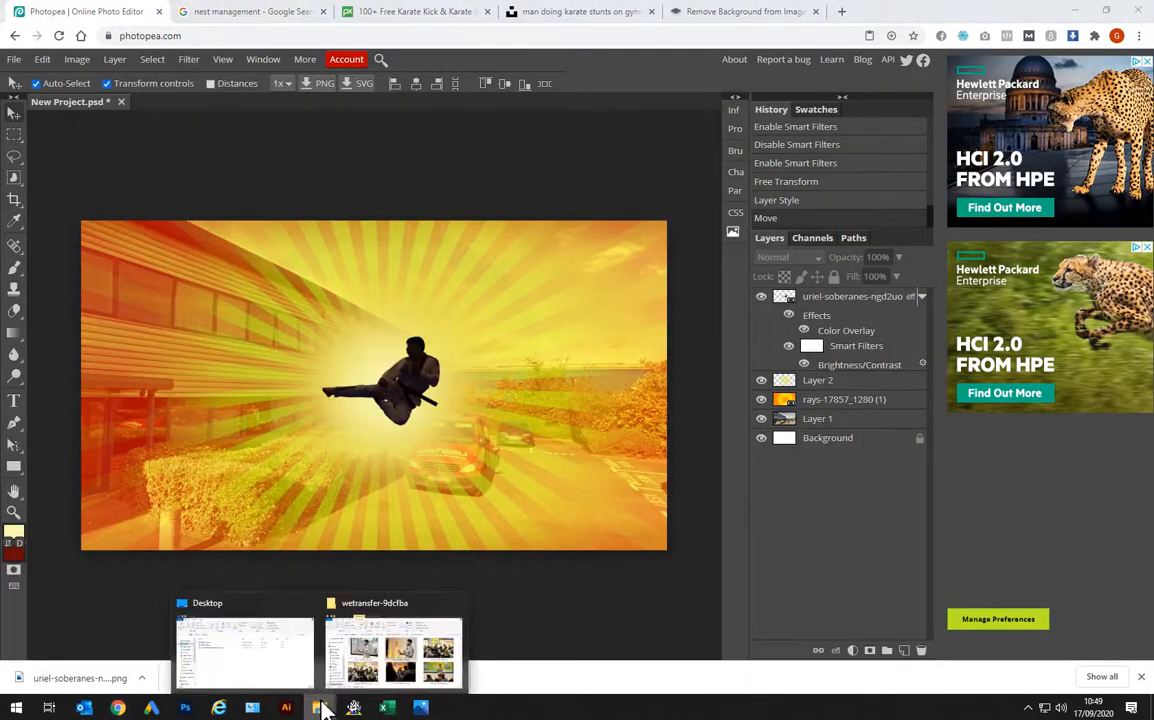
{"action": "left_click", "coordinate": [385, 668]}
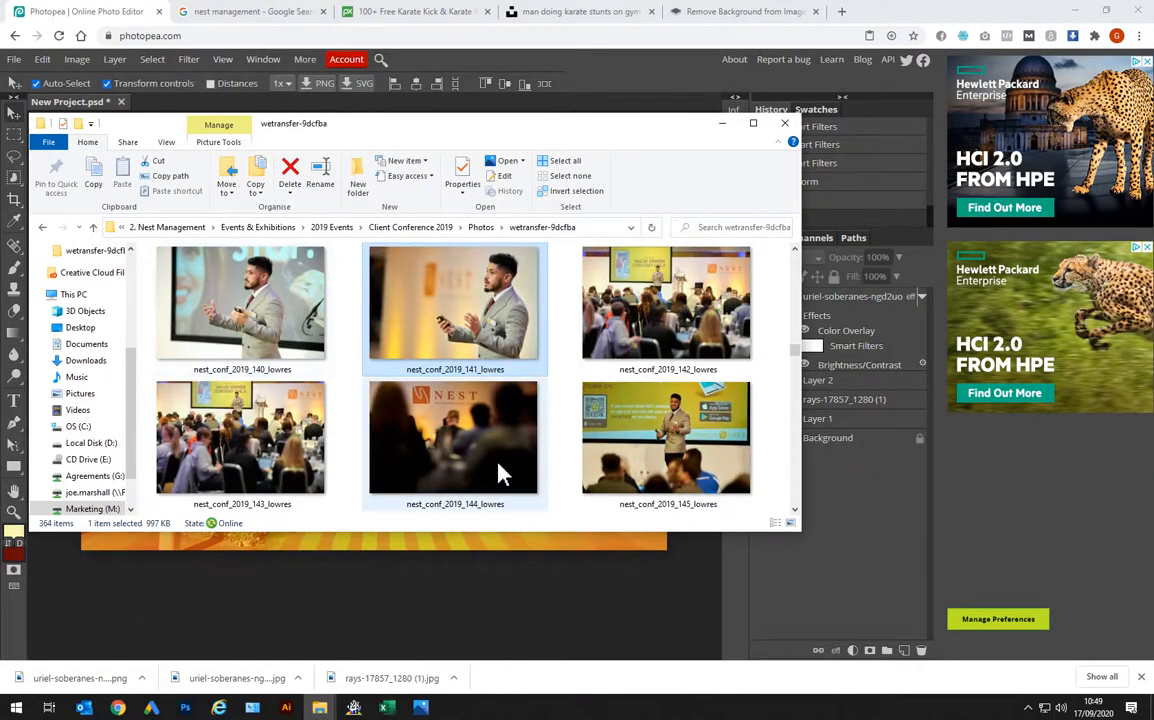
Remove the background from the nest_conf_2019_141_lowres photo in remove.bg and download the preview-size cutout
{"action": "left_click", "coordinate": [725, 15]}
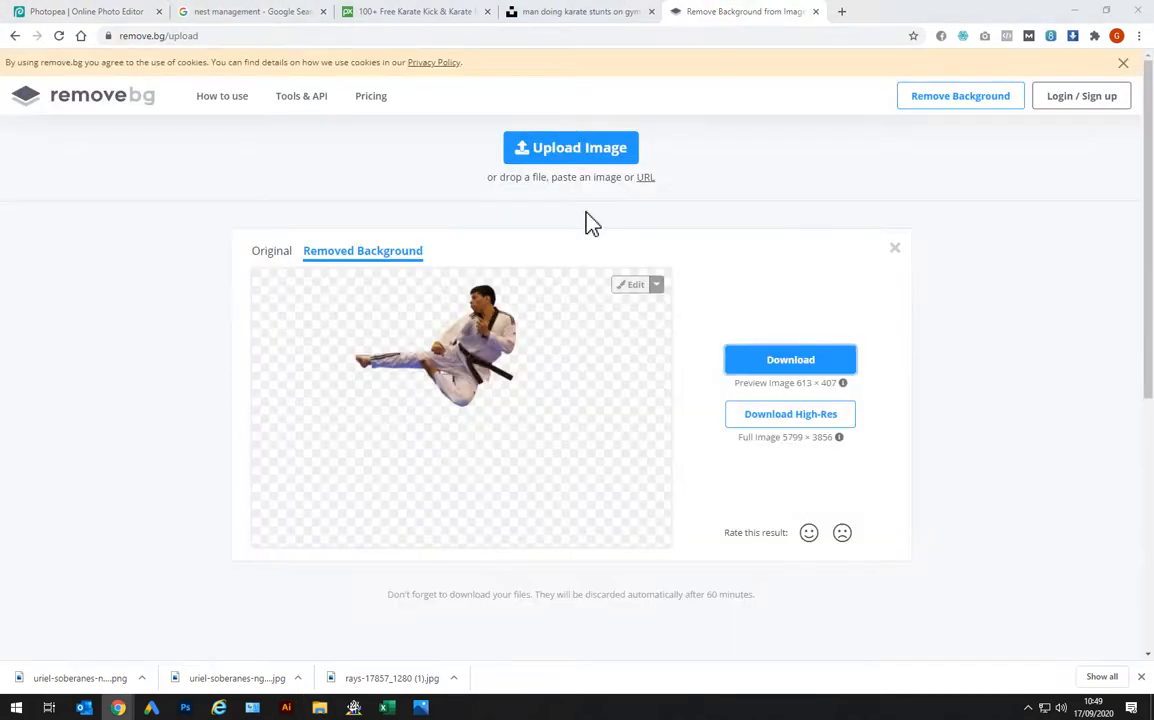
{"action": "key", "text": "alt+Tab"}
{"action": "left_click_drag", "start_coordinate": [540, 305], "coordinate": [853, 317]}
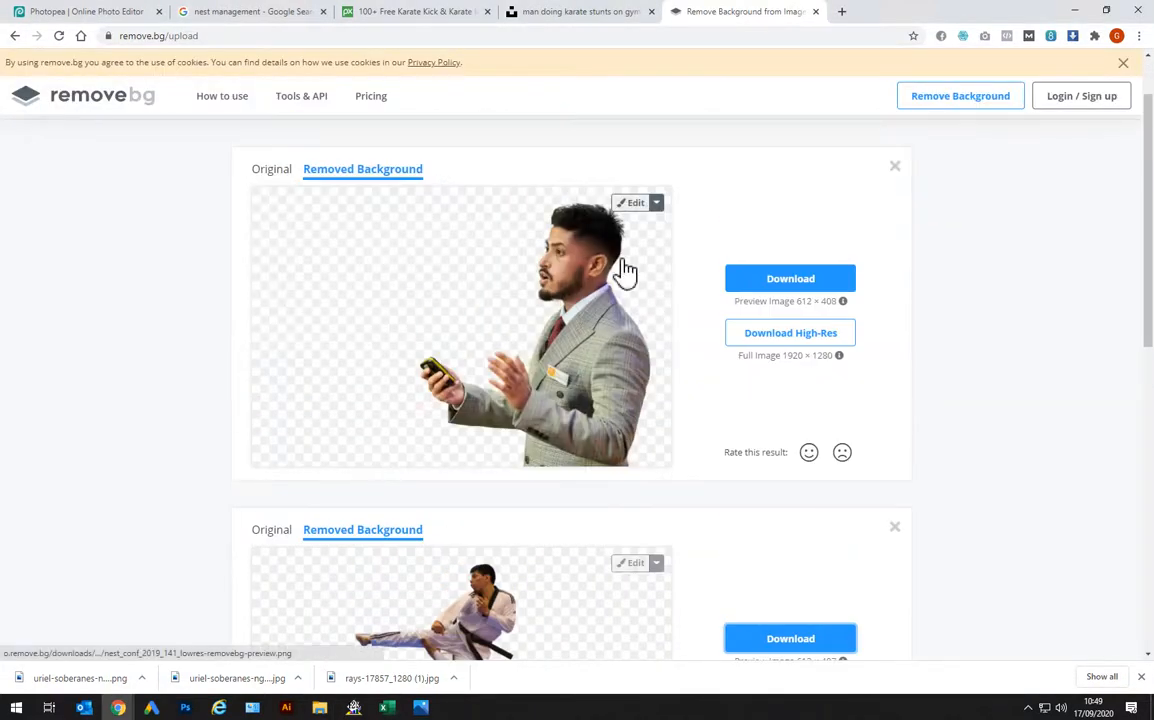
{"action": "left_click", "coordinate": [790, 282]}
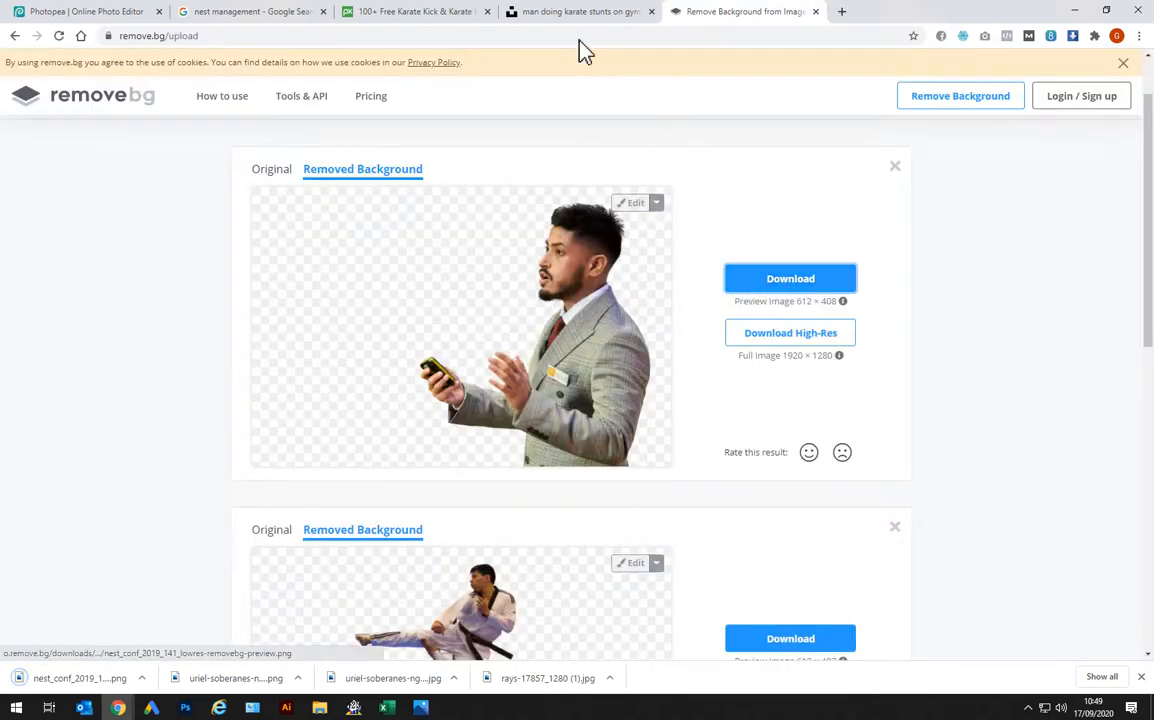
Place the downloaded presenter cutout in the Photopea project as the topmost layer, at the lower-right corner of the canvas
{"action": "left_click", "coordinate": [100, 15]}
{"action": "left_click_drag", "start_coordinate": [57, 682], "coordinate": [336, 490]}
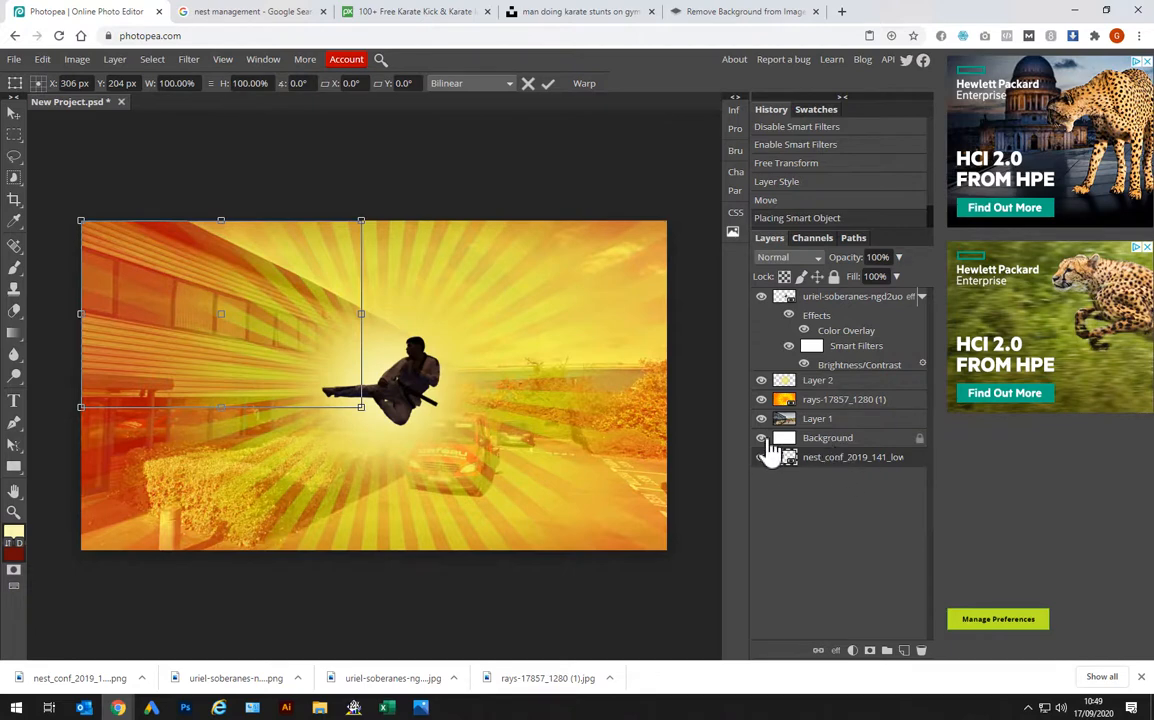
{"action": "left_click_drag", "start_coordinate": [855, 467], "coordinate": [824, 298]}
{"action": "left_click_drag", "start_coordinate": [305, 362], "coordinate": [646, 539]}
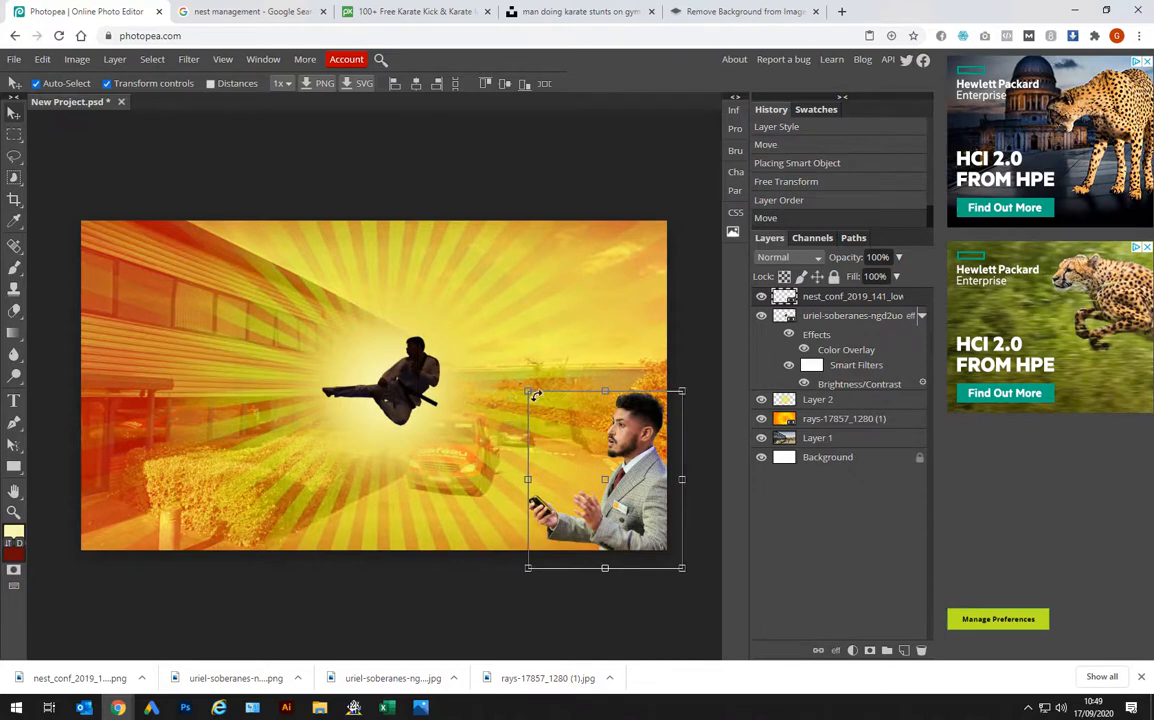
Scale the presenter cutout to about 154%, fit it against the canvas's lower-right corner, and keep its layer selected
{"action": "key", "text": "ctrl+t"}
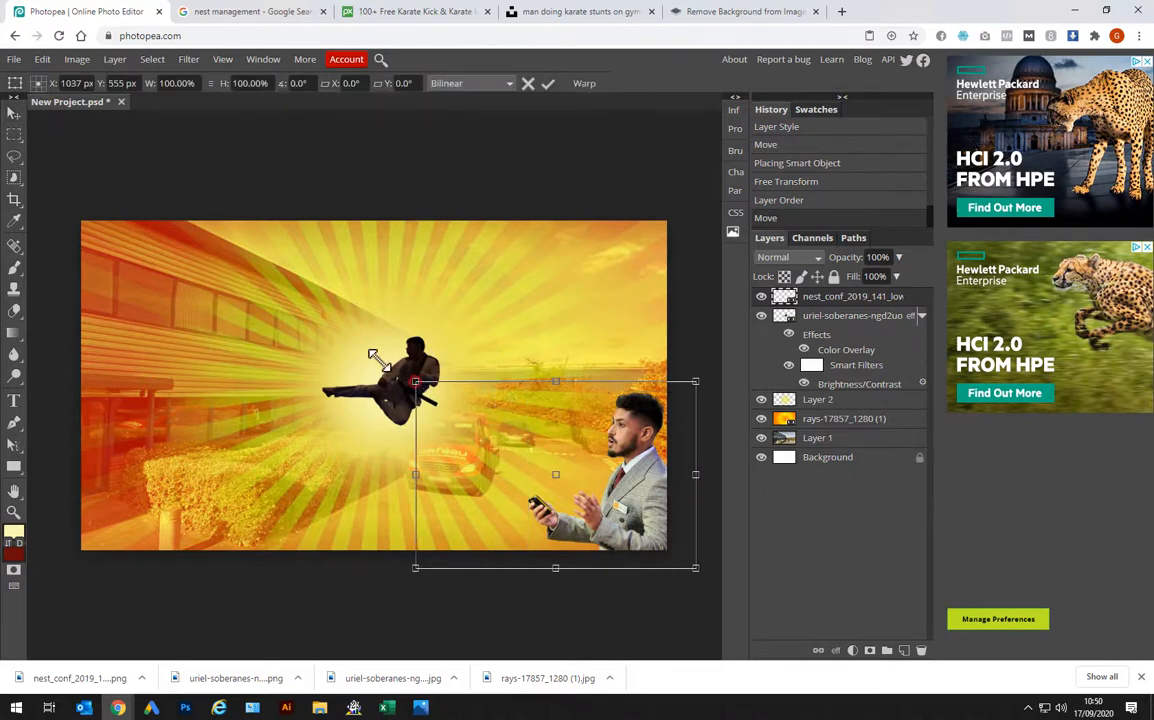
{"action": "left_click_drag", "start_coordinate": [375, 358], "coordinate": [218, 253]}
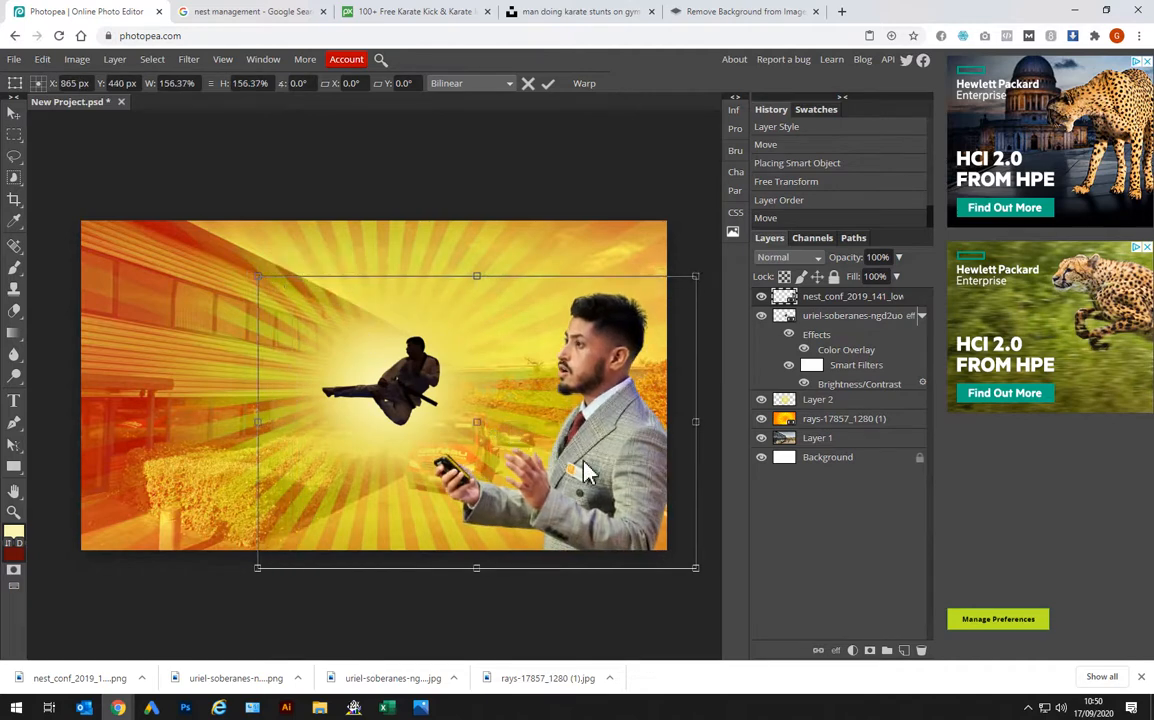
{"action": "left_click_drag", "start_coordinate": [585, 472], "coordinate": [577, 473]}
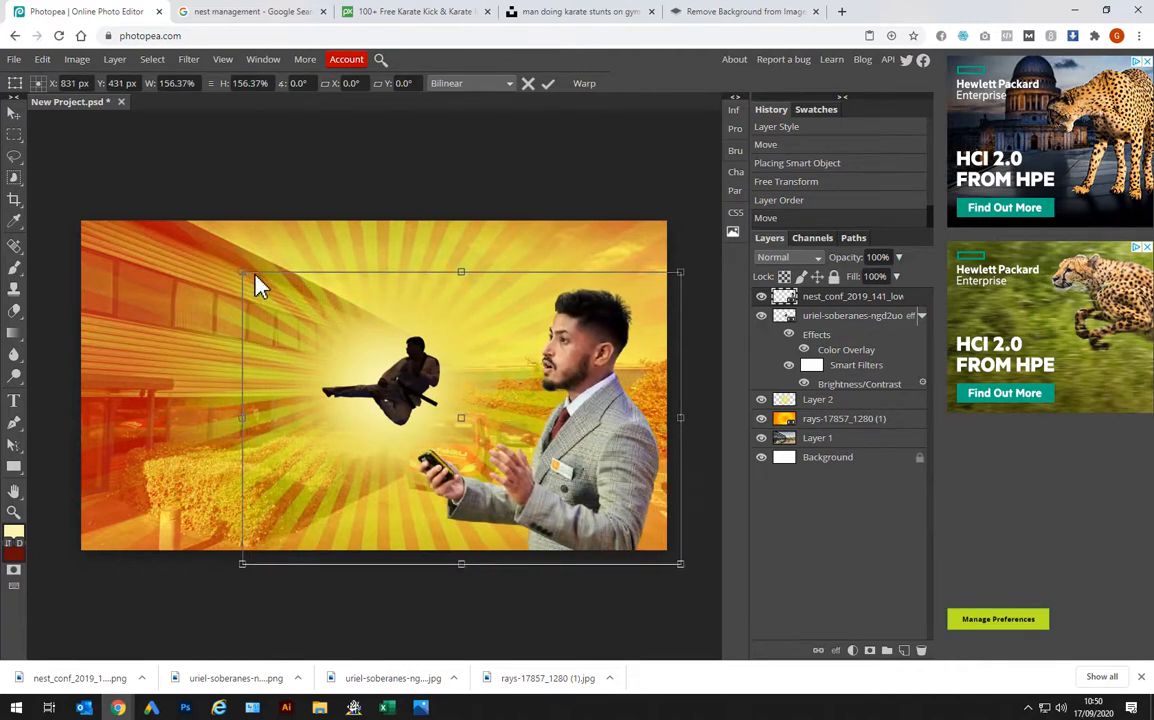
{"action": "left_click_drag", "start_coordinate": [241, 271], "coordinate": [249, 277]}
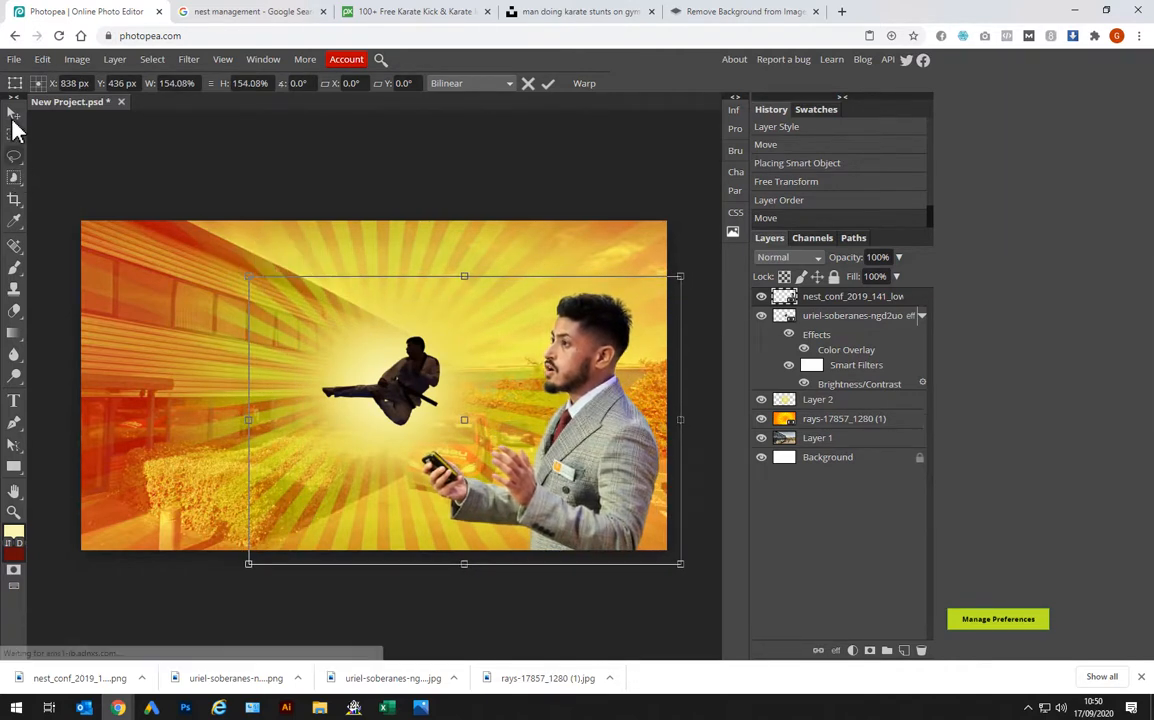
{"action": "left_click", "coordinate": [14, 117]}
{"action": "left_click", "coordinate": [175, 193]}
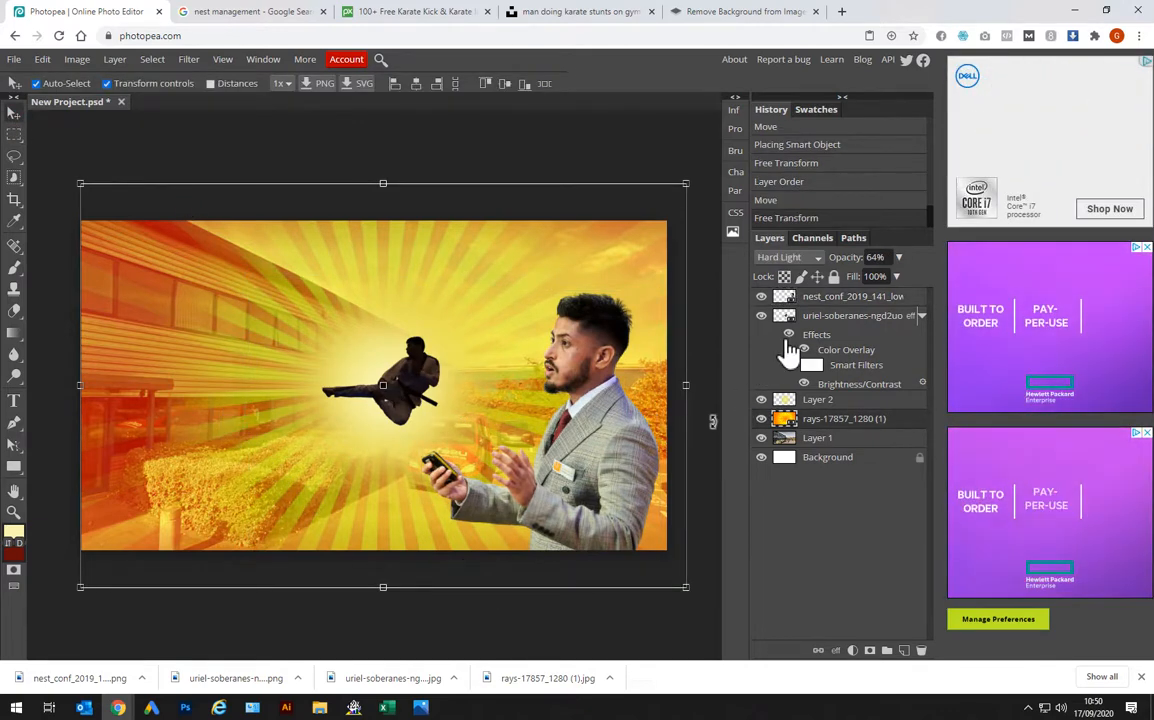
{"action": "left_click", "coordinate": [822, 300]}
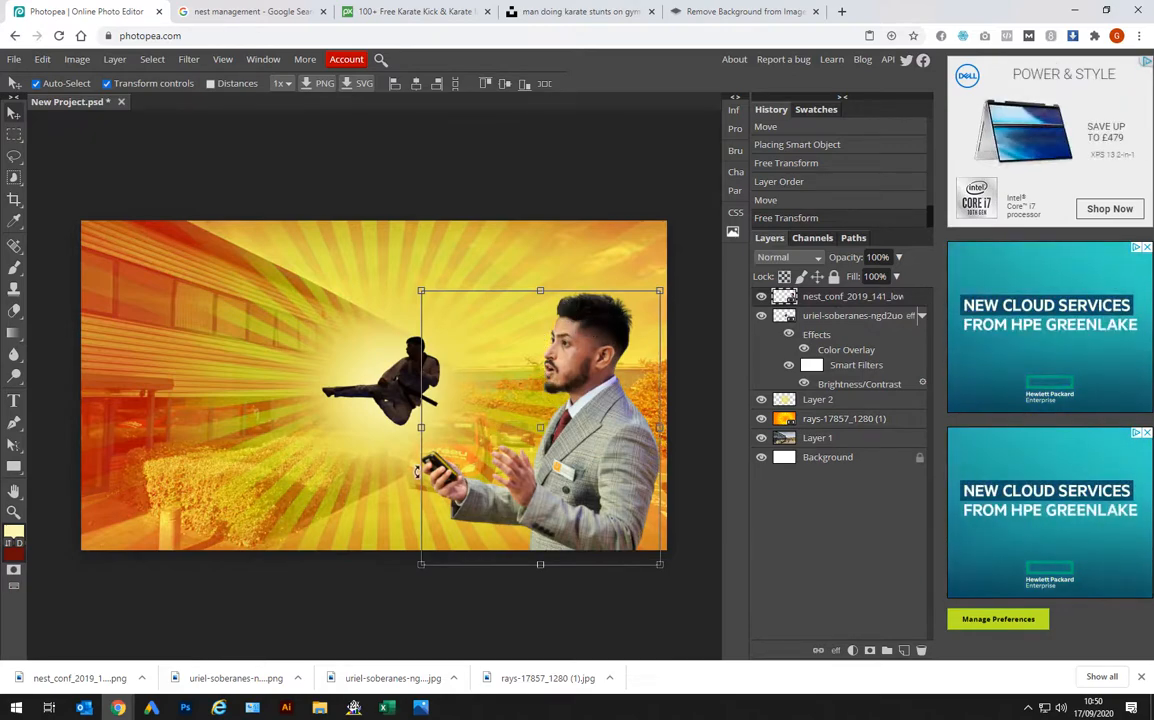
Compare the composition with the Cobra Kai reference thumbnail, examining how its side portraits are shaded
{"action": "key", "text": "alt+Tab"}
{"action": "key", "text": "alt+Tab"}
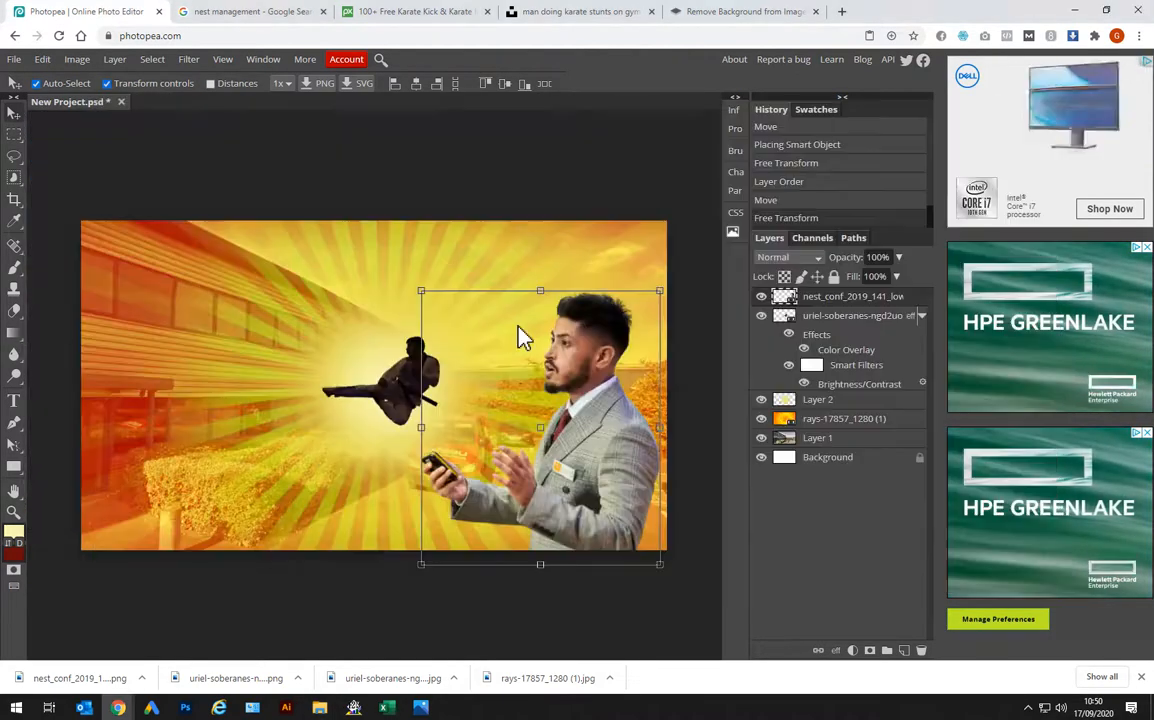
{"action": "key", "text": "alt+Tab"}
{"action": "key", "text": "alt+Tab"}
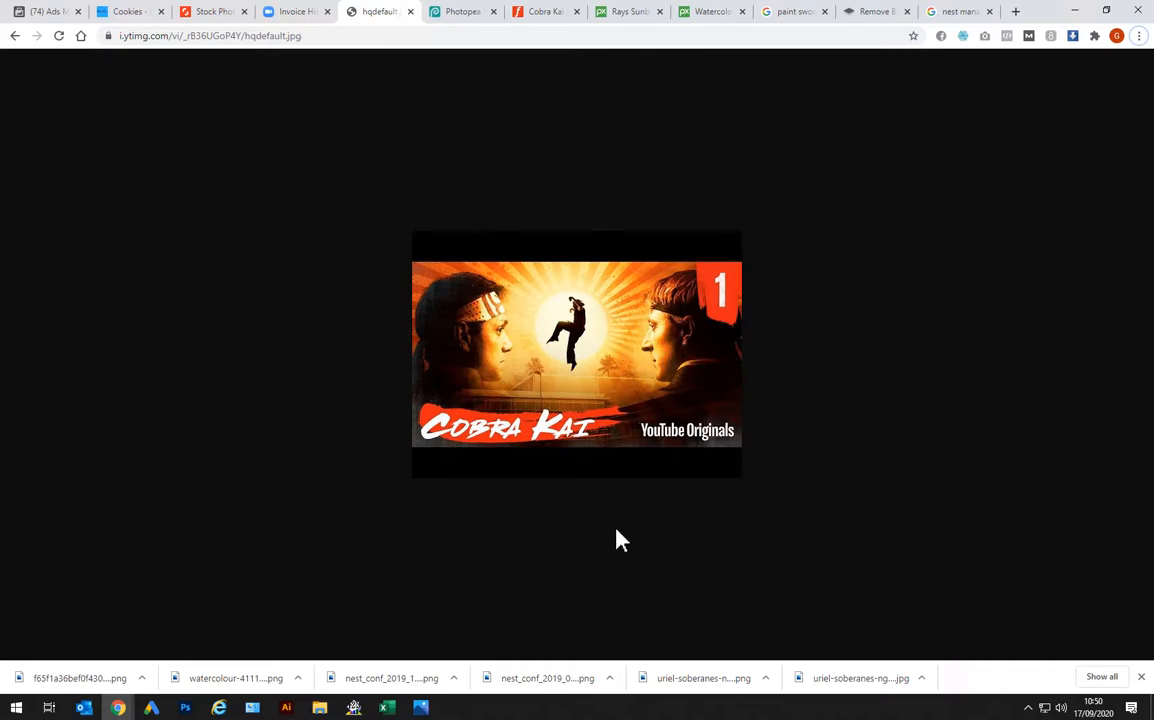
{"action": "key", "text": "alt+Tab"}
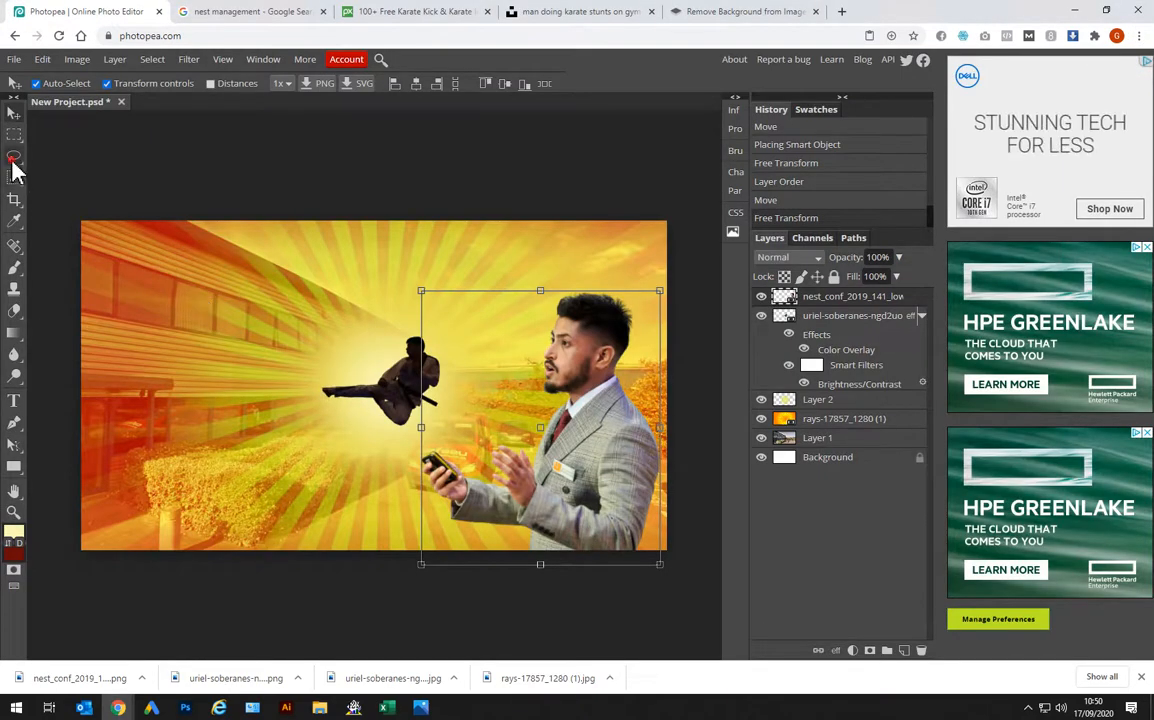
Try to select the presenter's outline with the Object Selection tool
{"action": "left_click", "coordinate": [12, 160]}
{"action": "right_click", "coordinate": [12, 165]}
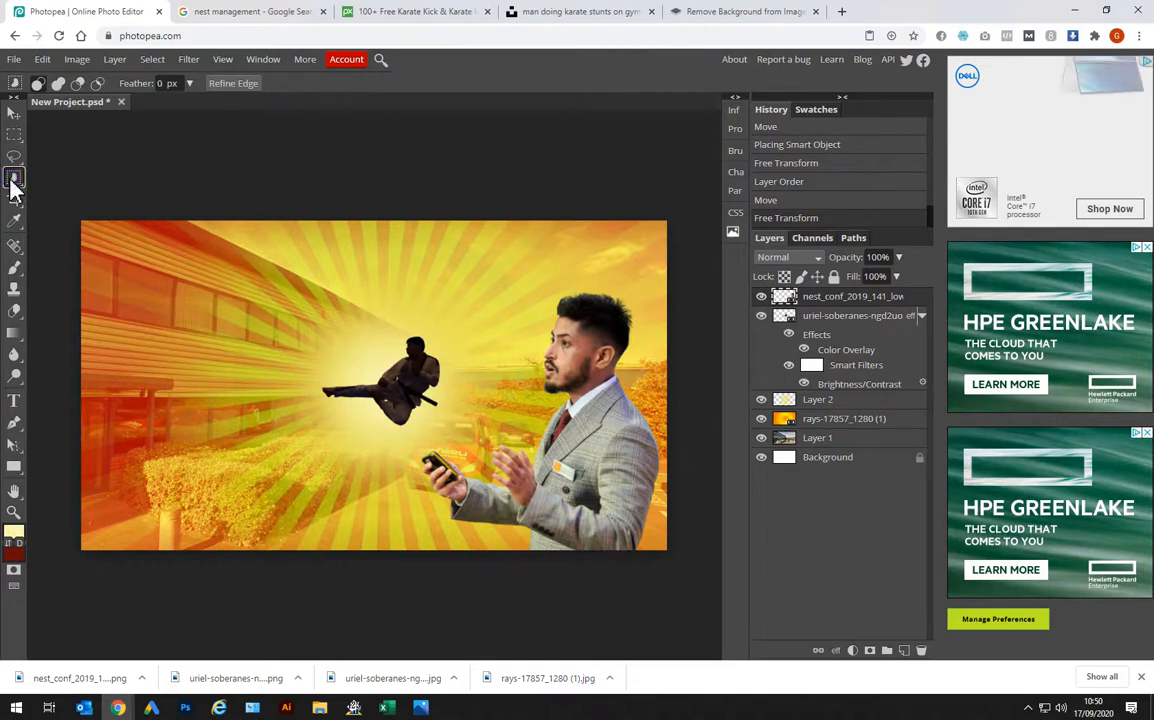
{"action": "right_click", "coordinate": [14, 181]}
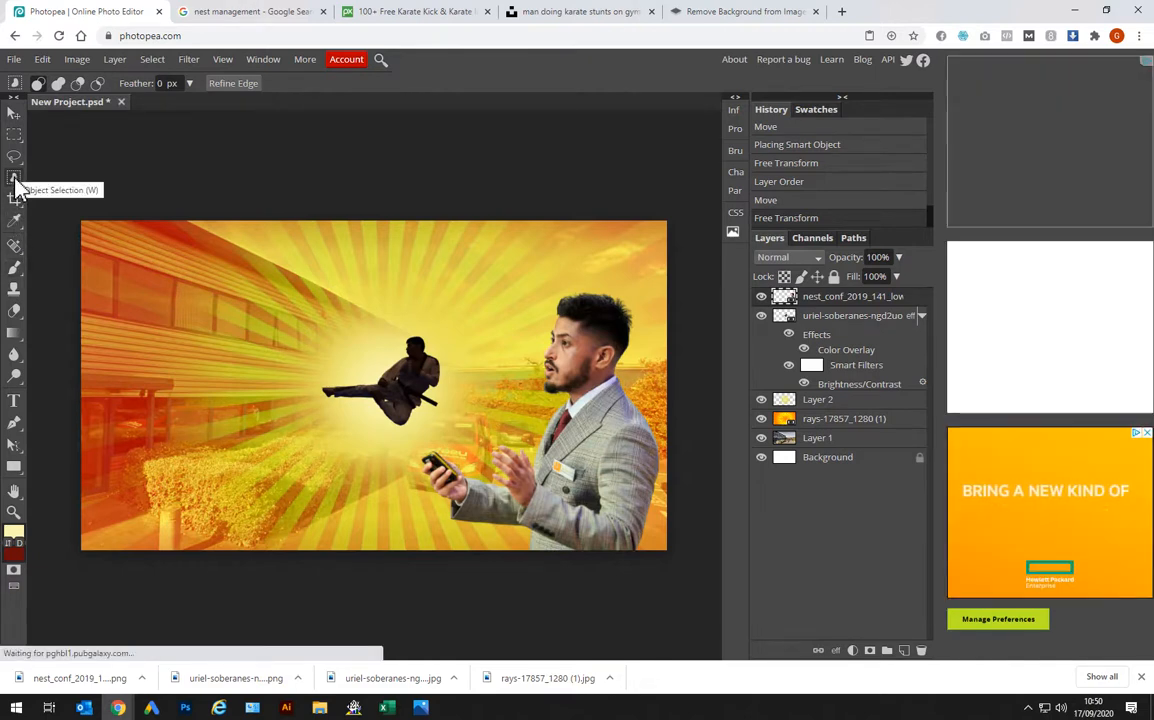
{"action": "left_click", "coordinate": [15, 179]}
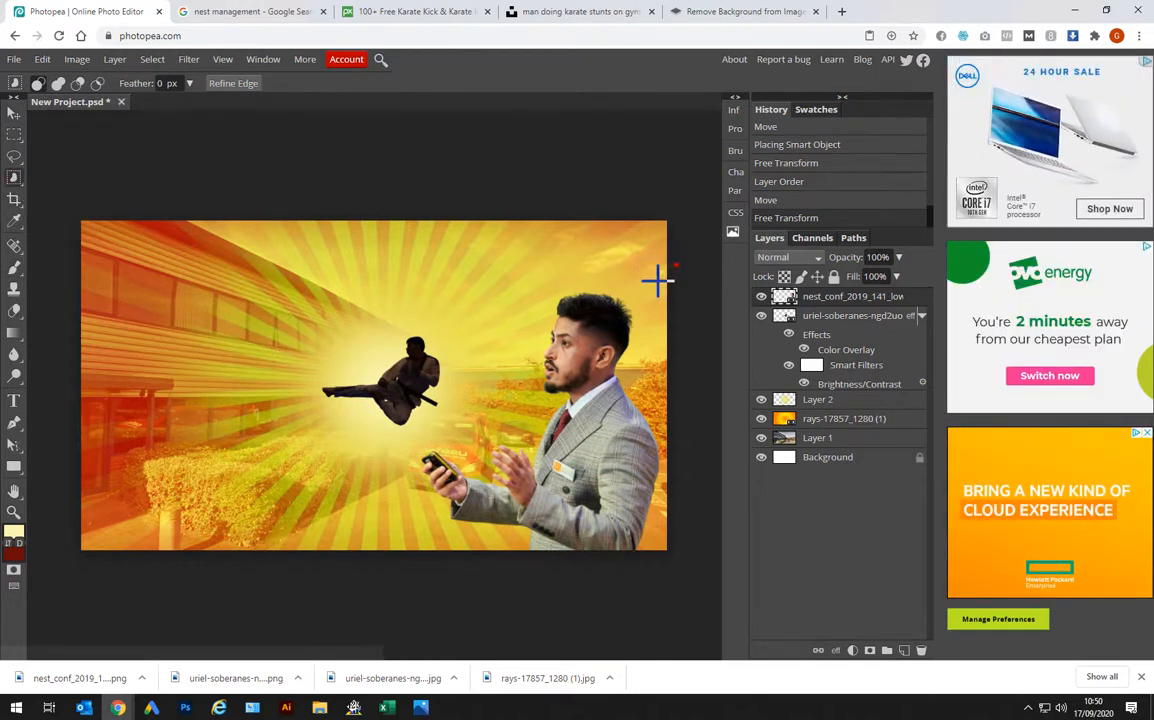
{"action": "left_click_drag", "start_coordinate": [676, 265], "coordinate": [411, 578]}
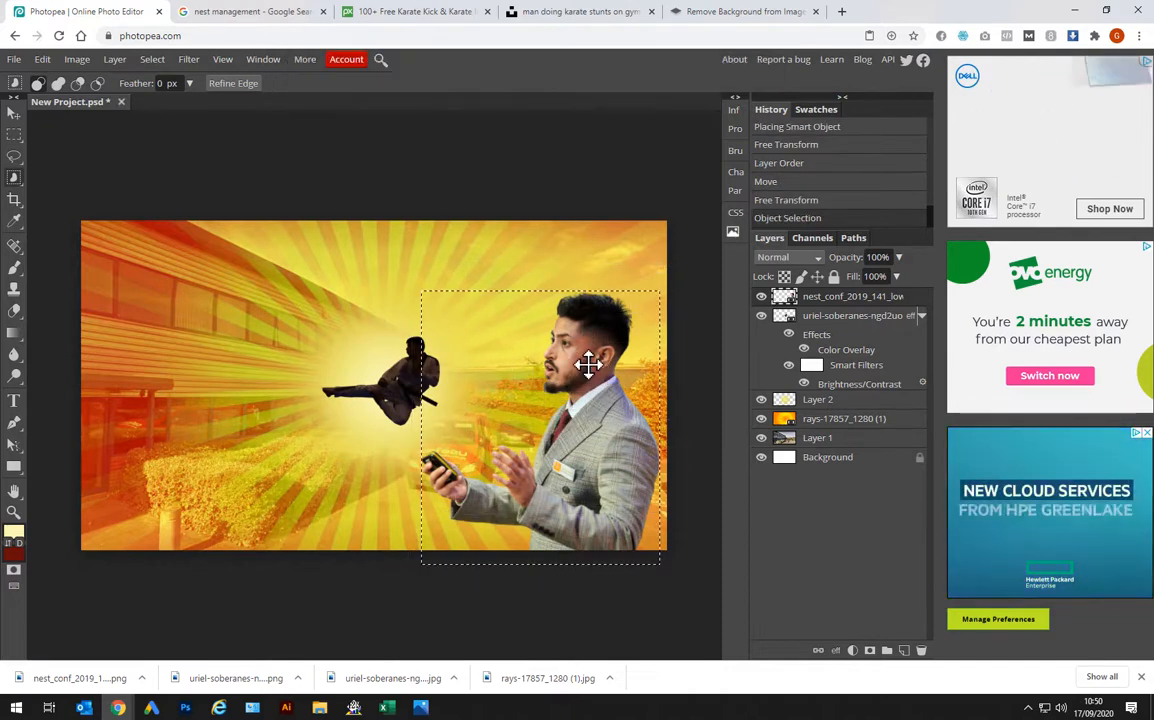
{"action": "mouse_move", "coordinate": [588, 367]}
{"action": "left_mouse_down"}
{"action": "mouse_move", "coordinate": [580, 352]}
{"action": "mouse_move", "coordinate": [596, 360]}
{"action": "left_mouse_up"}
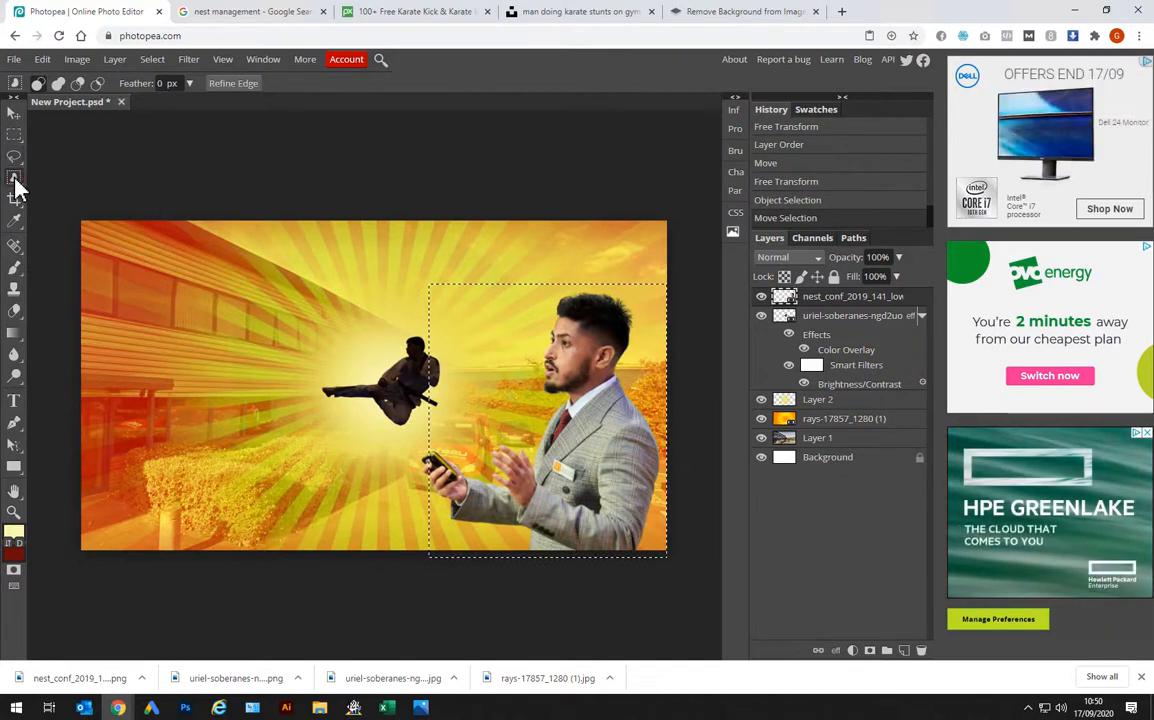
Use the Magic Wand at tolerance 16 to select the empty area around the presenter on the cutout layer
{"action": "right_click", "coordinate": [14, 181]}
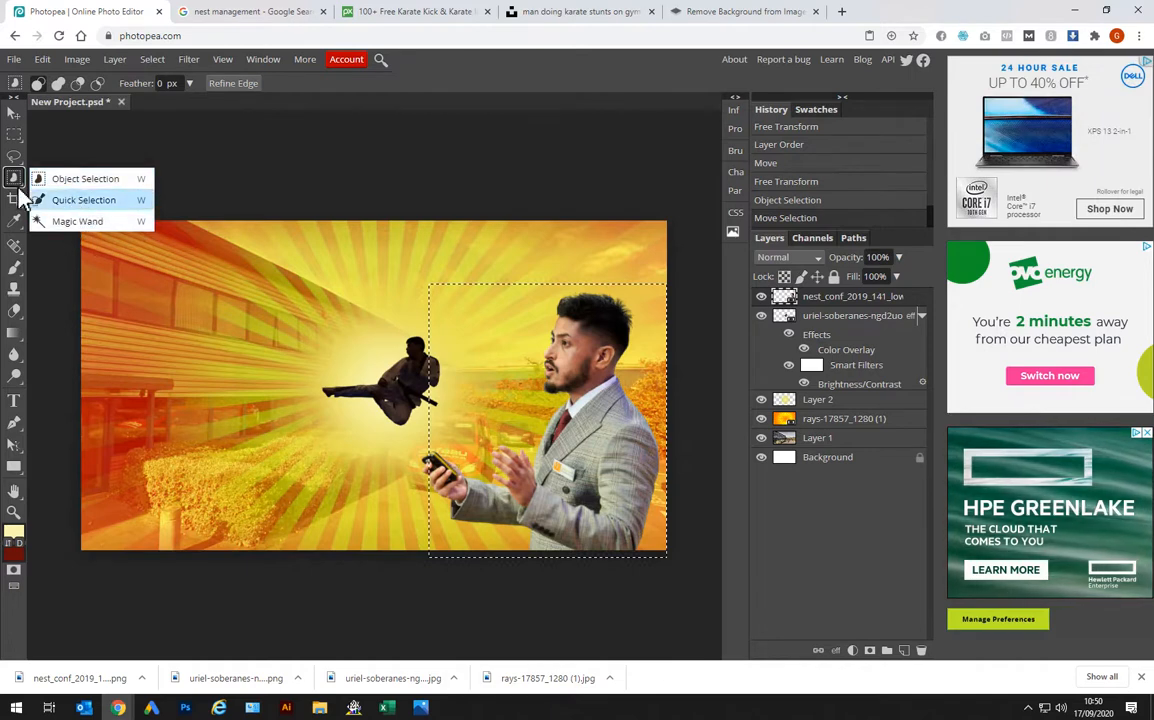
{"action": "left_click", "coordinate": [15, 178]}
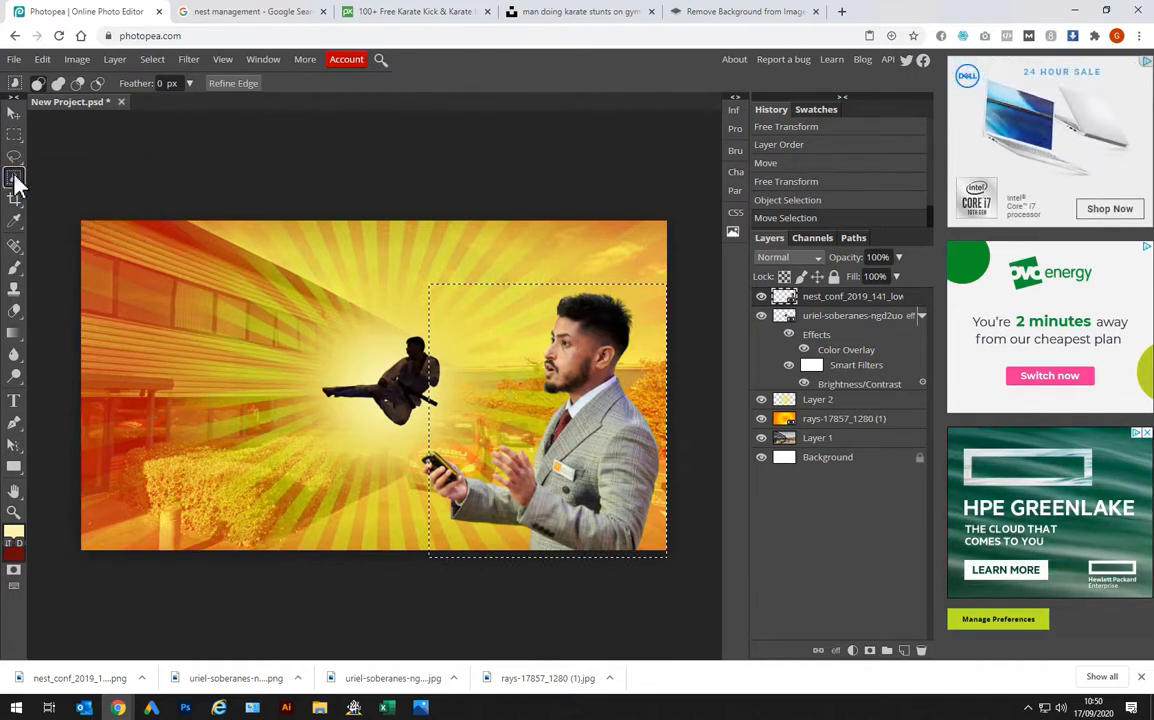
{"action": "right_click", "coordinate": [15, 178]}
{"action": "left_click", "coordinate": [55, 221]}
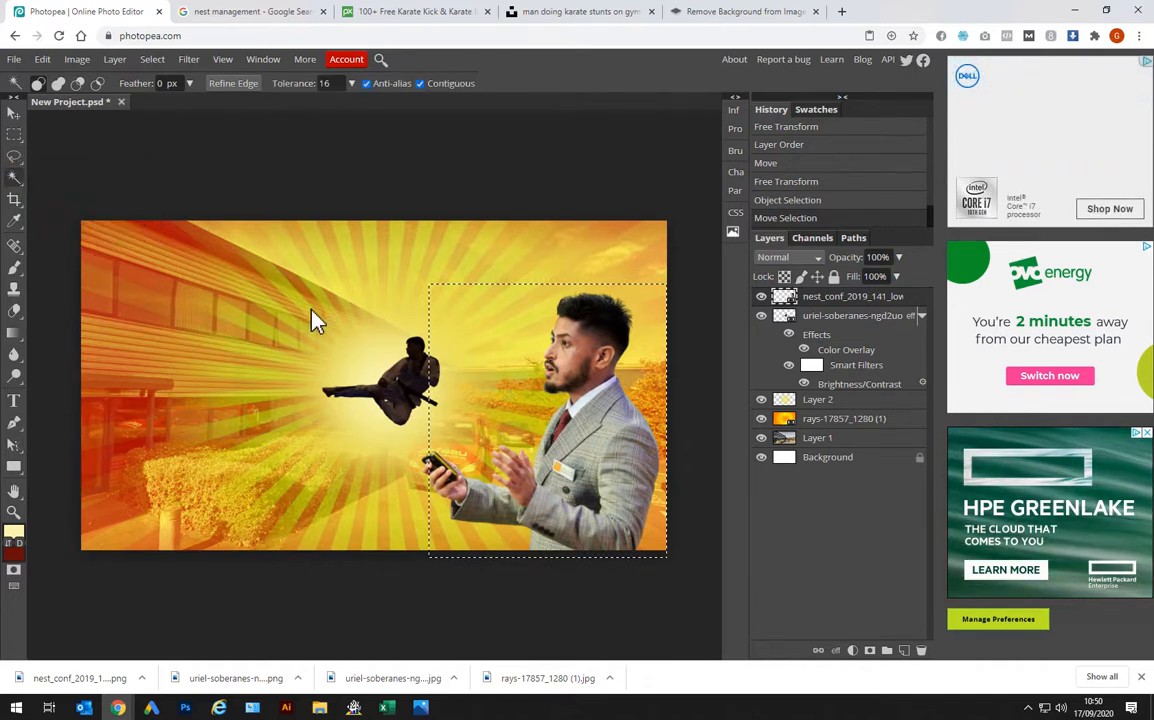
{"action": "left_click", "coordinate": [311, 316]}
{"action": "left_click", "coordinate": [313, 317]}
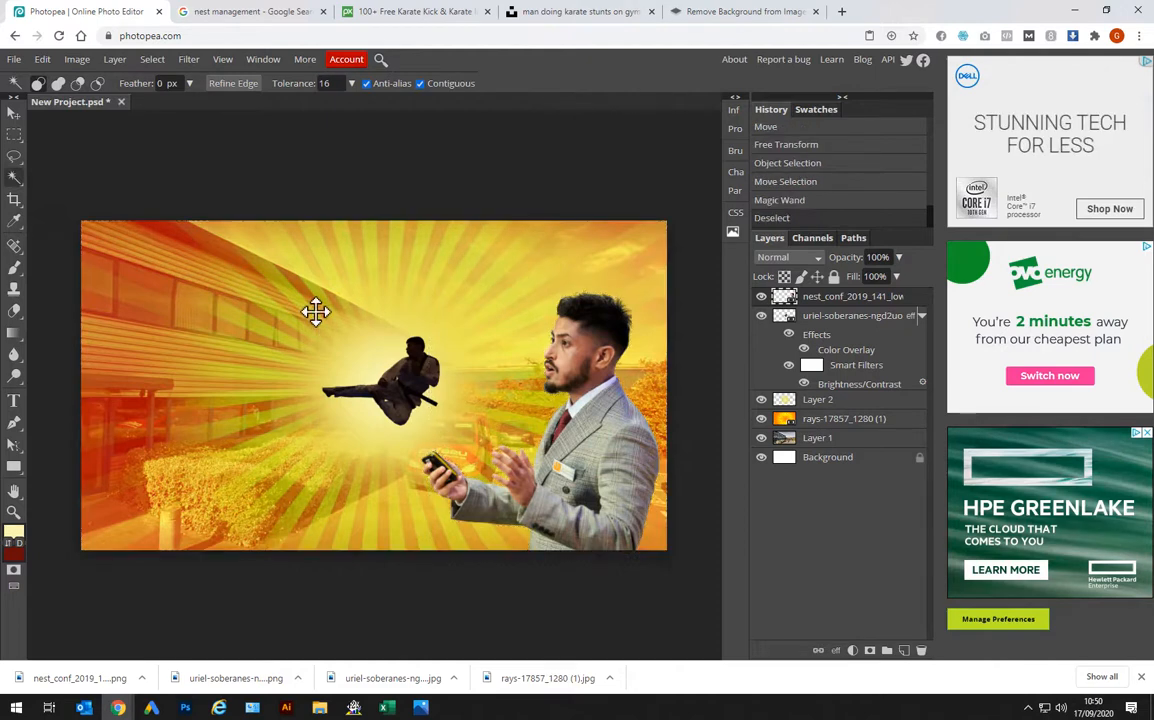
{"action": "left_click", "coordinate": [407, 379]}
{"action": "left_click", "coordinate": [600, 455]}
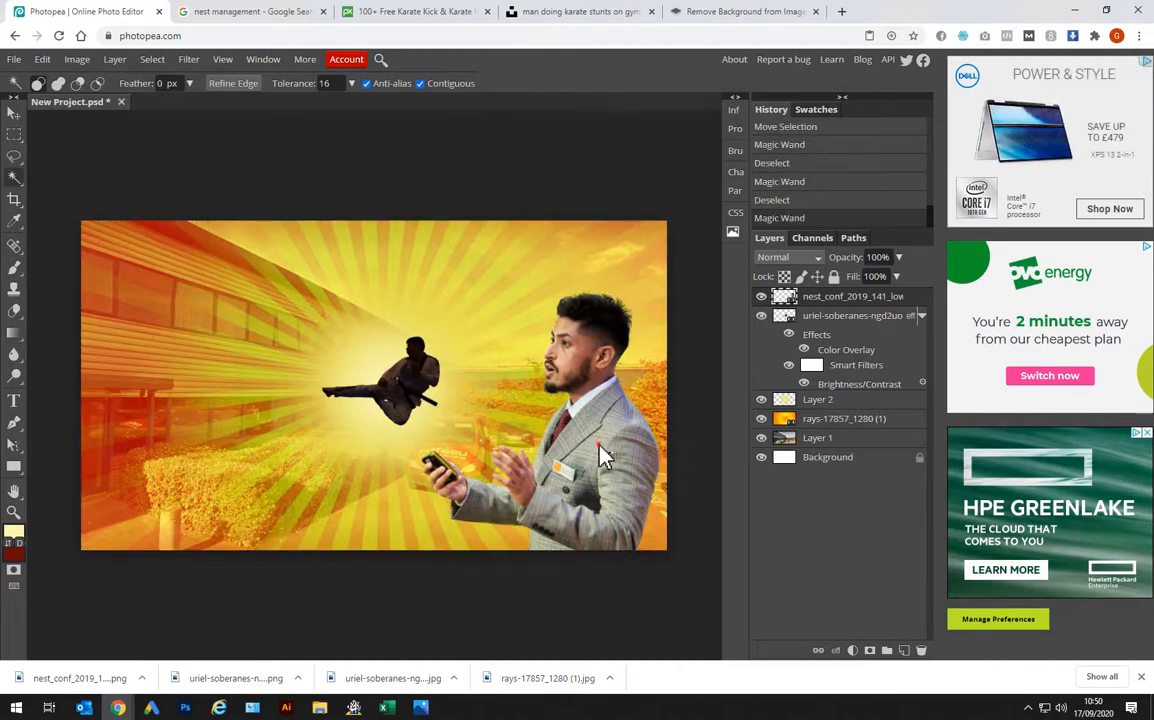
{"action": "left_click", "coordinate": [498, 418]}
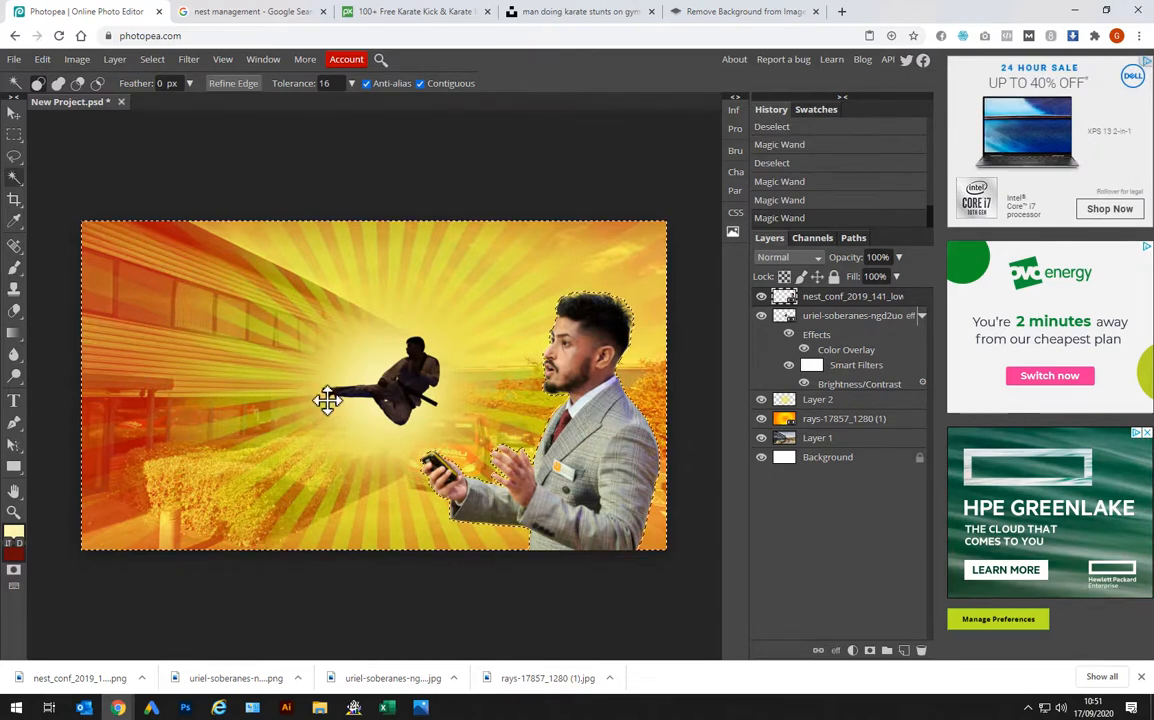
Clear the selection and try the Magic Wand on the sunburst stripes of the rays-17857_1280 (1) layer
{"action": "left_click", "coordinate": [785, 418]}
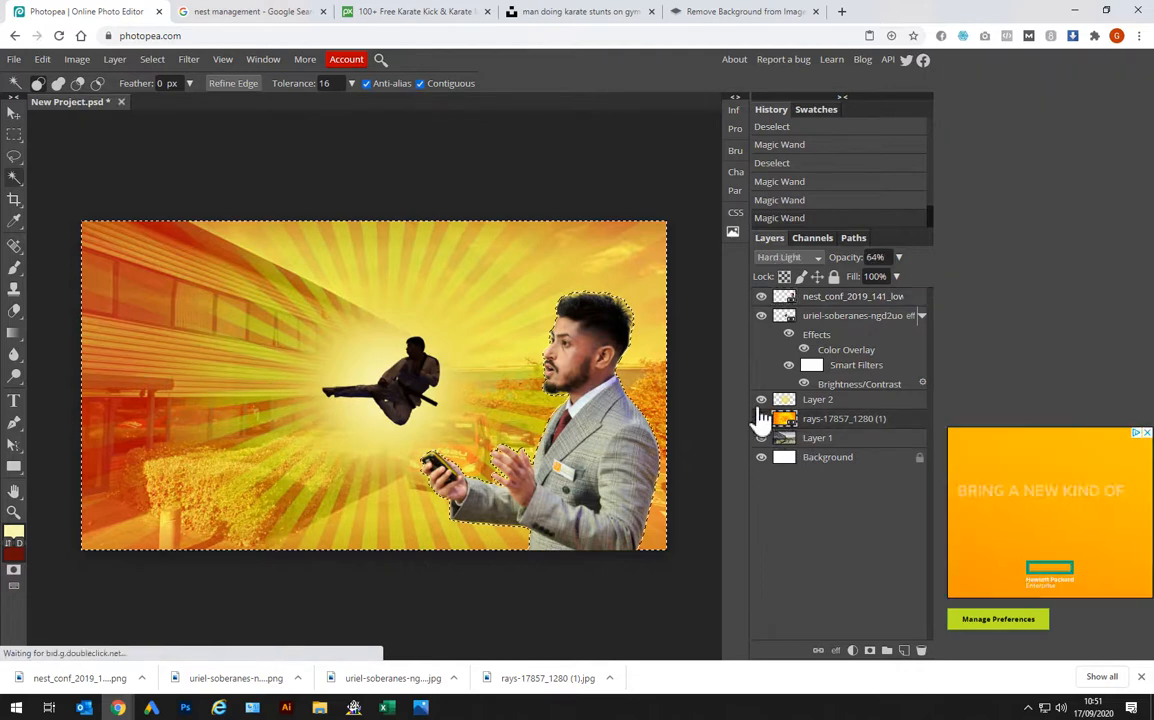
{"action": "key", "text": "ctrl+d"}
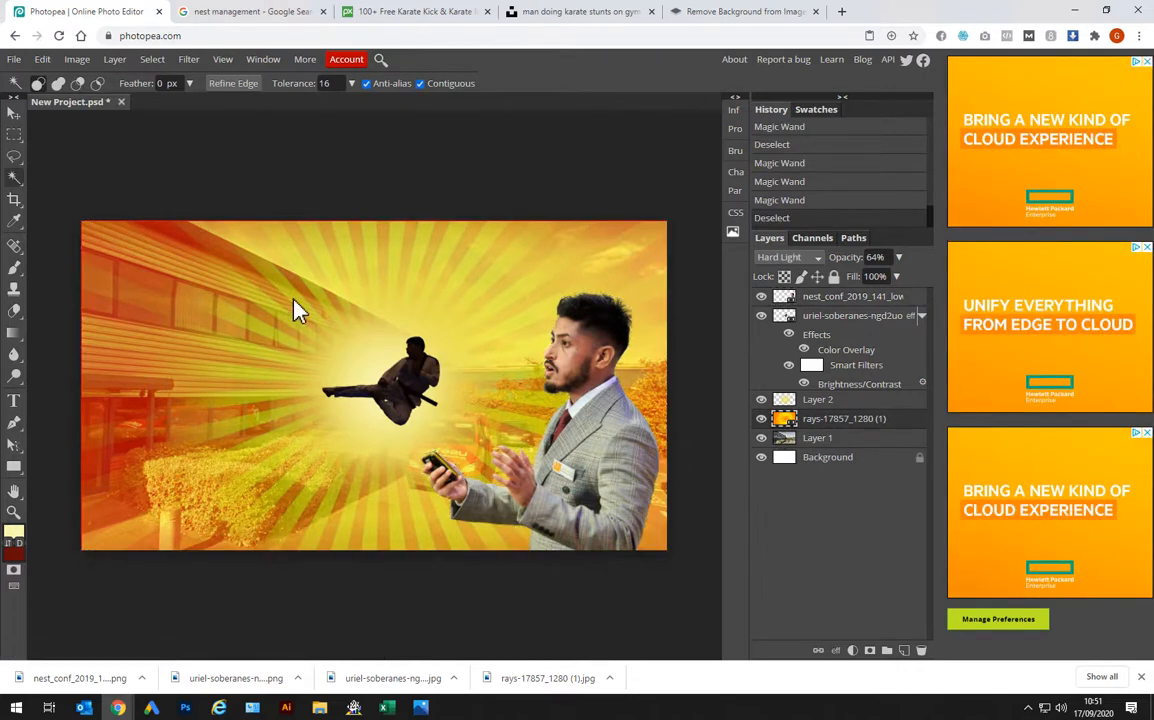
{"action": "left_click", "coordinate": [324, 290]}
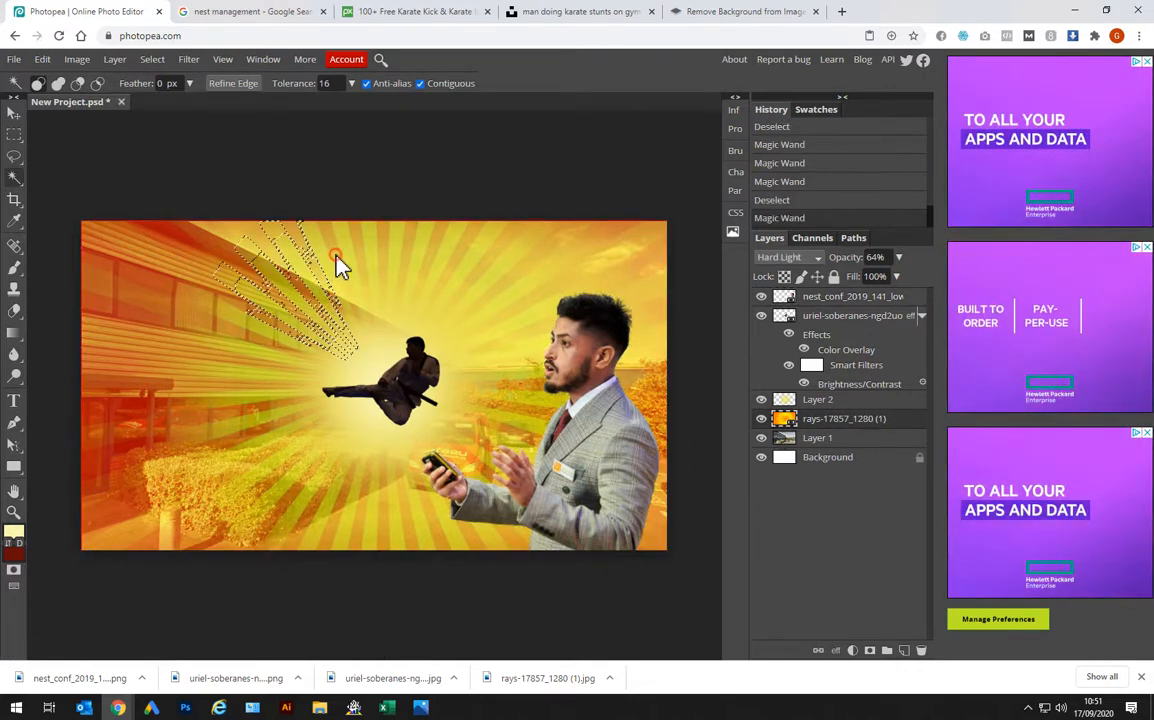
{"action": "left_click", "coordinate": [340, 263]}
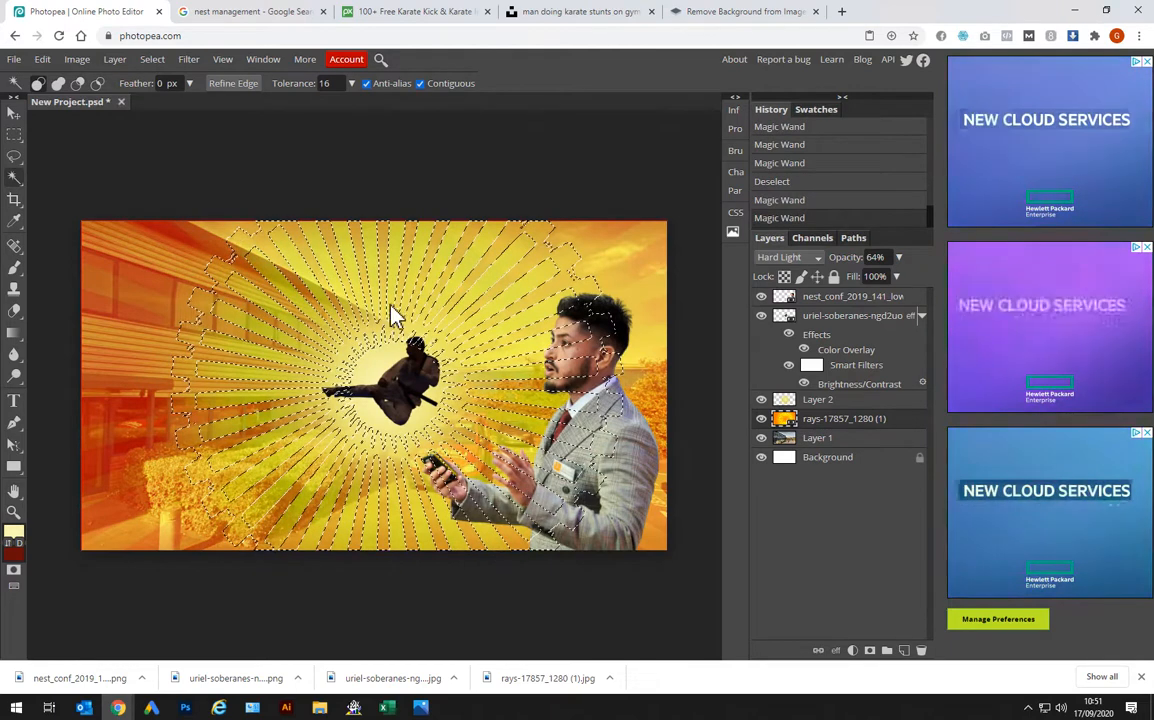
Select the presenter's silhouette by selecting the empty area of the nest_conf_2019_141 layer with the Magic Wand and inverting the selection
{"action": "left_click", "coordinate": [842, 303]}
{"action": "left_click", "coordinate": [448, 246]}
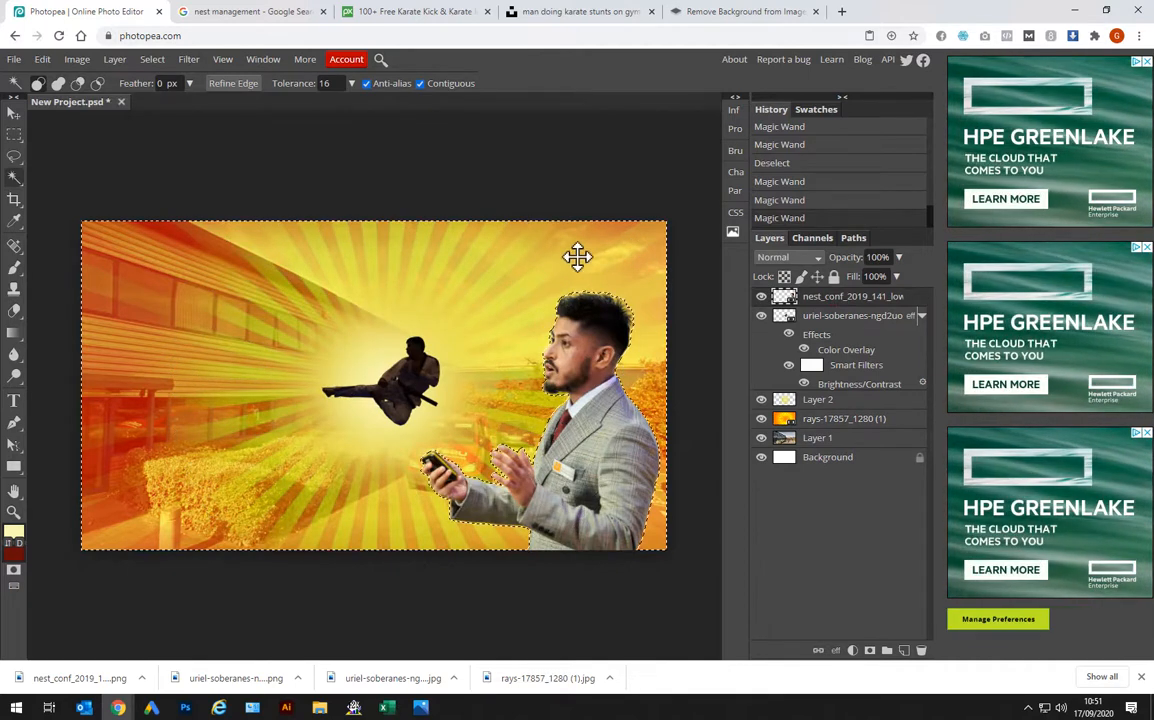
{"action": "right_click", "coordinate": [471, 356]}
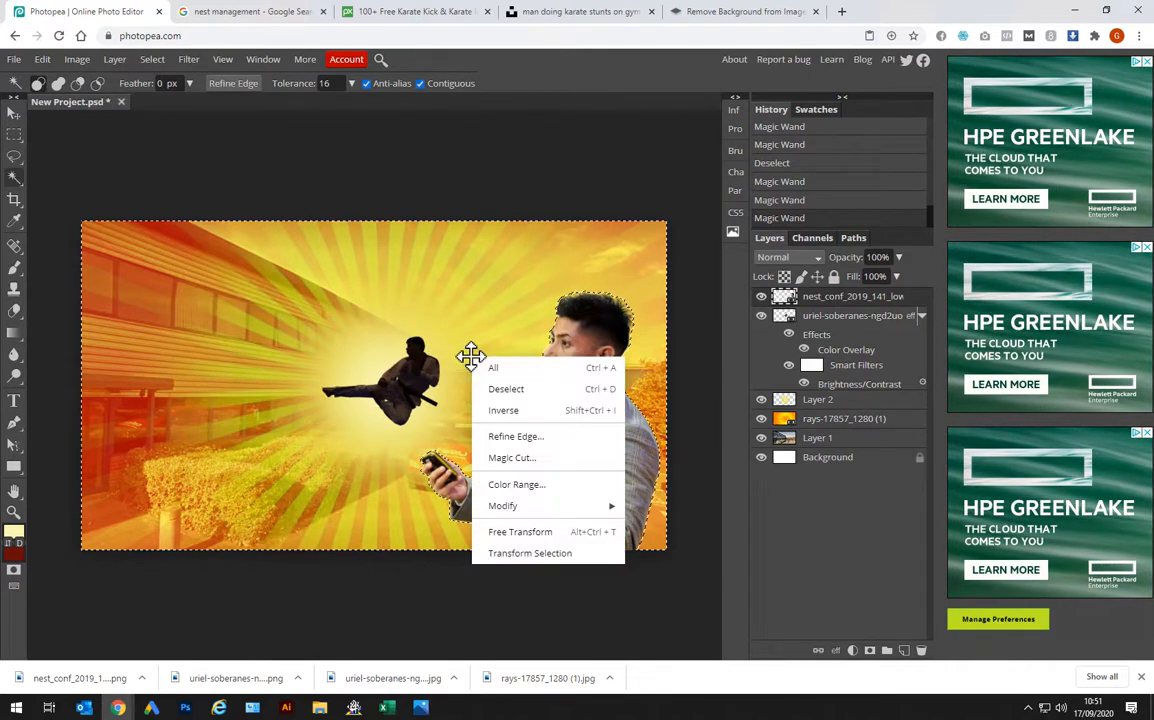
{"action": "left_click", "coordinate": [533, 413]}
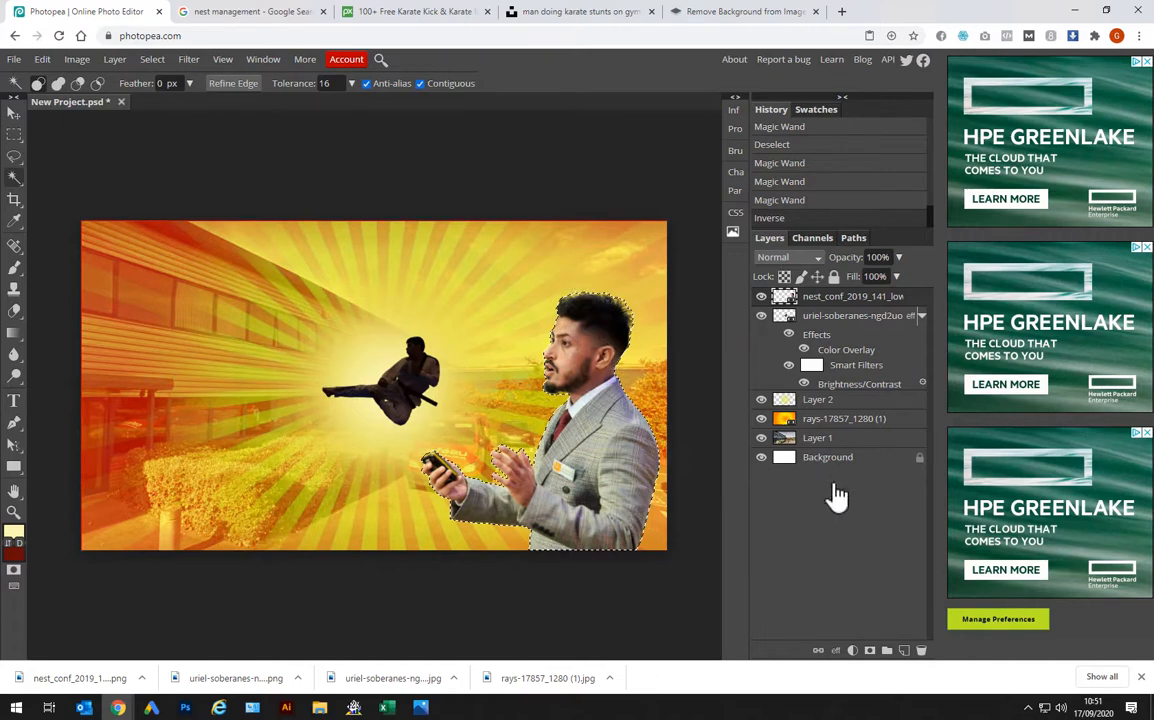
Add a new empty layer above the presenter cutout and check the portrait shading in the Cobra Kai reference thumbnail
{"action": "left_click", "coordinate": [905, 652]}
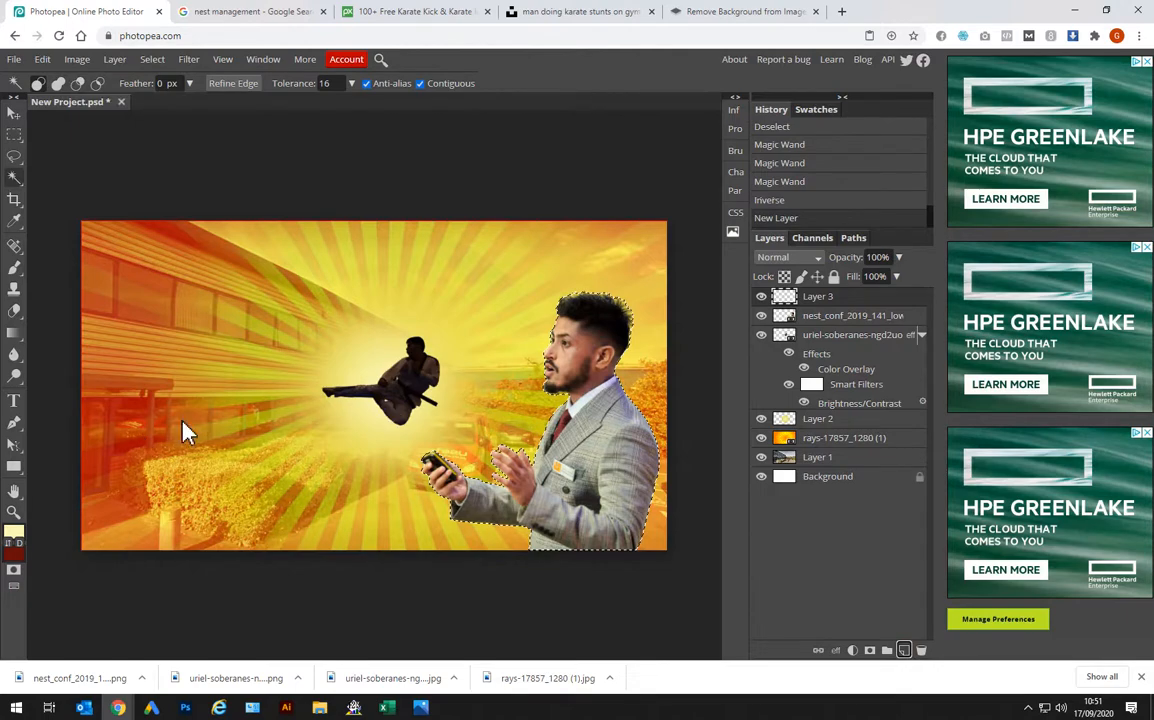
{"action": "key", "text": "alt+Tab"}
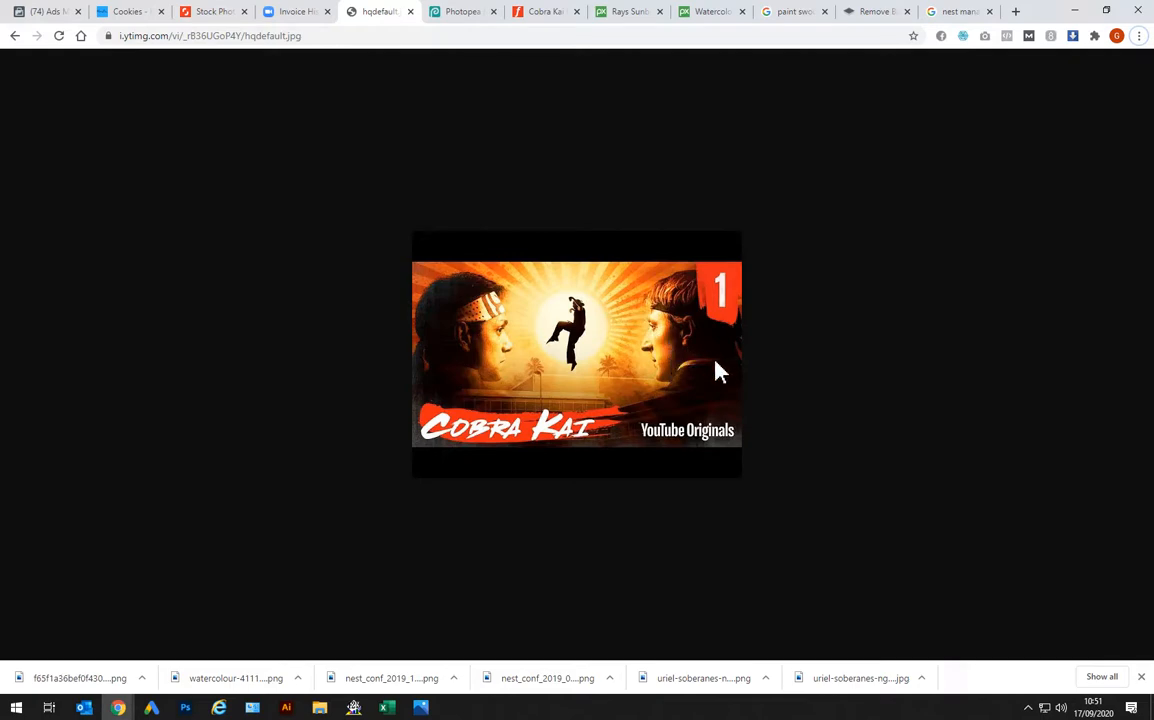
{"action": "key", "text": "alt+Tab"}
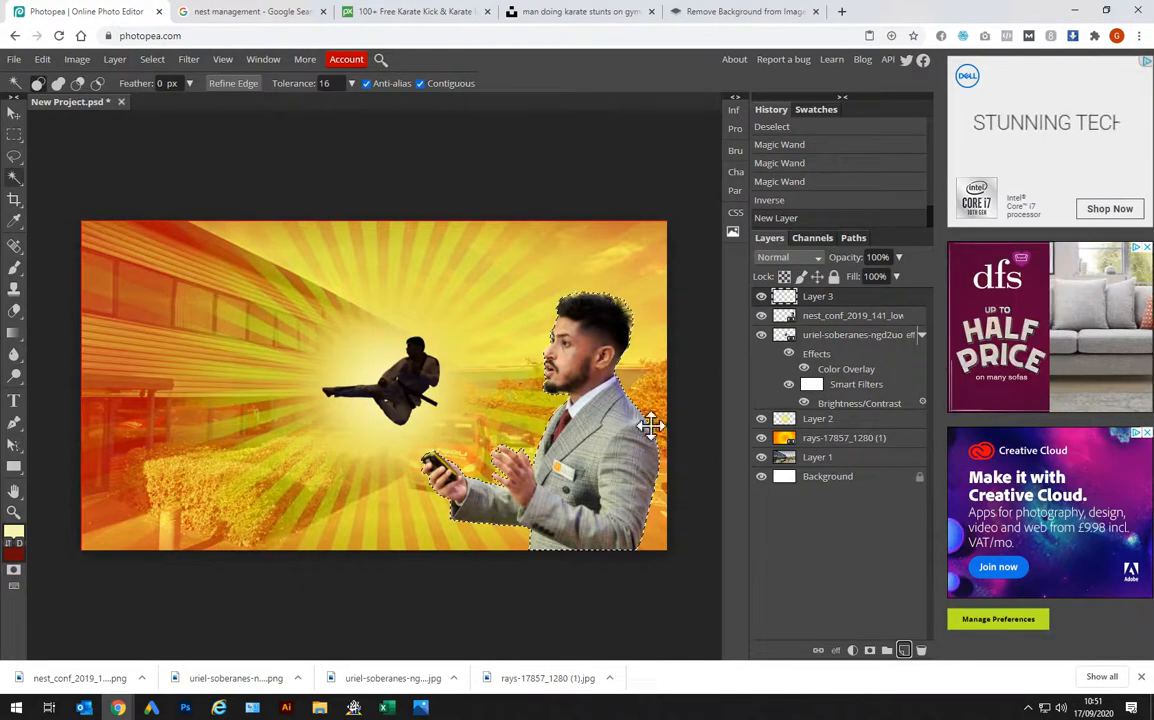
Set the foreground colour to pale yellow f5f3a0 and the background colour to dark red 661407
{"action": "left_click", "coordinate": [14, 536]}
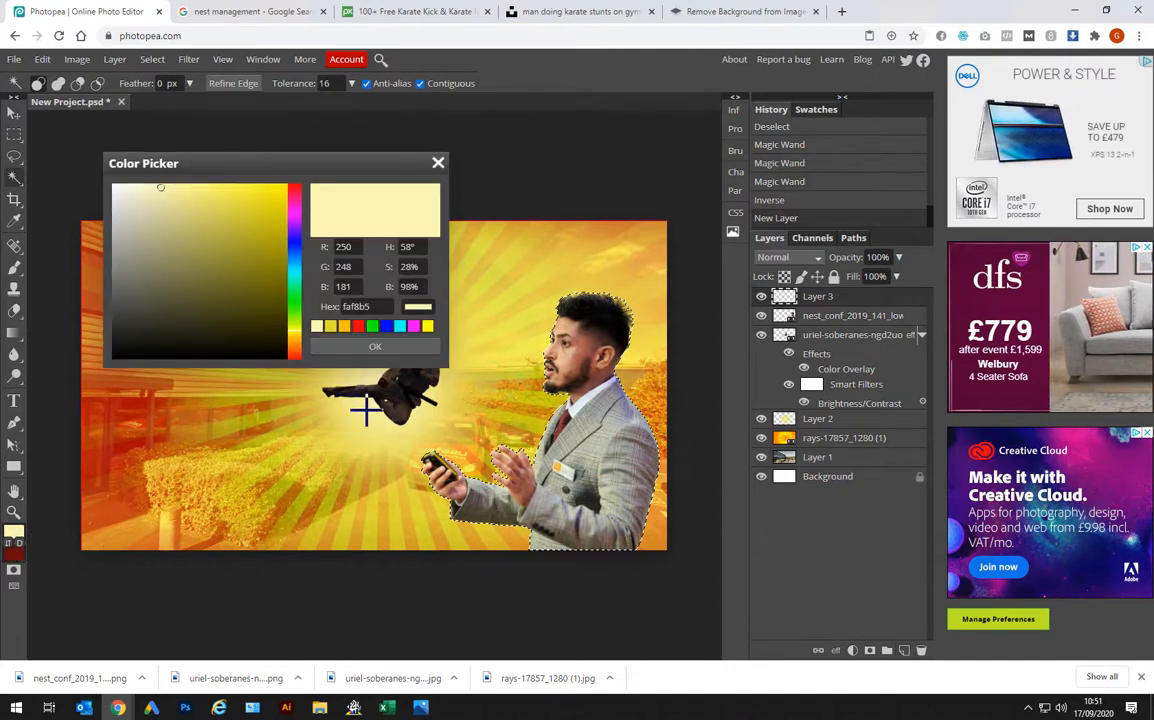
{"action": "left_click", "coordinate": [173, 191]}
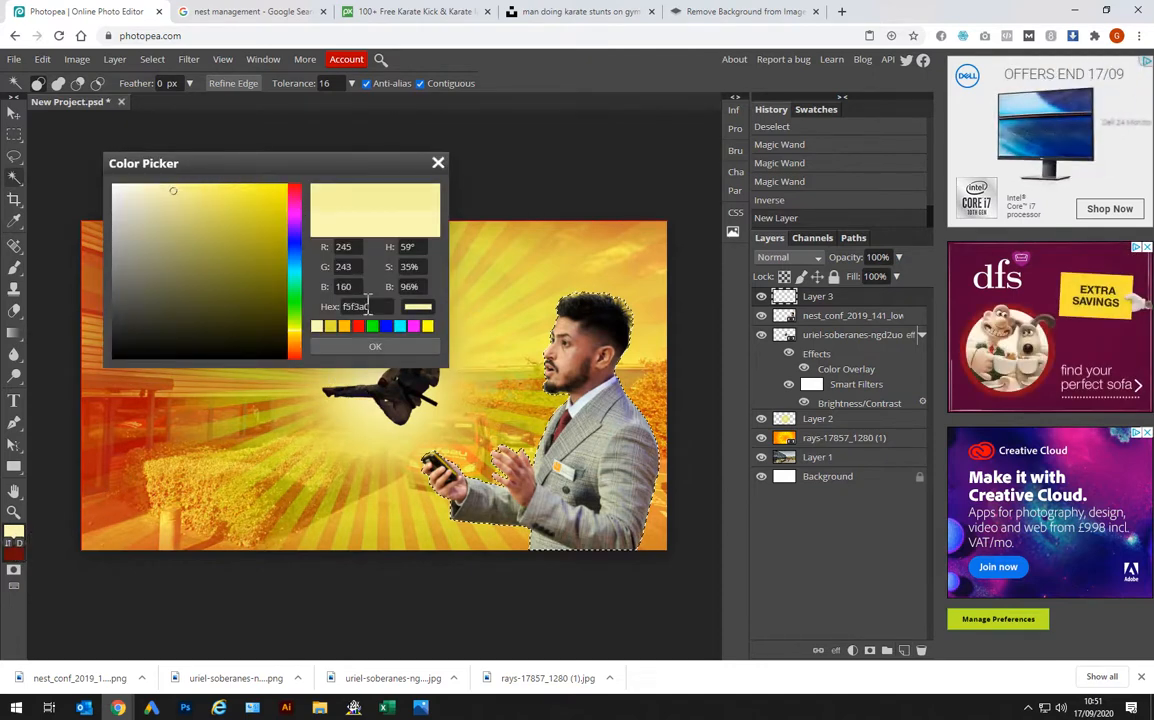
{"action": "left_click", "coordinate": [372, 348]}
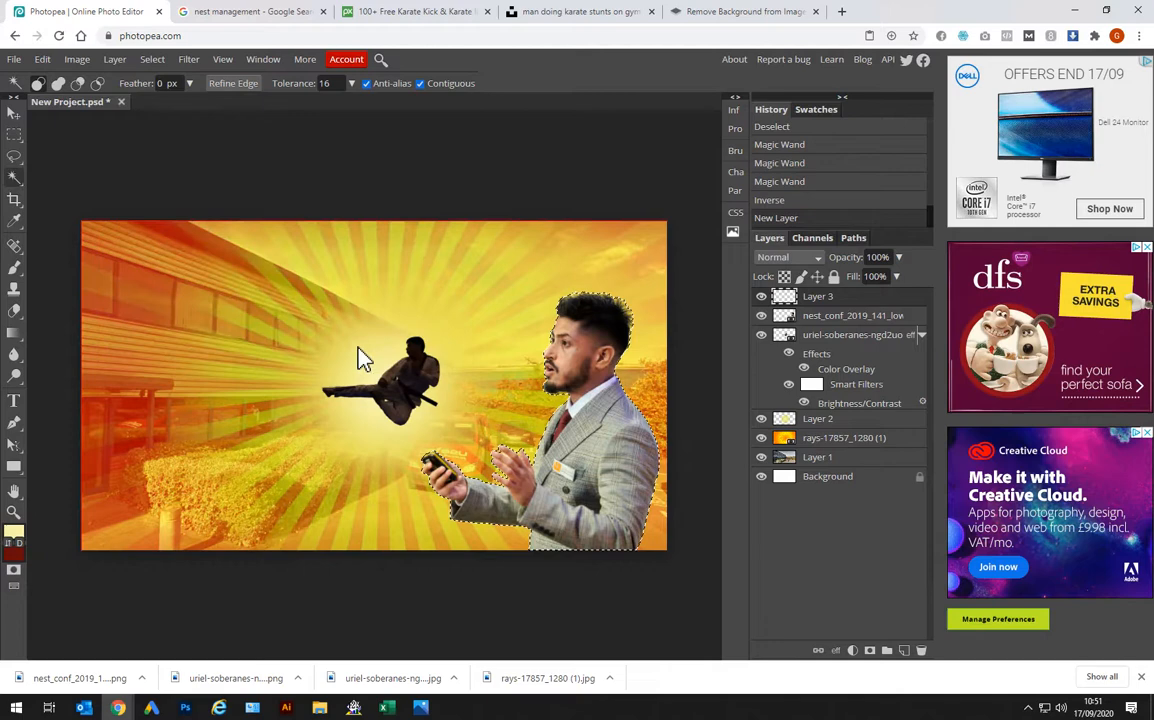
{"action": "left_click", "coordinate": [14, 556]}
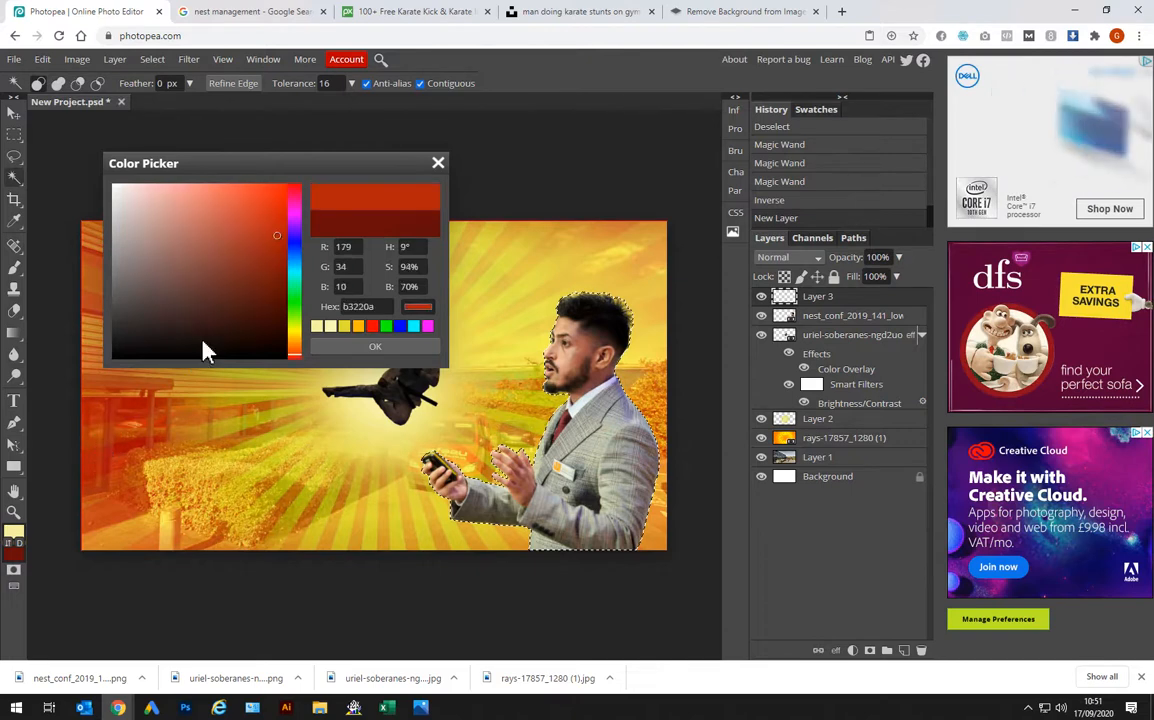
{"action": "left_click", "coordinate": [275, 268]}
{"action": "left_click_drag", "start_coordinate": [277, 275], "coordinate": [277, 294]}
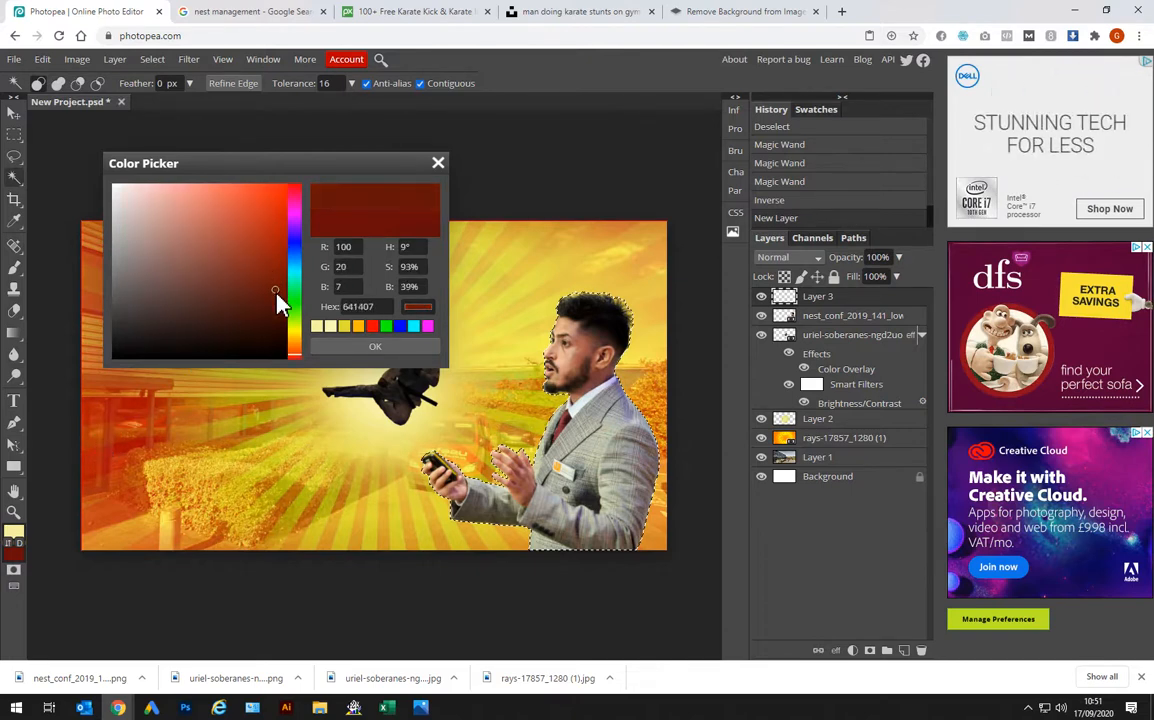
{"action": "left_click", "coordinate": [355, 350]}
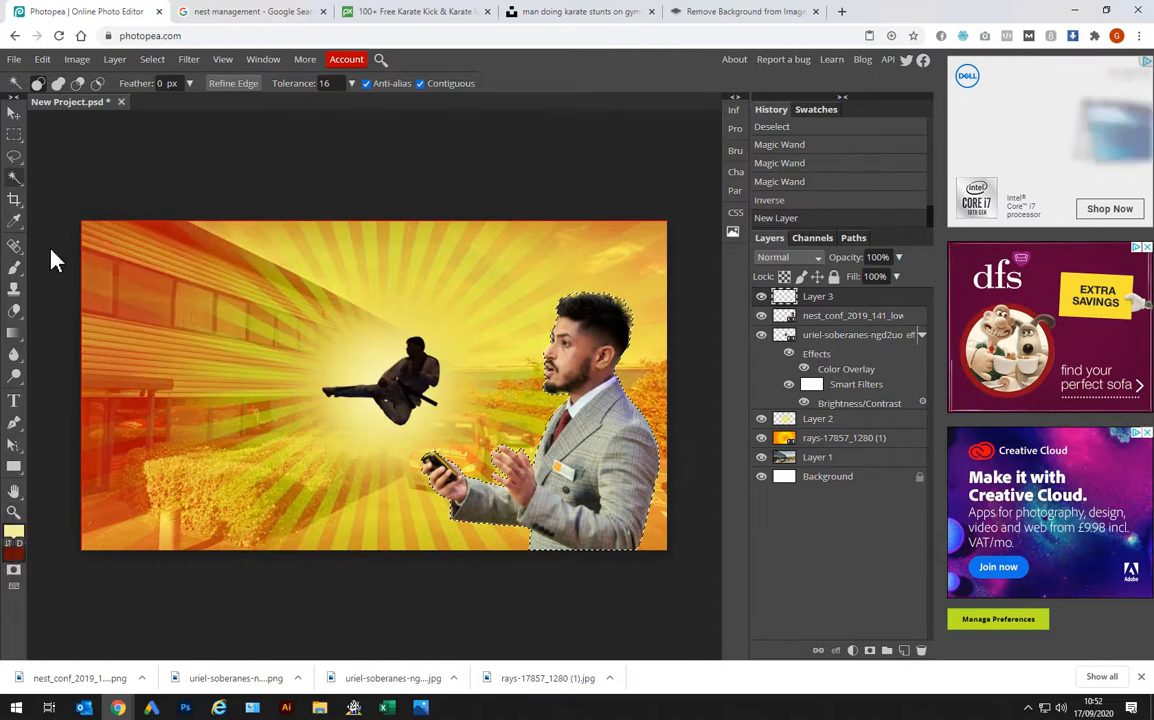
Draw a linear foreground-to-background gradient on Layer 3 across the presenter selection, from pale yellow at his chest to dark red behind his back
{"action": "right_click", "coordinate": [14, 338]}
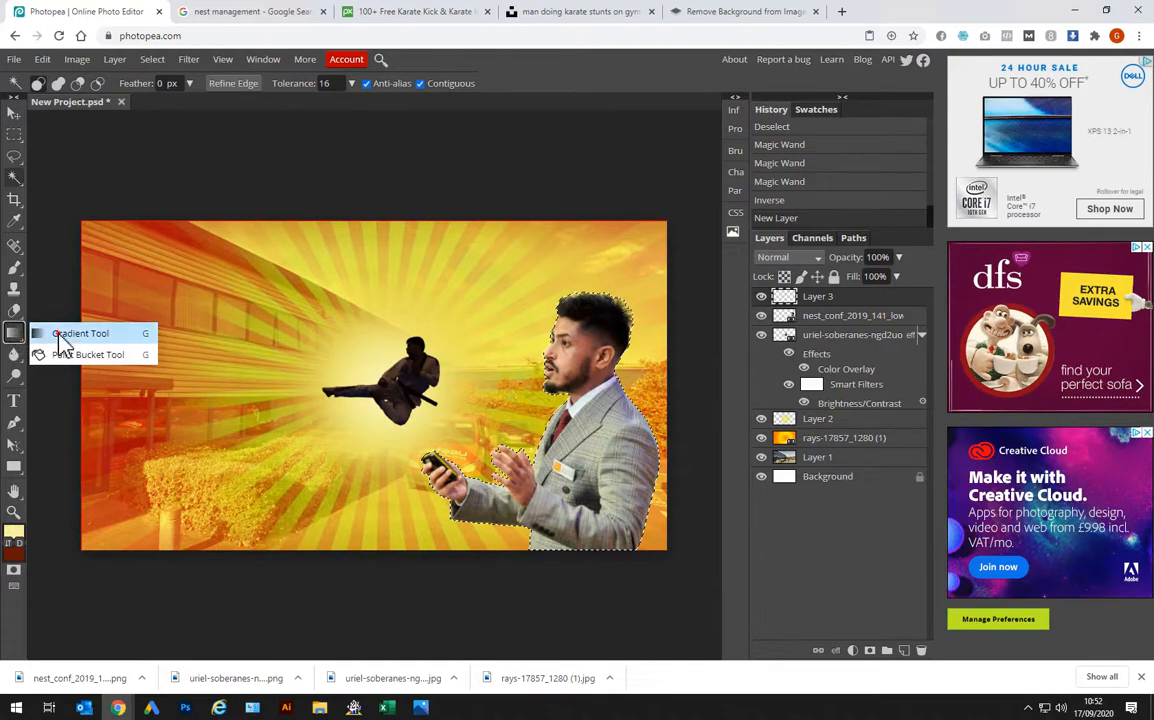
{"action": "left_click", "coordinate": [55, 336]}
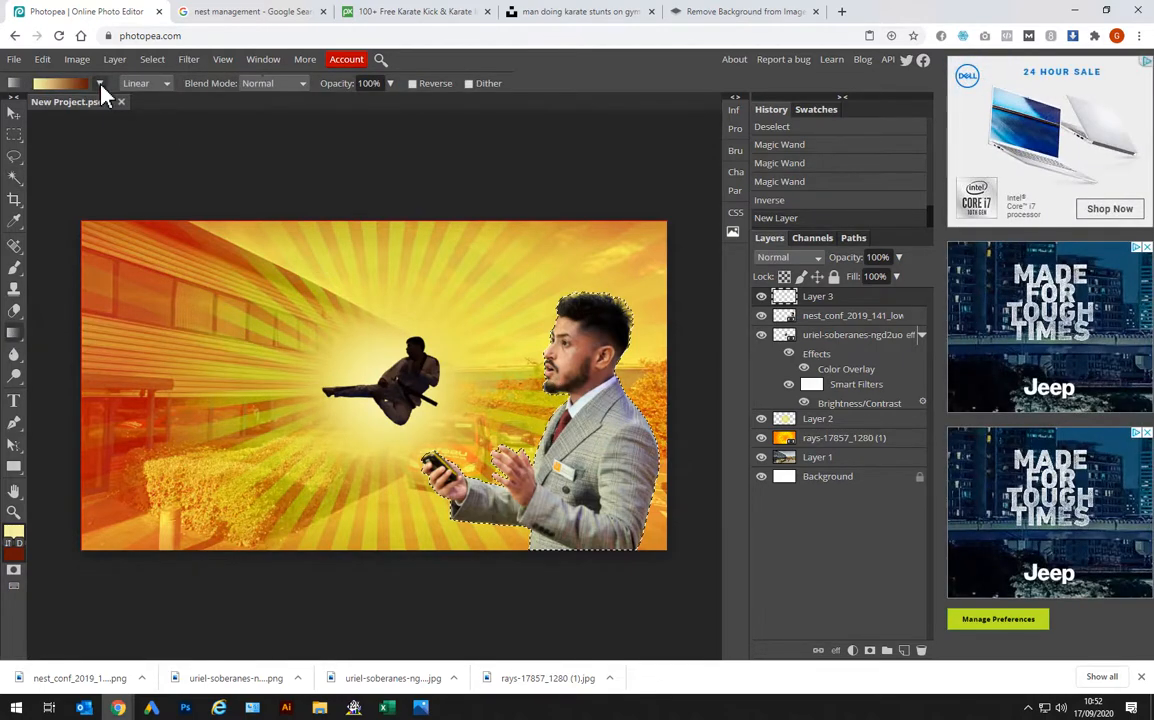
{"action": "left_click", "coordinate": [99, 84]}
{"action": "left_click", "coordinate": [56, 76]}
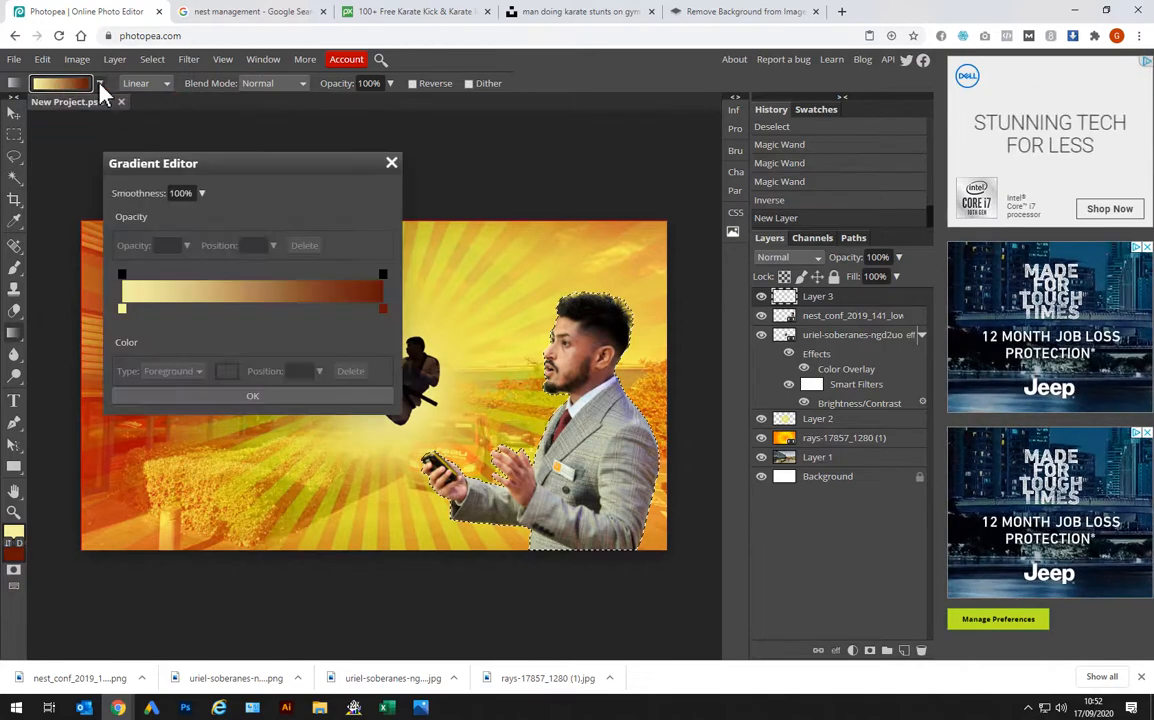
{"action": "left_click", "coordinate": [391, 162]}
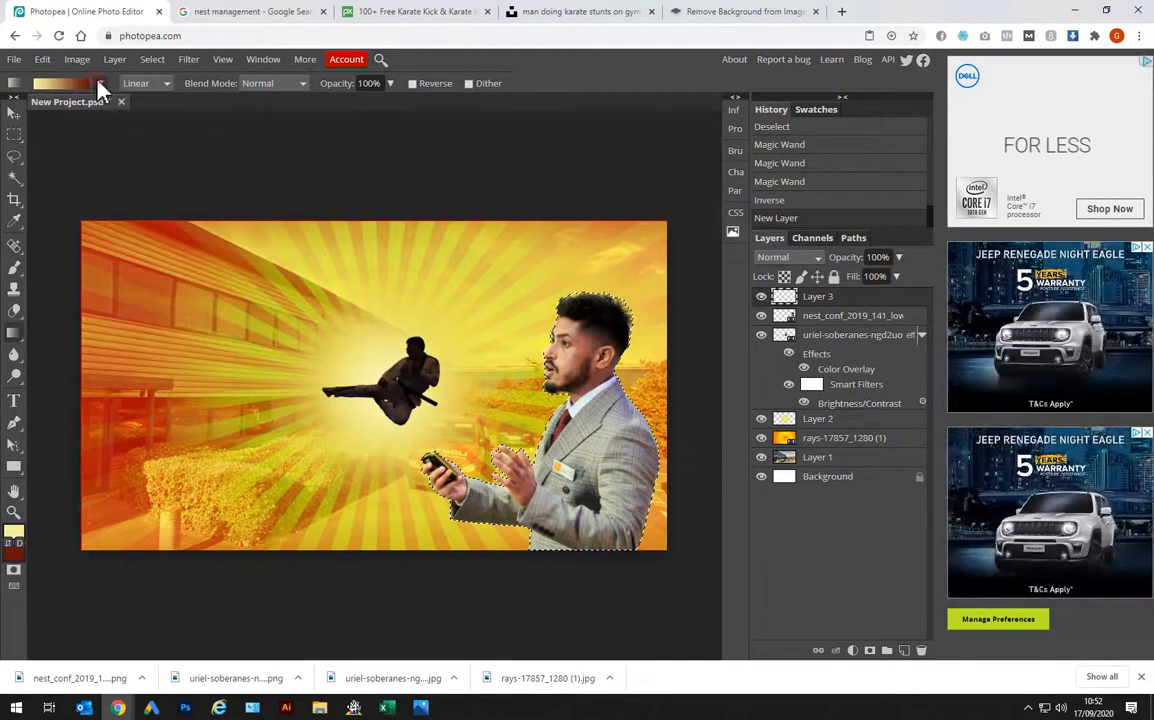
{"action": "left_click", "coordinate": [99, 84]}
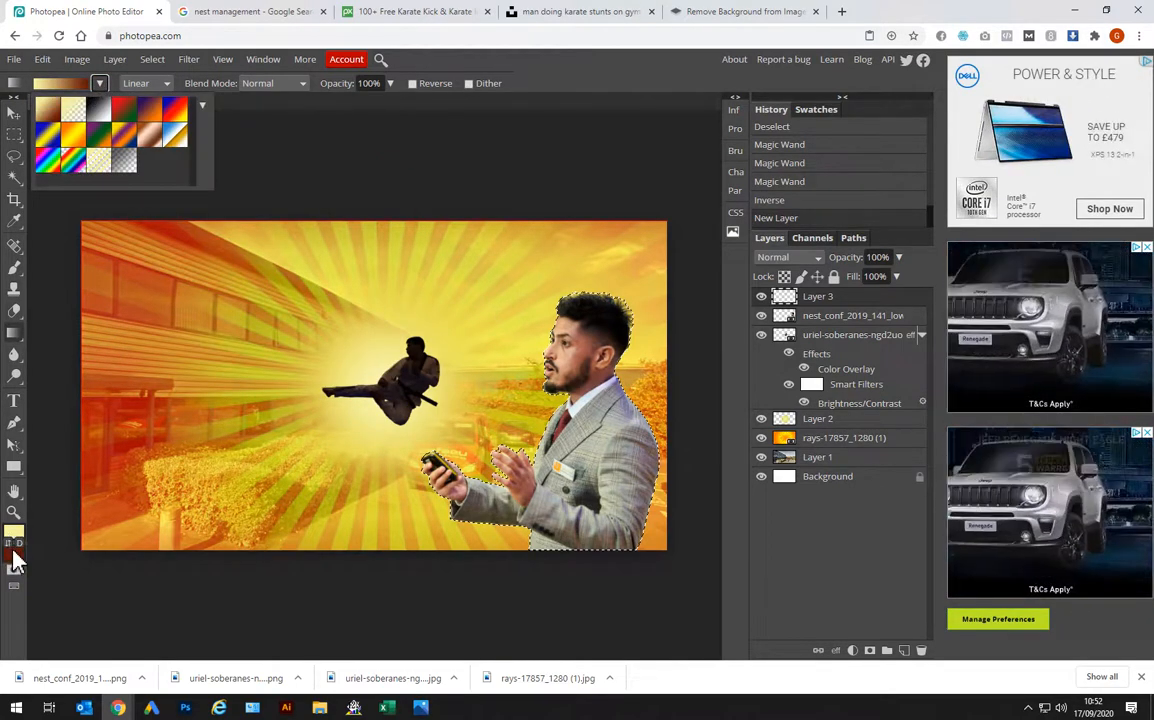
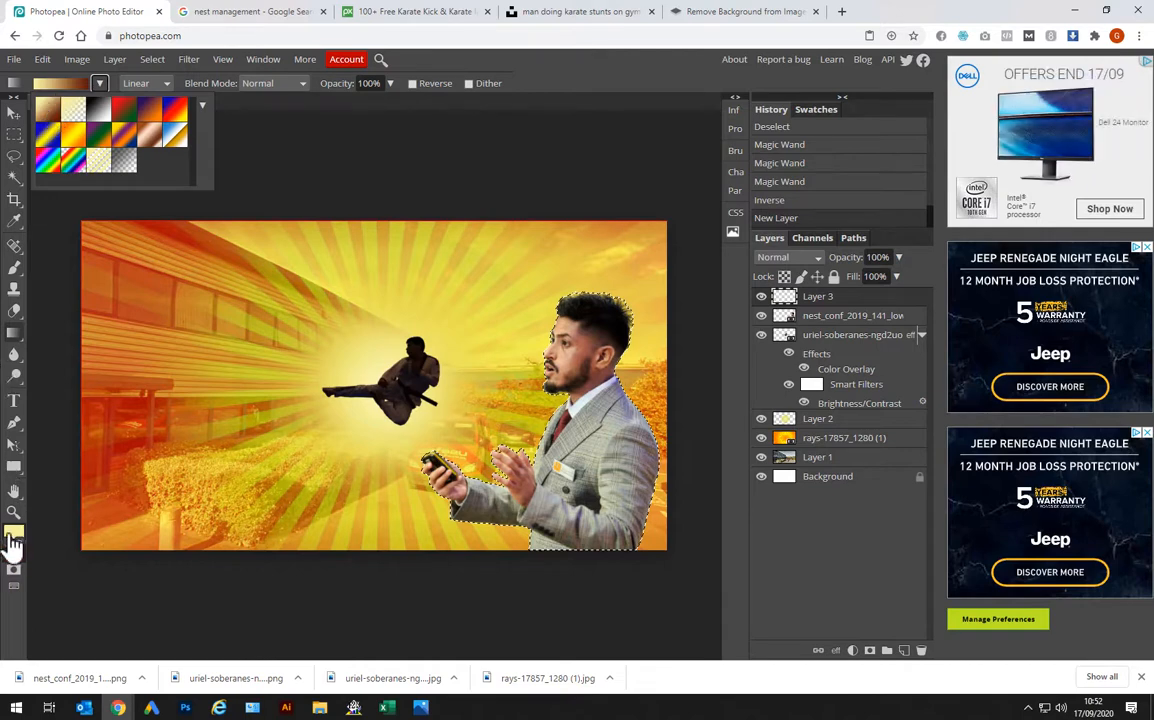
{"action": "left_click_drag", "start_coordinate": [575, 420], "coordinate": [667, 442]}
{"action": "key", "text": "ctrl+z"}
{"action": "key", "text": "ctrl+z"}
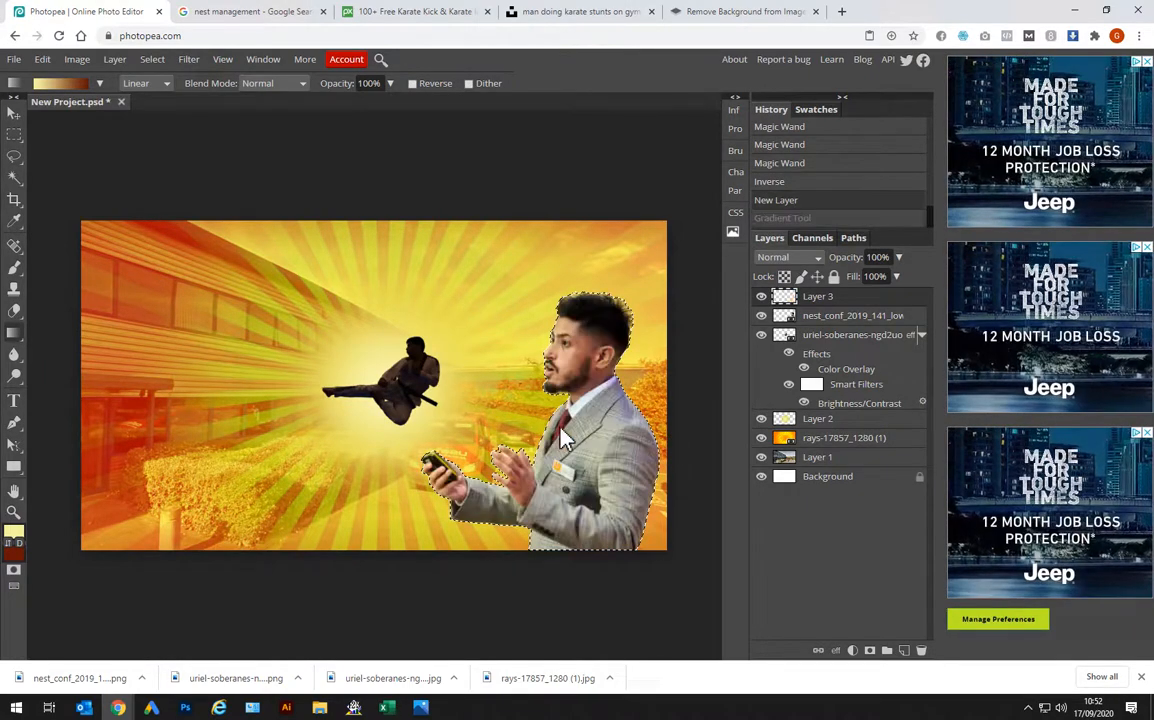
{"action": "key", "text": "ctrl+shift+z"}
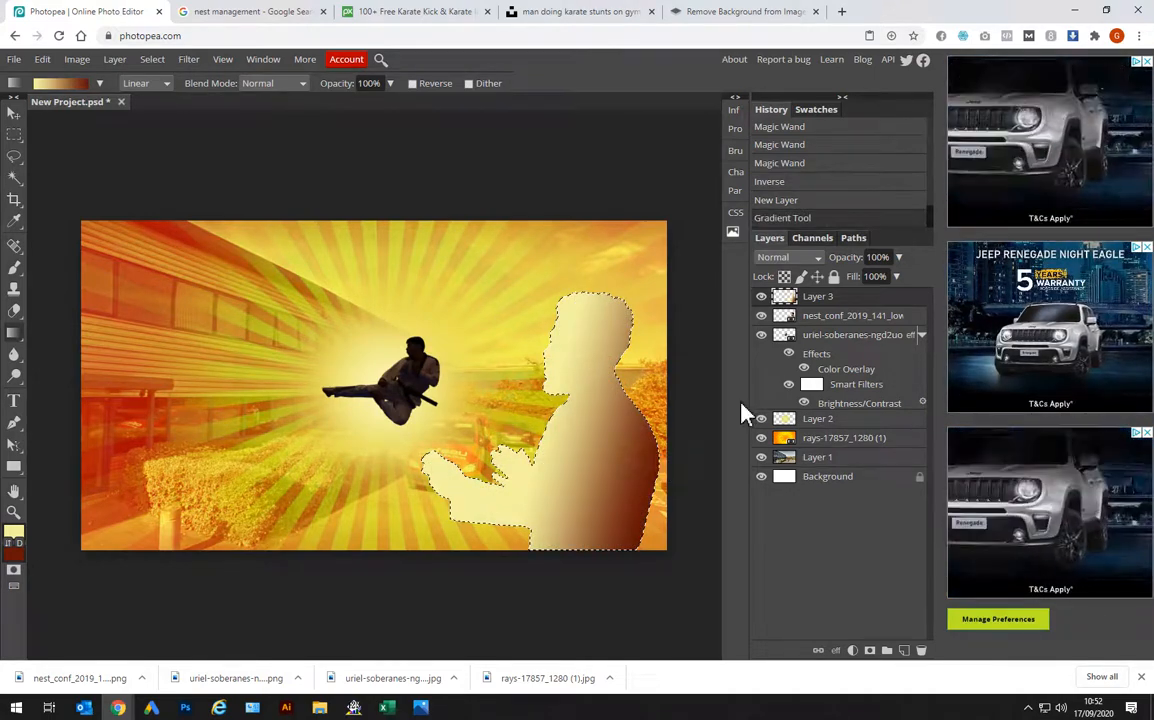
Compare the presenter with and without Layer 3, then set that layer's blend mode to Overlay and its opacity to 87%
{"action": "left_click", "coordinate": [760, 299]}
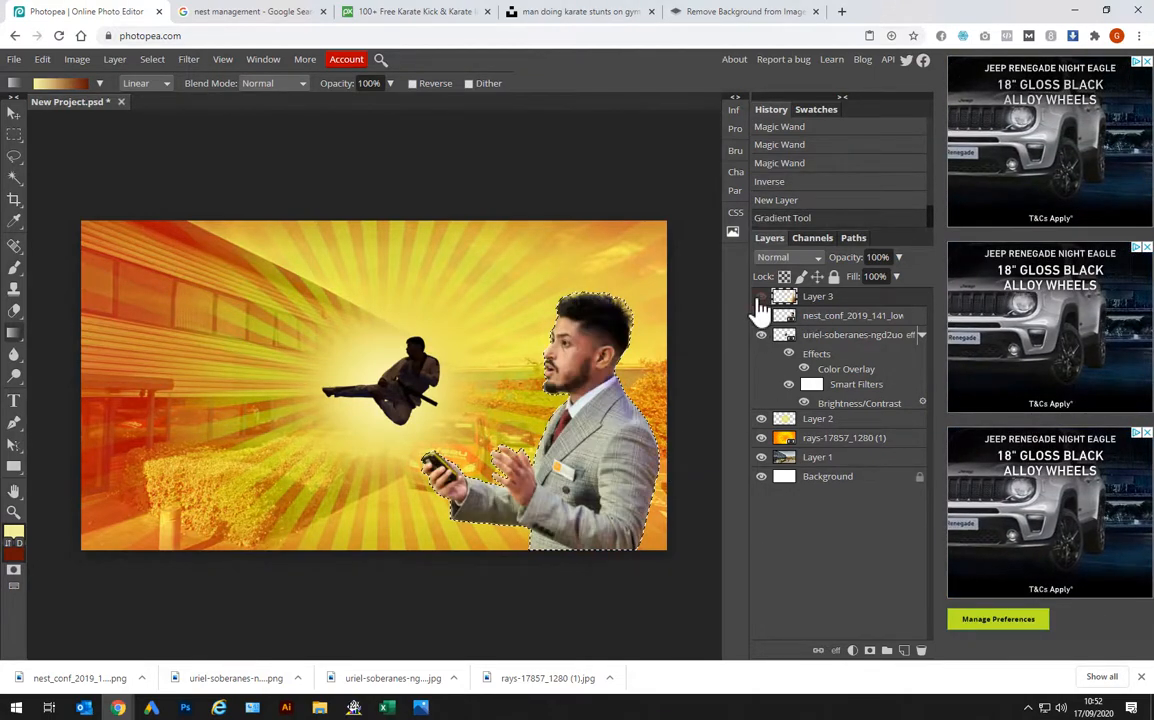
{"action": "left_click", "coordinate": [760, 299]}
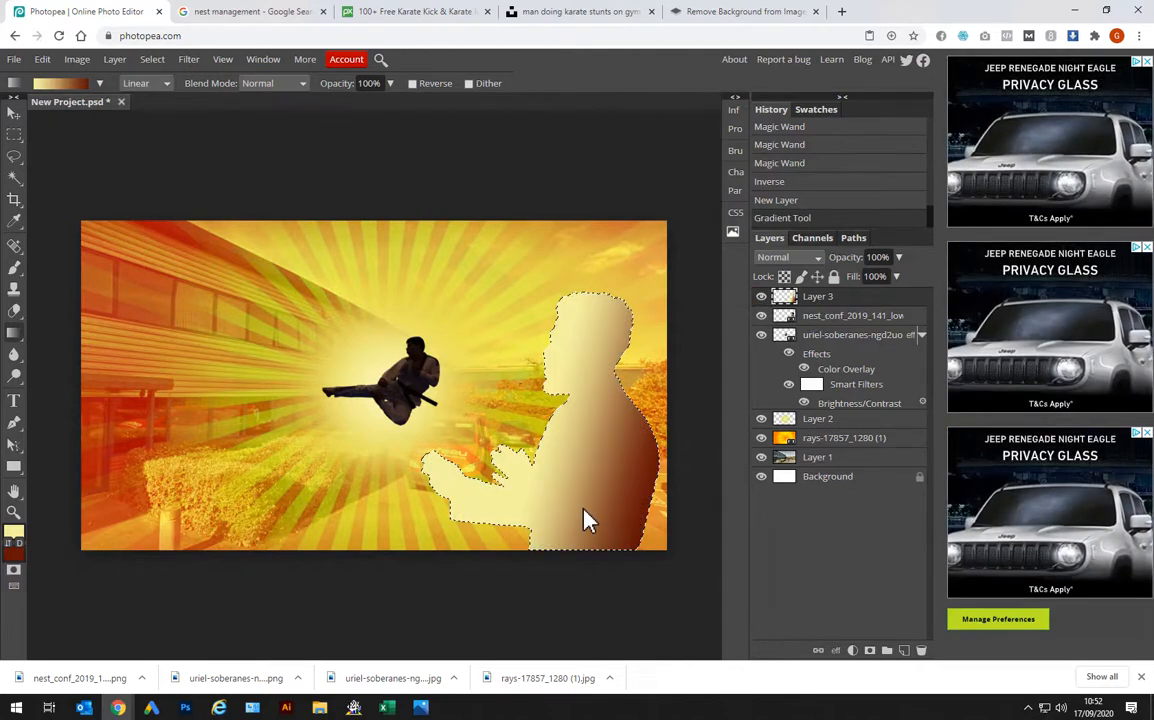
{"action": "left_click", "coordinate": [814, 259]}
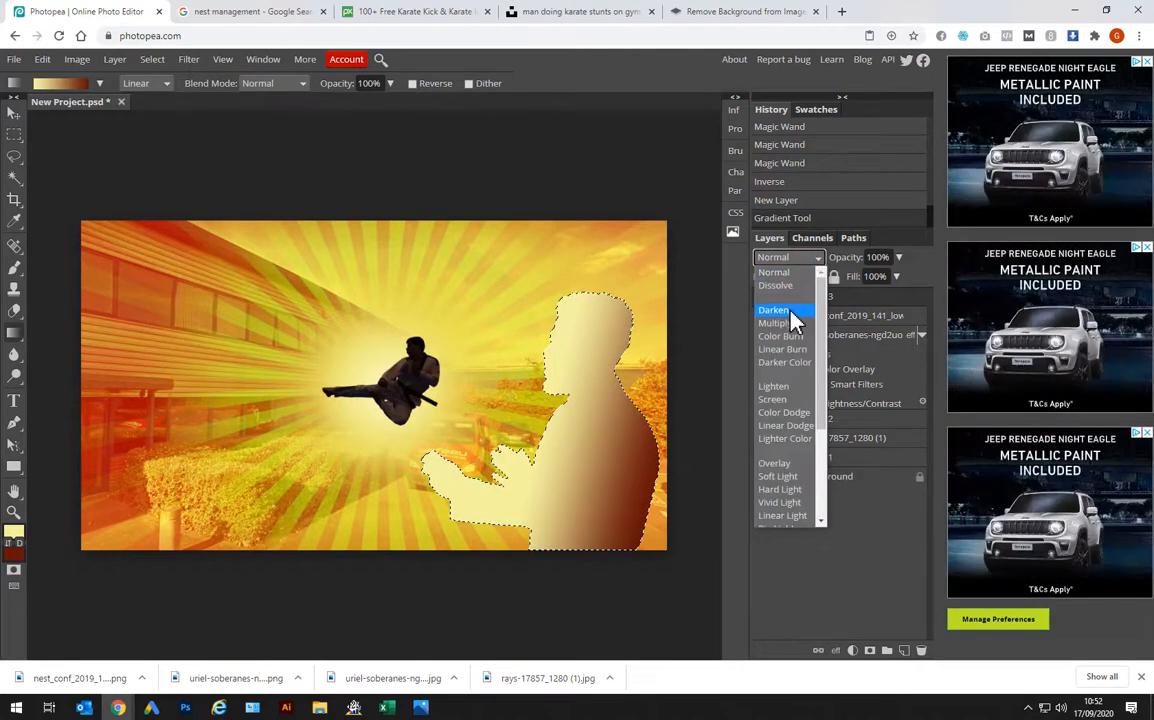
{"action": "left_click", "coordinate": [779, 466]}
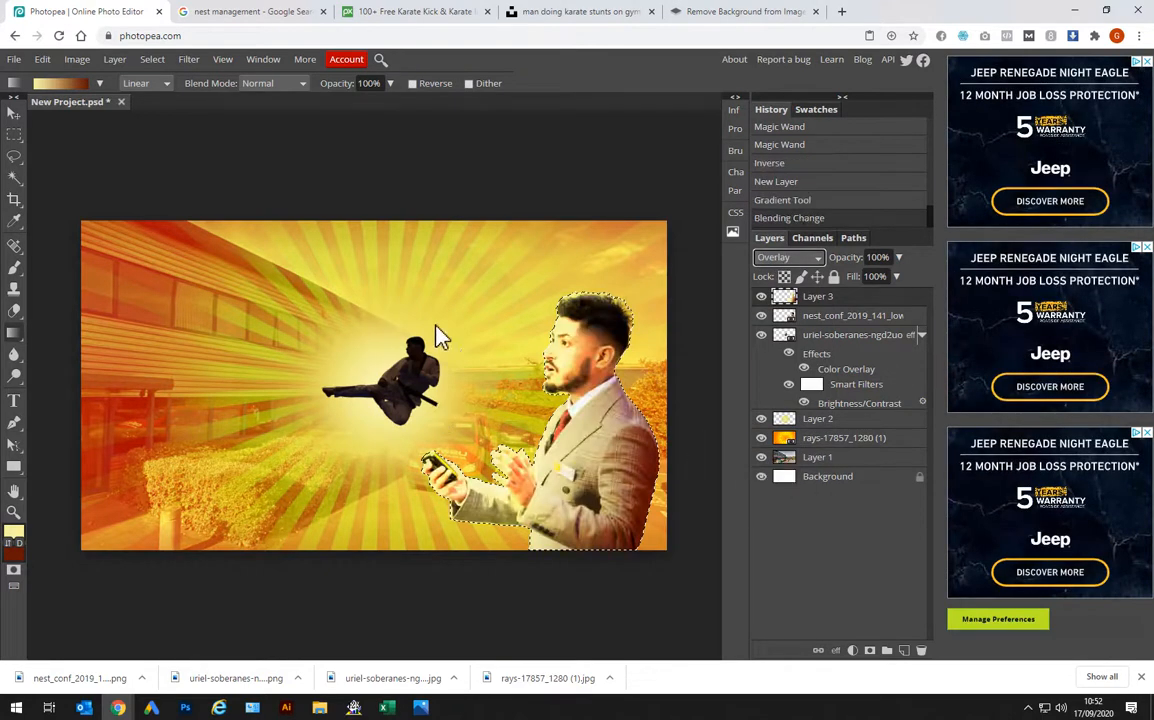
{"action": "left_click", "coordinate": [898, 257]}
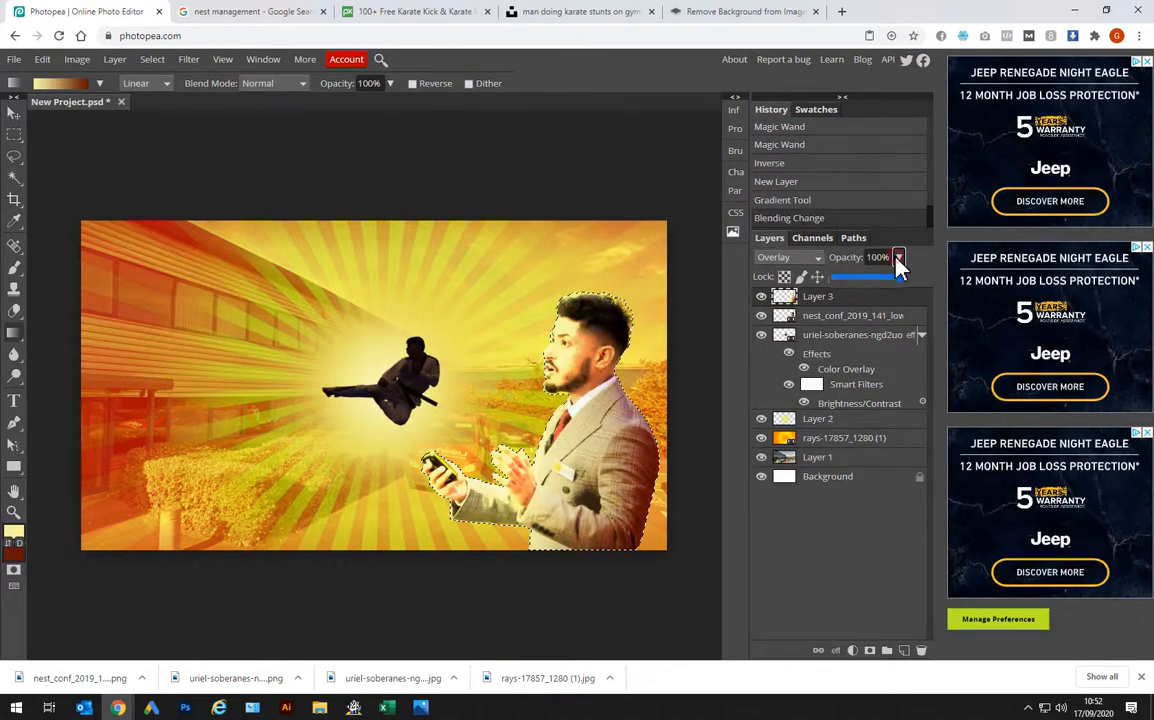
{"action": "mouse_move", "coordinate": [900, 285]}
{"action": "left_mouse_down"}
{"action": "mouse_move", "coordinate": [873, 287]}
{"action": "mouse_move", "coordinate": [893, 280]}
{"action": "left_mouse_up"}
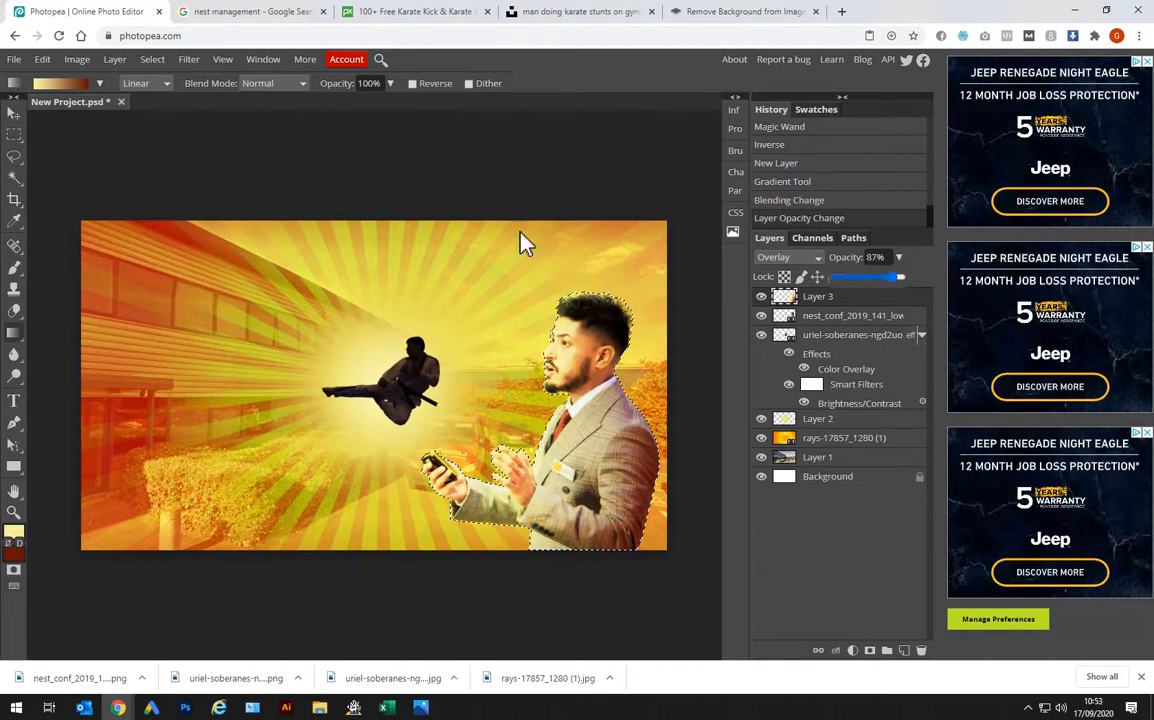
{"action": "left_click", "coordinate": [14, 155]}
{"action": "left_click", "coordinate": [249, 164]}
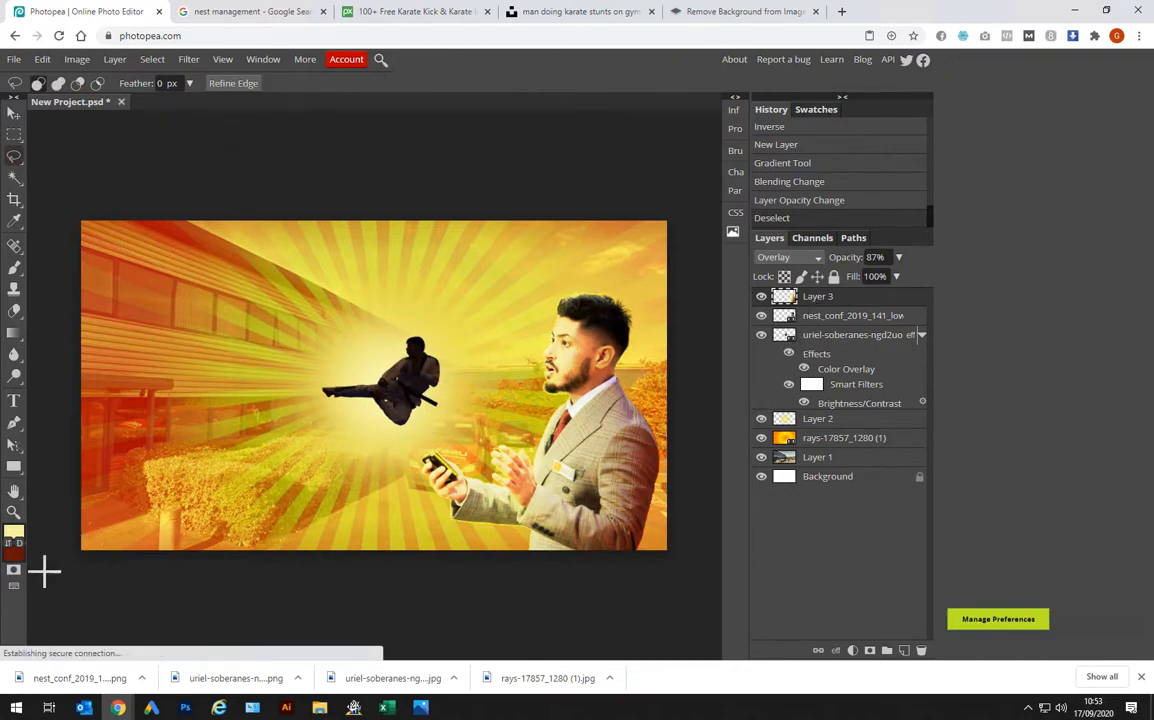
{"action": "left_click", "coordinate": [14, 551]}
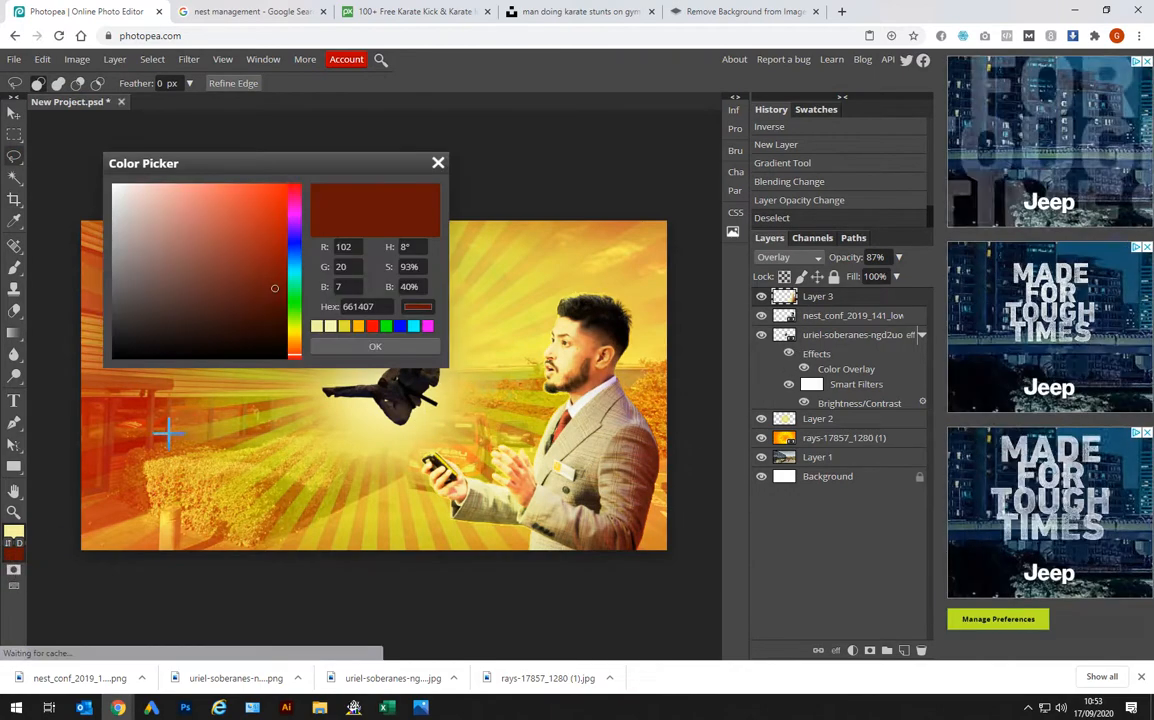
{"action": "left_click", "coordinate": [438, 162]}
{"action": "key", "text": "ctrl+z"}
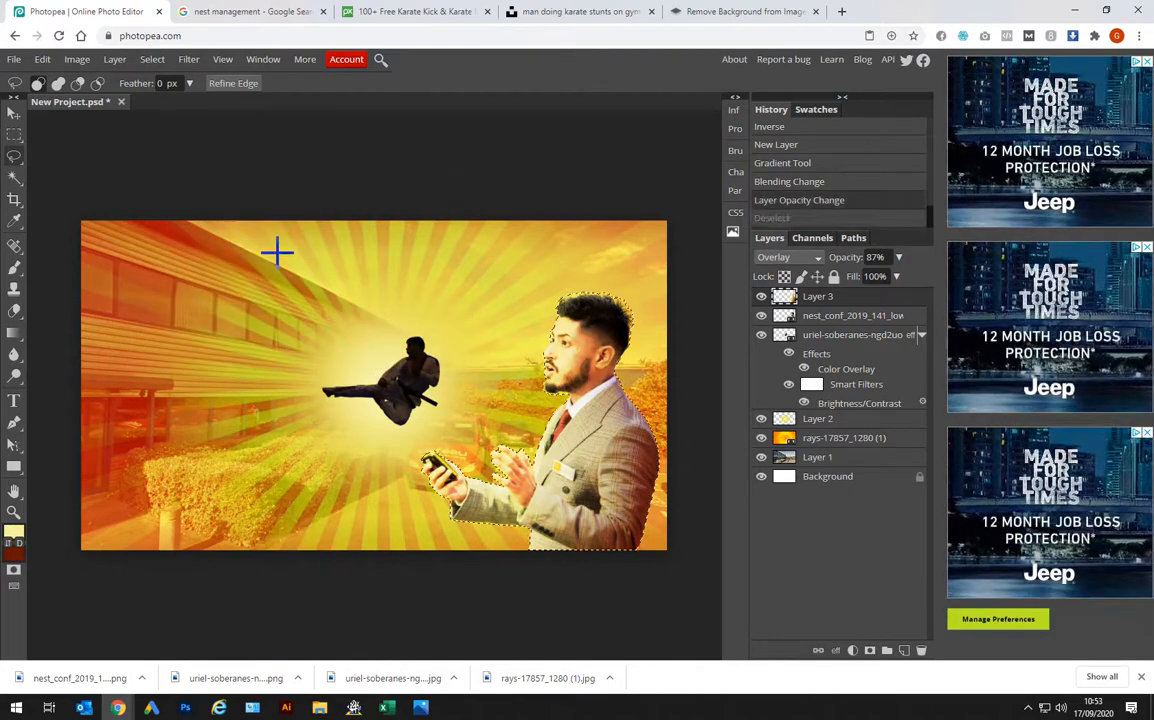
Darken the background colour to a deep brown and refill the presenter selection on Layer 3 with the updated gradient
{"action": "left_click", "coordinate": [14, 551]}
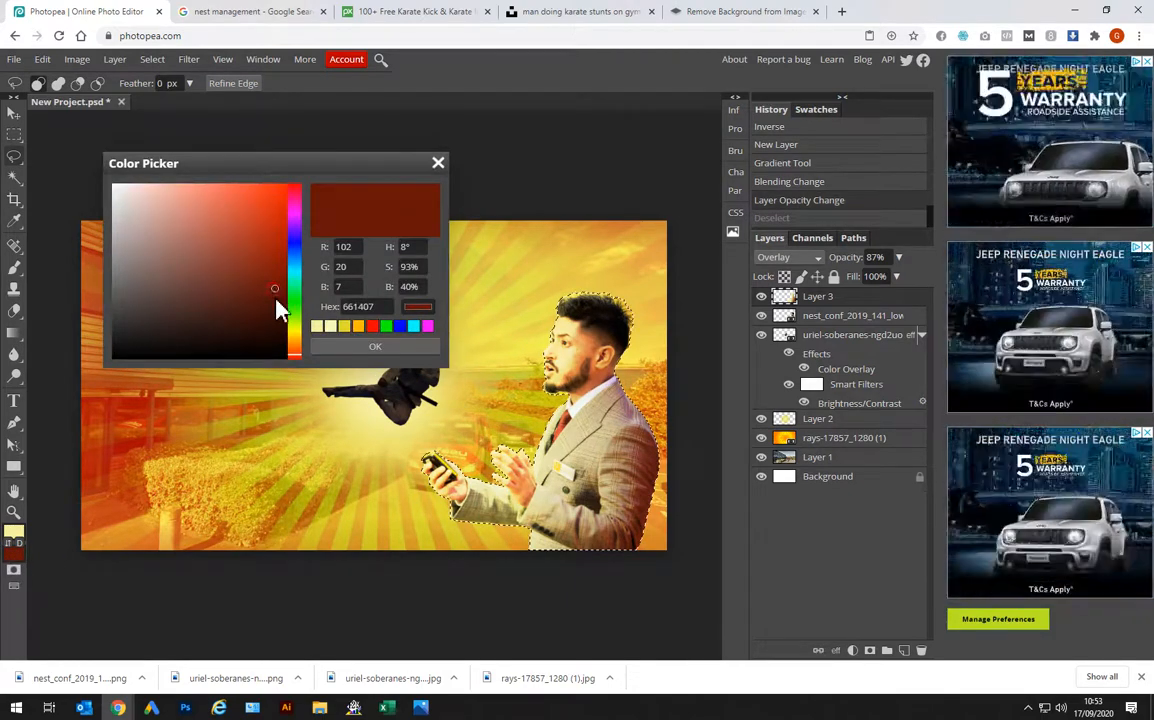
{"action": "left_click", "coordinate": [350, 346]}
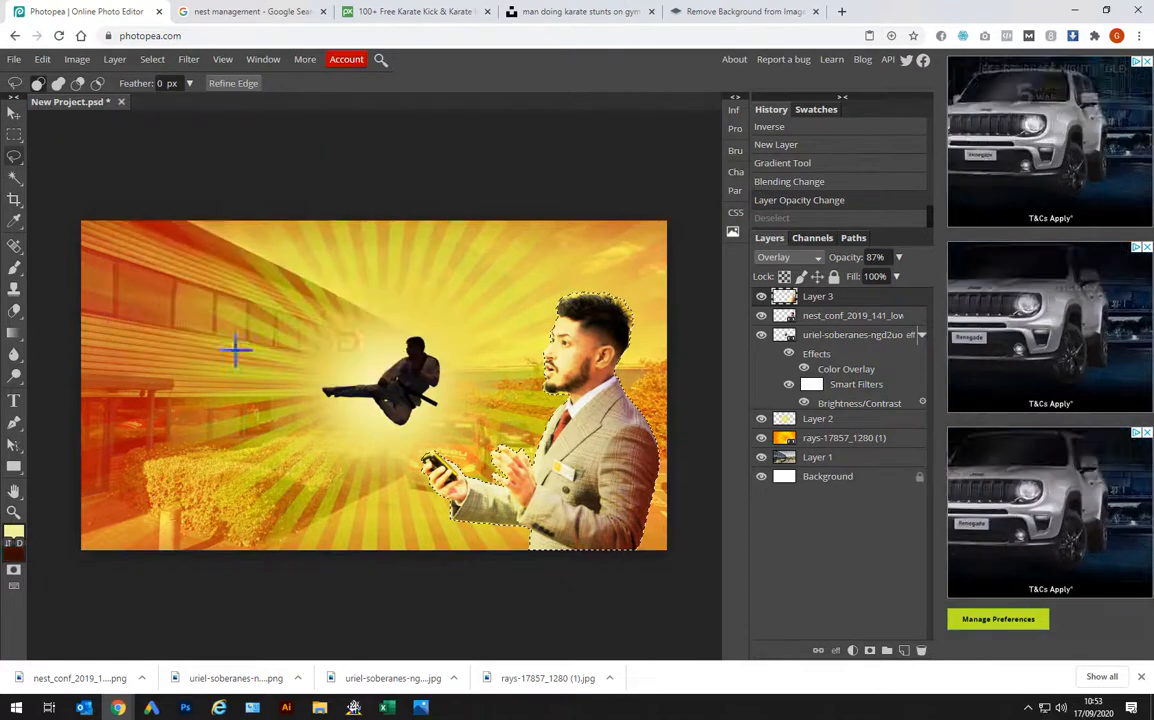
{"action": "left_click", "coordinate": [14, 333]}
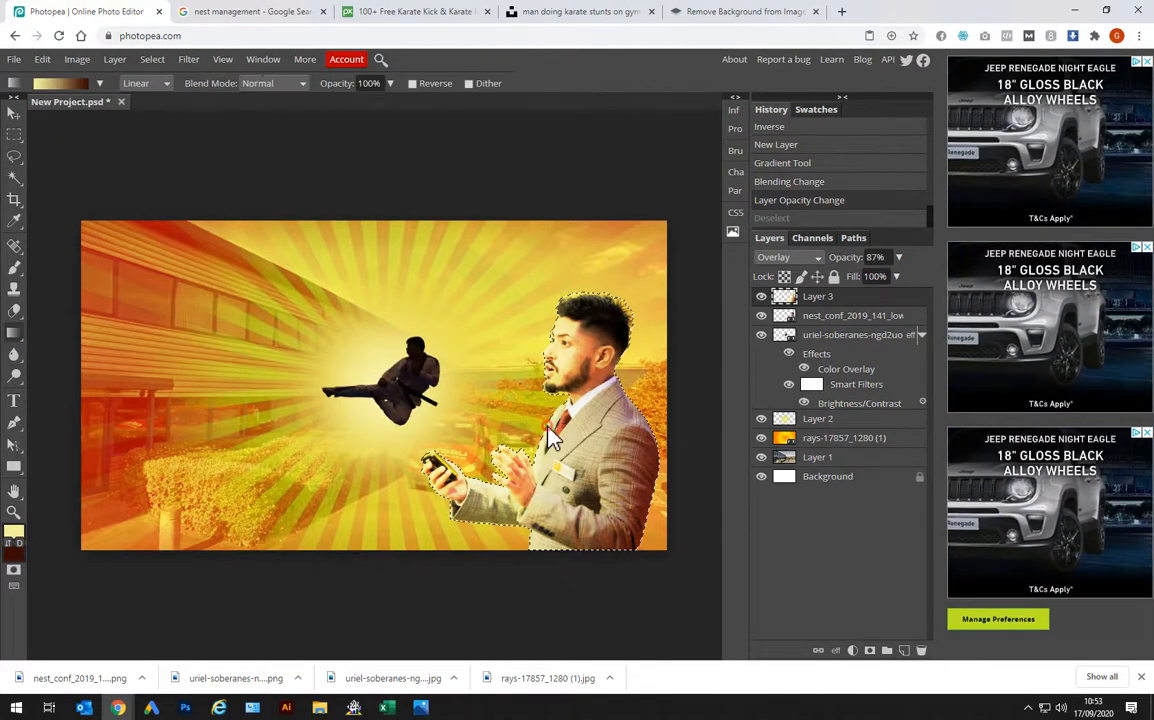
{"action": "key", "text": "ctrl+BackSpace"}
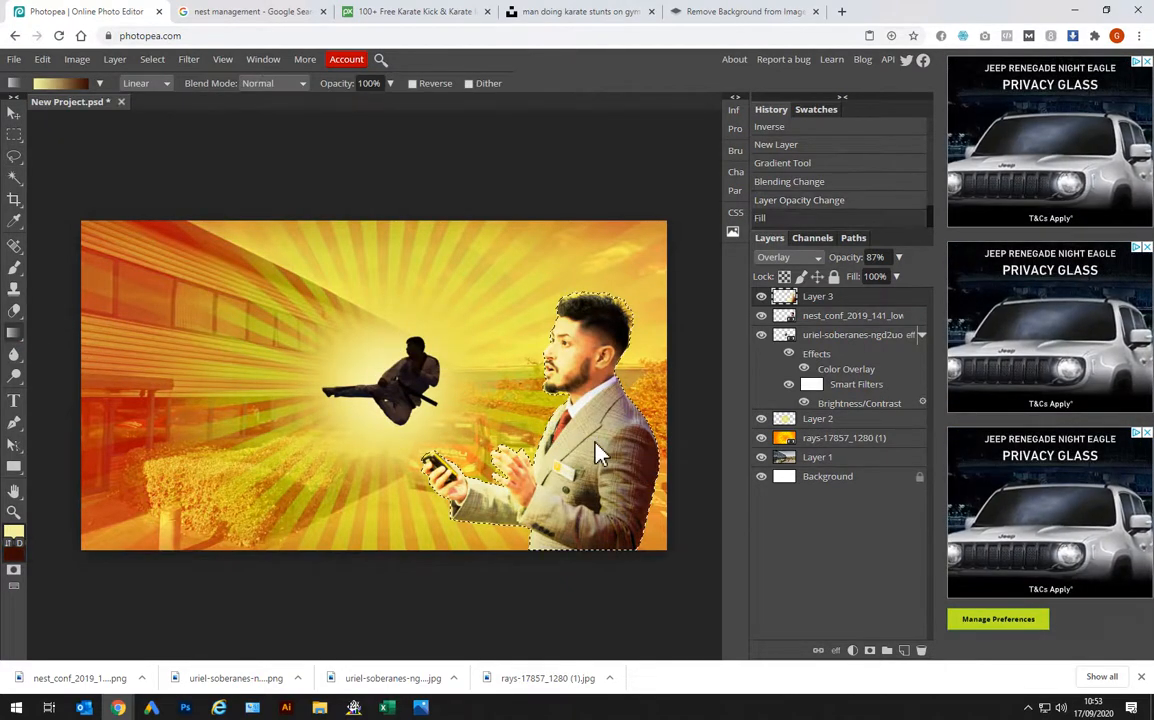
{"action": "key", "text": "ctrl+BackSpace"}
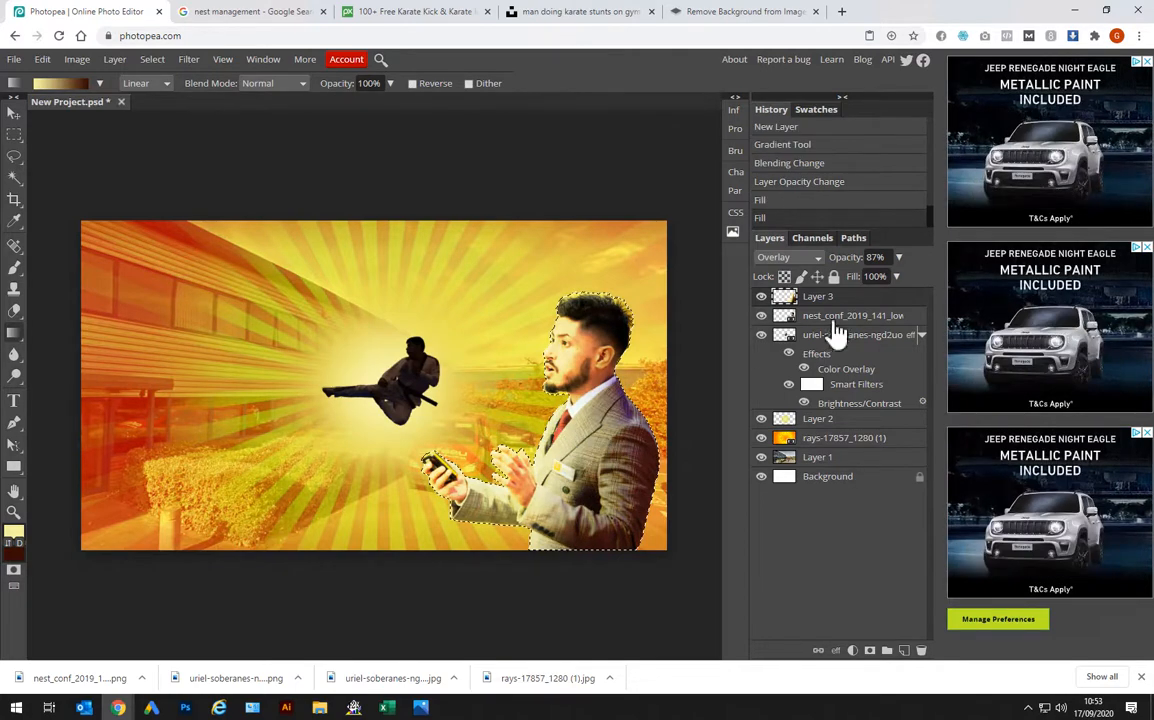
Lower Layer 3's opacity to 79% and clear the presenter selection
{"action": "left_click_drag", "start_coordinate": [895, 258], "coordinate": [858, 293]}
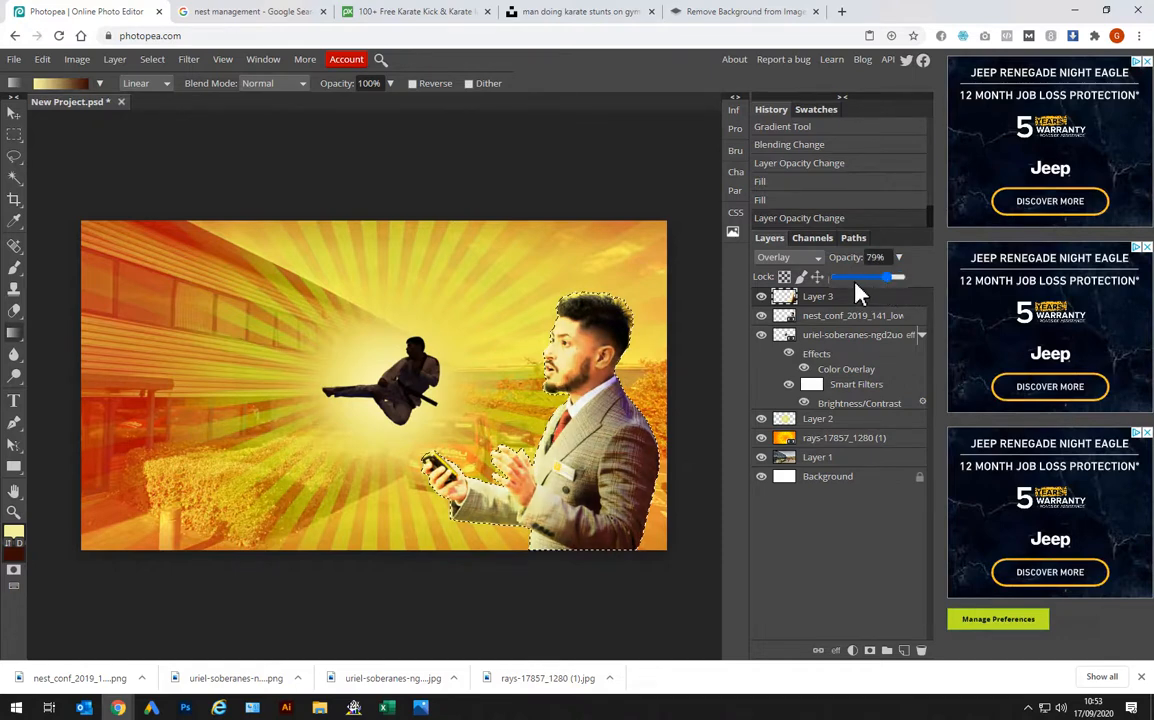
{"action": "left_click", "coordinate": [15, 156]}
{"action": "left_click", "coordinate": [115, 152]}
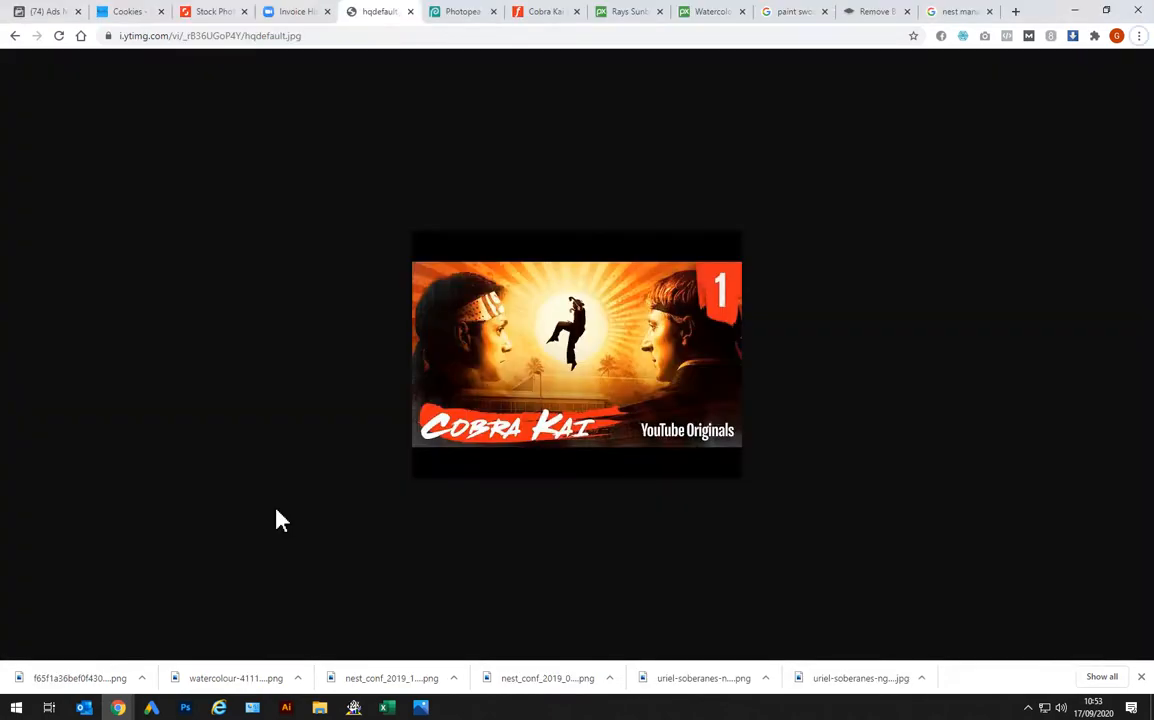
Leave the Cobra Kai reference thumbnail and search Pixabay for "colour swoosh" images
{"action": "key", "text": "alt+Tab"}
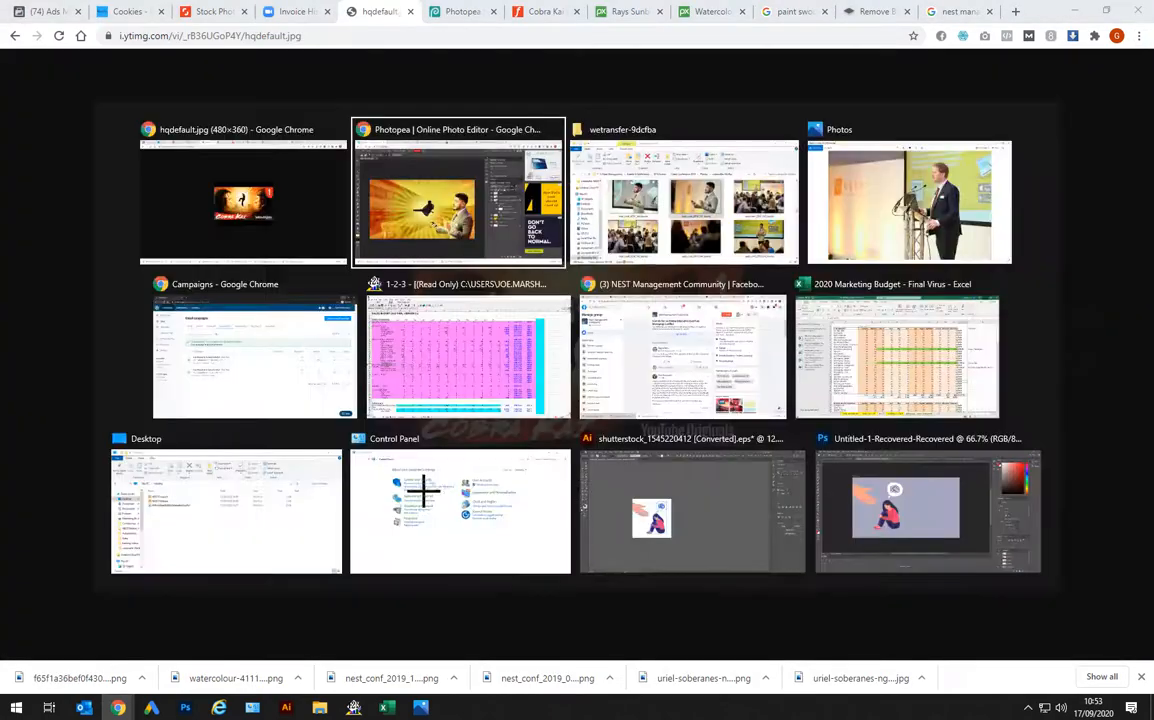
{"action": "key", "text": "alt+Tab"}
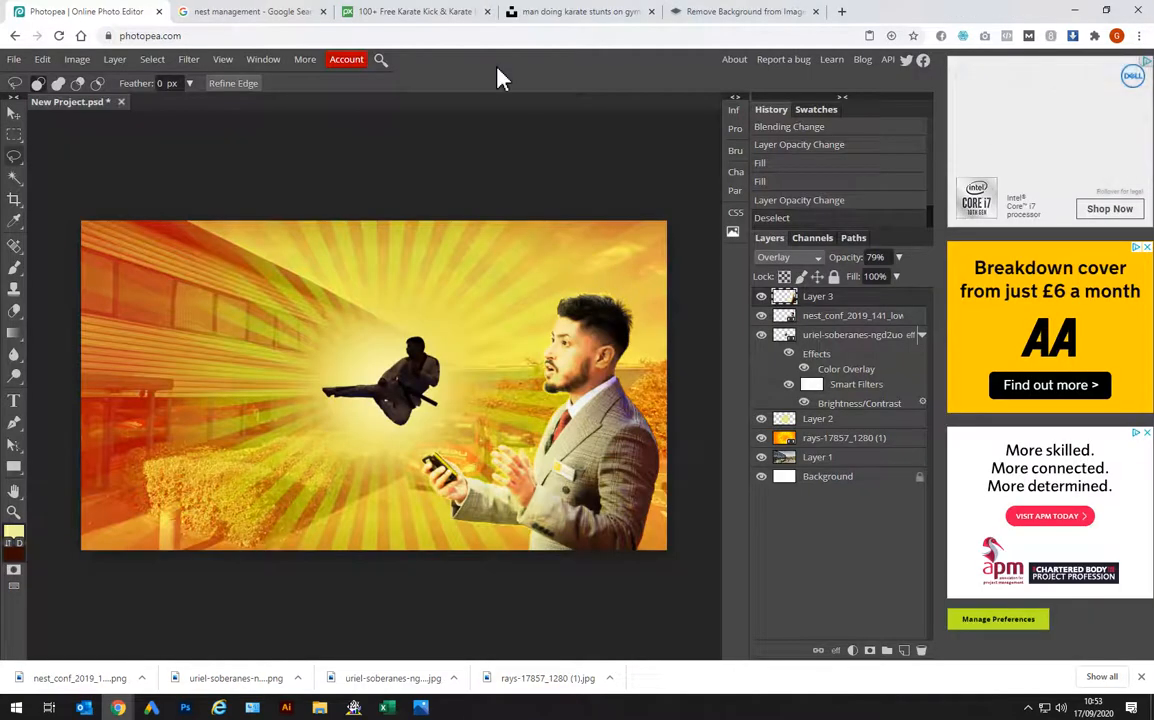
{"action": "left_click", "coordinate": [436, 18]}
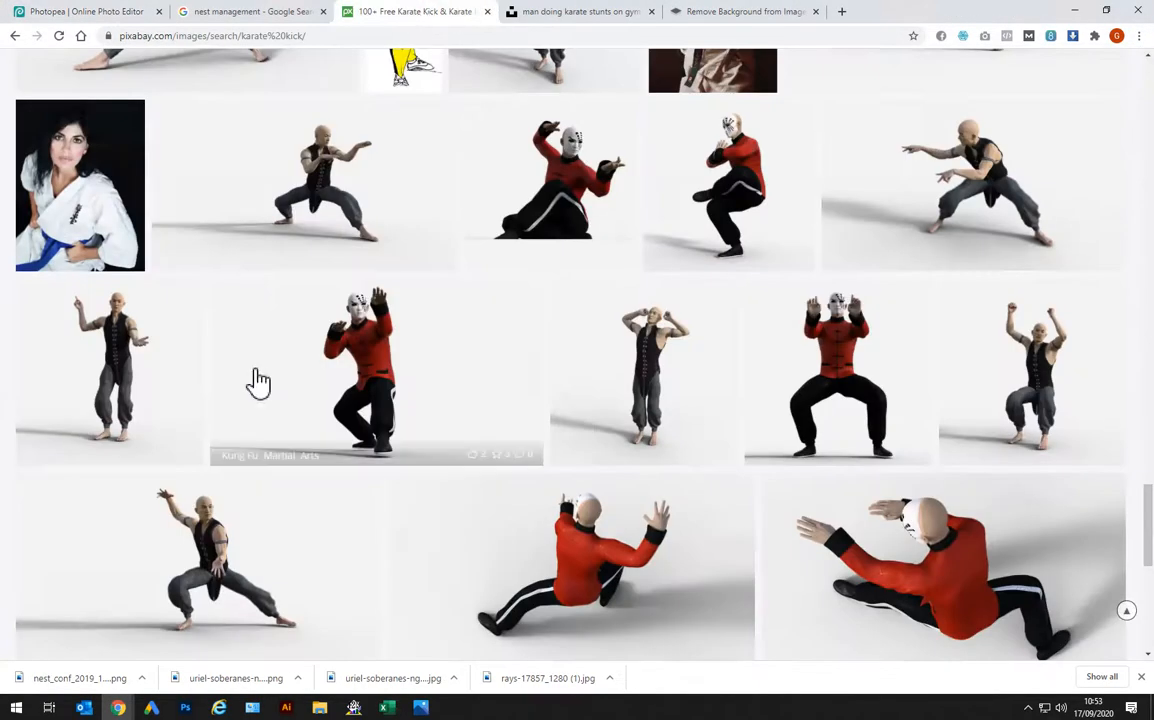
{"action": "scroll", "coordinate": [252, 381], "scroll_direction": "up", "scroll_amount": 10}
{"action": "scroll", "coordinate": [1149, 362], "scroll_direction": "up", "scroll_amount": 15}
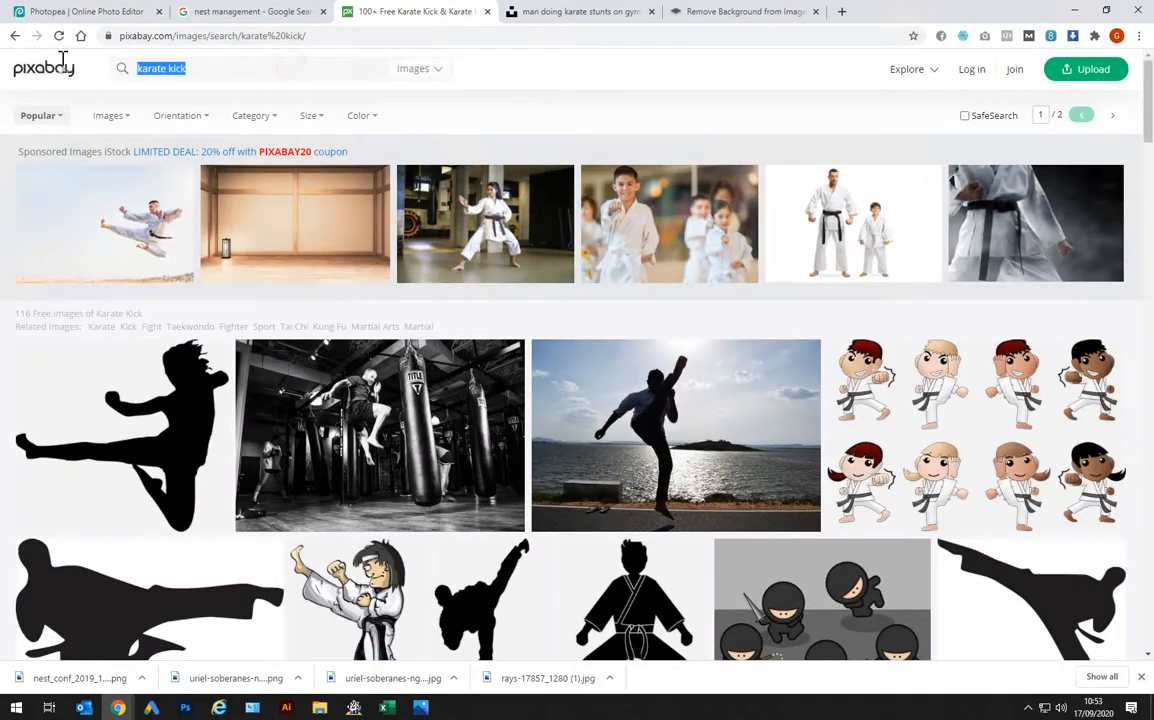
{"action": "type", "text": "colour swiish"}
{"action": "key", "text": "BackSpace"}
{"action": "key", "text": "BackSpace"}
{"action": "key", "text": "BackSpace"}
{"action": "key", "text": "BackSpace"}
{"action": "type", "text": "oosh"}
{"action": "key", "text": "Return"}
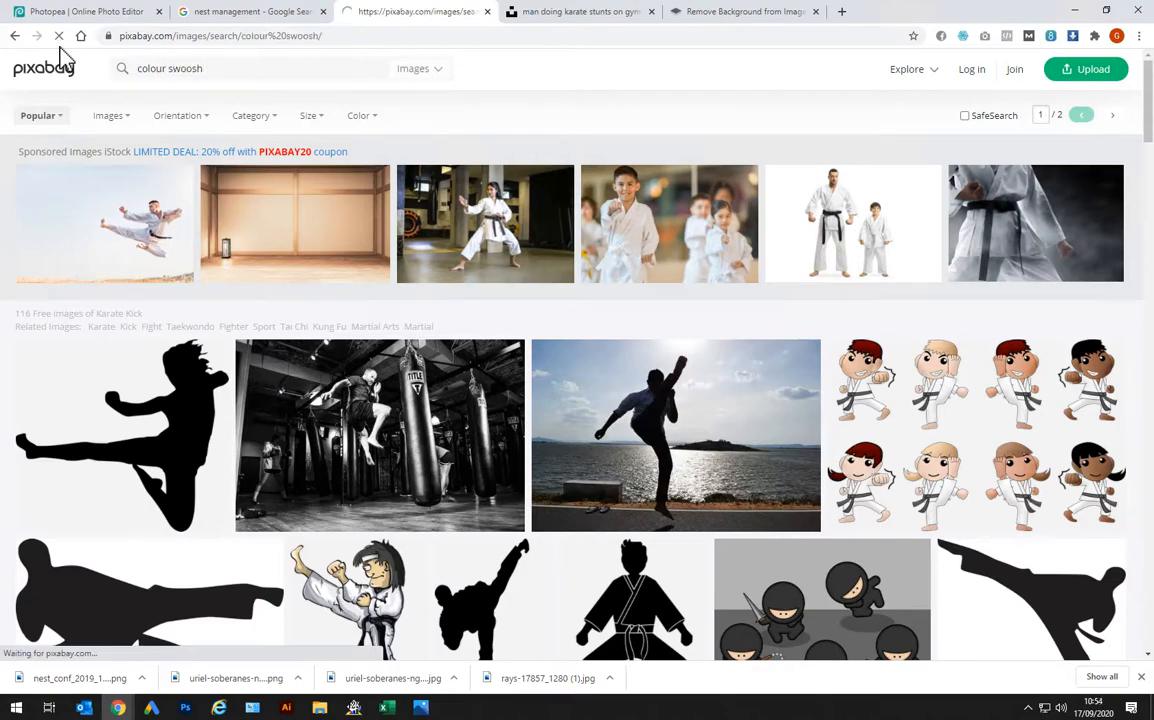
Look through Pixabay's colour swoosh results, then switch to Unsplash and search for "swoosh" instead of karate kick photos
{"action": "scroll", "coordinate": [282, 323], "scroll_direction": "down", "scroll_amount": 5}
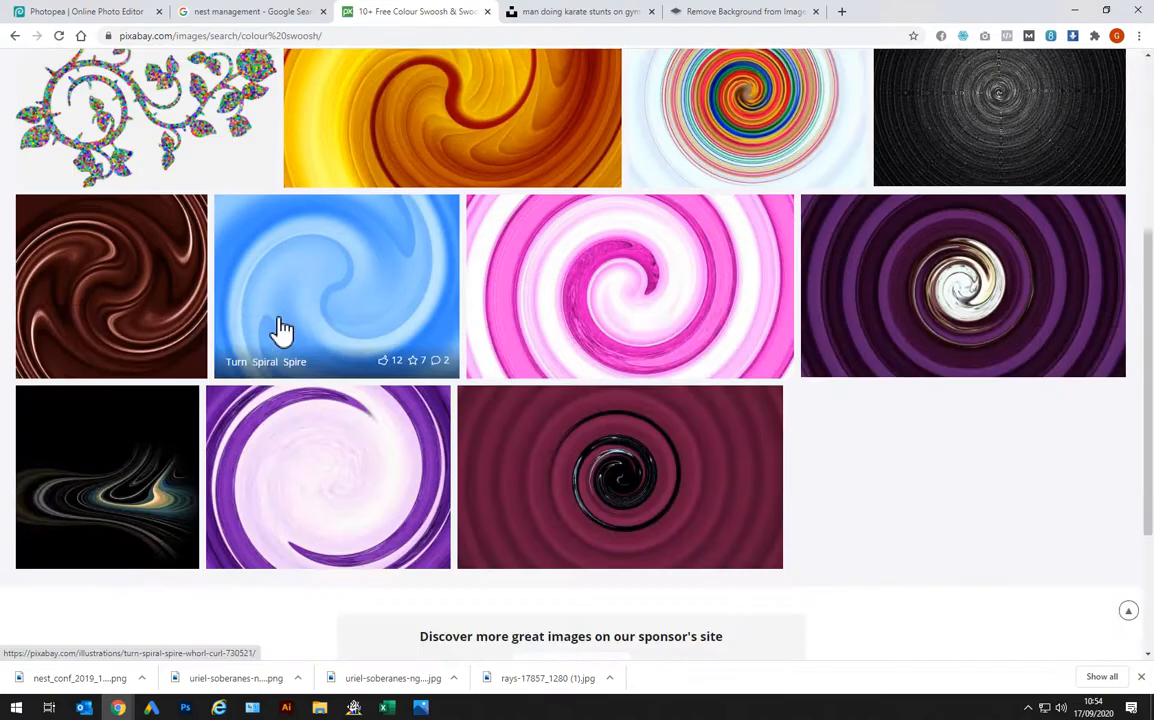
{"action": "scroll", "coordinate": [280, 328], "scroll_direction": "up", "scroll_amount": 2}
{"action": "scroll", "coordinate": [282, 323], "scroll_direction": "up", "scroll_amount": 4}
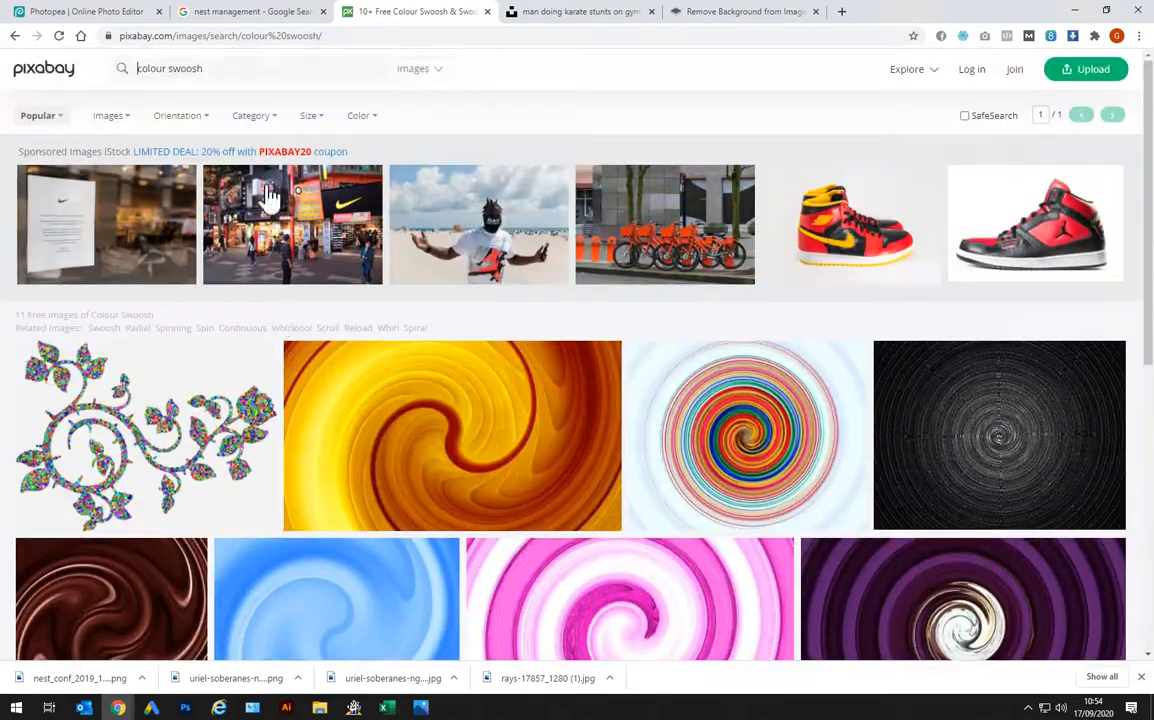
{"action": "left_click", "coordinate": [590, 12]}
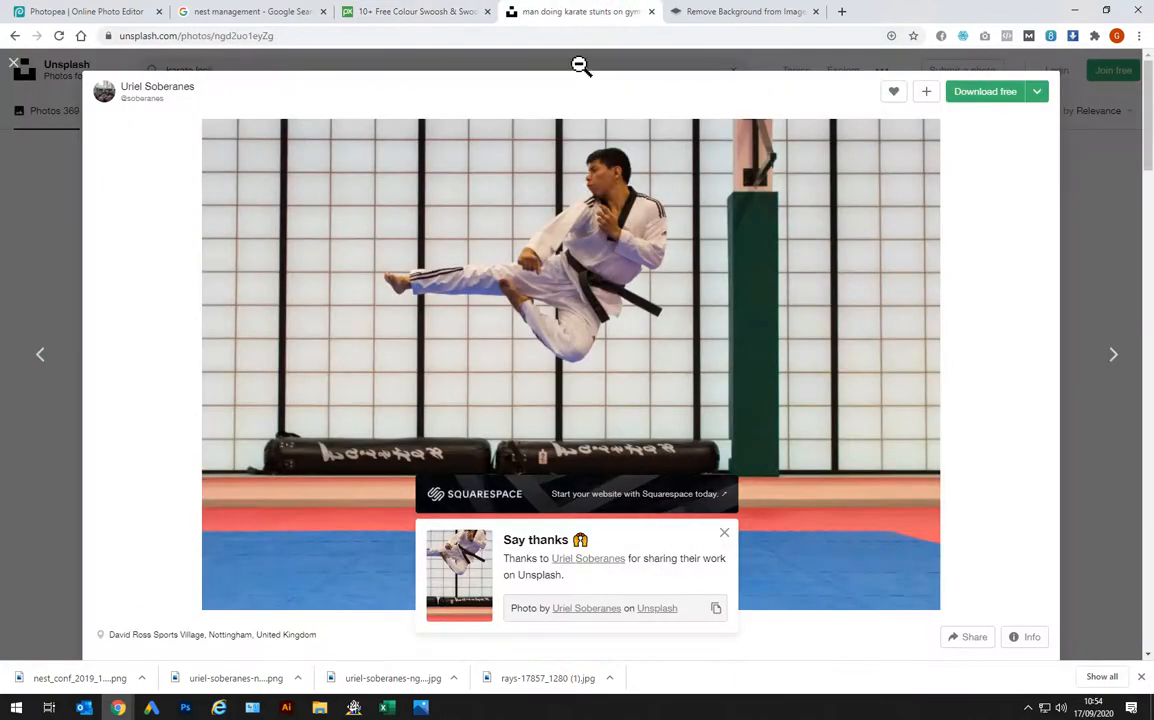
{"action": "left_click", "coordinate": [1095, 187]}
{"action": "left_click", "coordinate": [554, 70]}
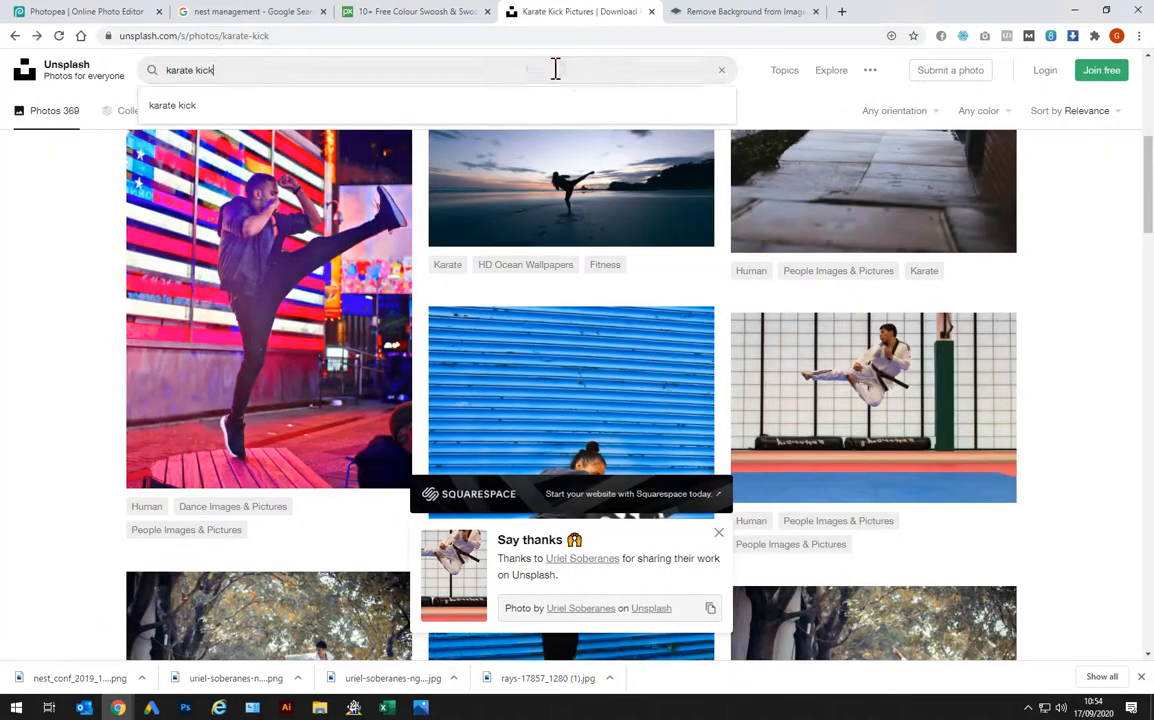
{"action": "left_click_drag", "start_coordinate": [554, 70], "coordinate": [5, 75]}
{"action": "type", "text": "swi"}
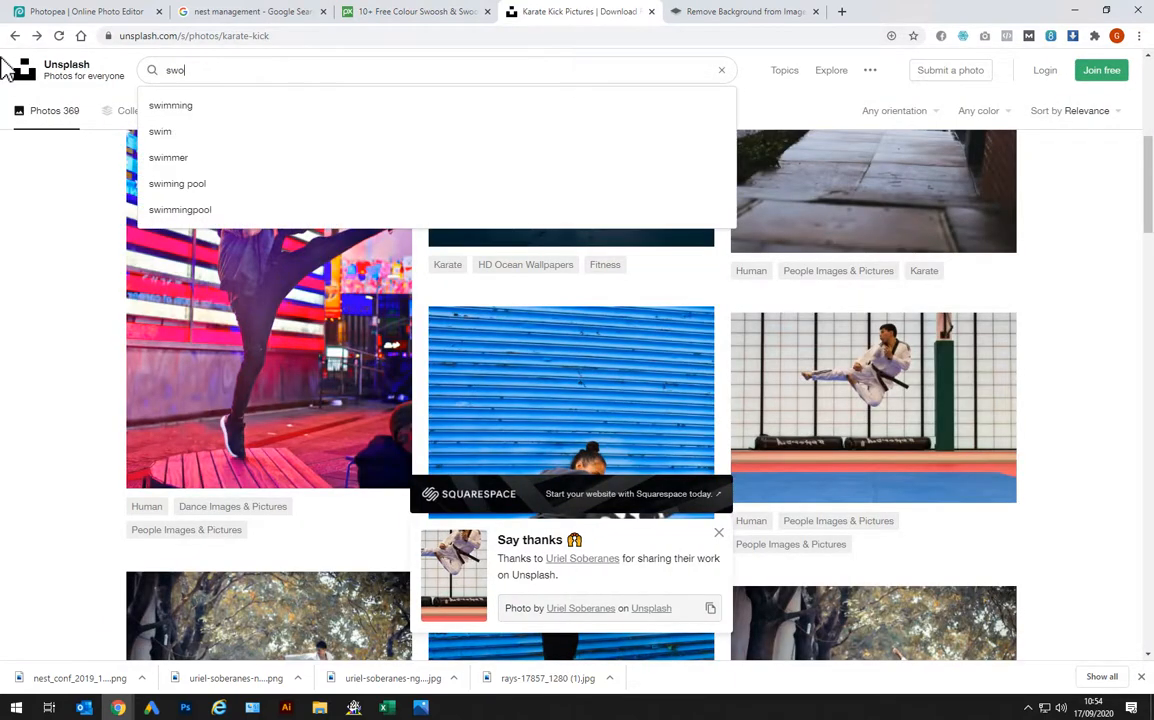
{"action": "type", "text": "osh"}
{"action": "key", "text": "Return"}
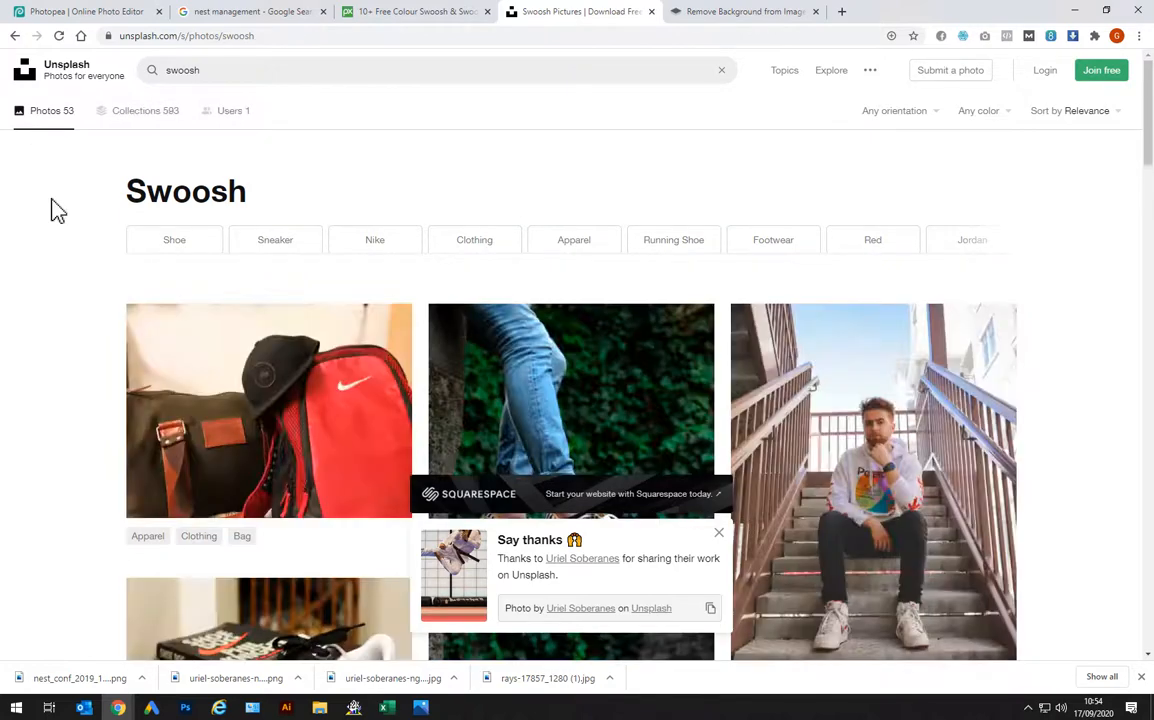
Refine the Unsplash search to "swoosh colour" and look through the photos for a suitable swoosh
{"action": "left_click", "coordinate": [227, 79]}
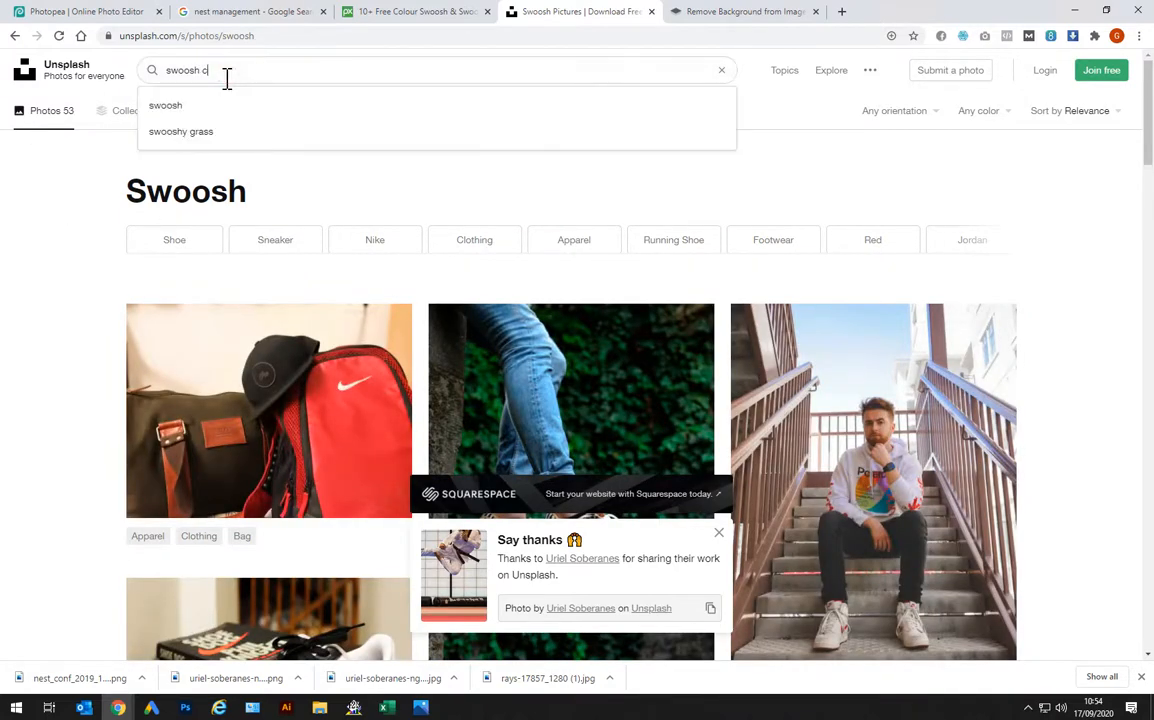
{"action": "type", "text": "clour"}
{"action": "key", "text": "Return"}
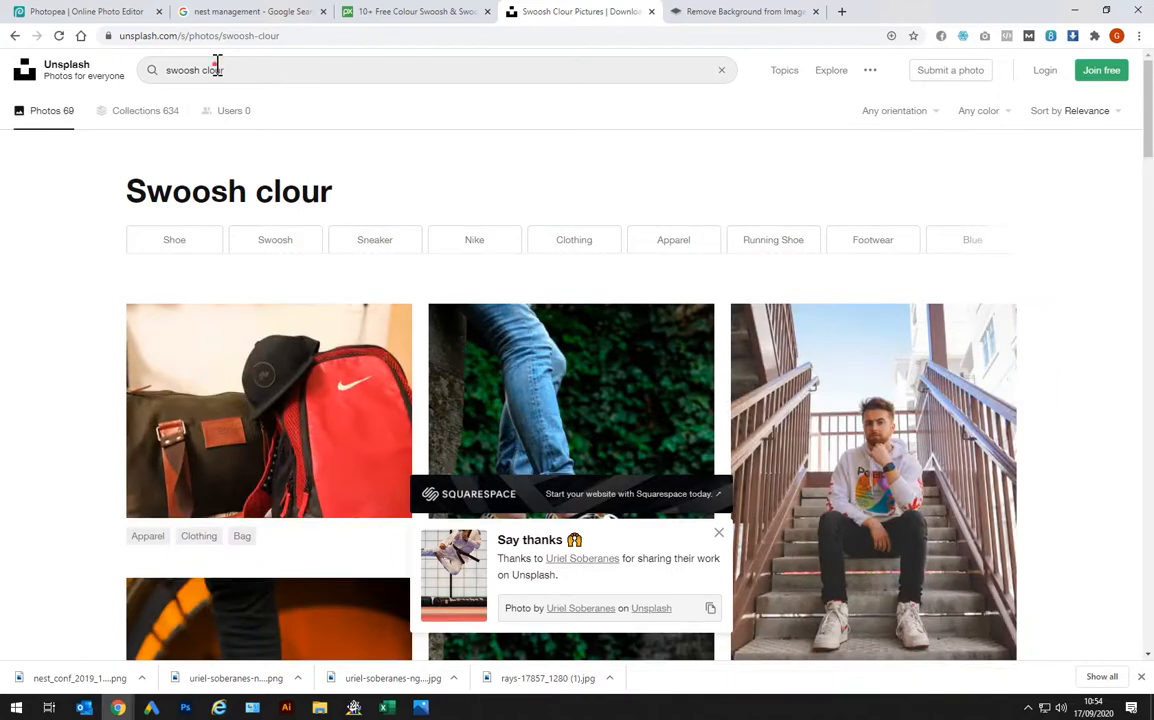
{"action": "double_click", "coordinate": [212, 68]}
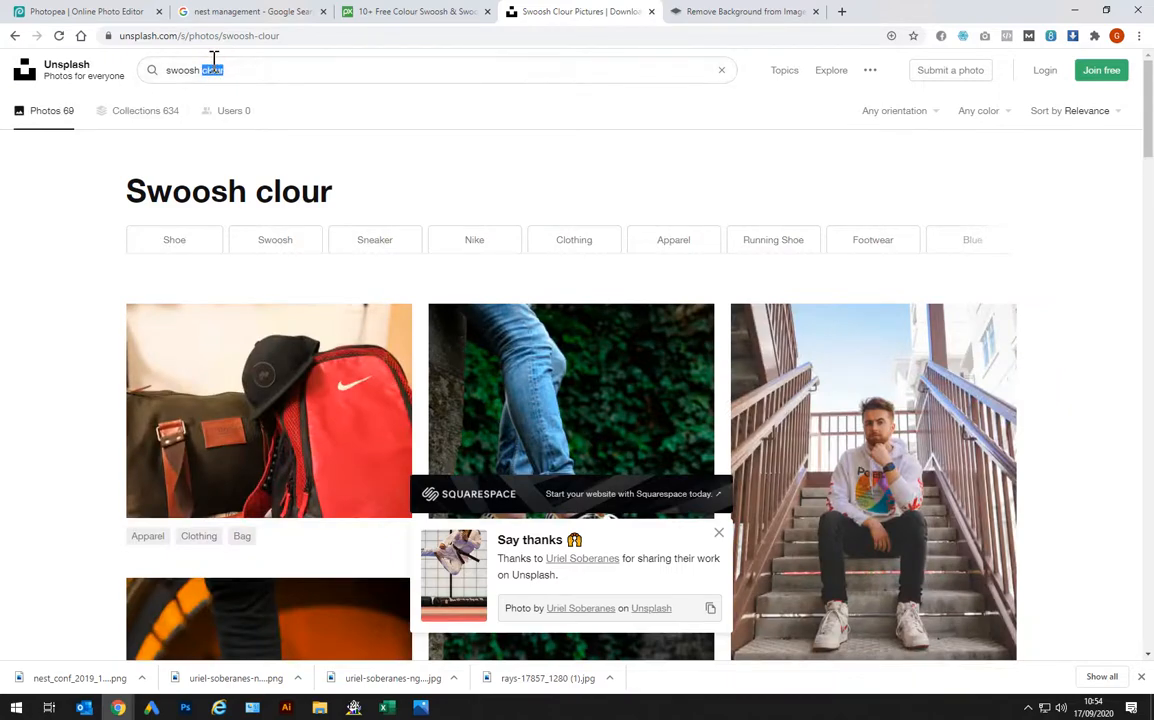
{"action": "type", "text": "colour"}
{"action": "key", "text": "Return"}
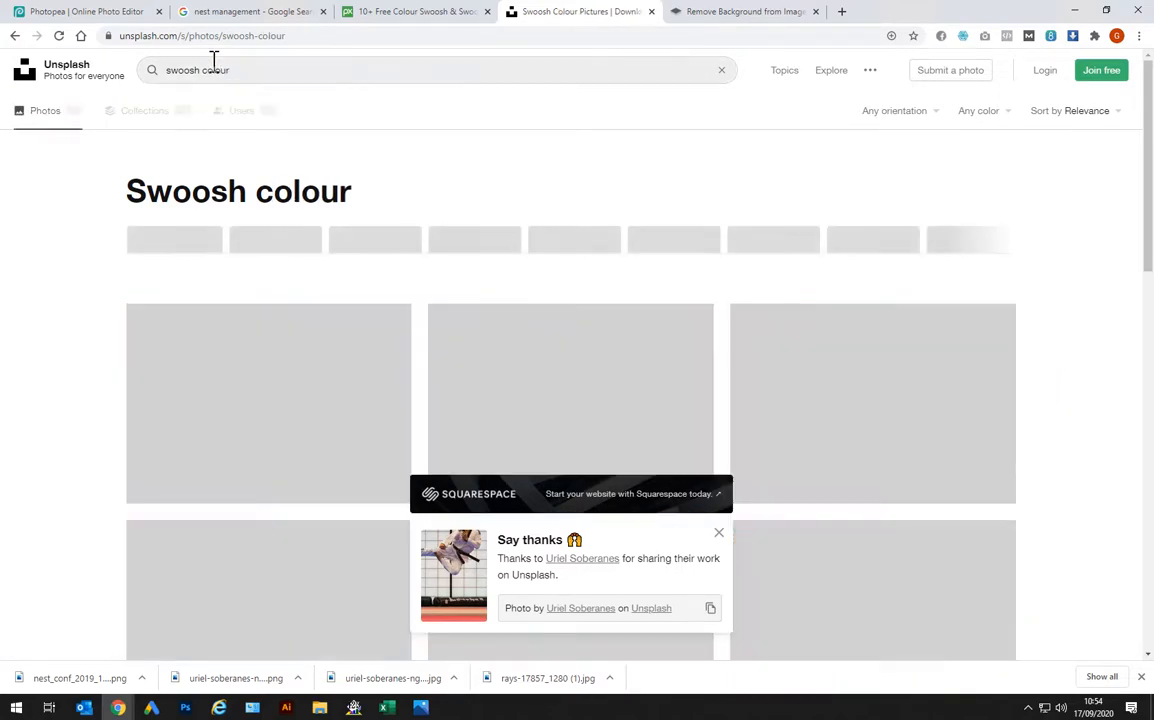
{"action": "scroll", "coordinate": [140, 295], "scroll_direction": "down", "scroll_amount": 9}
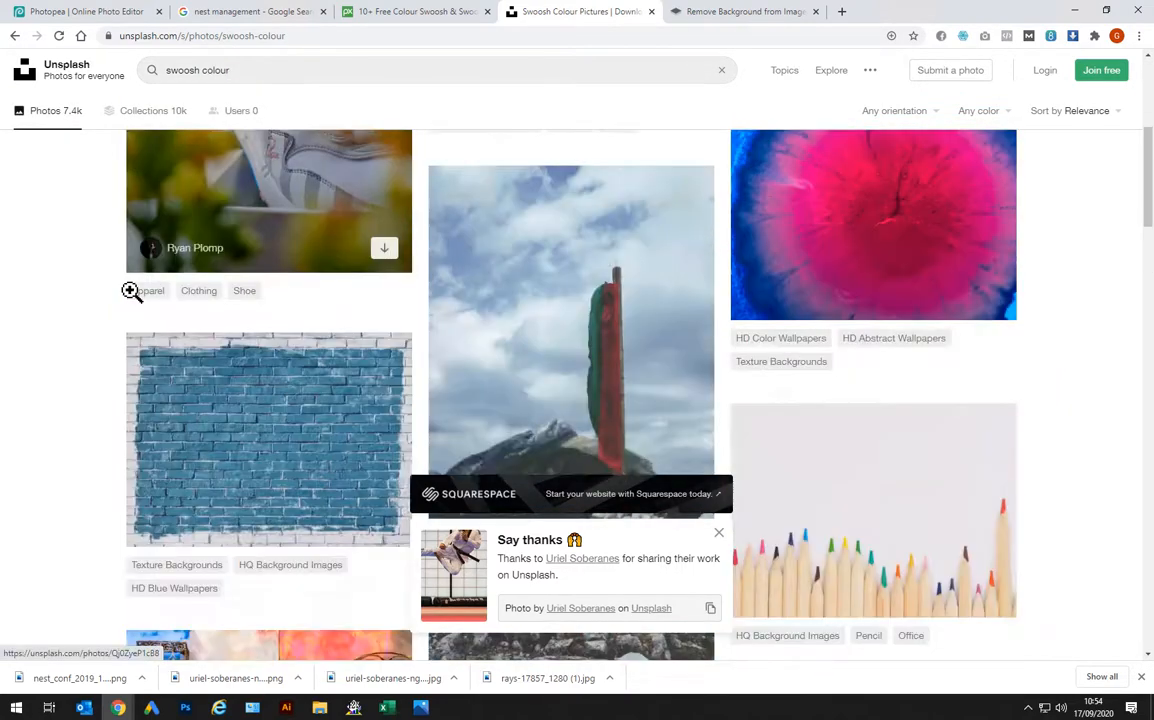
{"action": "scroll", "coordinate": [121, 286], "scroll_direction": "down", "scroll_amount": 5}
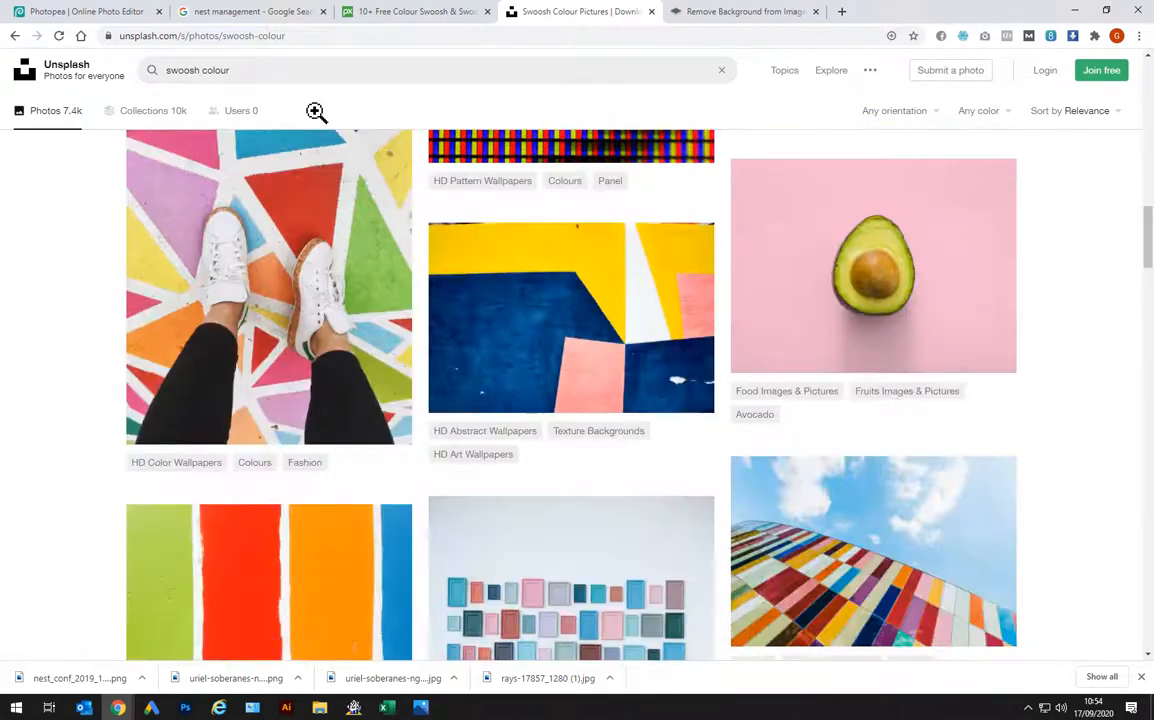
Open a new browser tab and search Google for "colour swoosh"
{"action": "left_click", "coordinate": [736, 12]}
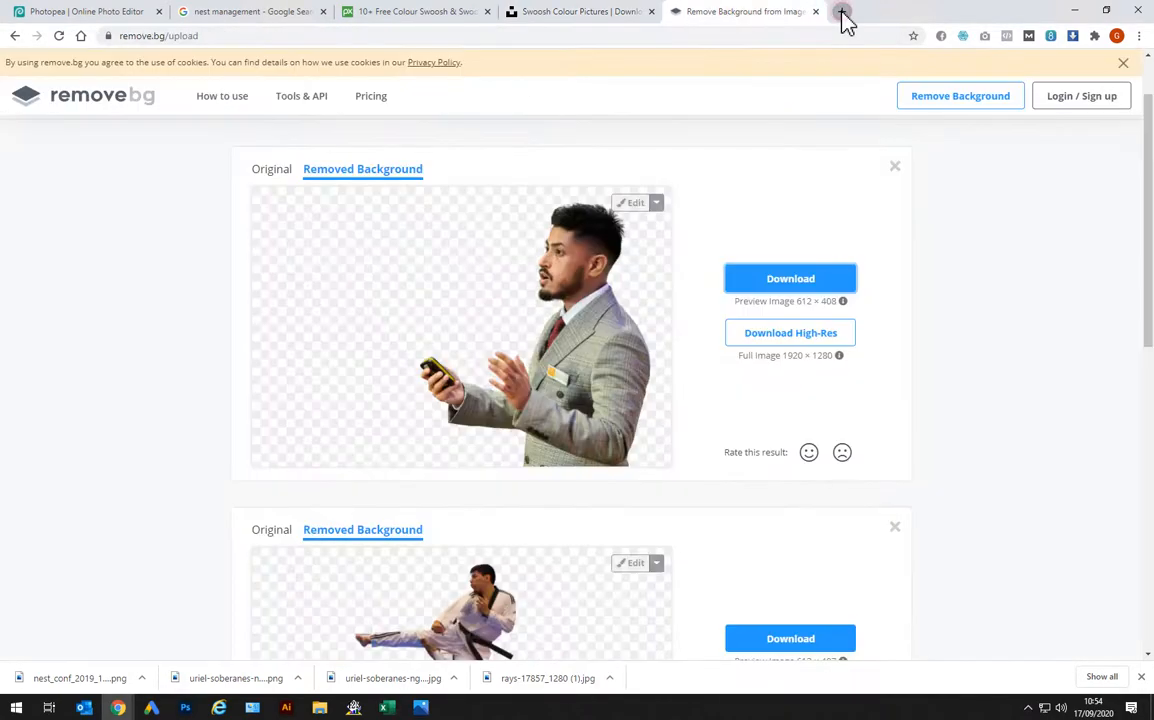
{"action": "left_click", "coordinate": [842, 13]}
{"action": "type", "text": "colour"}
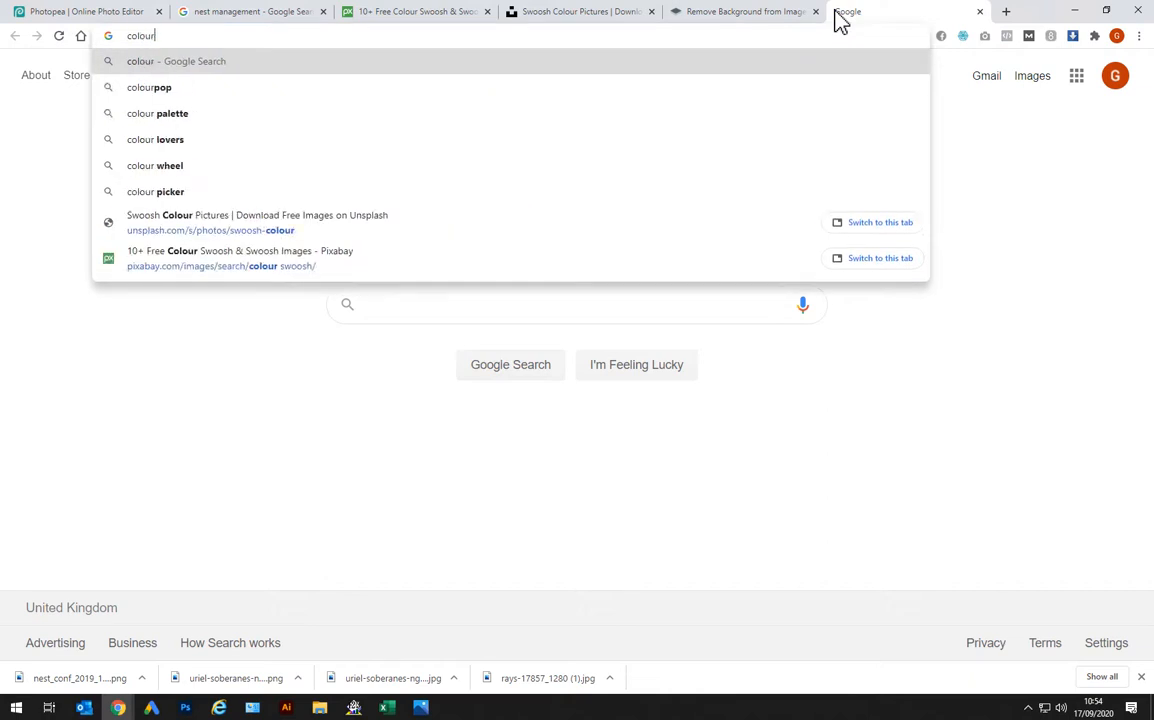
{"action": "type", "text": " sw"}
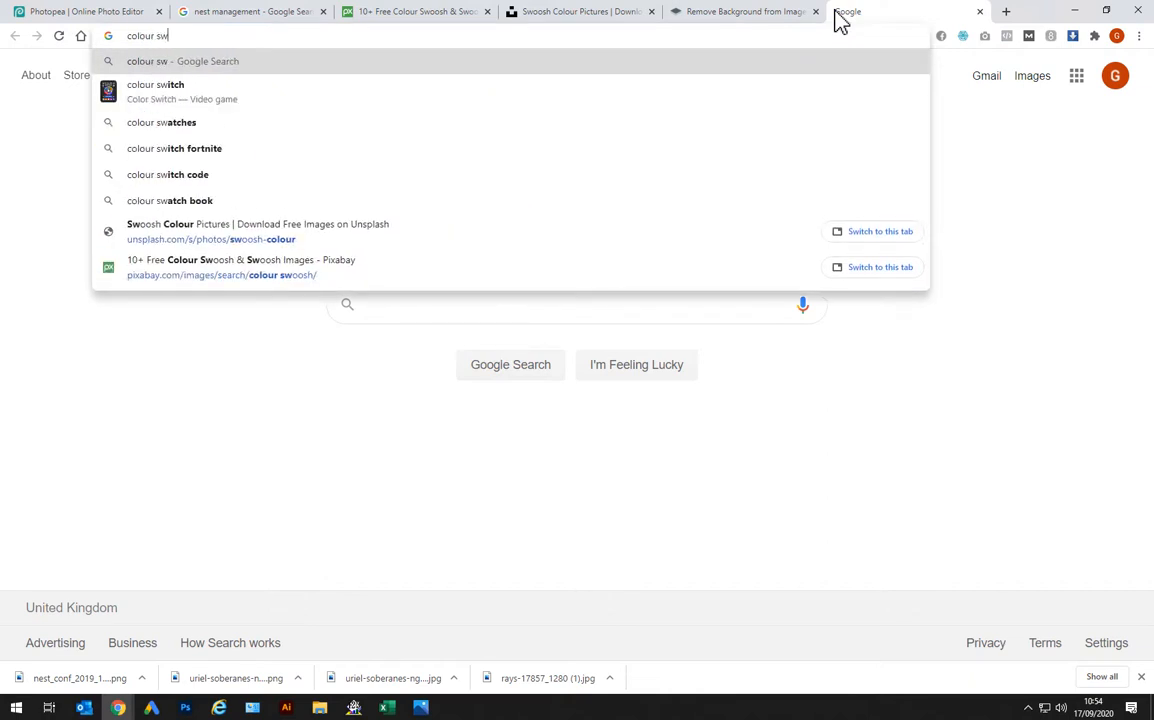
{"action": "type", "text": "oosh"}
{"action": "key", "text": "Return"}
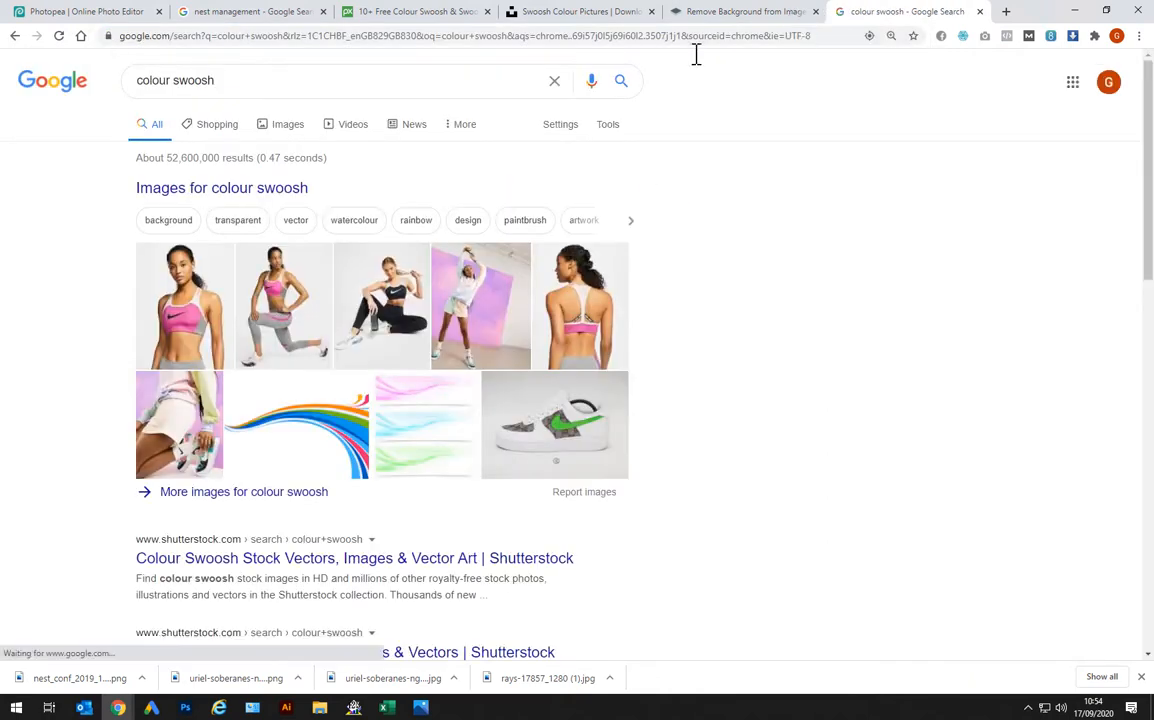
Change the Google search to "red swoosh" and look through its image results
{"action": "double_click", "coordinate": [155, 80]}
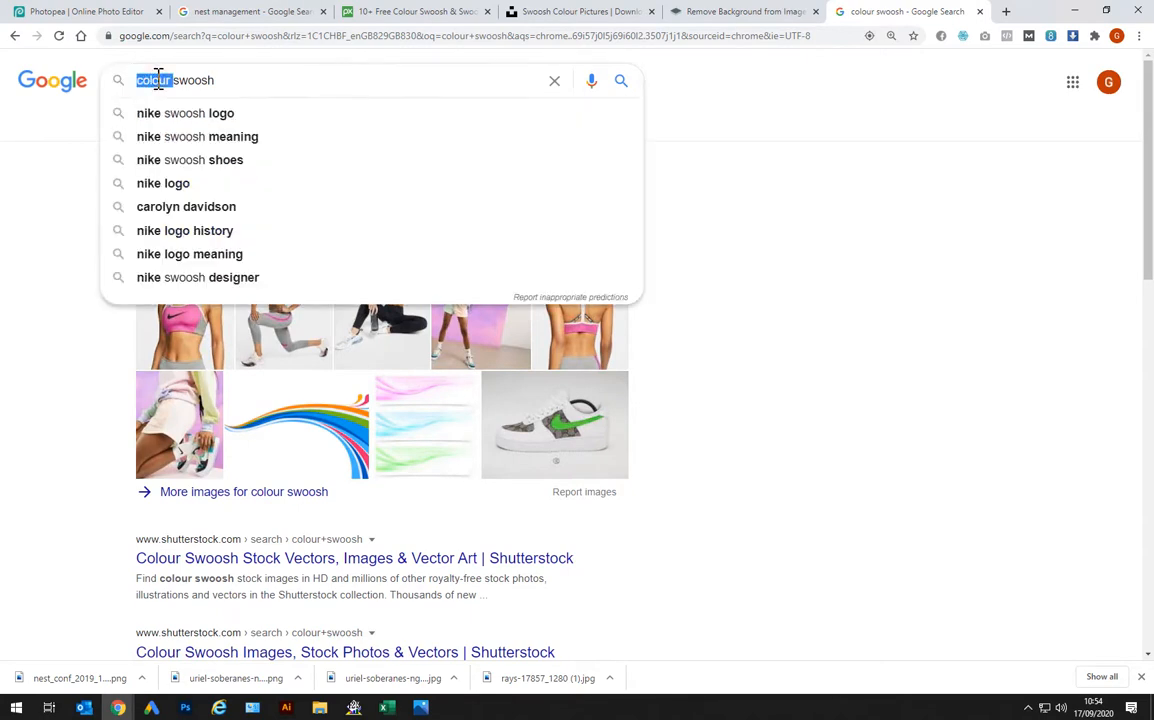
{"action": "type", "text": "red"}
{"action": "key", "text": "Return"}
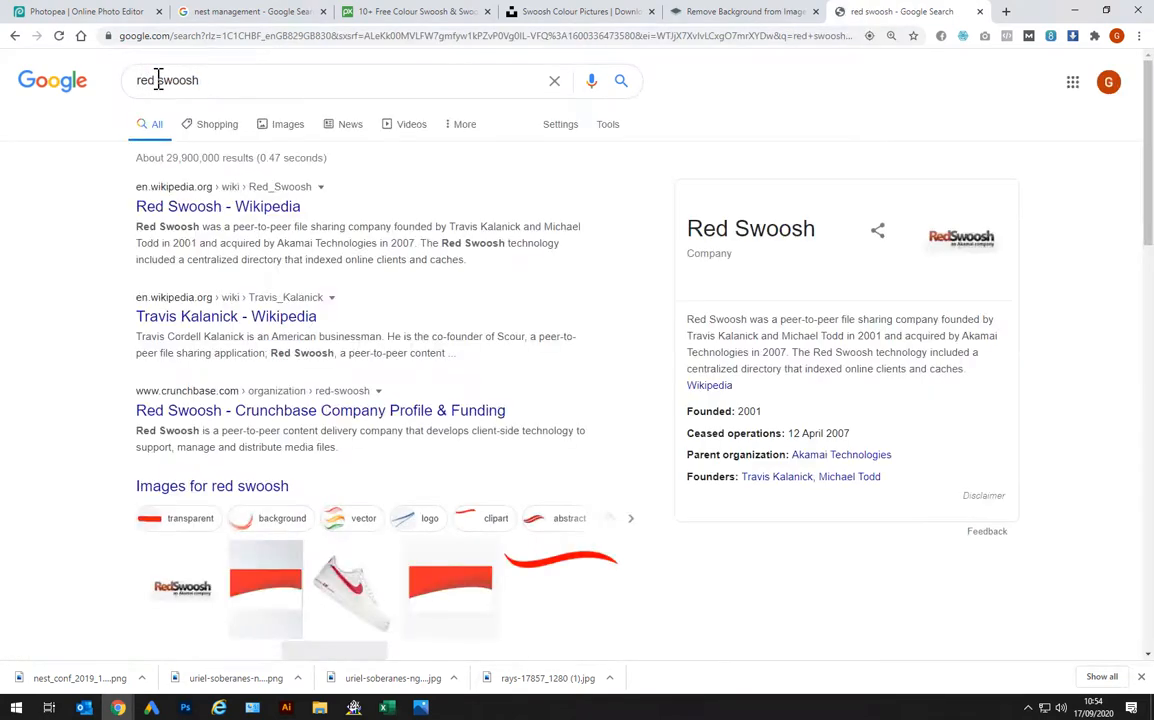
{"action": "left_click", "coordinate": [296, 134]}
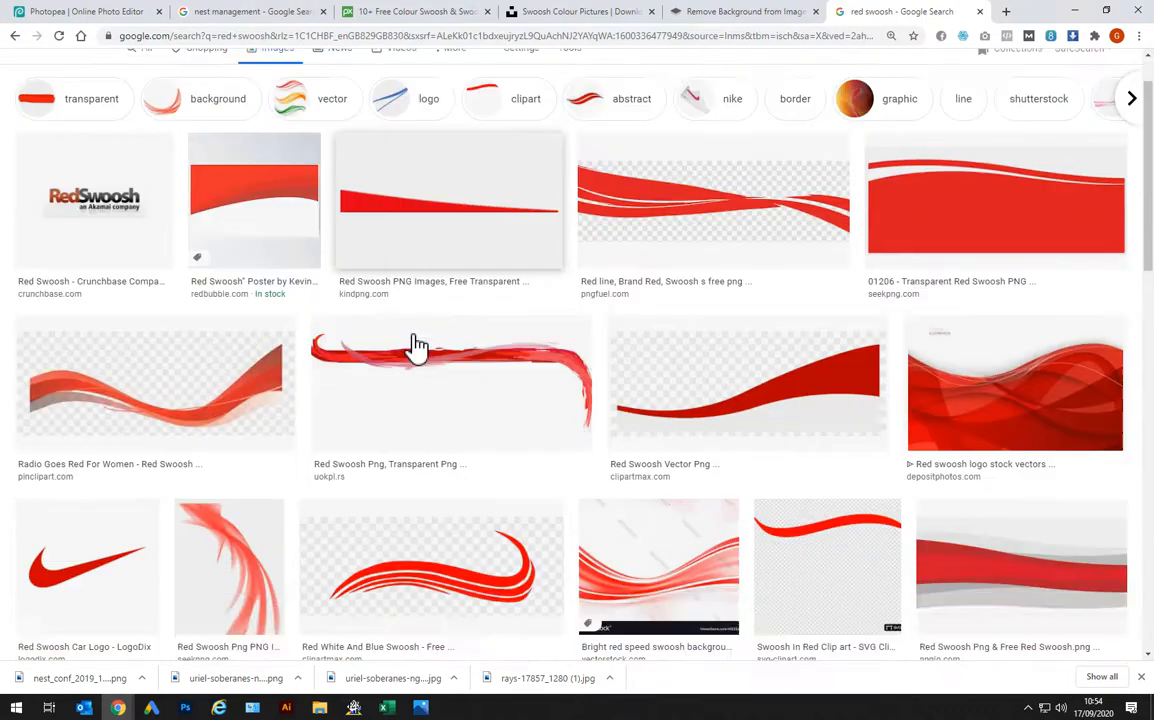
{"action": "scroll", "coordinate": [418, 345], "scroll_direction": "down", "scroll_amount": 3}
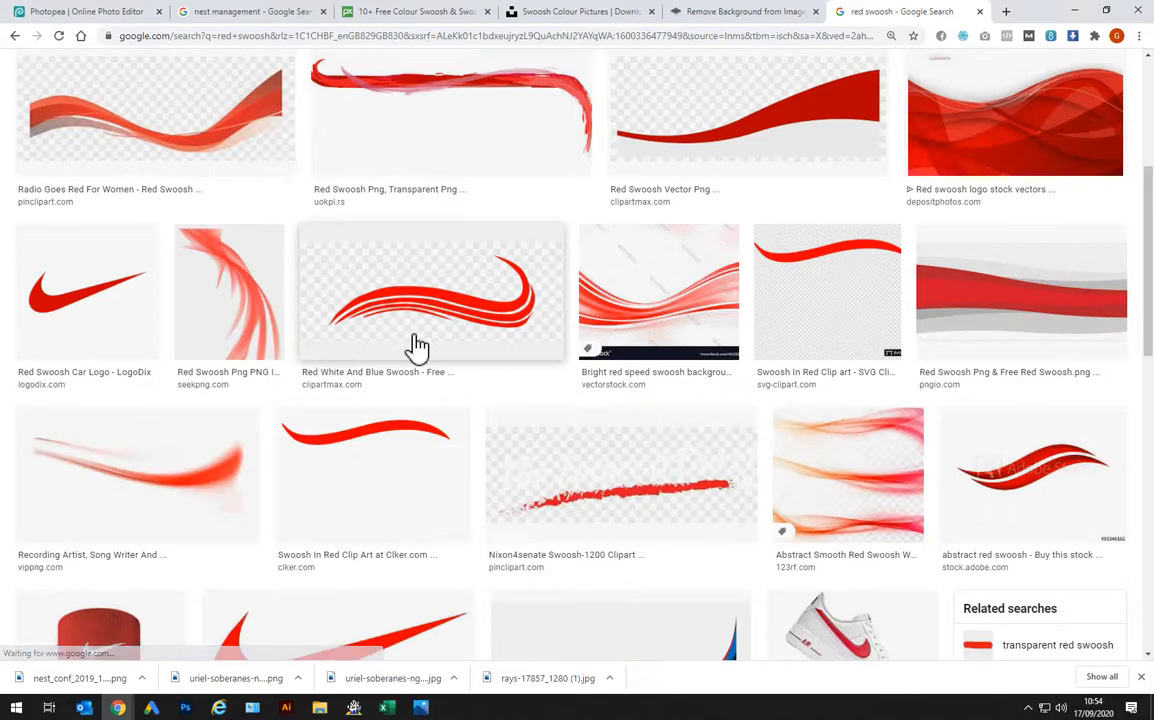
{"action": "scroll", "coordinate": [418, 345], "scroll_direction": "down", "scroll_amount": 3}
{"action": "scroll", "coordinate": [418, 345], "scroll_direction": "up", "scroll_amount": 5}
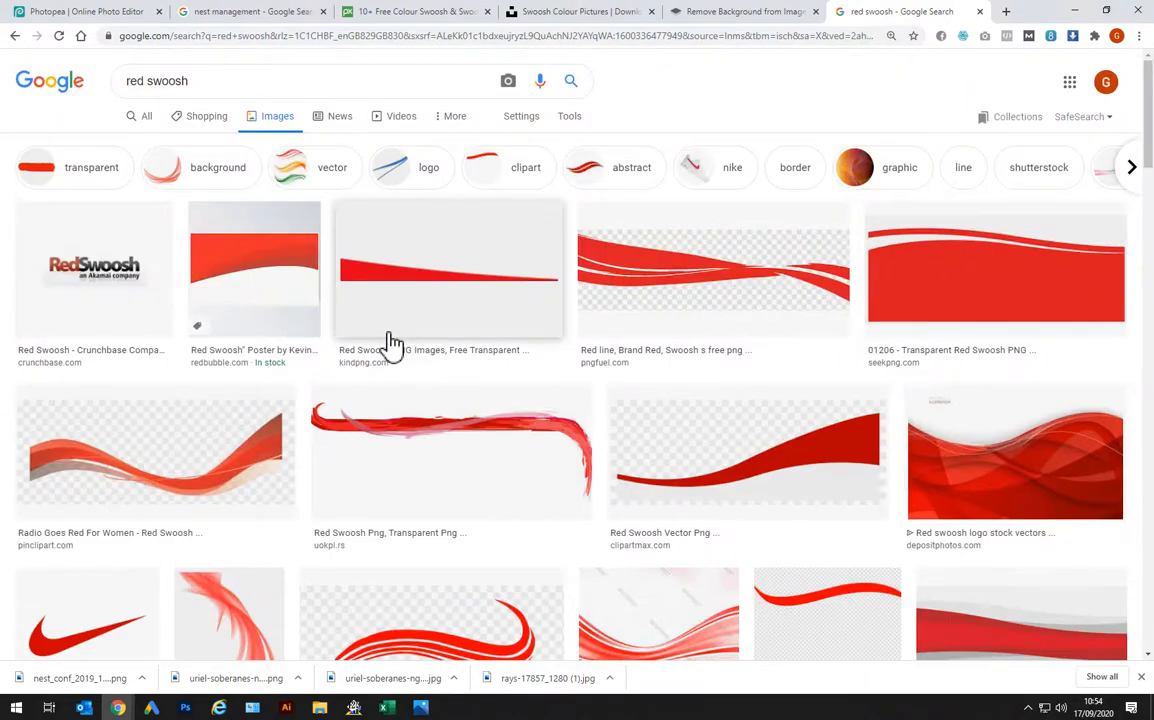
Filter the red swoosh images to transparent ones, preview the painted red swoosh from pngio.com and look through the other results
{"action": "left_click", "coordinate": [120, 170]}
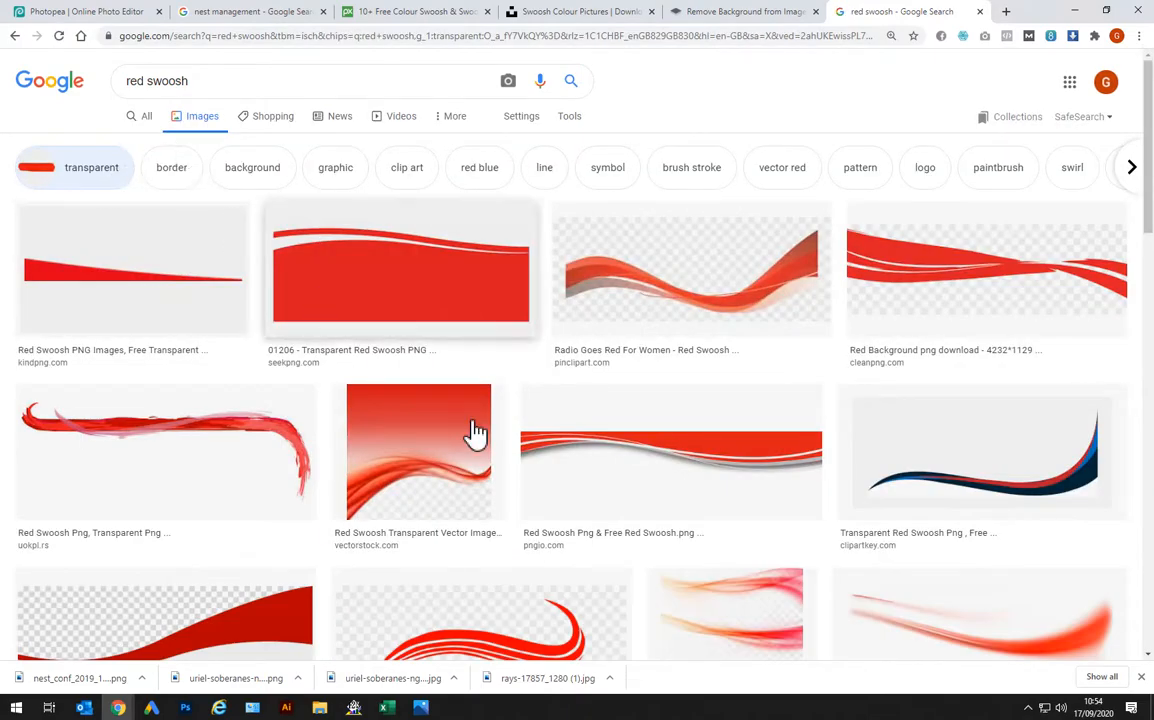
{"action": "scroll", "coordinate": [471, 433], "scroll_direction": "down", "scroll_amount": 4}
{"action": "scroll", "coordinate": [471, 433], "scroll_direction": "down", "scroll_amount": 6}
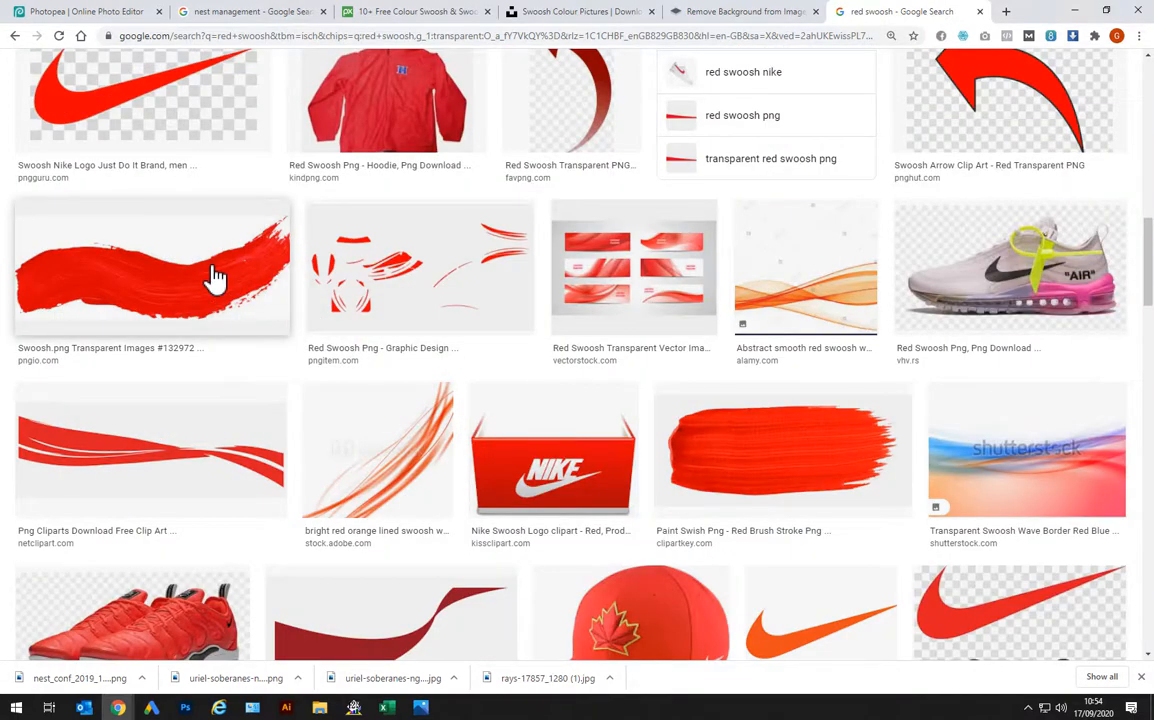
{"action": "left_click", "coordinate": [214, 277]}
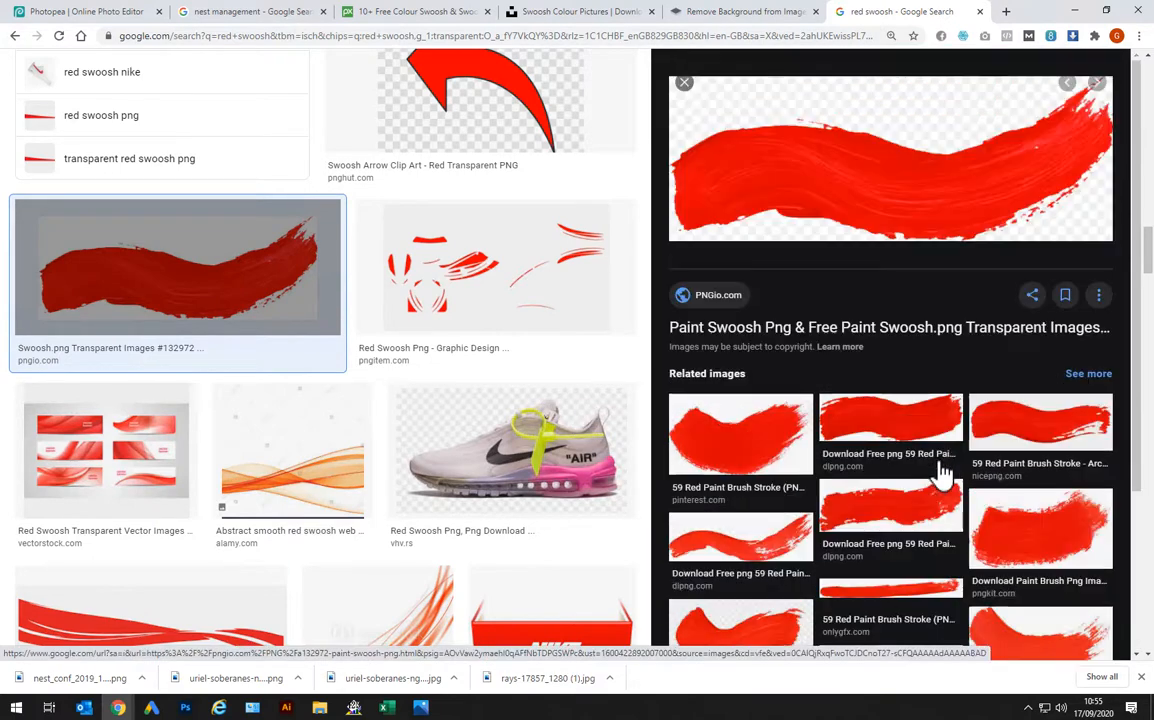
{"action": "scroll", "coordinate": [447, 333], "scroll_direction": "up", "scroll_amount": 5}
{"action": "scroll", "coordinate": [447, 333], "scroll_direction": "up", "scroll_amount": 8}
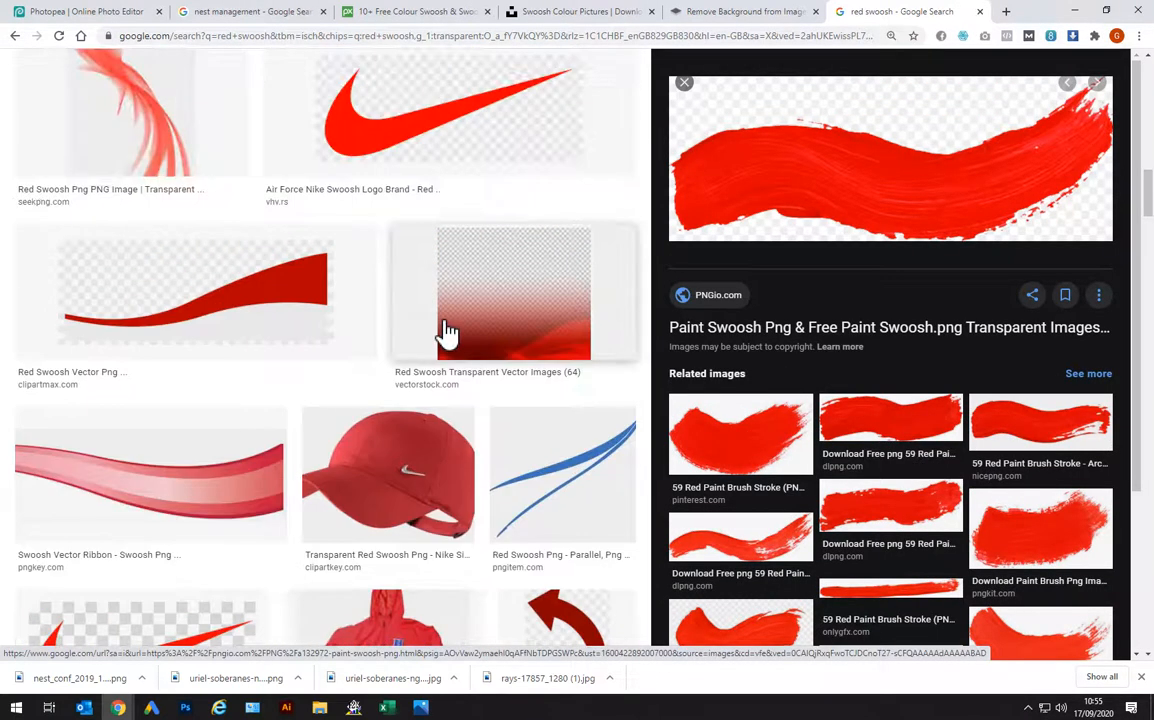
{"action": "scroll", "coordinate": [343, 415], "scroll_direction": "up", "scroll_amount": 8}
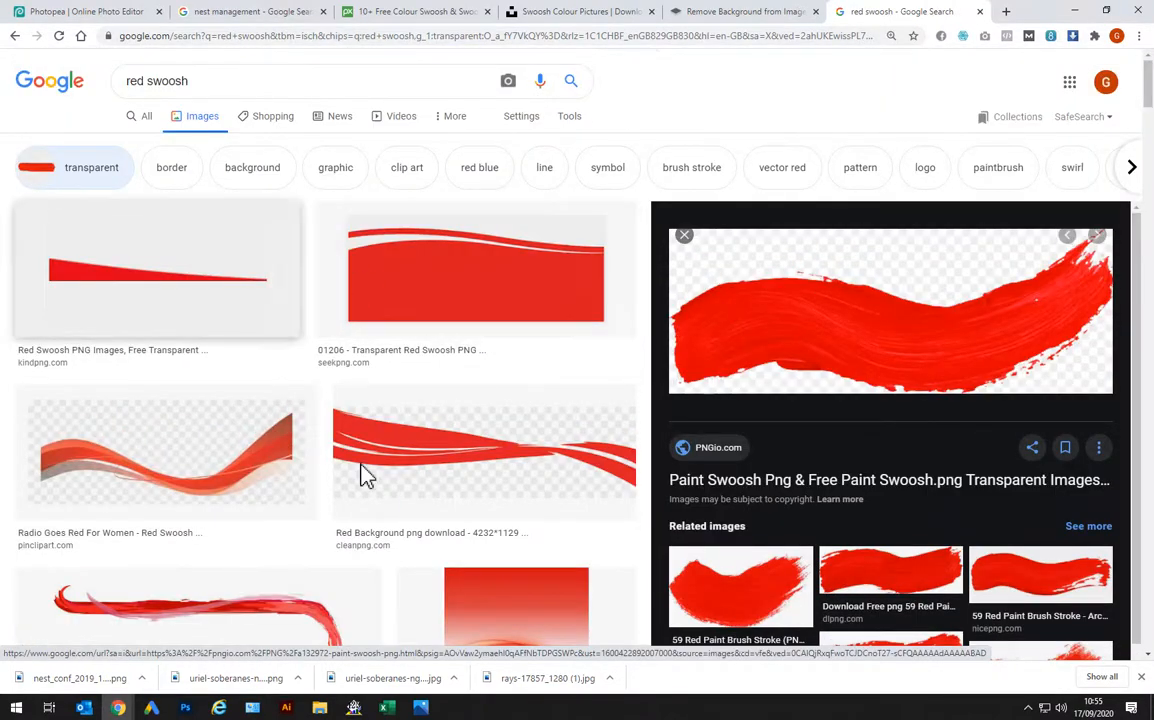
{"action": "scroll", "coordinate": [366, 476], "scroll_direction": "down", "scroll_amount": 10}
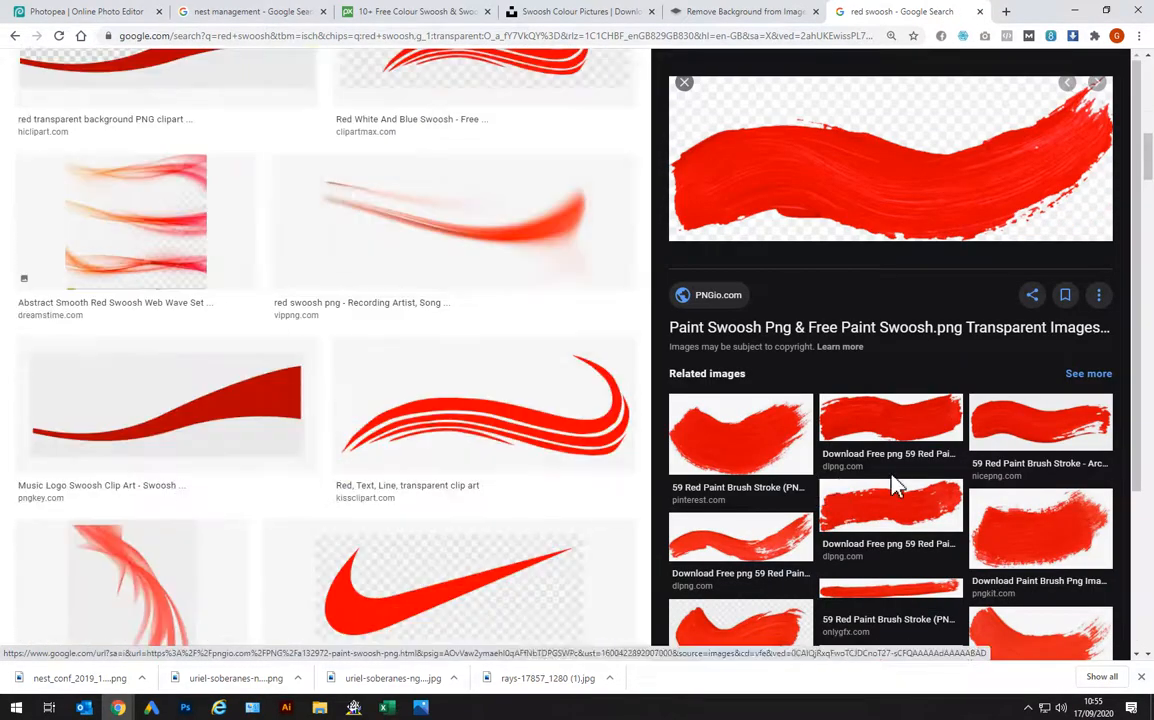
{"action": "scroll", "coordinate": [392, 394], "scroll_direction": "up", "scroll_amount": 10}
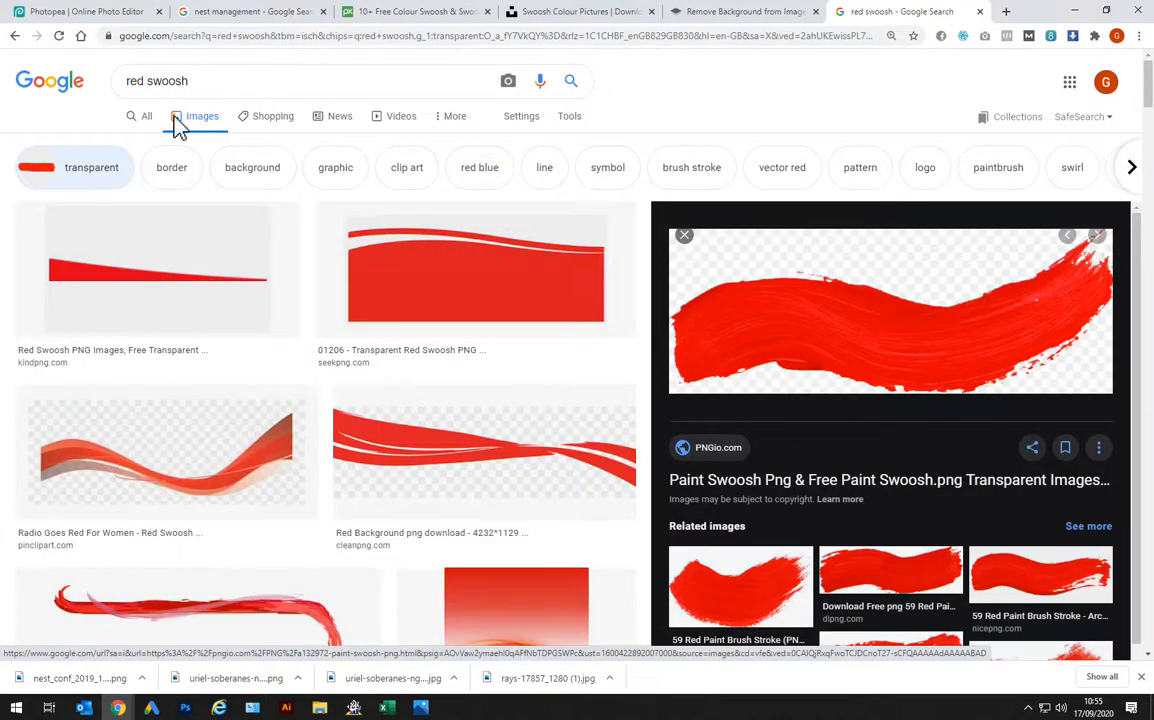
Replace the Google Images search with "brush stroke"
{"action": "triple_click", "coordinate": [95, 82]}
{"action": "type", "text": "b"}
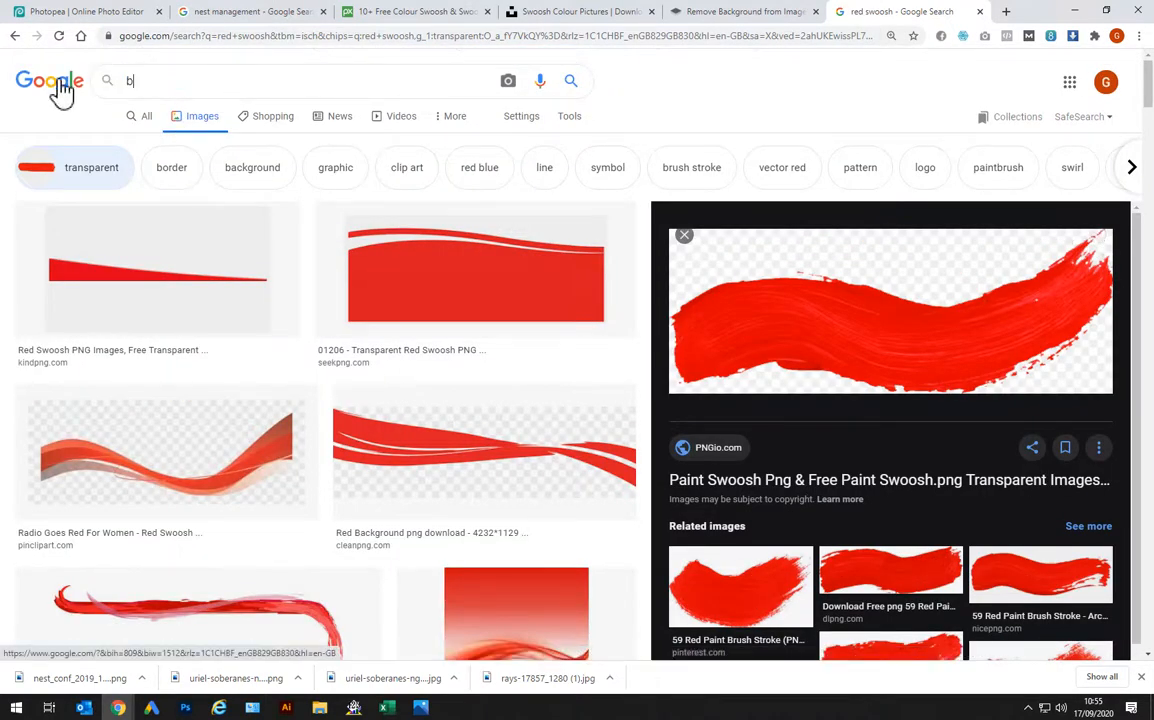
{"action": "type", "text": "rush str"}
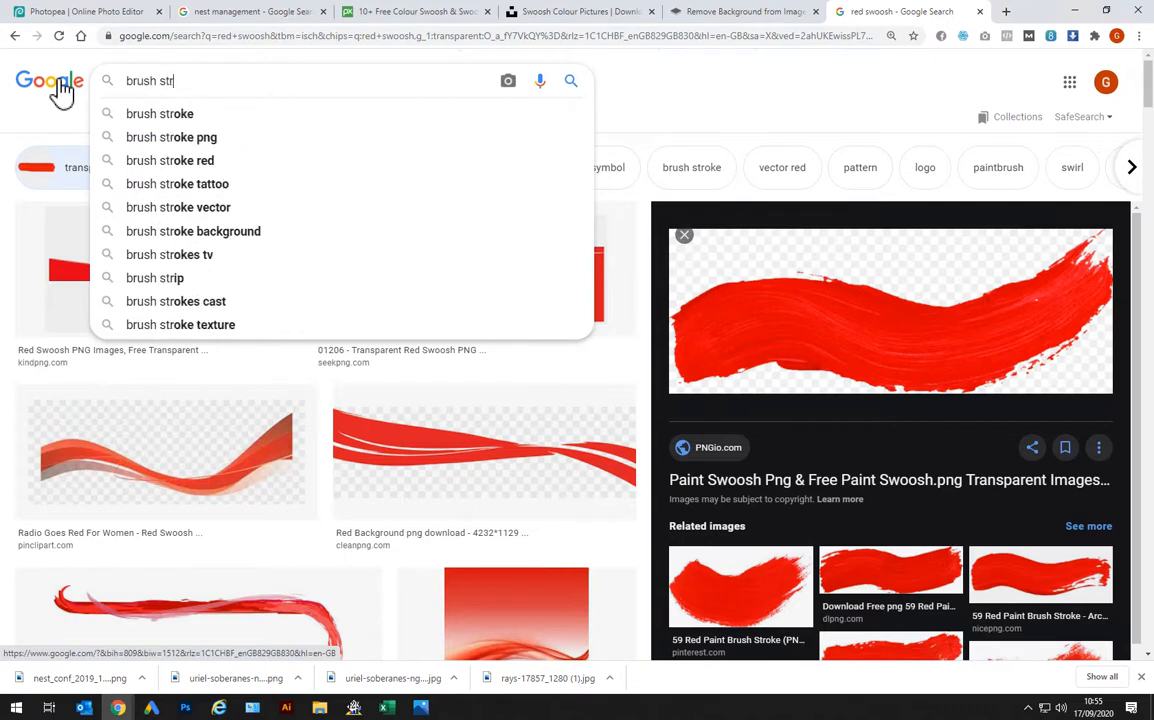
{"action": "type", "text": "oke"}
{"action": "key", "text": "Return"}
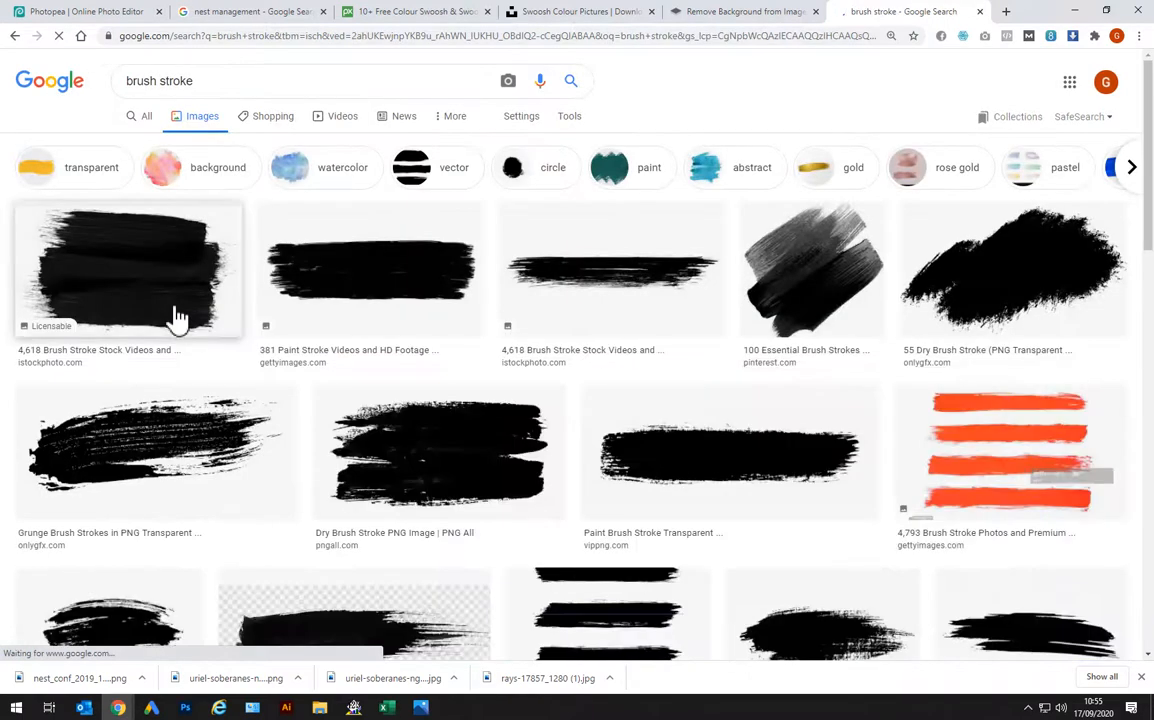
Return to Unsplash and search its photos for "brush stroke"
{"action": "left_click", "coordinate": [577, 14]}
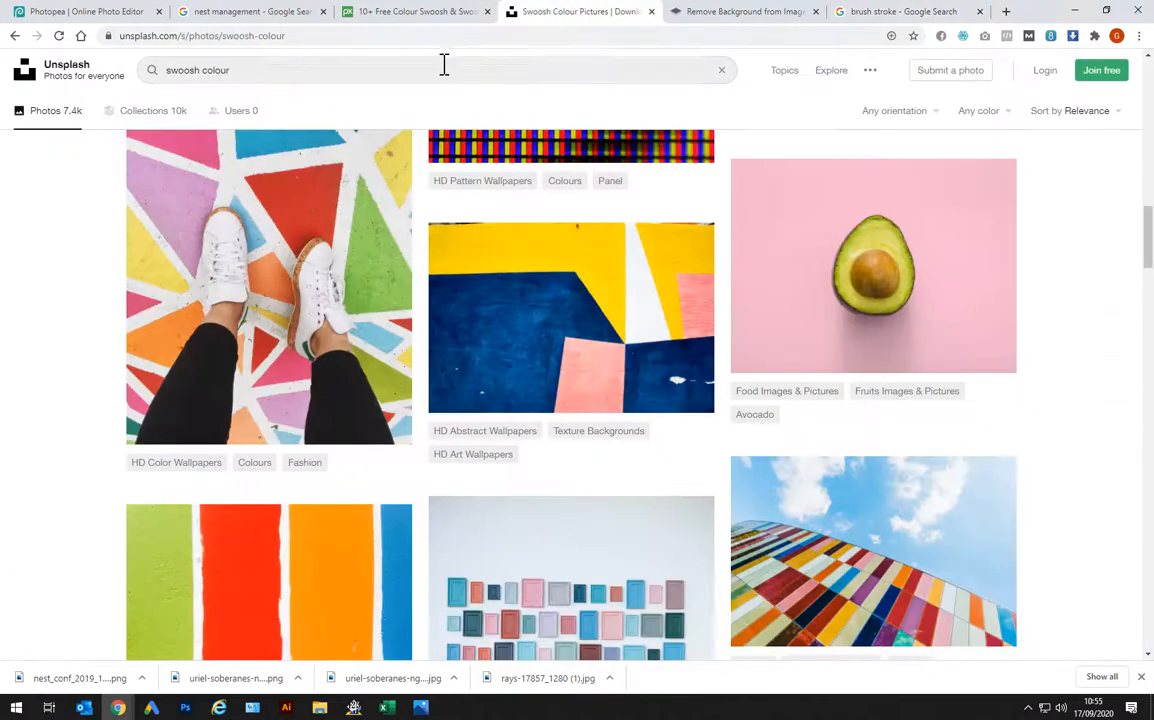
{"action": "left_click_drag", "start_coordinate": [180, 70], "coordinate": [118, 68]}
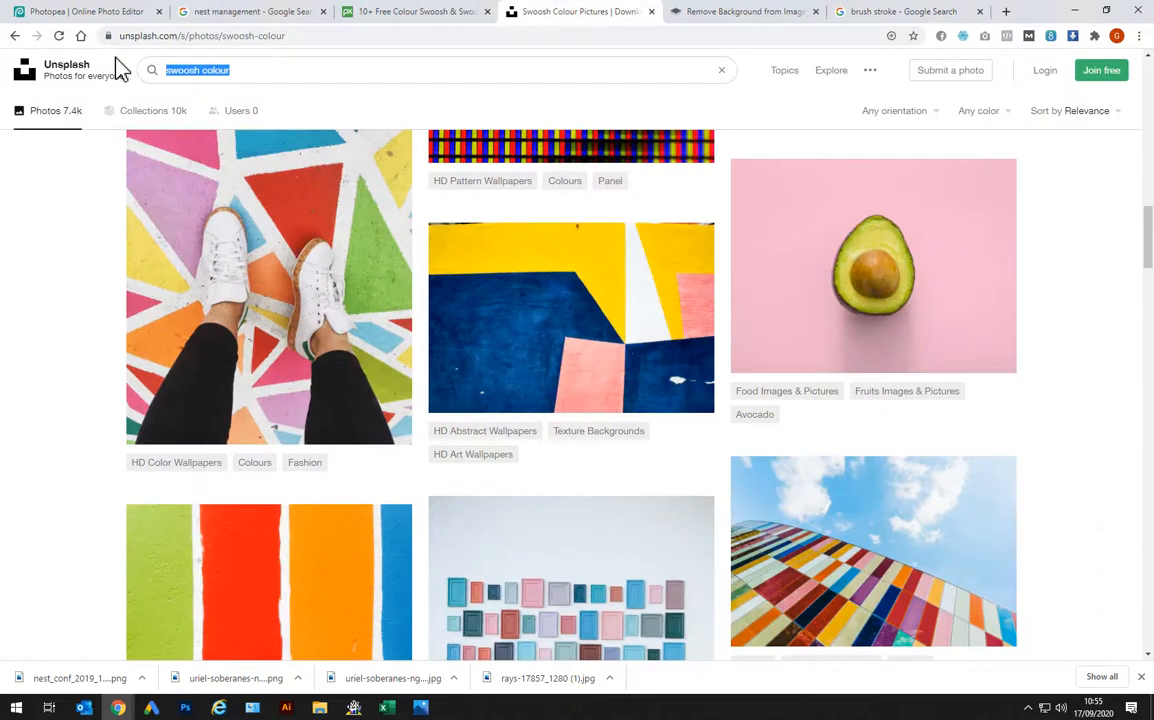
{"action": "type", "text": "brush stroke"}
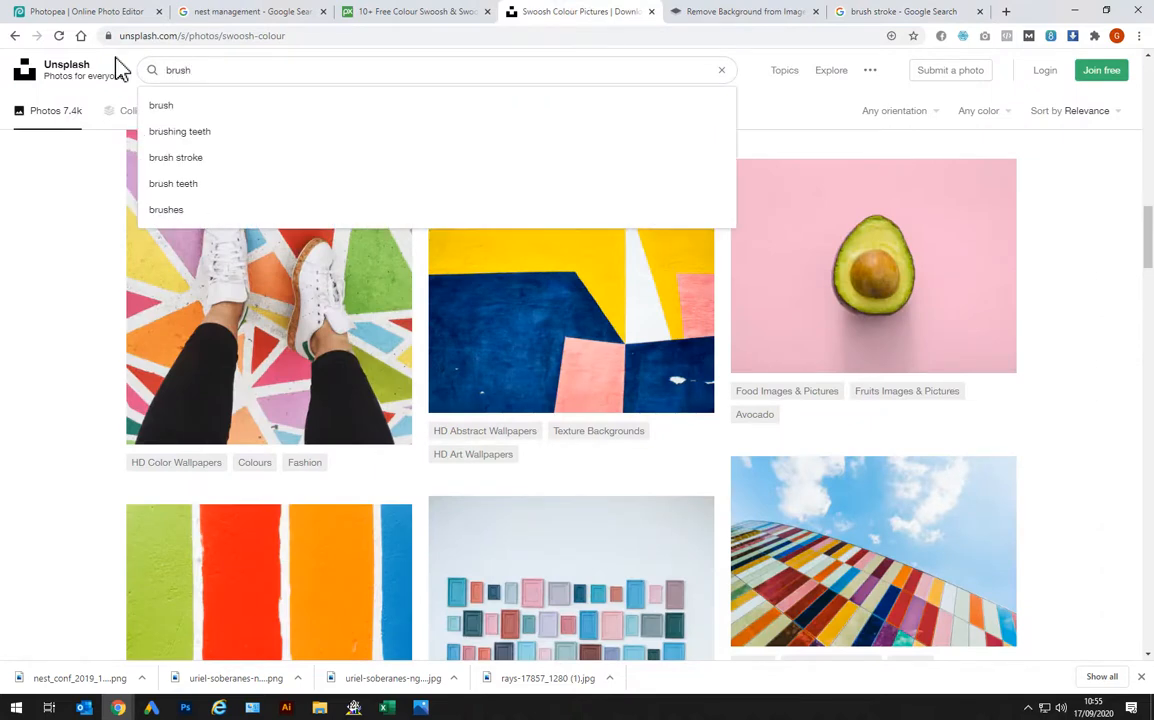
{"action": "key", "text": "Return"}
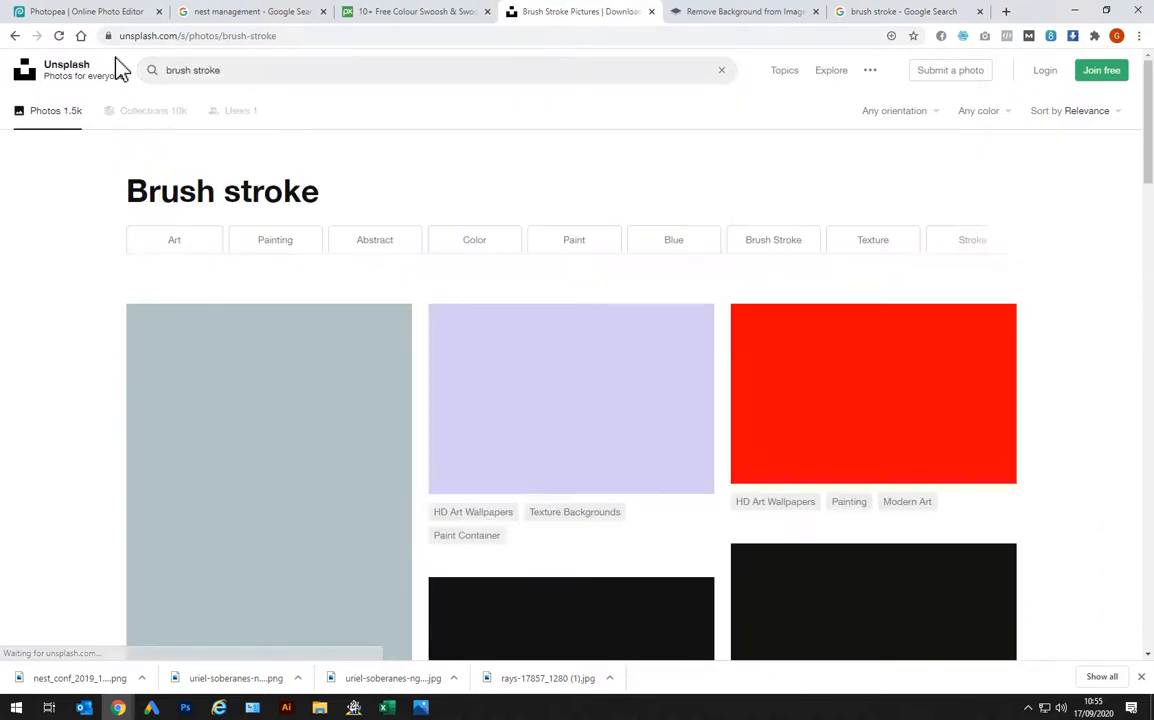
Look through the Unsplash "brush stroke" photos for a usable stroke, and clear the search text
{"action": "scroll", "coordinate": [402, 207], "scroll_direction": "down", "scroll_amount": 4}
{"action": "scroll", "coordinate": [400, 204], "scroll_direction": "down", "scroll_amount": 4}
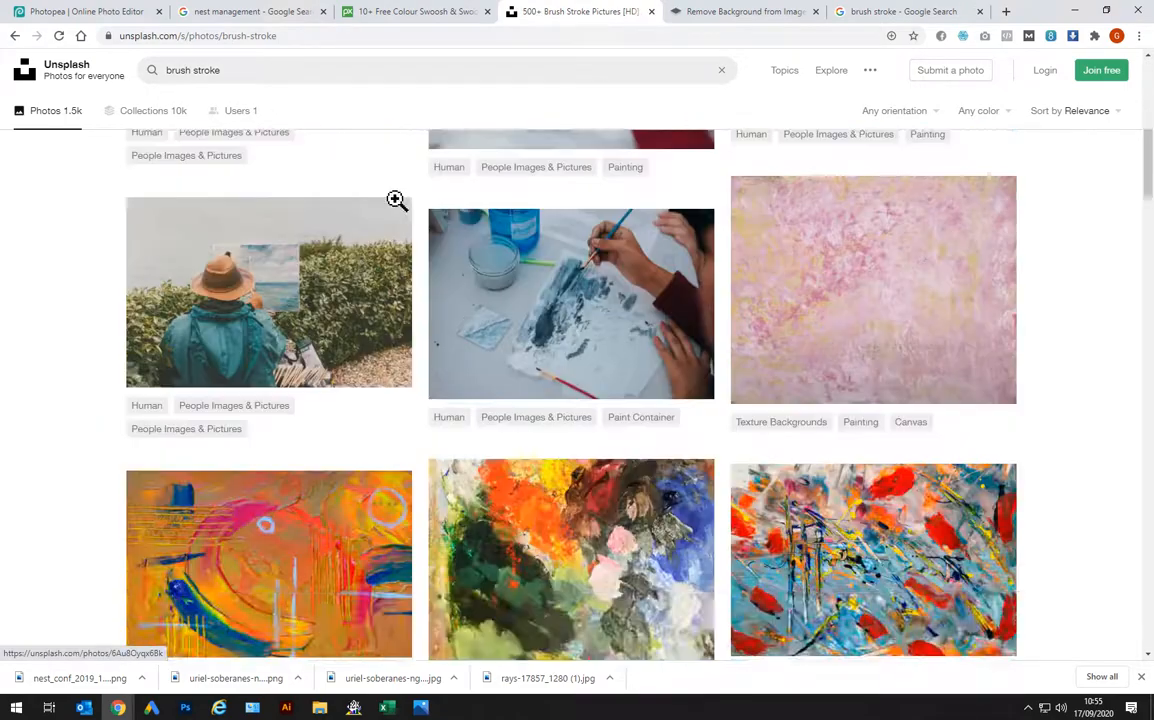
{"action": "scroll", "coordinate": [397, 201], "scroll_direction": "up", "scroll_amount": 8}
{"action": "left_click", "coordinate": [242, 77]}
{"action": "key", "text": "BackSpace"}
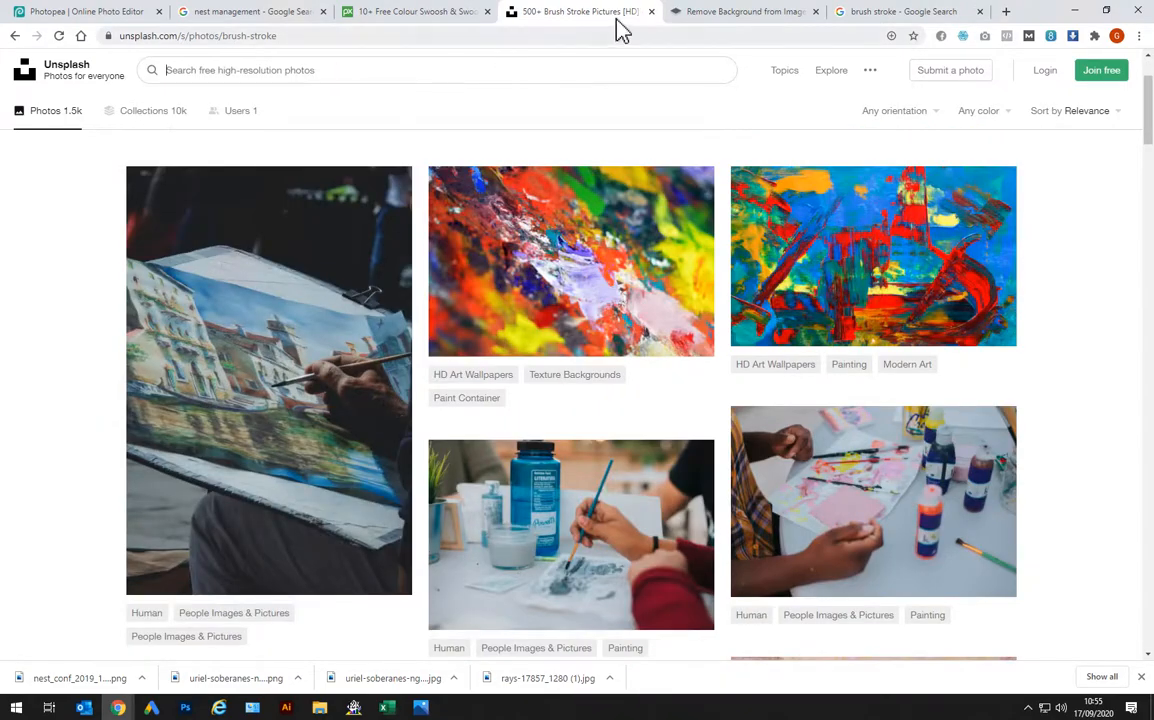
Switch to Pixabay and replace its "colour swoosh" image search with "brush stroke"
{"action": "left_click", "coordinate": [722, 20]}
{"action": "left_click", "coordinate": [425, 18]}
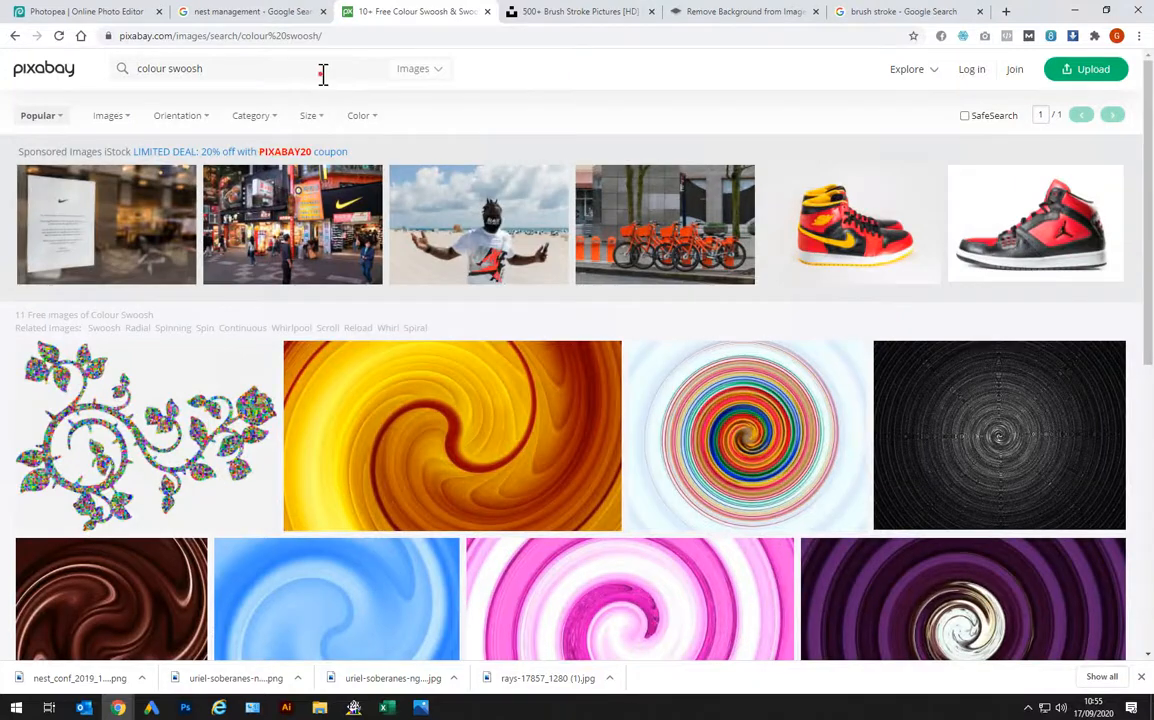
{"action": "key", "text": "Return"}
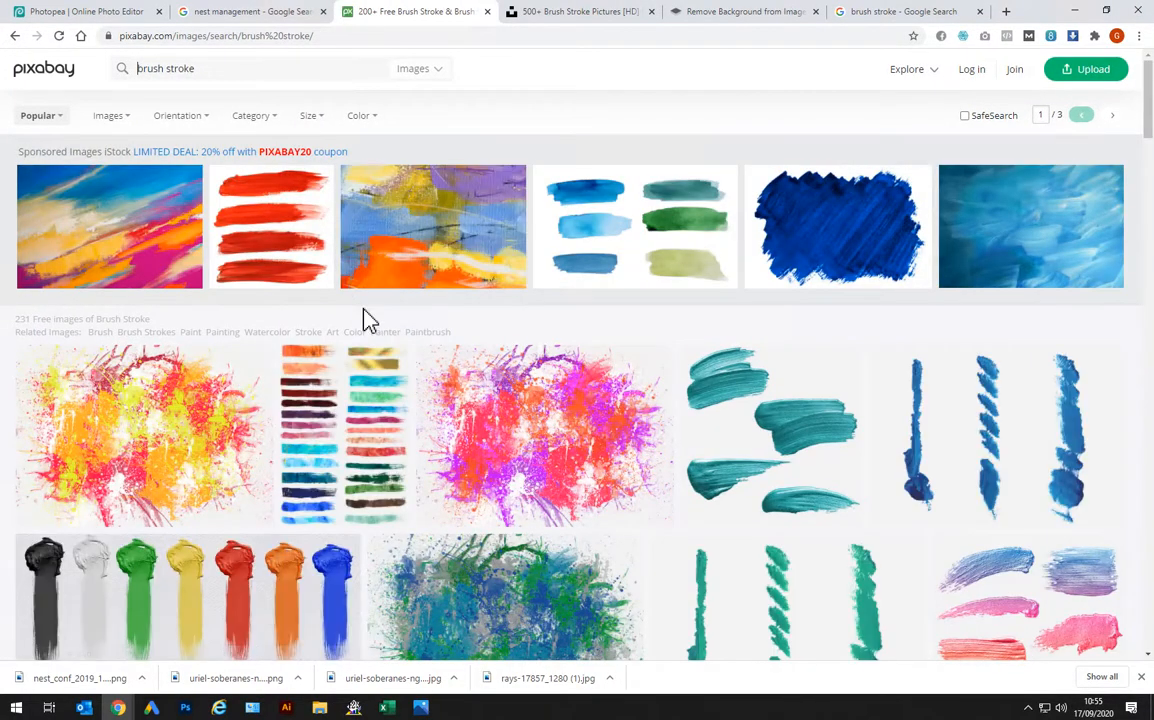
Look through the whole page of Pixabay brush stroke images for a suitable stroke and return to its start
{"action": "scroll", "coordinate": [363, 319], "scroll_direction": "down", "scroll_amount": 1}
{"action": "scroll", "coordinate": [368, 322], "scroll_direction": "down", "scroll_amount": 4}
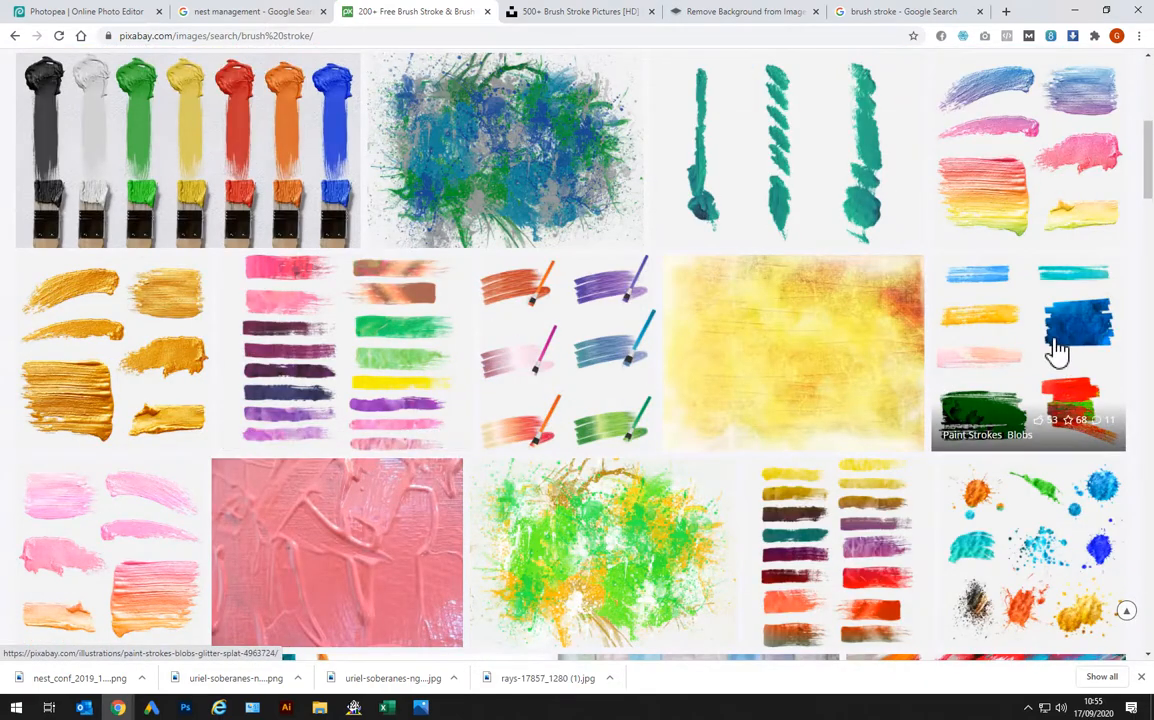
{"action": "scroll", "coordinate": [1057, 350], "scroll_direction": "down", "scroll_amount": 6}
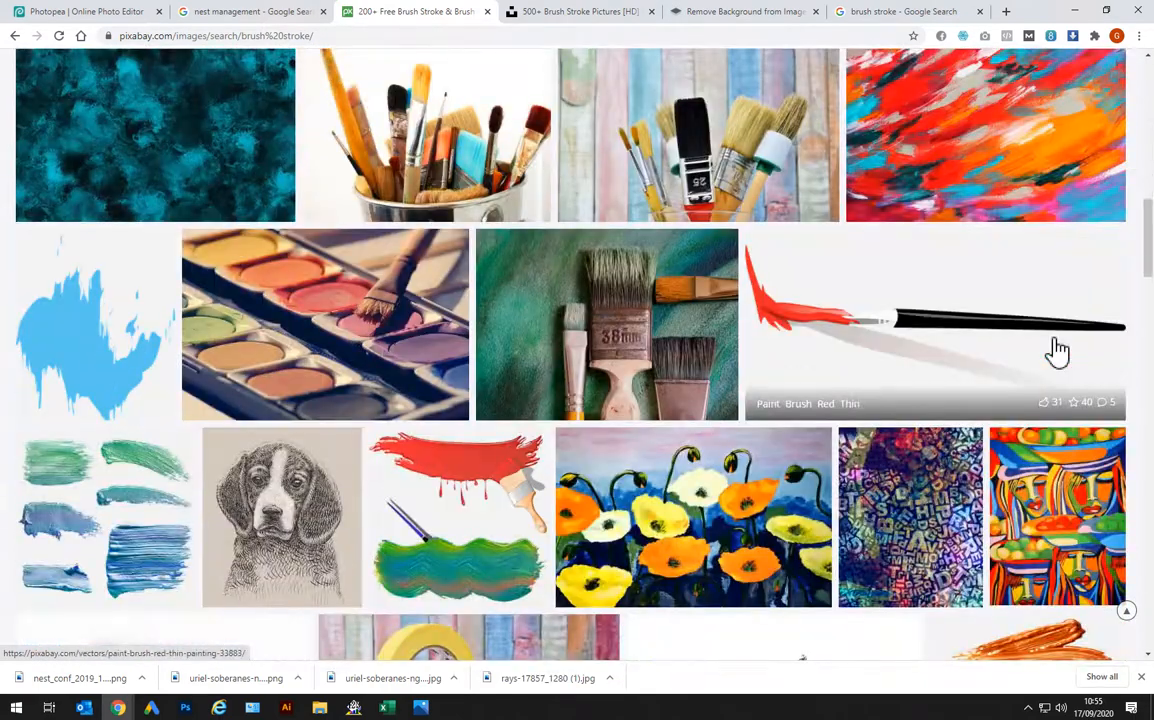
{"action": "scroll", "coordinate": [1057, 350], "scroll_direction": "down", "scroll_amount": 7}
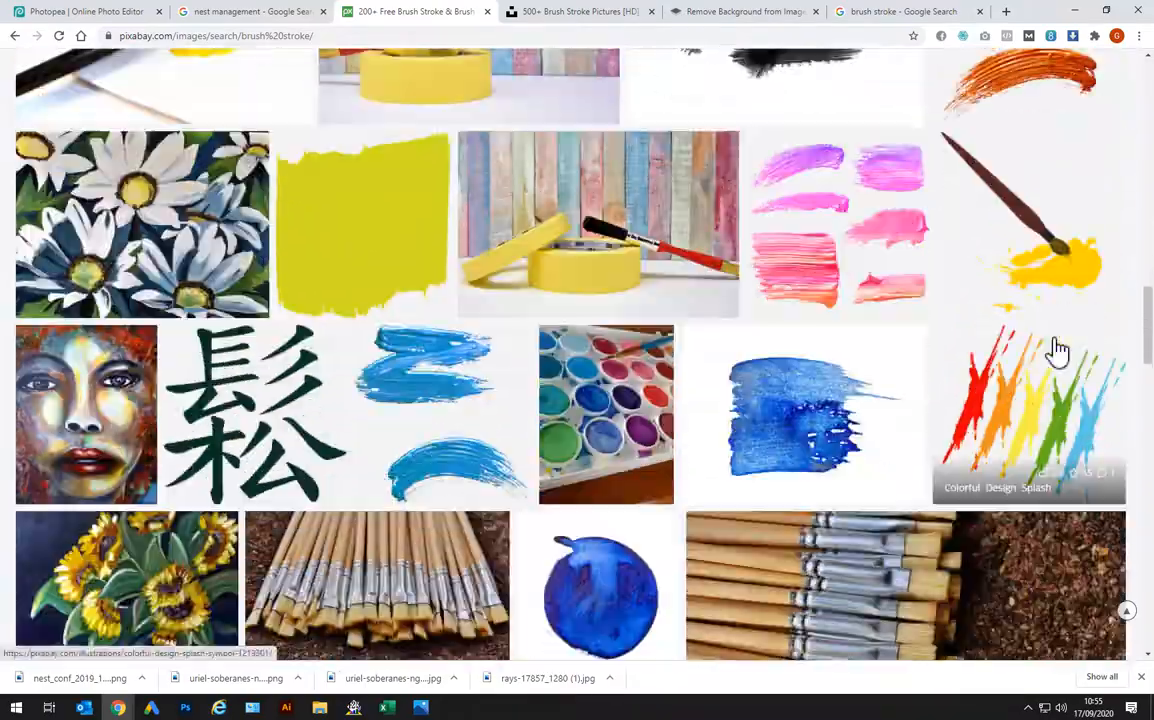
{"action": "scroll", "coordinate": [812, 365], "scroll_direction": "down", "scroll_amount": 10}
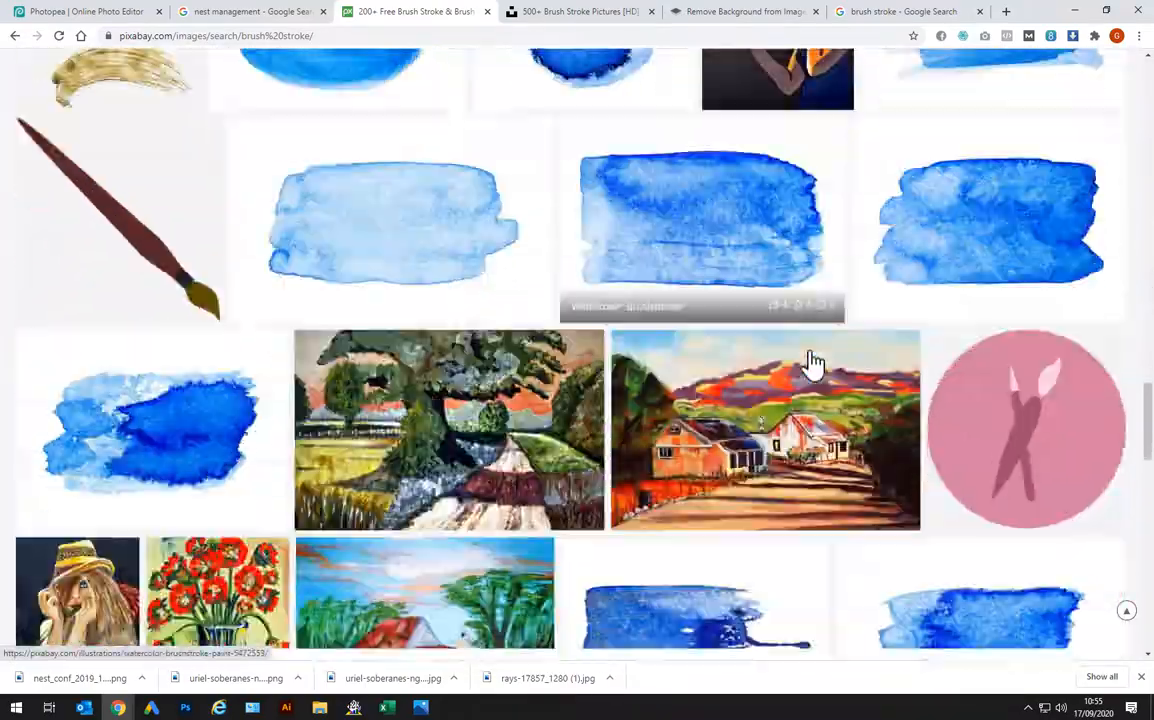
{"action": "scroll", "coordinate": [812, 365], "scroll_direction": "down", "scroll_amount": 6}
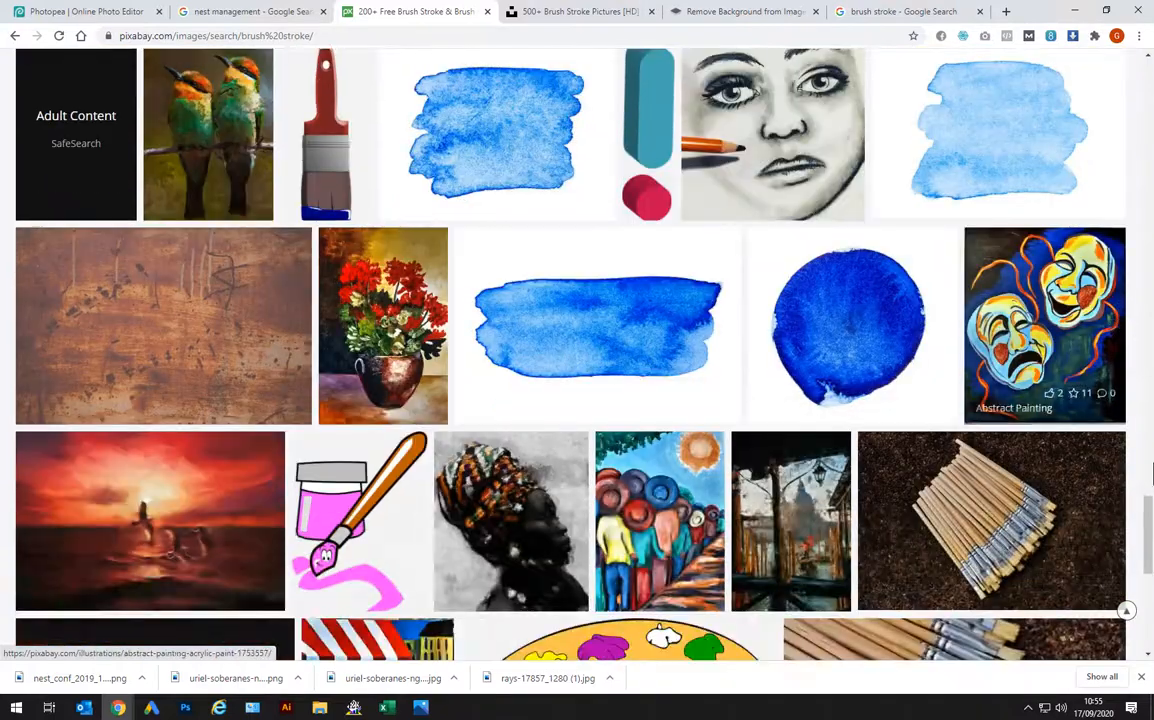
{"action": "left_click_drag", "start_coordinate": [1150, 527], "coordinate": [1144, 88]}
{"action": "scroll", "coordinate": [926, 170], "scroll_direction": "up", "scroll_amount": 1}
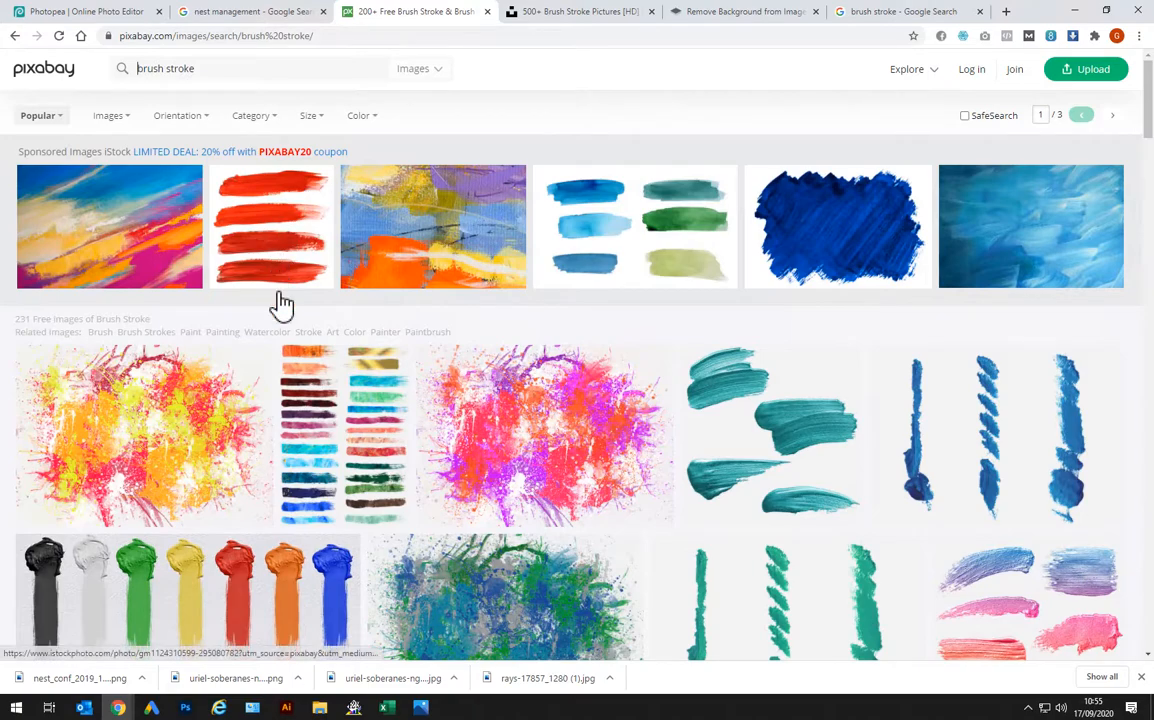
Return to the Unsplash brush stroke results and look further through the photos
{"action": "left_click", "coordinate": [567, 15]}
{"action": "scroll", "coordinate": [283, 301], "scroll_direction": "down", "scroll_amount": 8}
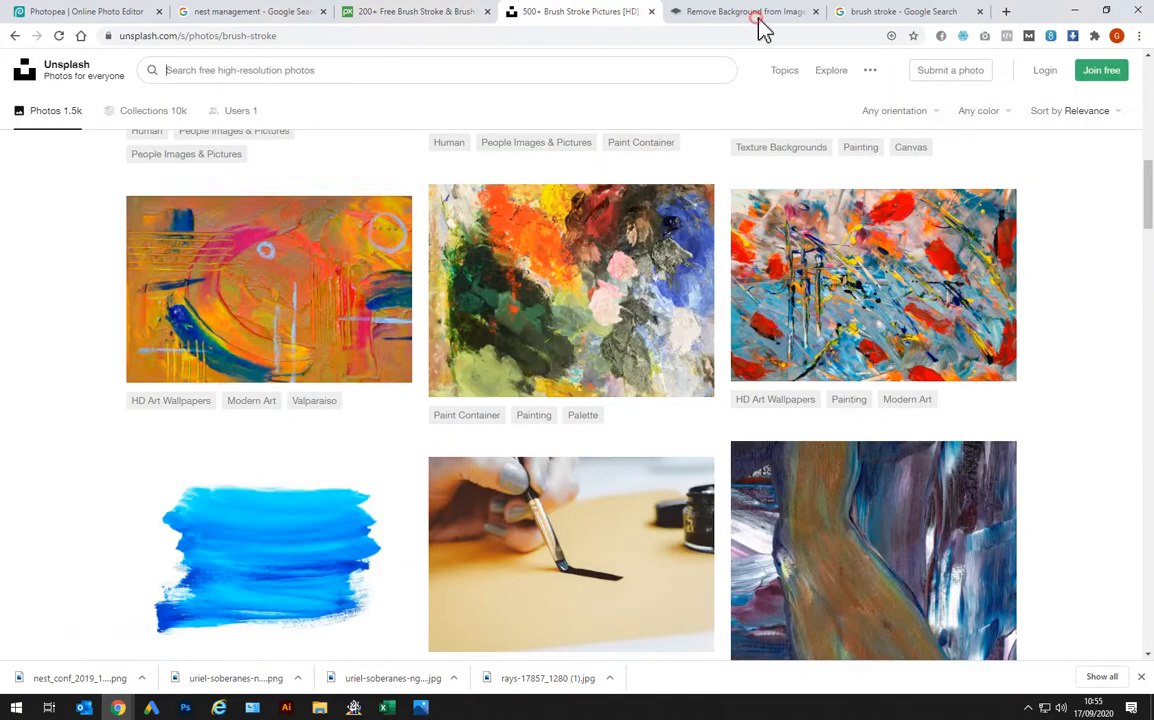
{"action": "left_click", "coordinate": [757, 15]}
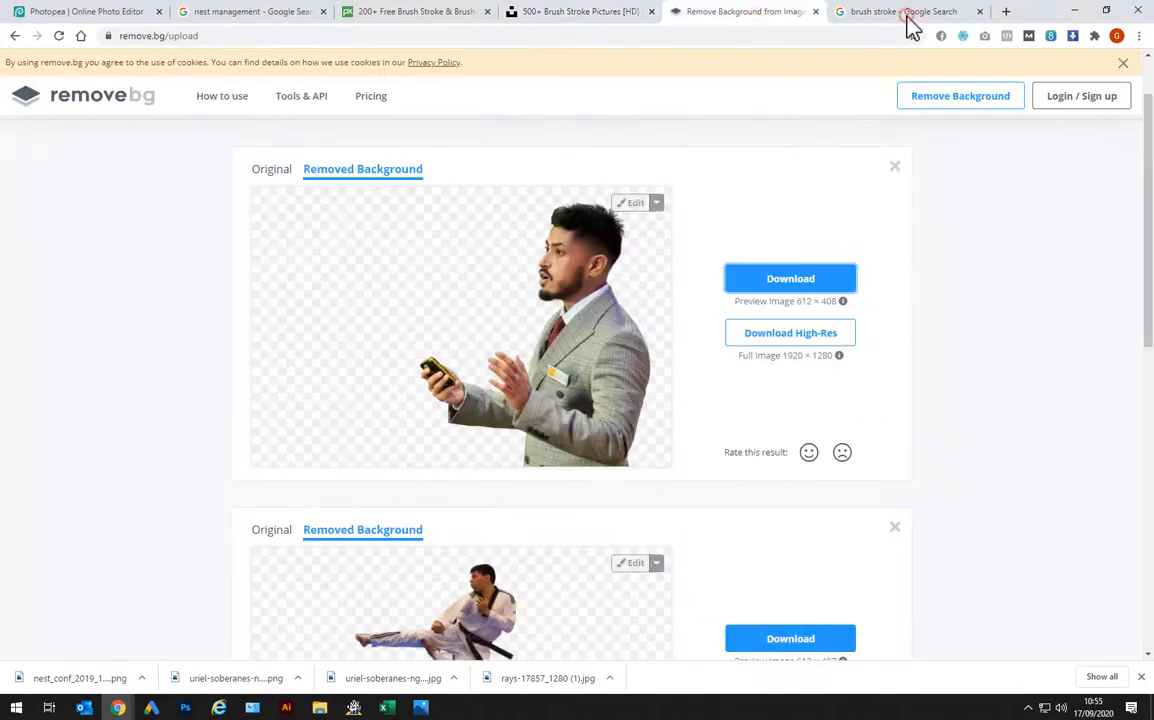
Change the Google Images search to "brush stroke png" and preview the black brush stroke from PikPng
{"action": "left_click", "coordinate": [905, 14]}
{"action": "type", "text": "png"}
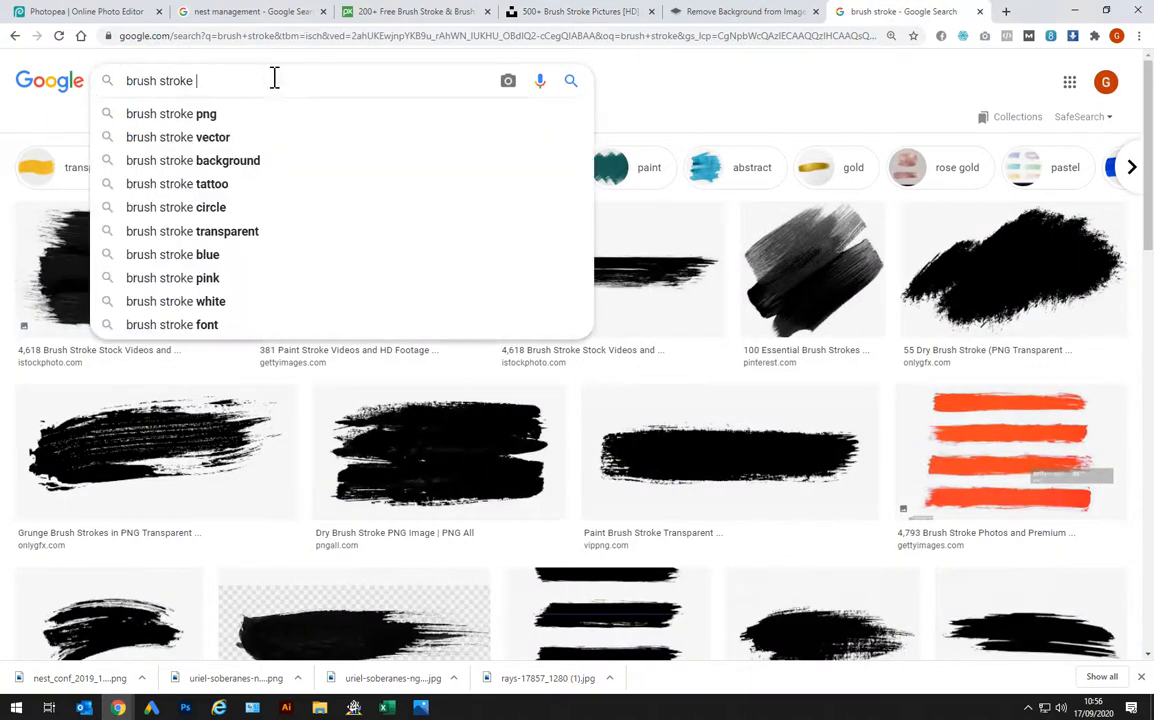
{"action": "key", "text": "Return"}
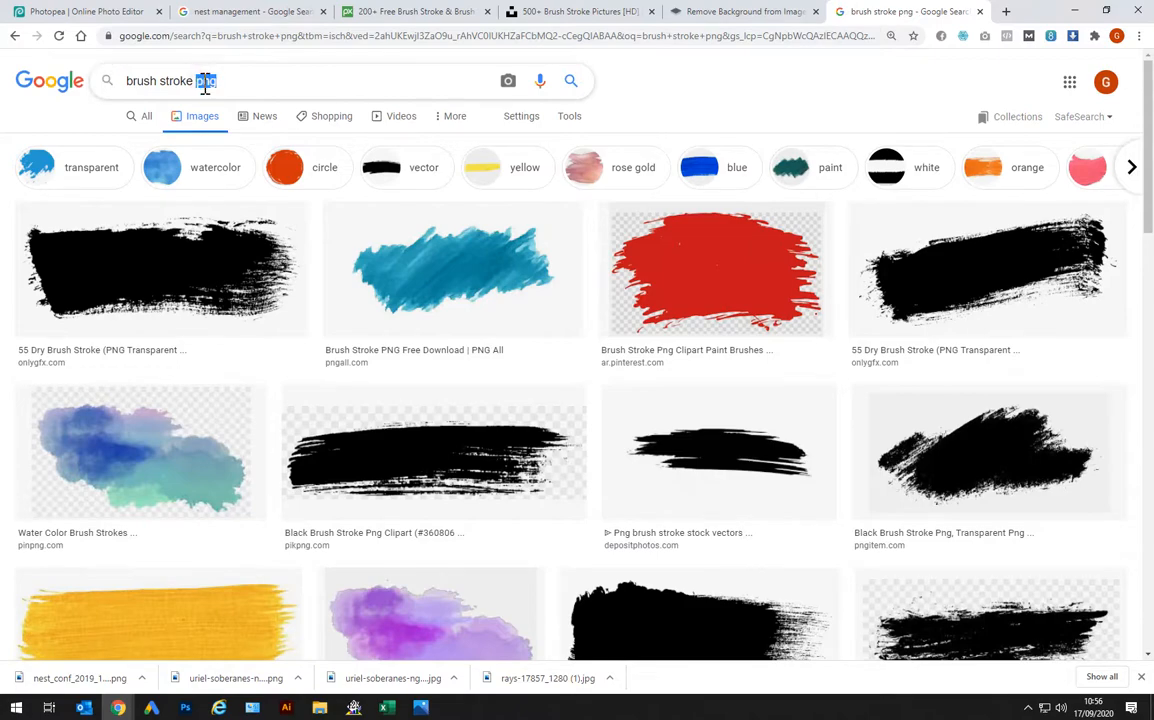
{"action": "scroll", "coordinate": [310, 315], "scroll_direction": "down", "scroll_amount": 3}
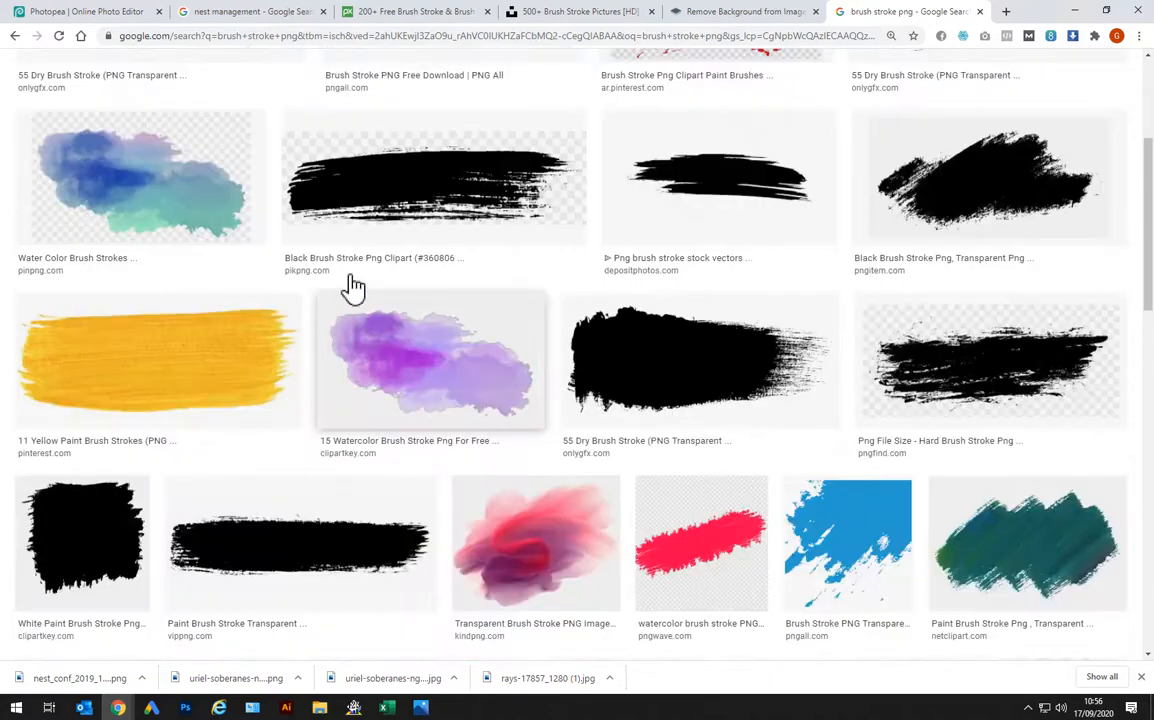
{"action": "left_click", "coordinate": [468, 183]}
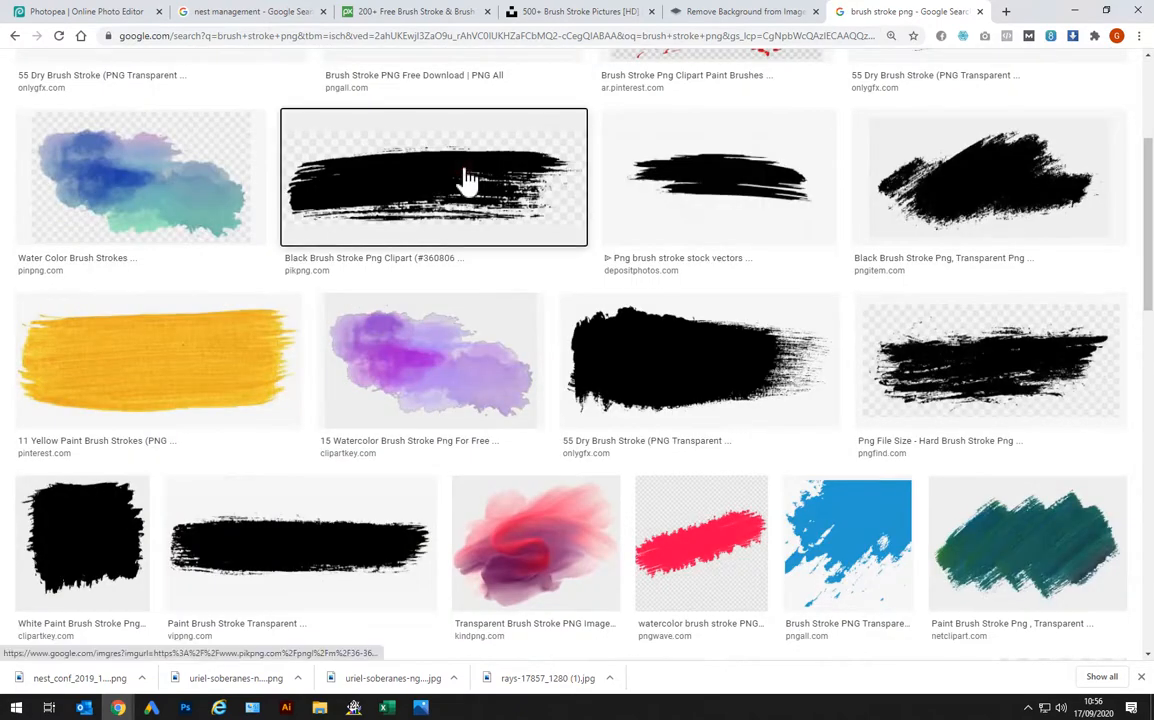
{"action": "scroll", "coordinate": [498, 260], "scroll_direction": "up", "scroll_amount": 3}
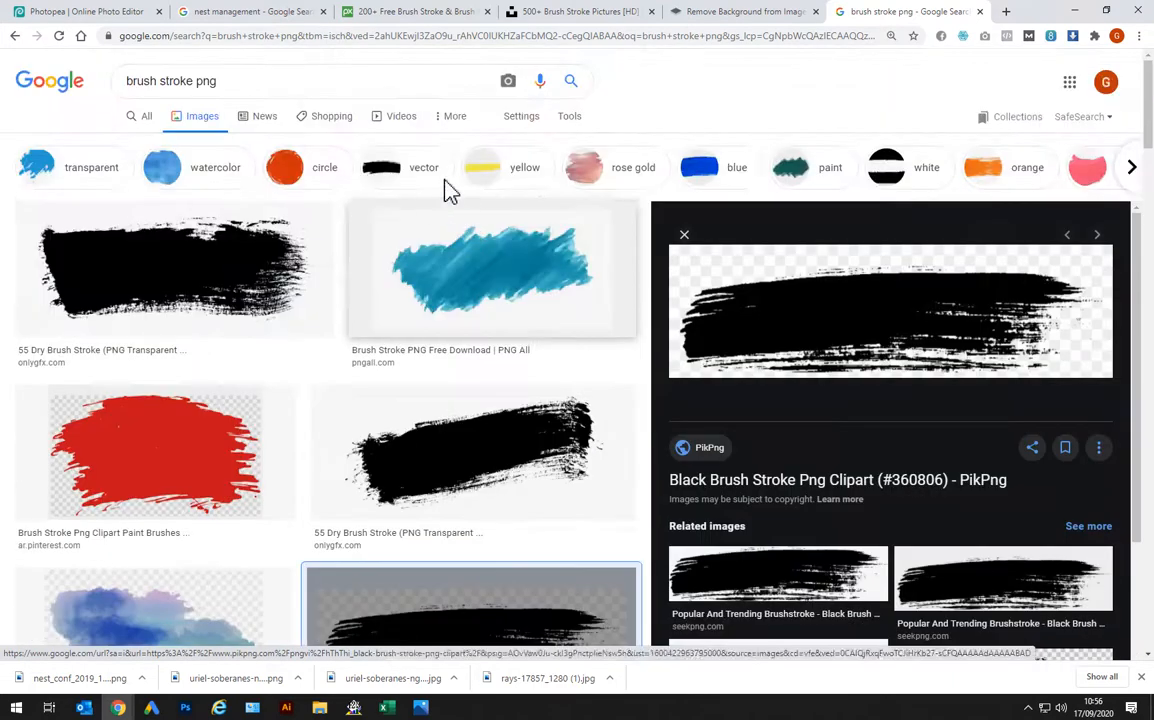
Filter the "brush stroke png" image results to Creative Commons licences
{"action": "left_click", "coordinate": [568, 120]}
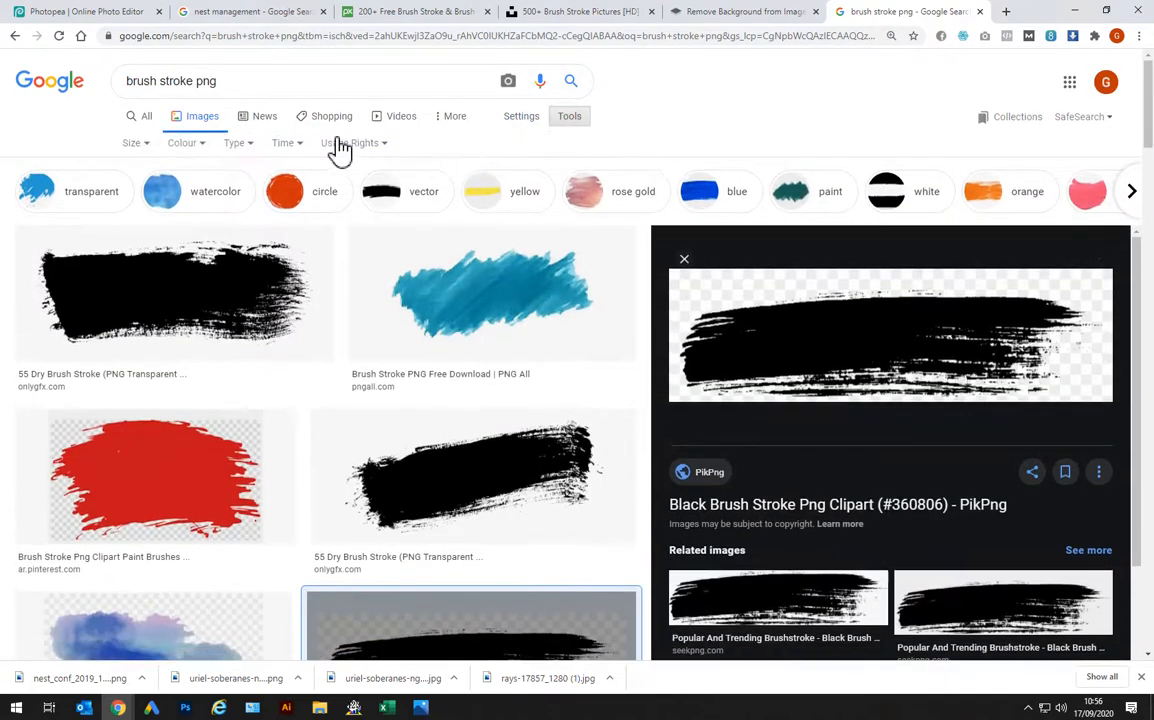
{"action": "left_click", "coordinate": [338, 146]}
{"action": "left_click", "coordinate": [376, 199]}
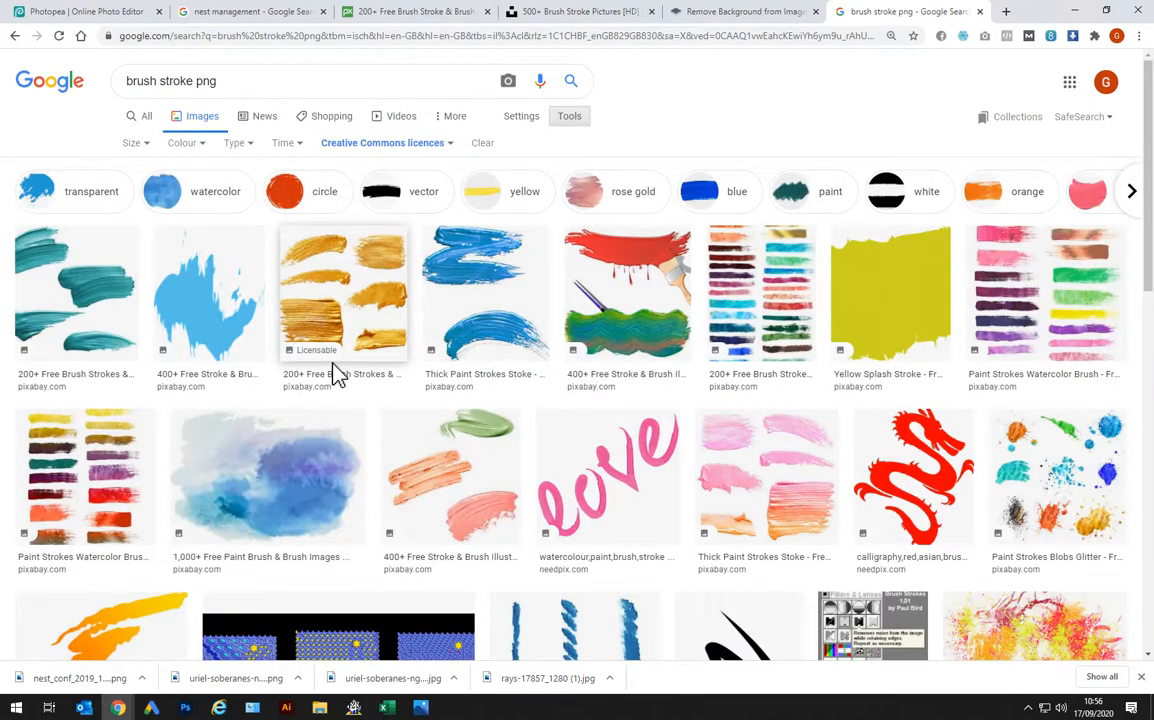
Visit the Pixabay source of the teal brush strokes result and open the "Paint Strokes Blobs" illustration with the multicoloured strokes
{"action": "left_click", "coordinate": [93, 330]}
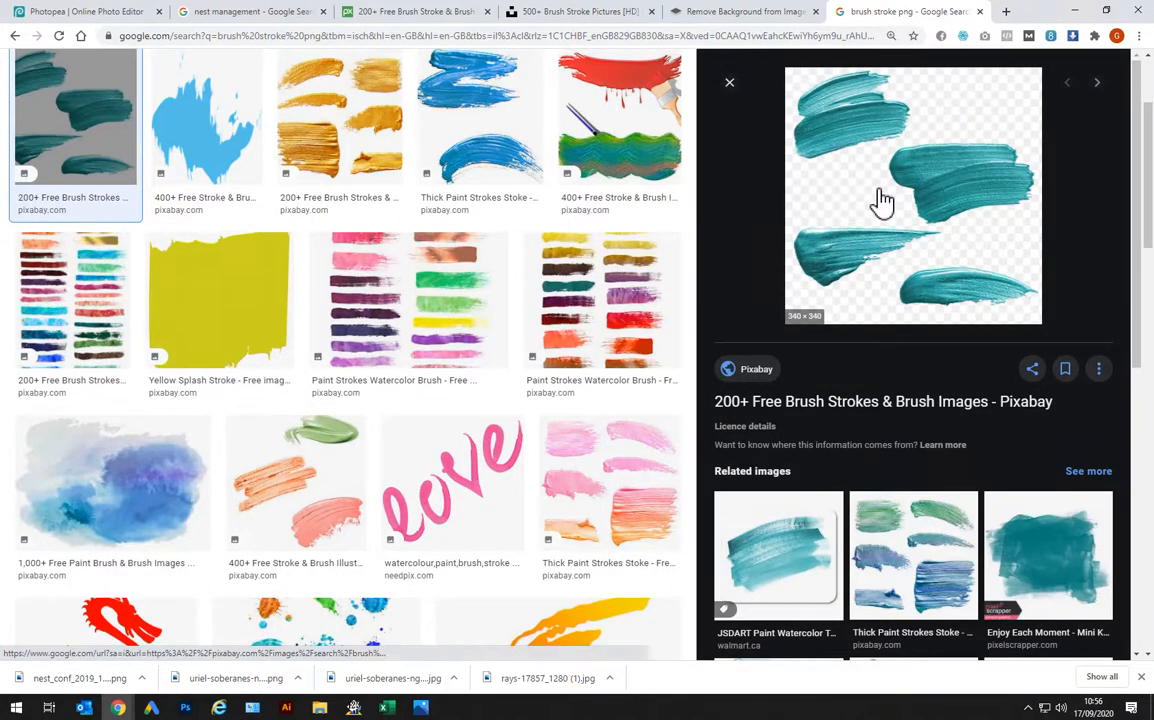
{"action": "left_click", "coordinate": [879, 409]}
{"action": "scroll", "coordinate": [757, 393], "scroll_direction": "down", "scroll_amount": 1}
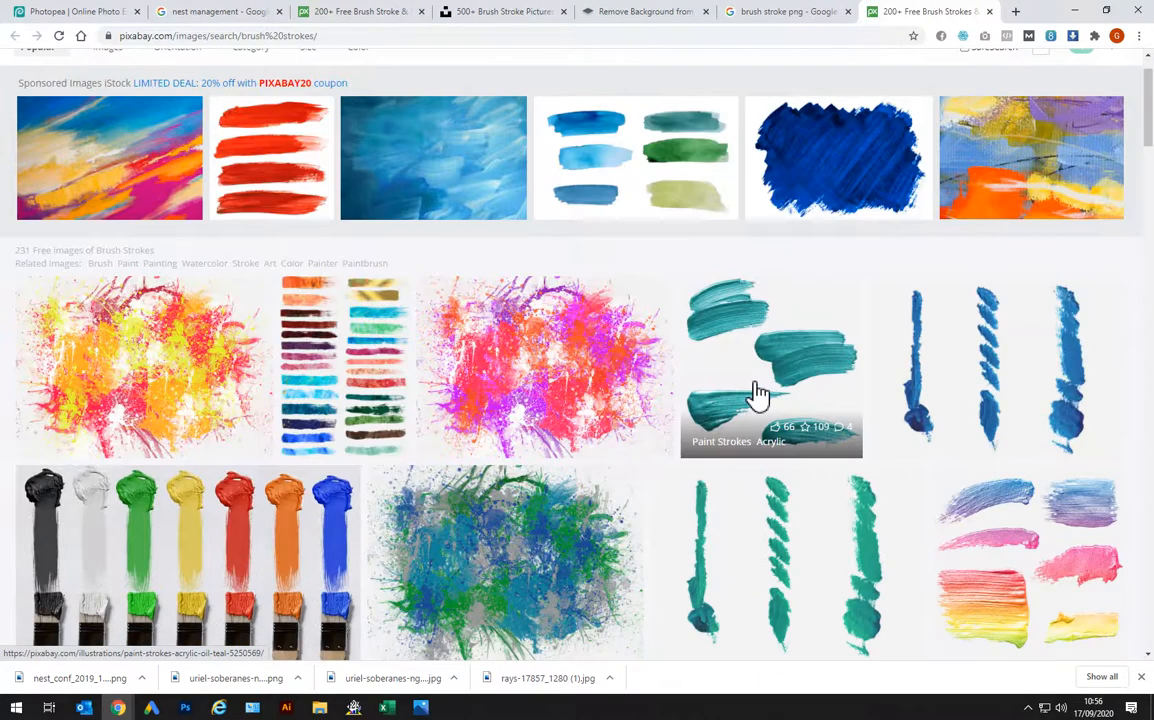
{"action": "scroll", "coordinate": [757, 393], "scroll_direction": "down", "scroll_amount": 4}
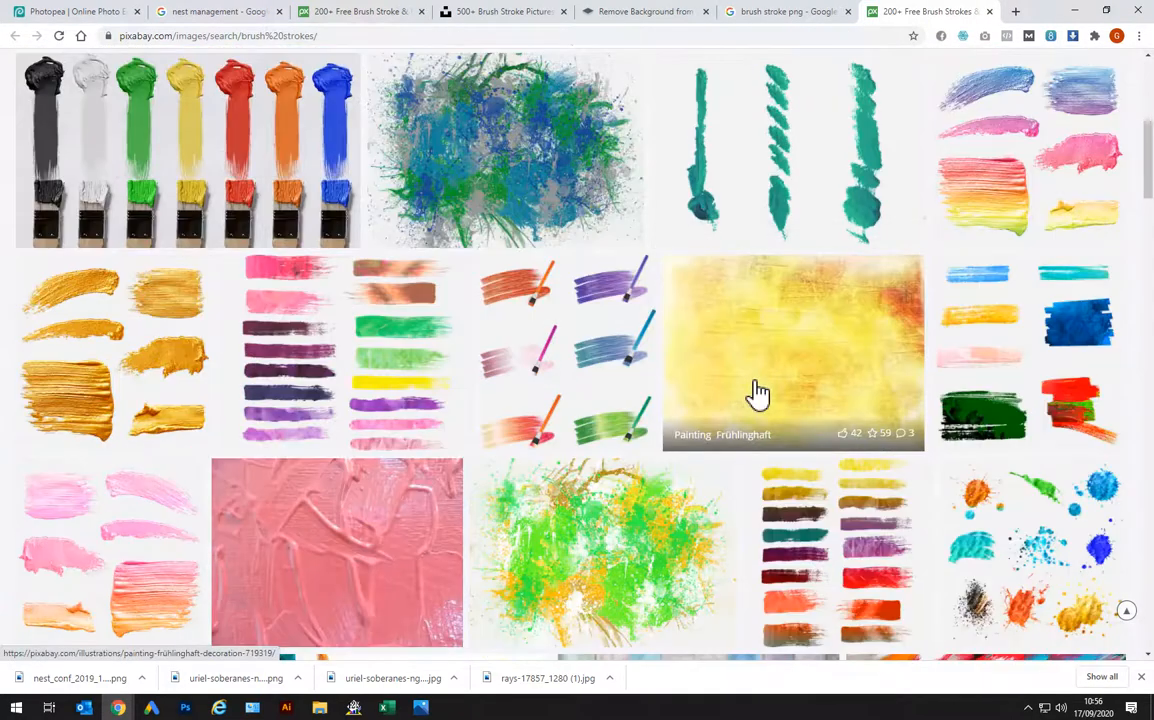
{"action": "left_click", "coordinate": [1059, 335]}
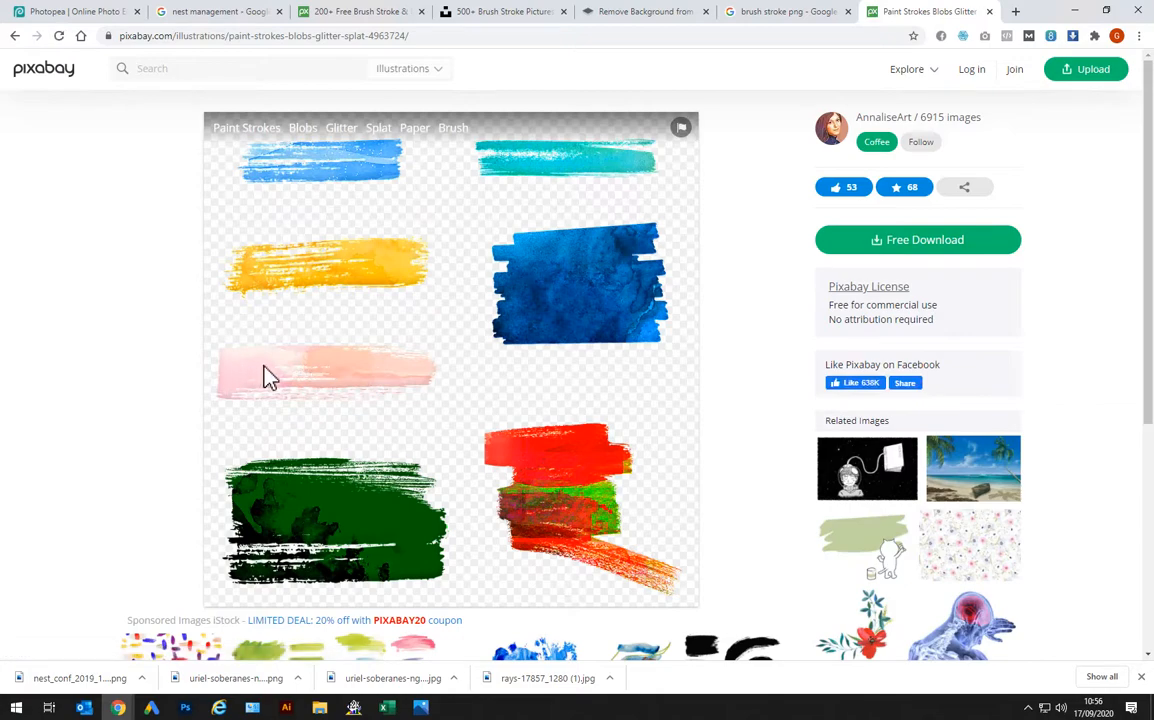
Download the paint strokes illustration as a 1920×1920 PNG and open it as a separate document in Photopea
{"action": "left_click", "coordinate": [900, 243]}
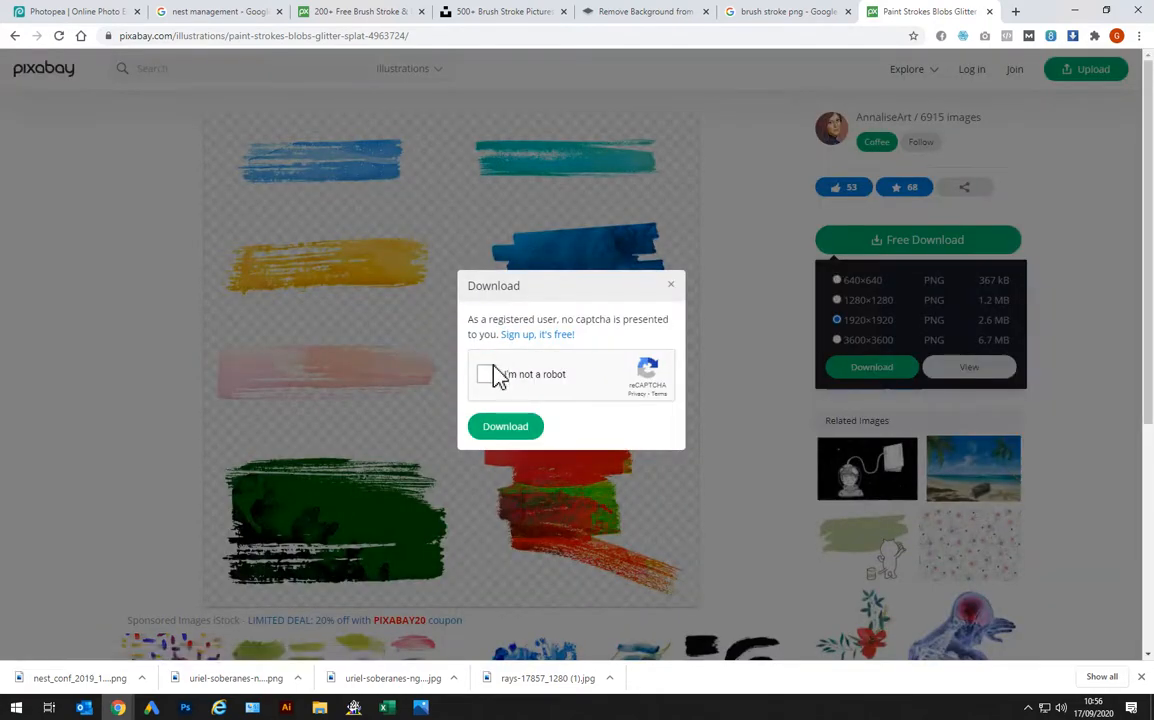
{"action": "left_click", "coordinate": [490, 374]}
{"action": "left_click", "coordinate": [506, 427]}
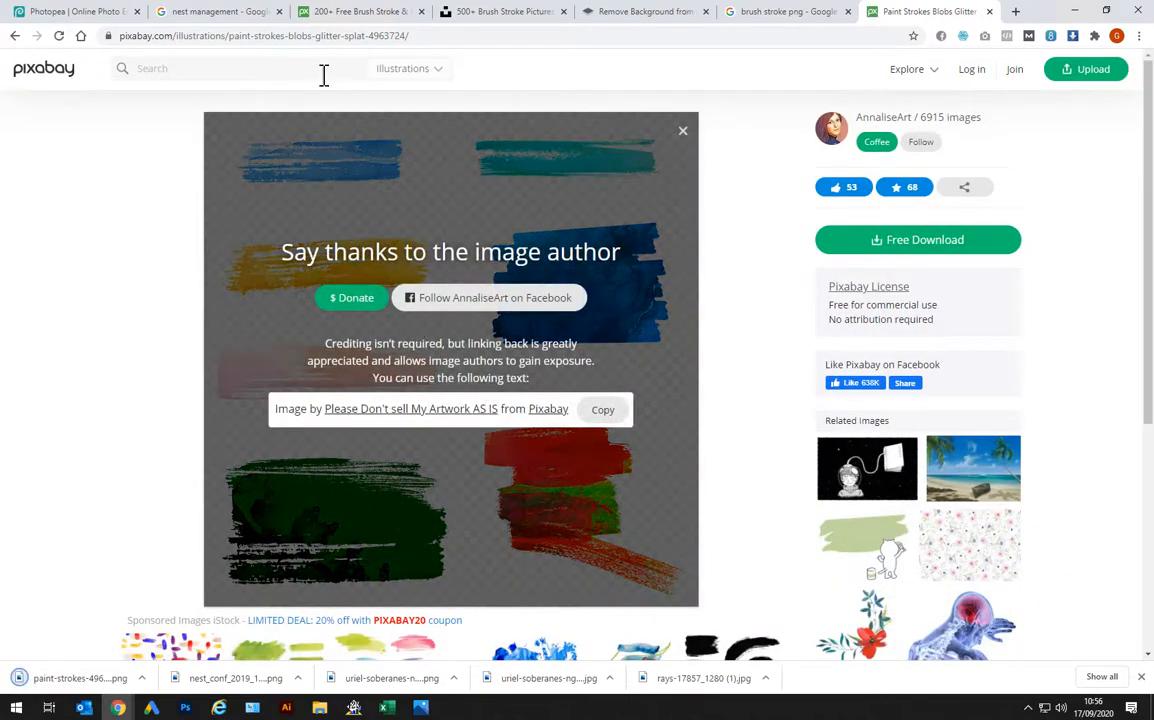
{"action": "left_click", "coordinate": [76, 12]}
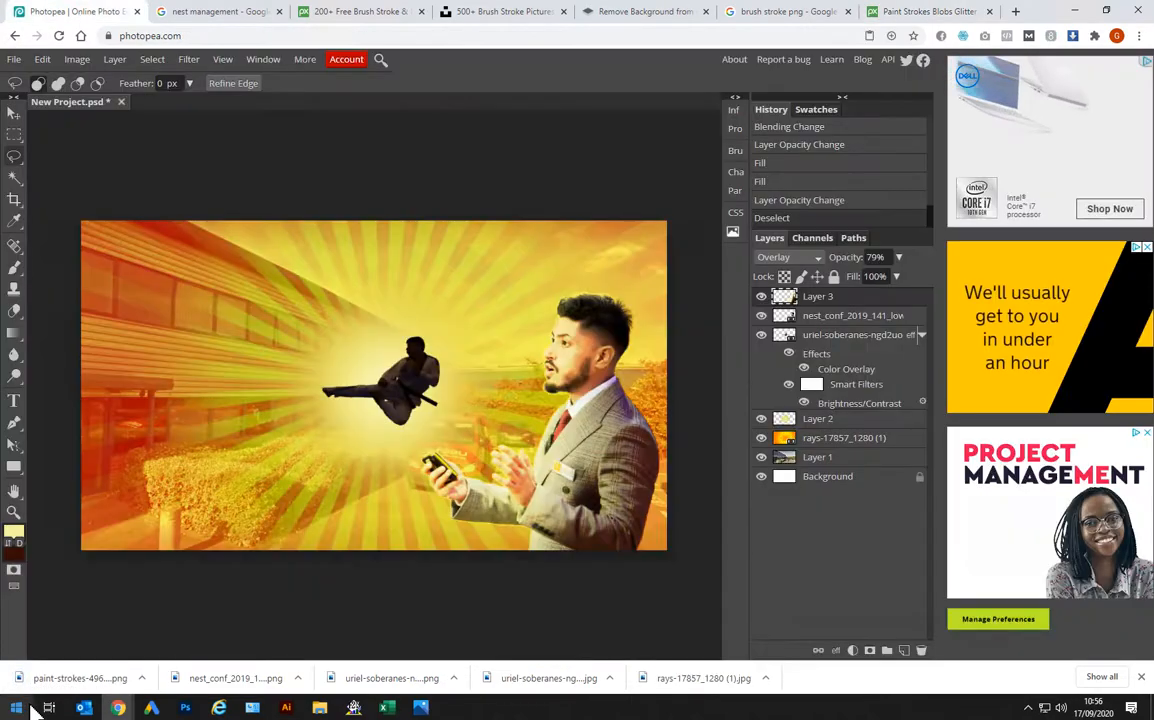
{"action": "mouse_move", "coordinate": [76, 680]}
{"action": "left_mouse_down"}
{"action": "mouse_move", "coordinate": [320, 295]}
{"action": "mouse_move", "coordinate": [258, 108]}
{"action": "mouse_move", "coordinate": [163, 110]}
{"action": "mouse_move", "coordinate": [214, 108]}
{"action": "left_mouse_up"}
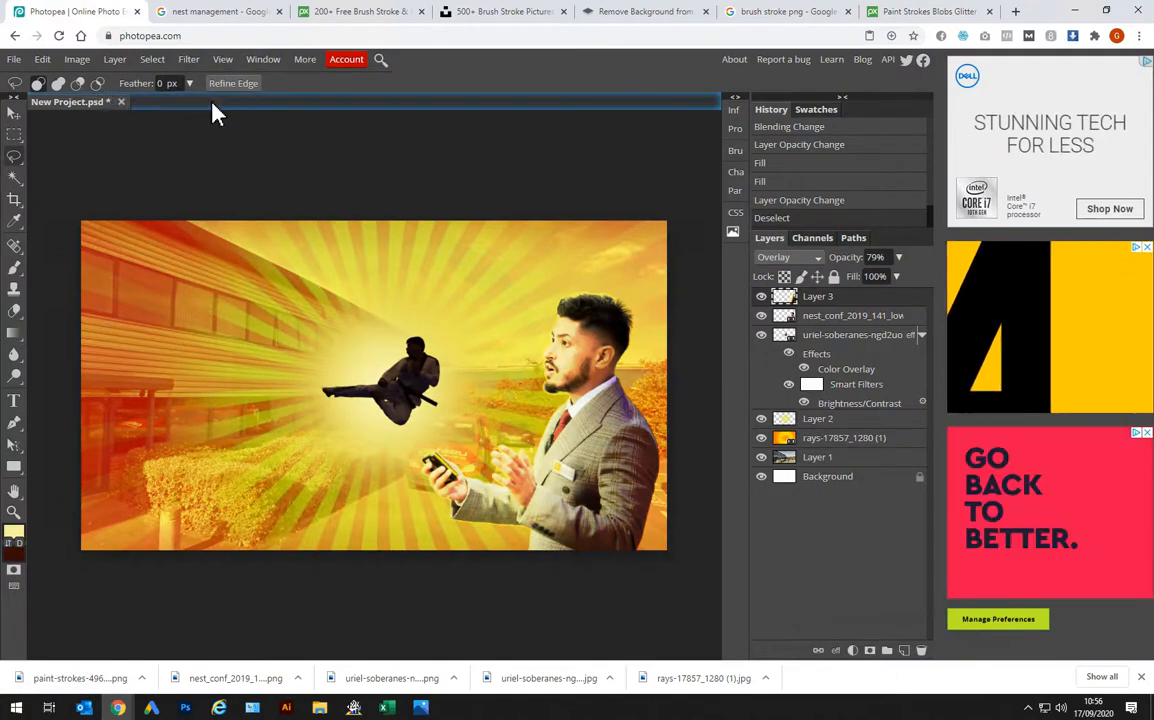
Select the pink brush stroke with a rectangular selection and paste it into New Project.psd as a new layer
{"action": "left_click", "coordinate": [13, 135]}
{"action": "mouse_move", "coordinate": [155, 353]}
{"action": "left_mouse_down"}
{"action": "mouse_move", "coordinate": [368, 419]}
{"action": "mouse_move", "coordinate": [381, 434]}
{"action": "left_mouse_up"}
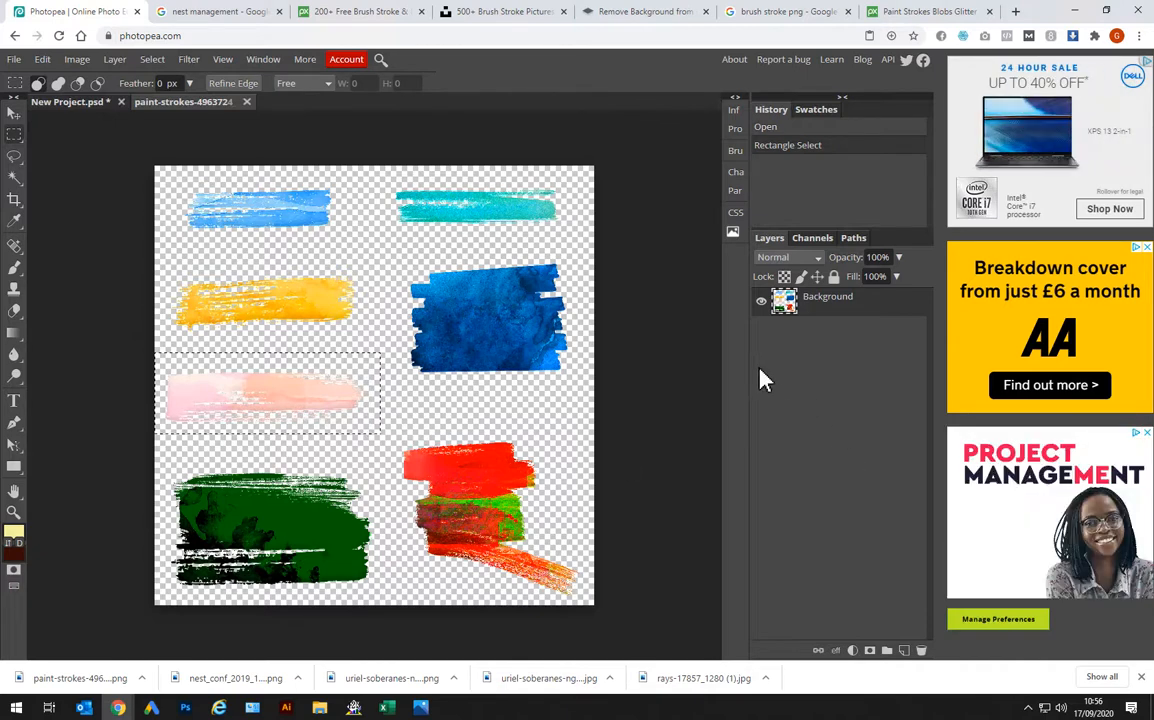
{"action": "key", "text": "Delete"}
{"action": "left_click", "coordinate": [97, 106]}
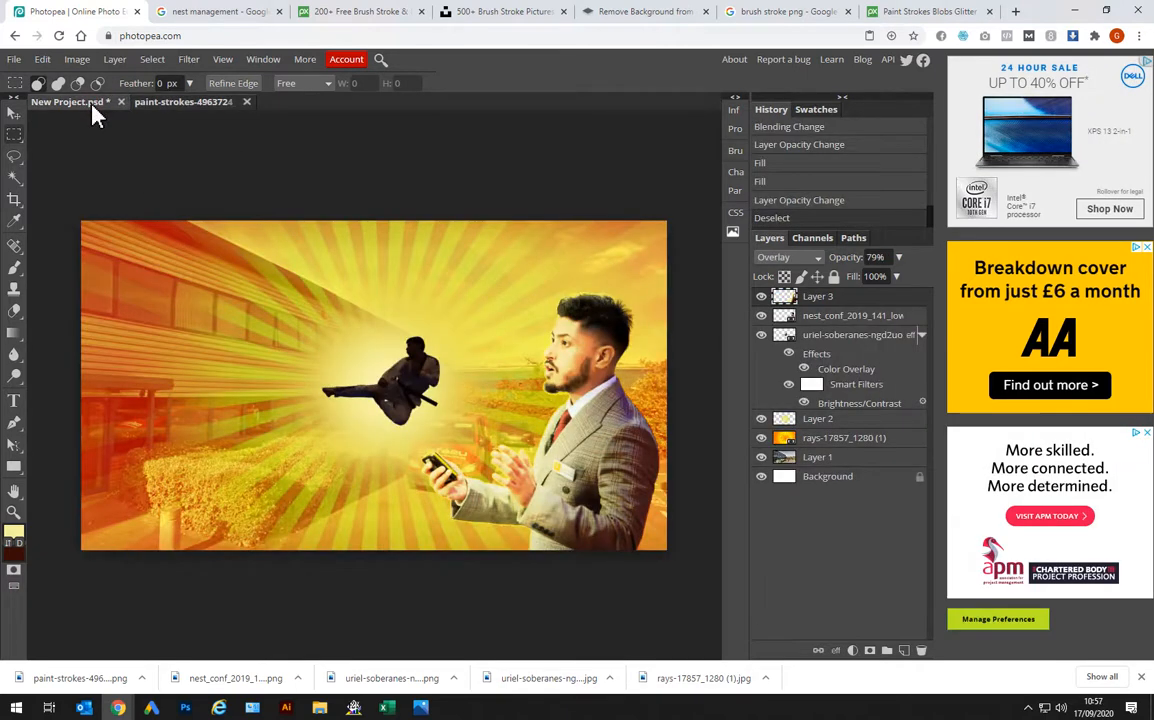
{"action": "key", "text": "ctrl+v"}
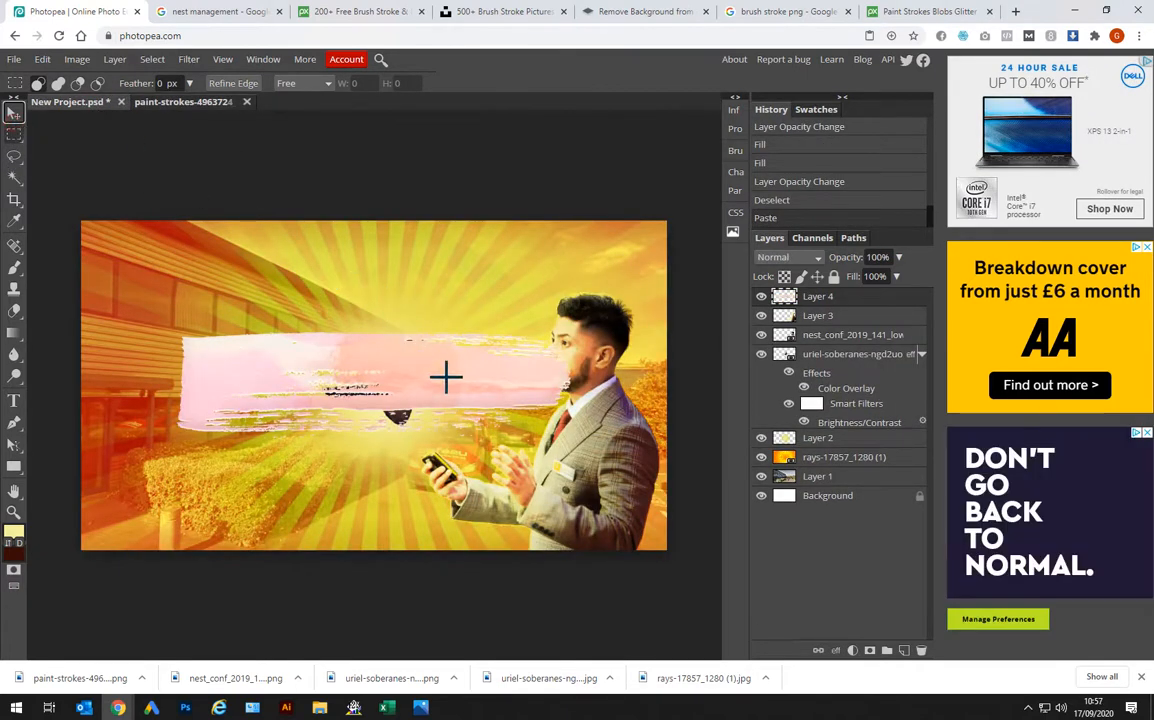
Move the pasted pink stroke to the lower-left corner of the image and scale it down to end beside the man's phone
{"action": "left_click", "coordinate": [430, 350]}
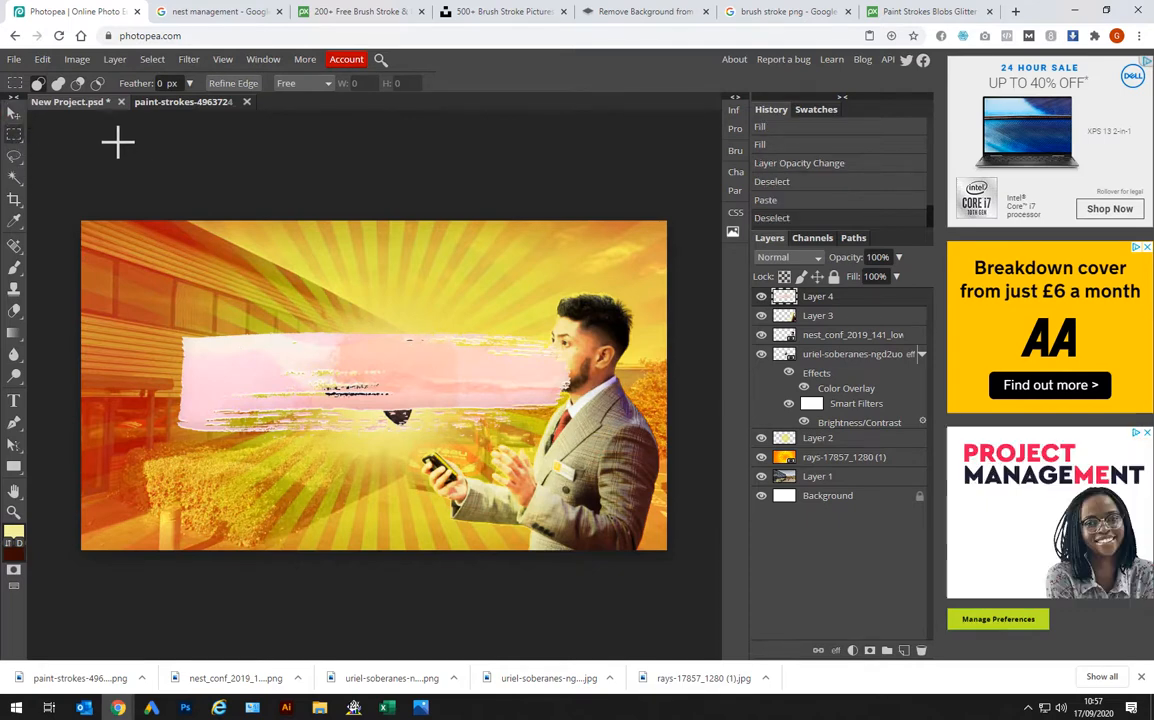
{"action": "left_click", "coordinate": [13, 113]}
{"action": "left_click_drag", "start_coordinate": [230, 371], "coordinate": [153, 462]}
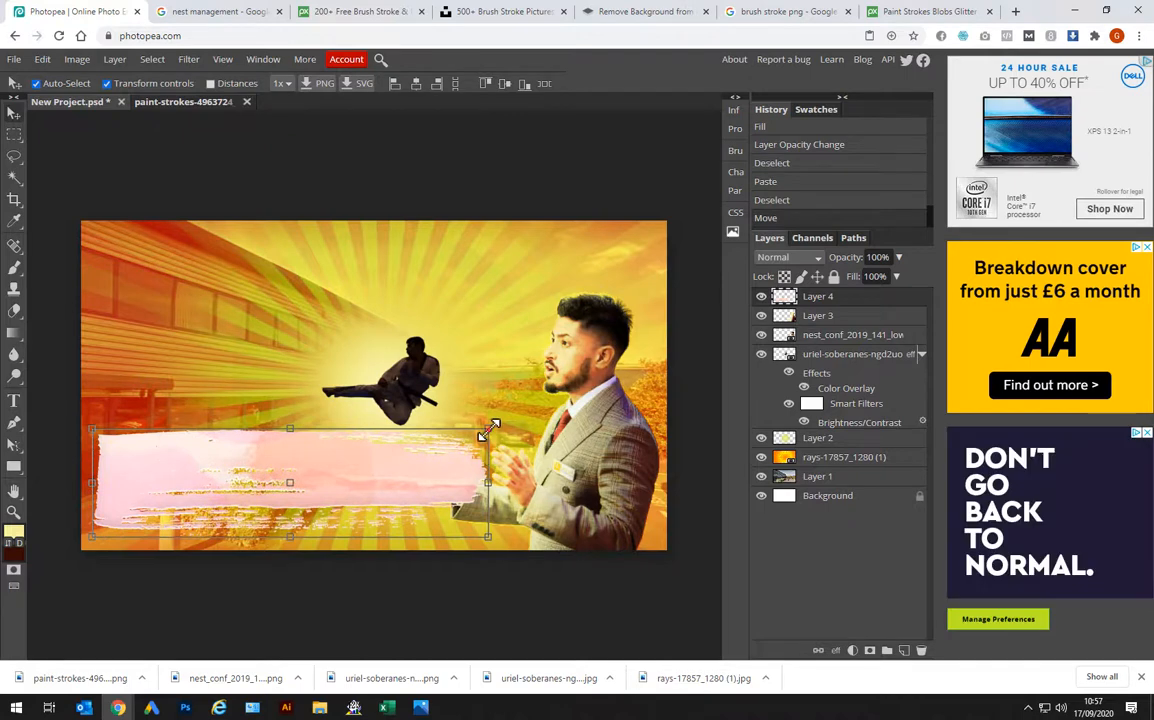
{"action": "left_click_drag", "start_coordinate": [487, 433], "coordinate": [421, 466]}
Add a Color Overlay in red (ff0000) at 100% opacity to the pink brush stroke's layer
{"action": "left_click", "coordinate": [860, 300]}
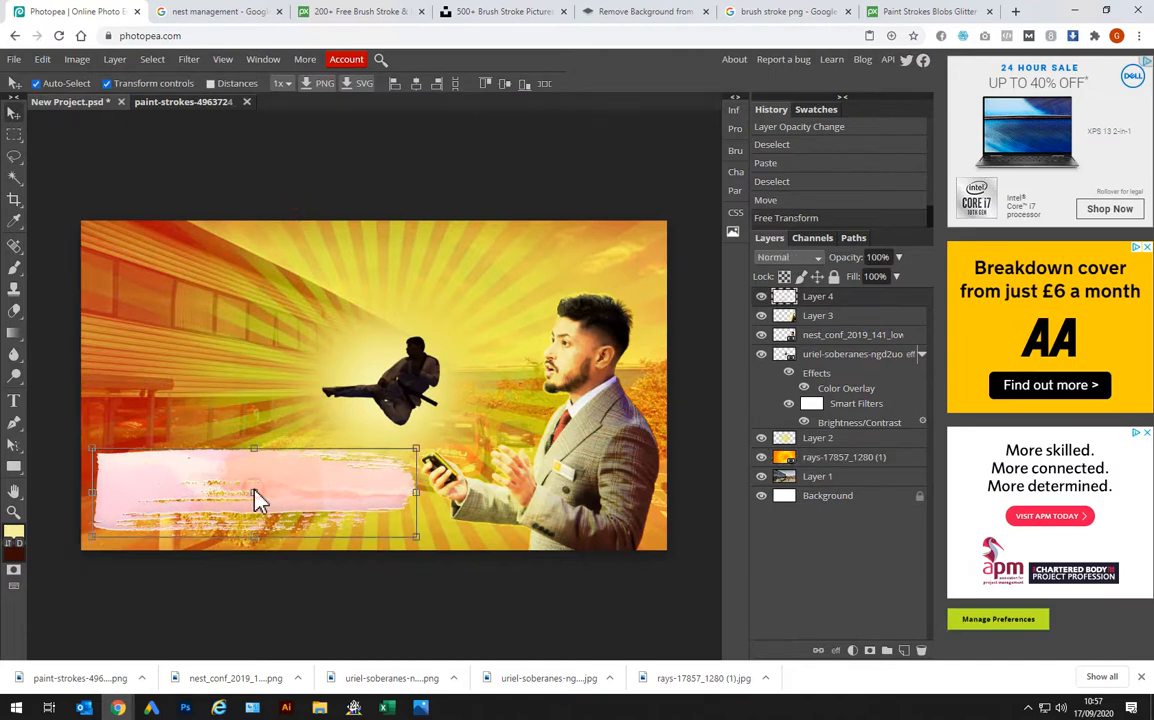
{"action": "right_click", "coordinate": [808, 300]}
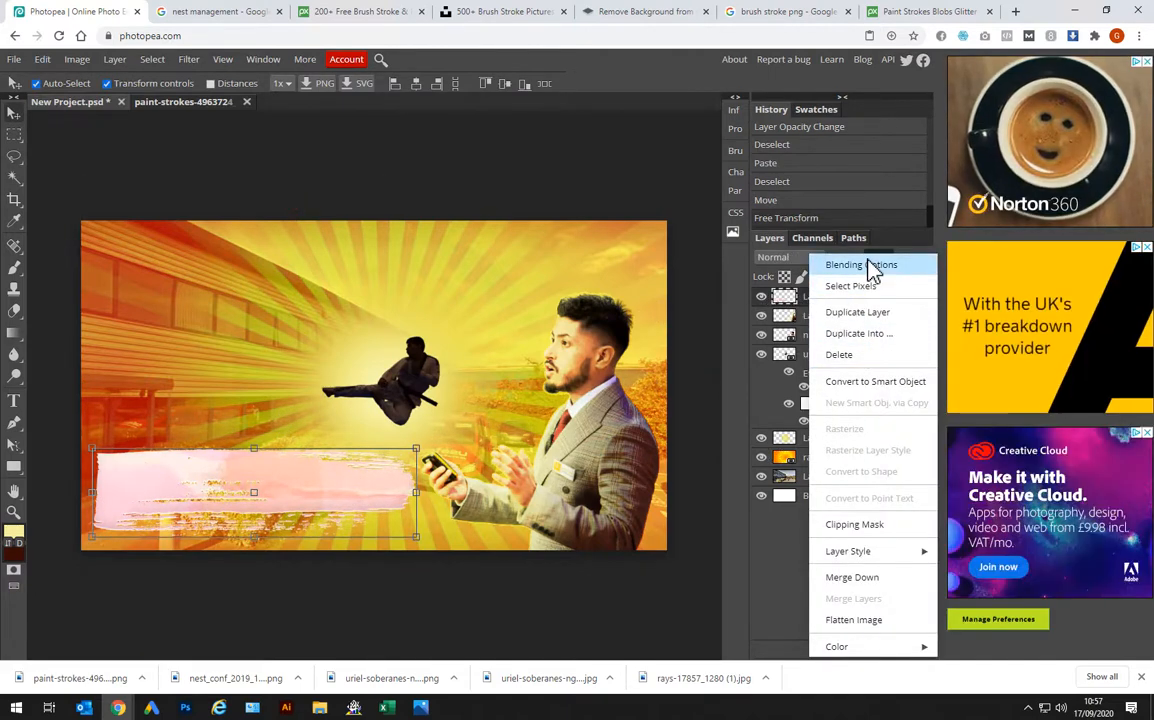
{"action": "left_click", "coordinate": [868, 264]}
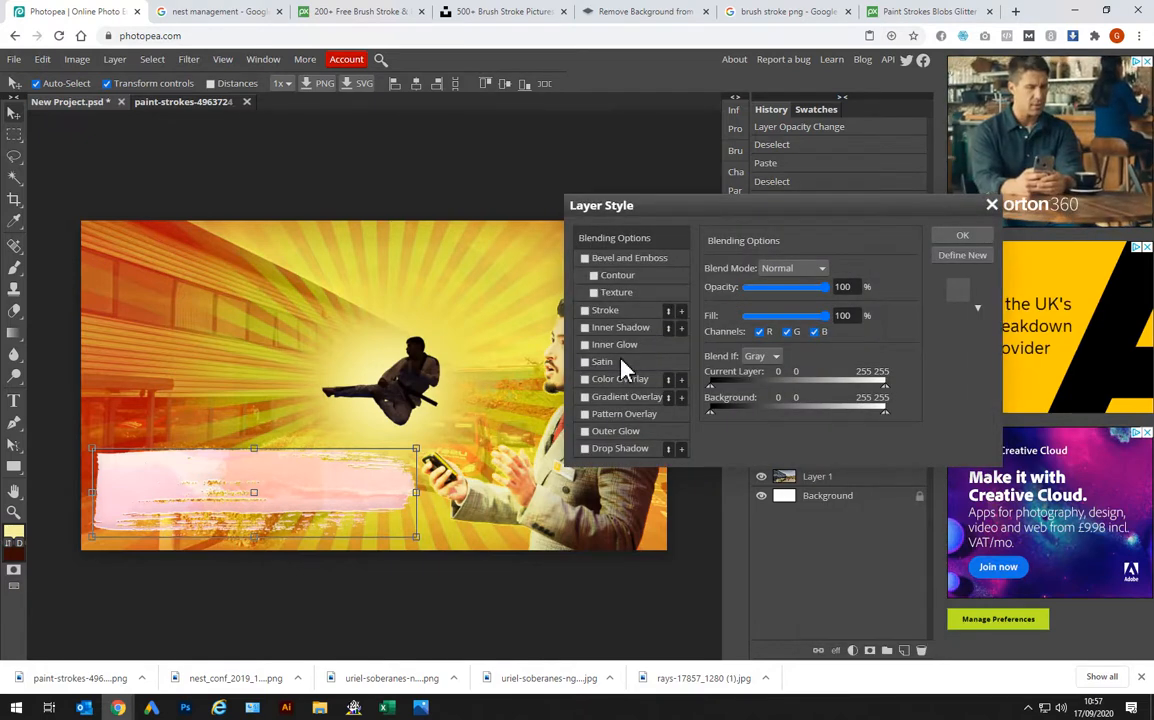
{"action": "left_click", "coordinate": [600, 379]}
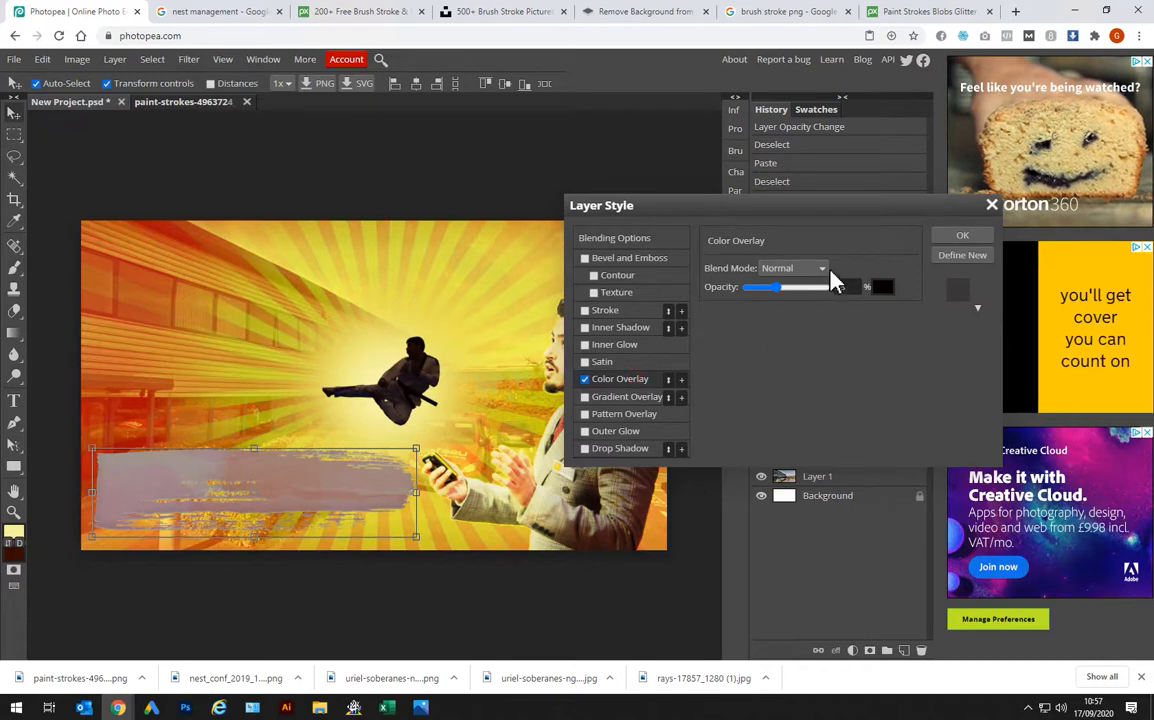
{"action": "left_click", "coordinate": [958, 298]}
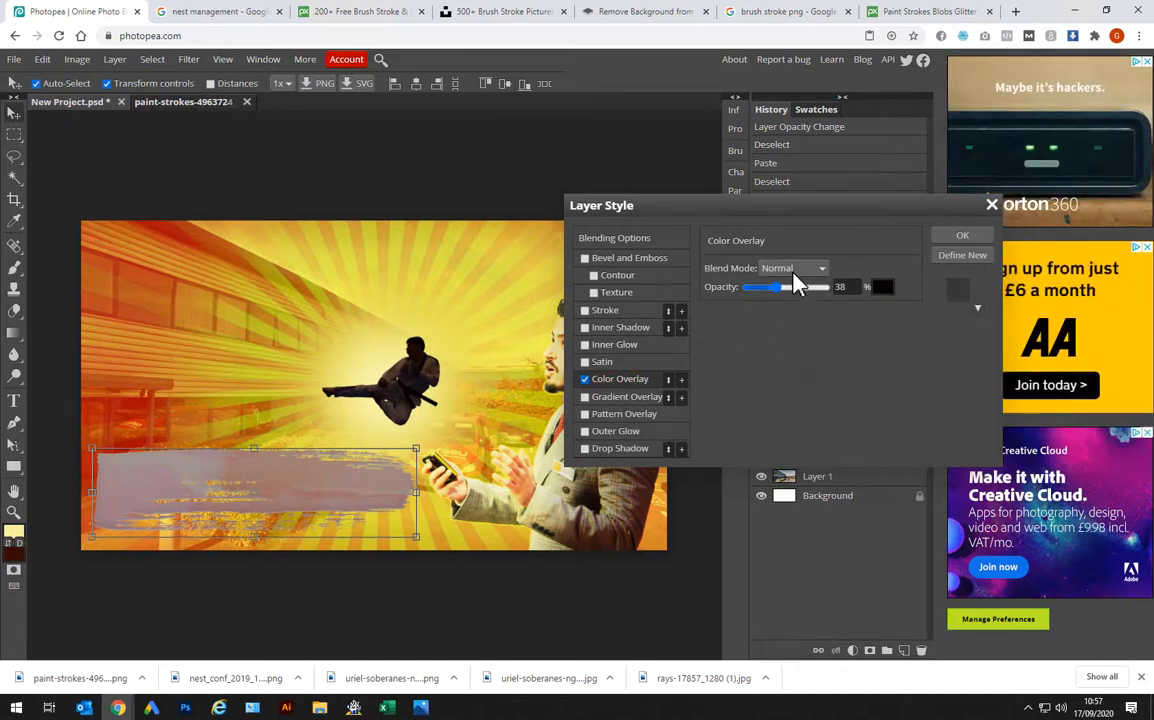
{"action": "left_click", "coordinate": [883, 288]}
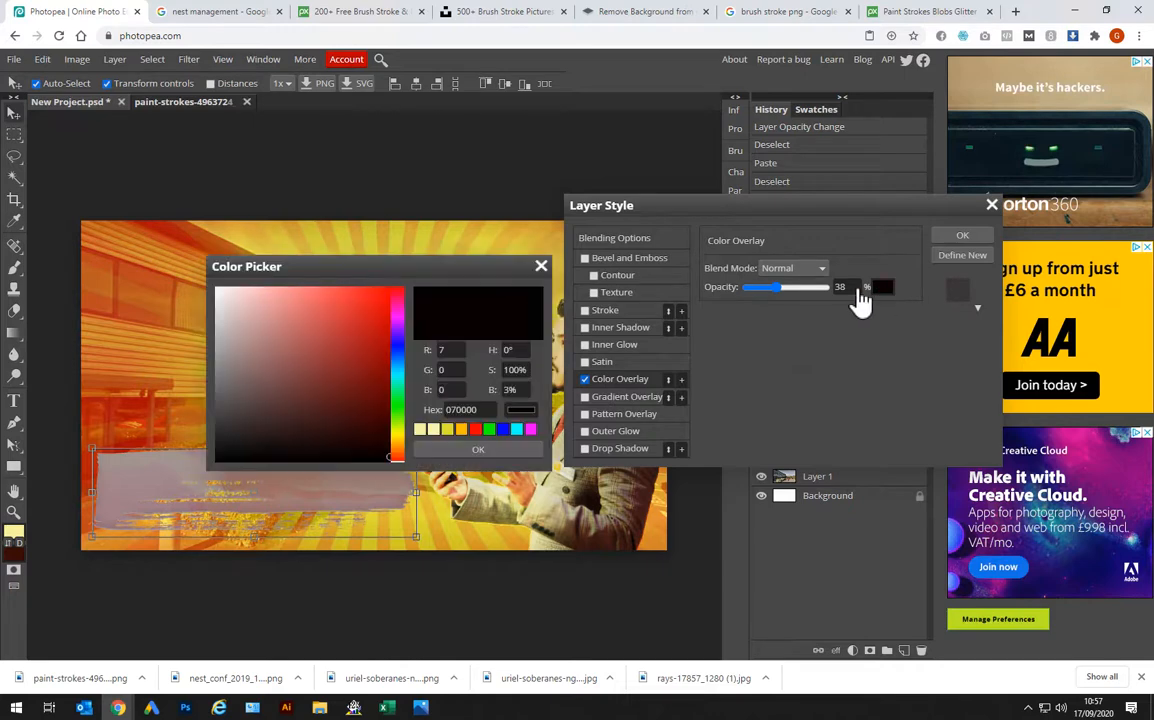
{"action": "left_click", "coordinate": [476, 431]}
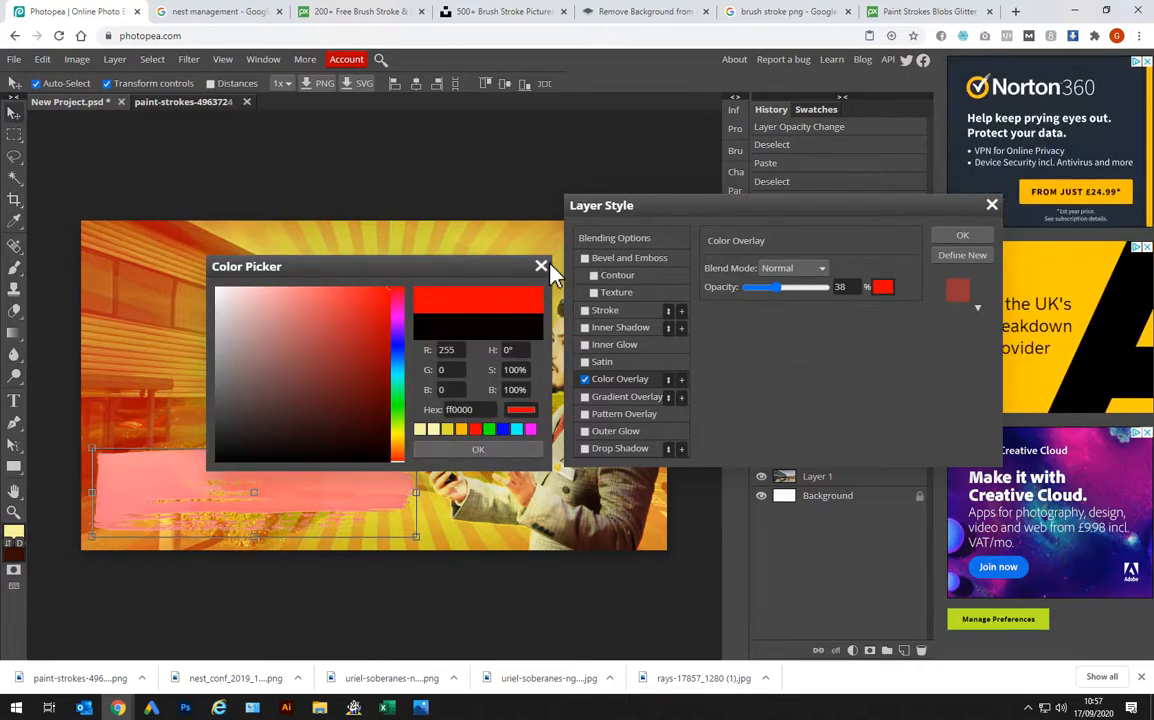
{"action": "left_click", "coordinate": [489, 452]}
{"action": "left_click_drag", "start_coordinate": [786, 301], "coordinate": [860, 290]}
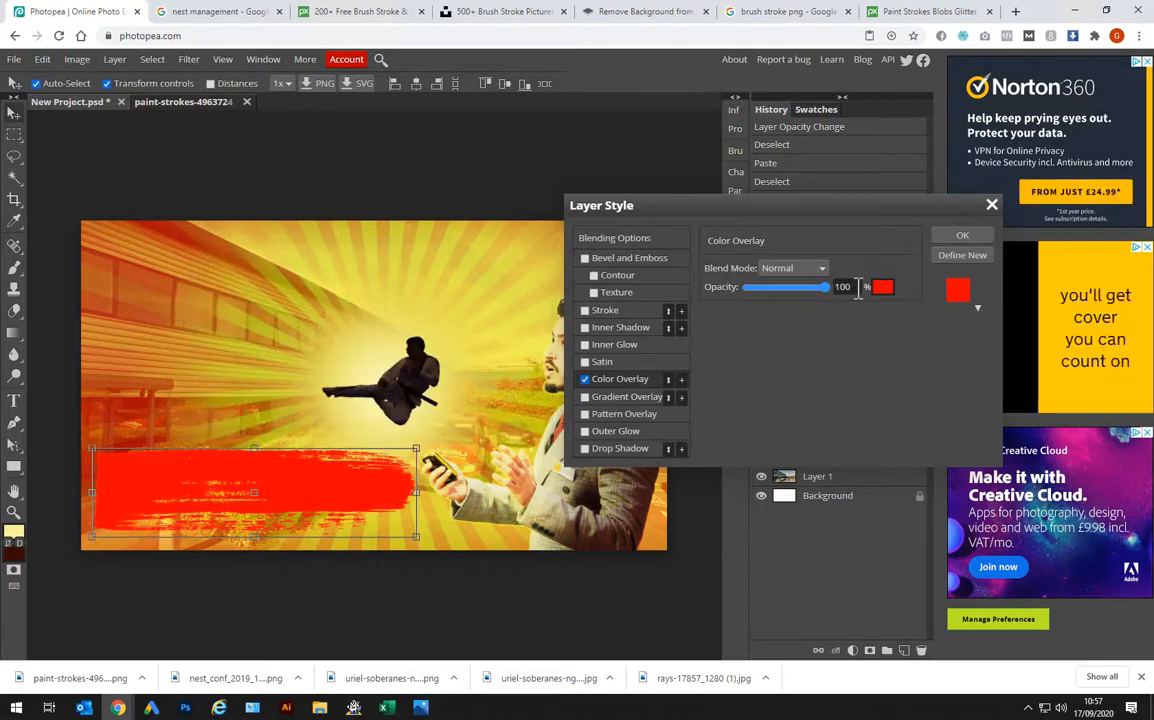
Darken the brush stroke's overlay colour to cc0202, apply the layer style, and rotate the stroke by -1.5°
{"action": "left_click", "coordinate": [883, 288]}
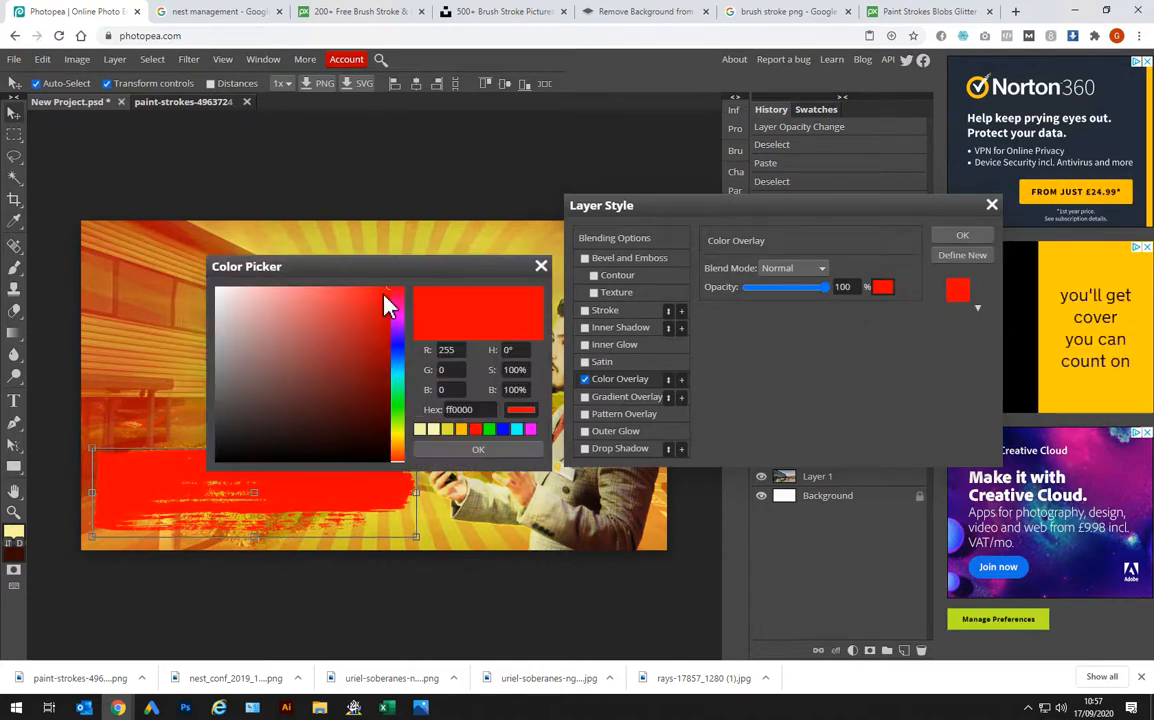
{"action": "left_click", "coordinate": [388, 321]}
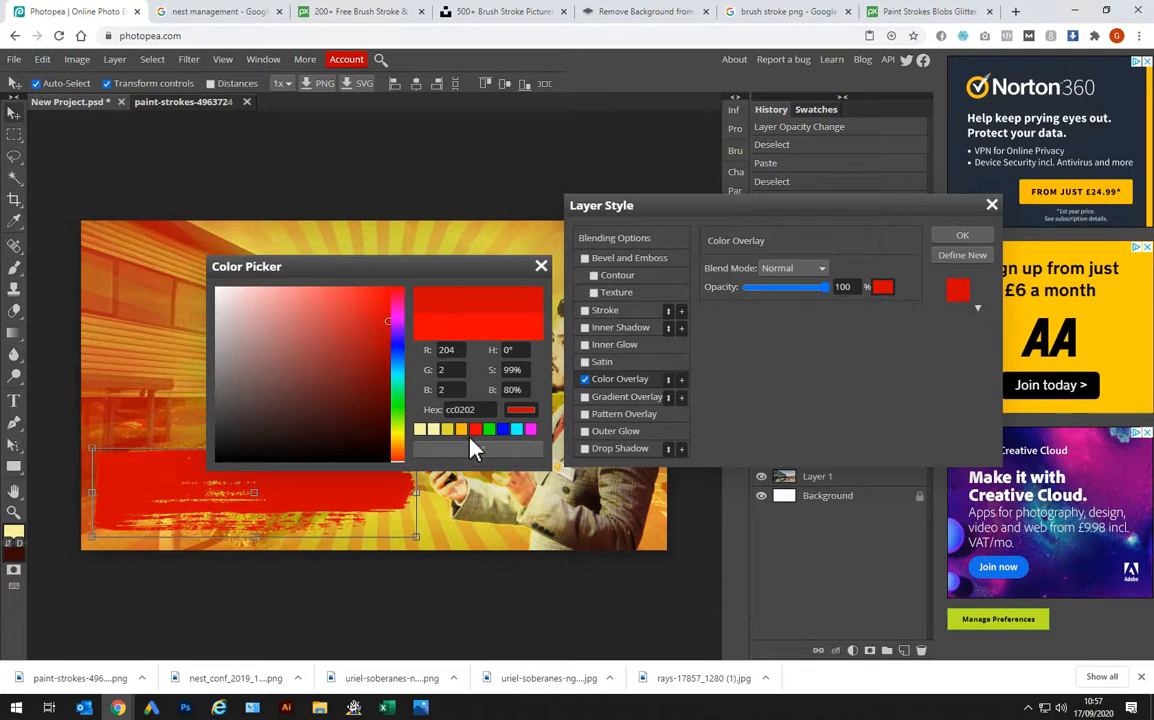
{"action": "left_click", "coordinate": [475, 448]}
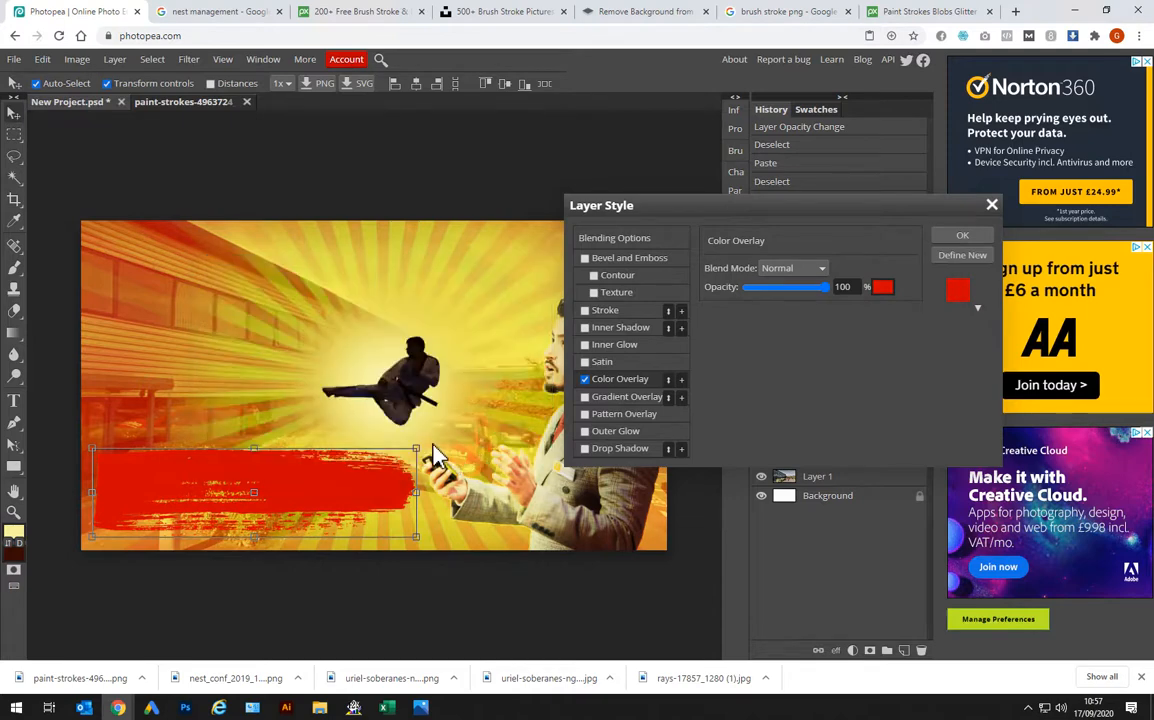
{"action": "left_click", "coordinate": [962, 236]}
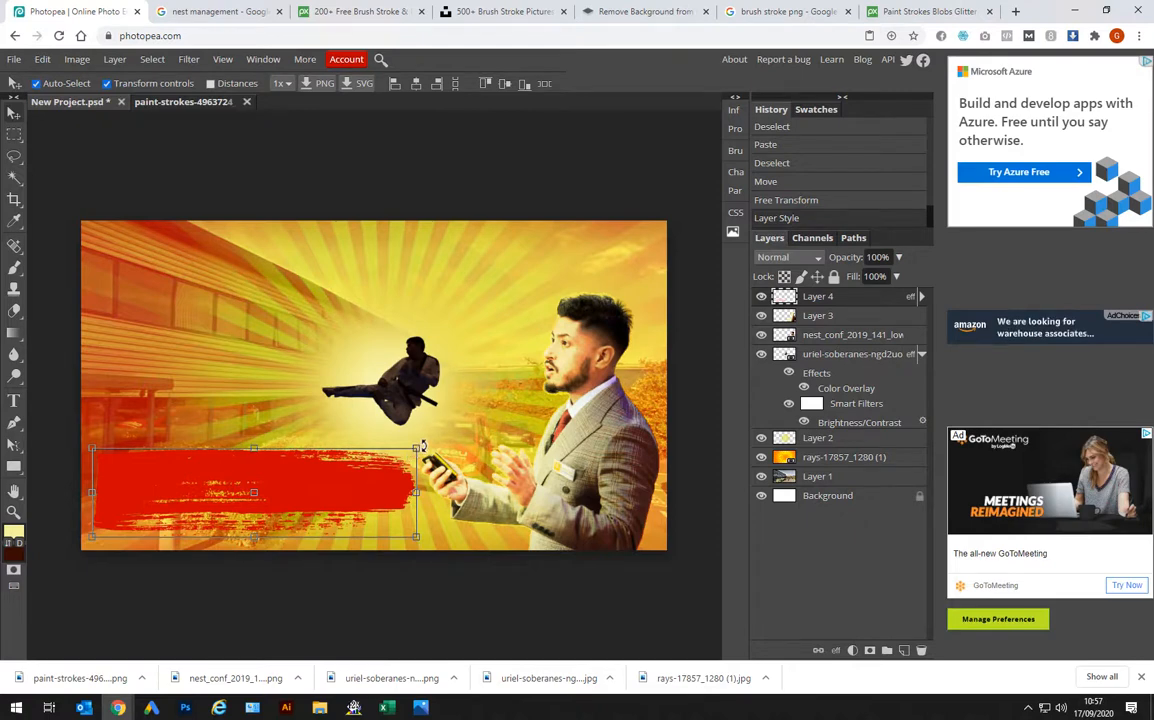
{"action": "left_click_drag", "start_coordinate": [421, 447], "coordinate": [424, 446]}
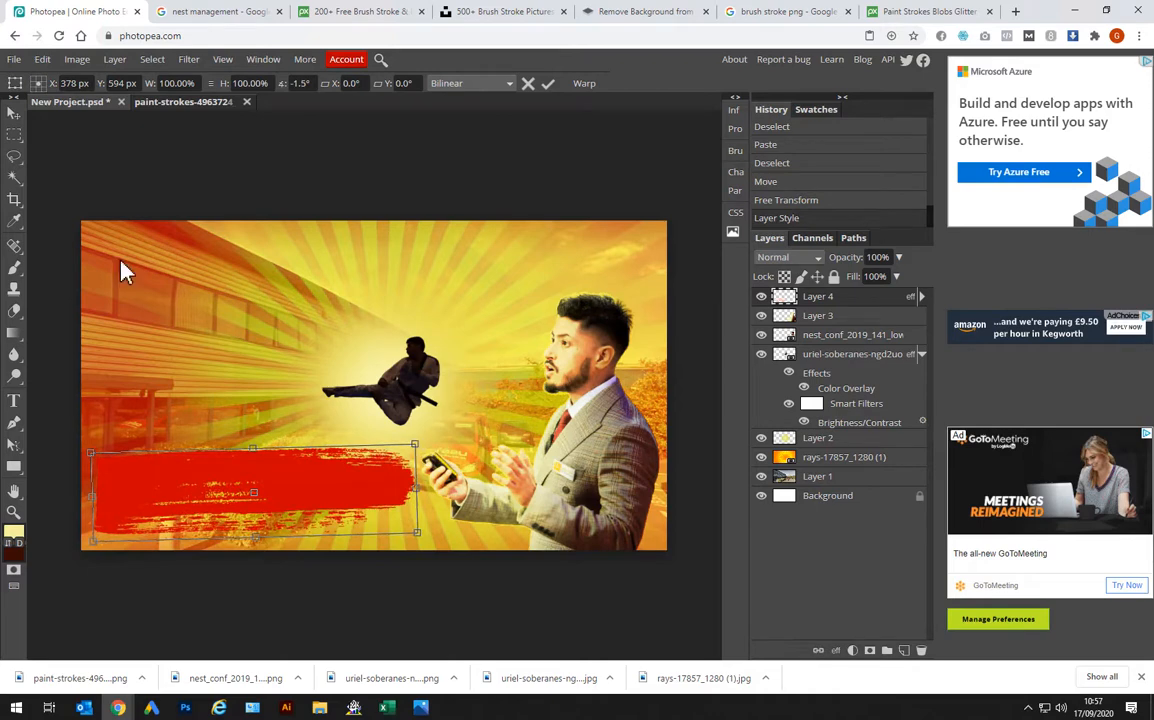
{"action": "left_click", "coordinate": [16, 114]}
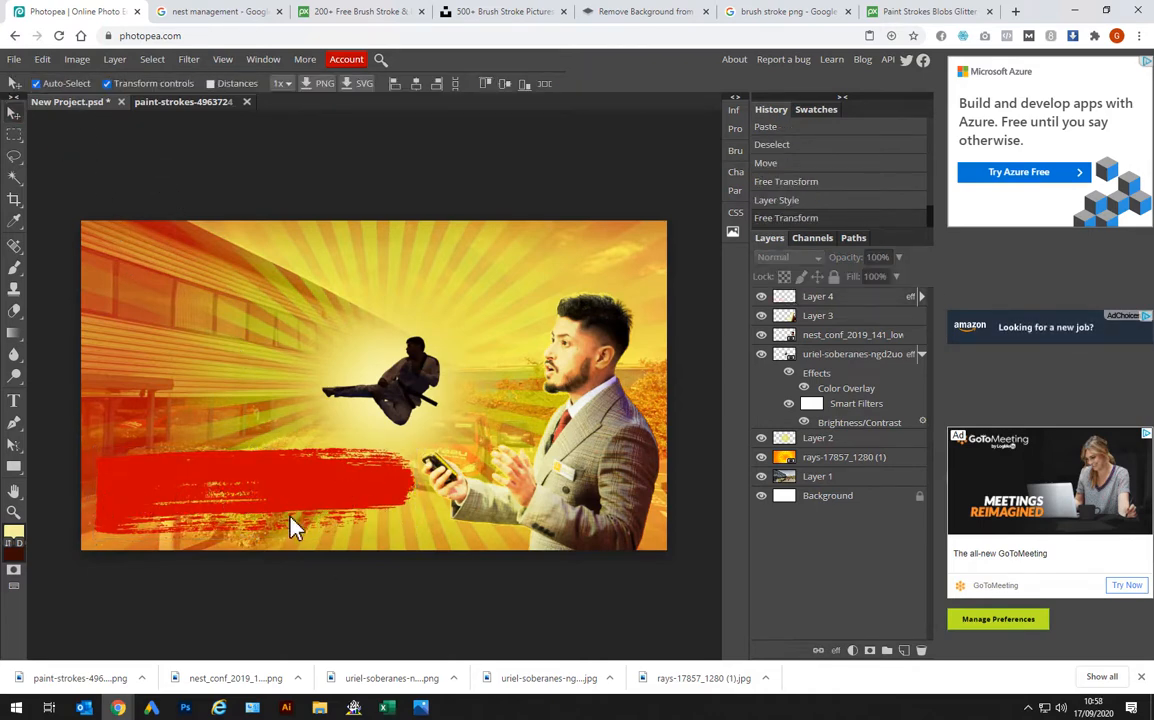
Search the web in a new browser tab for "cobra kai font" and open the fontmeme.com Cobra Kai Font page
{"action": "left_click", "coordinate": [955, 11]}
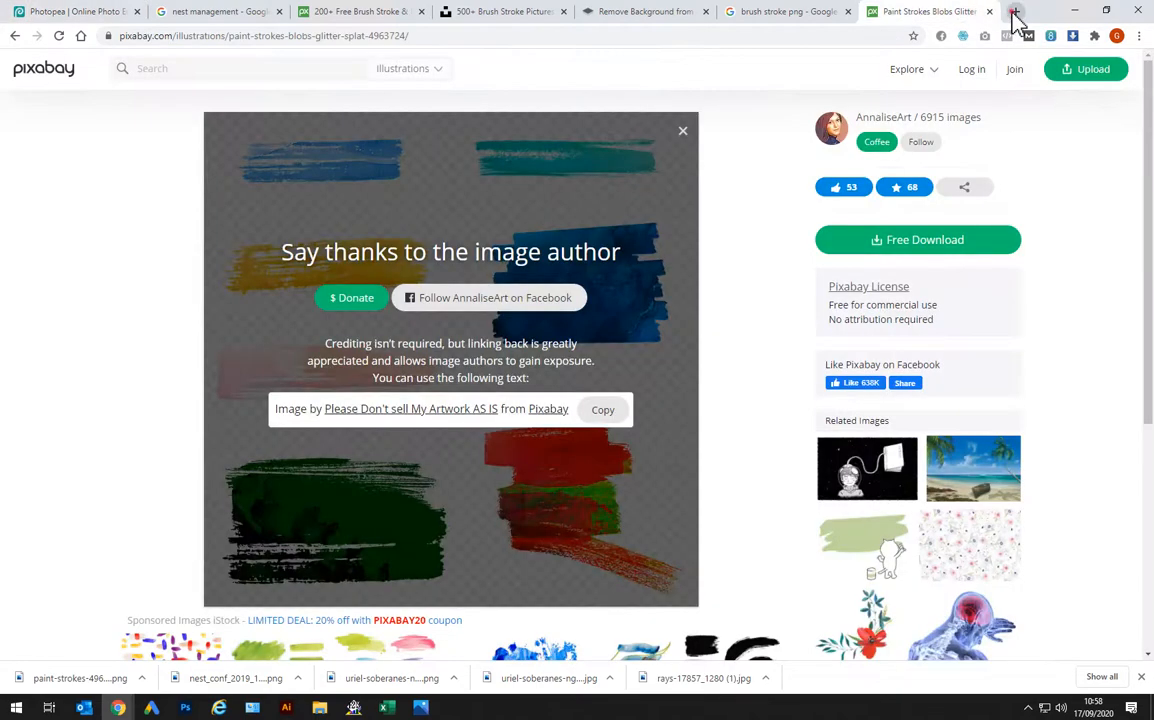
{"action": "left_click", "coordinate": [1014, 12]}
{"action": "type", "text": "cob"}
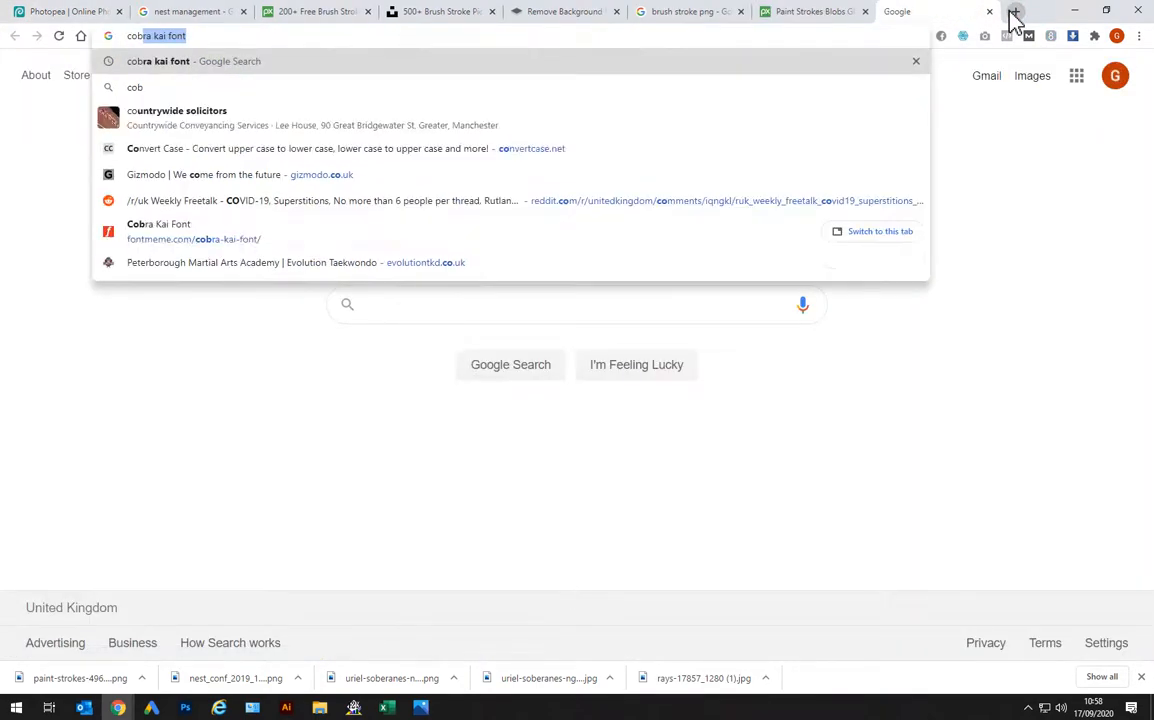
{"action": "type", "text": "ra"}
{"action": "key", "text": "Return"}
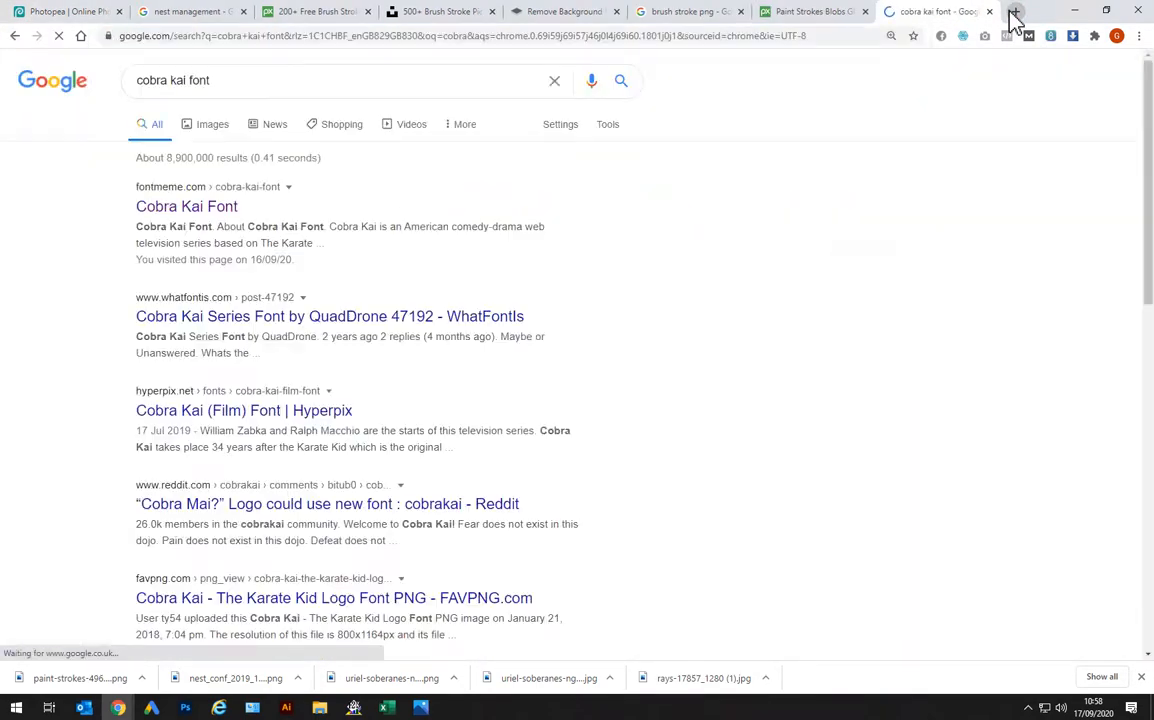
{"action": "left_click", "coordinate": [222, 211]}
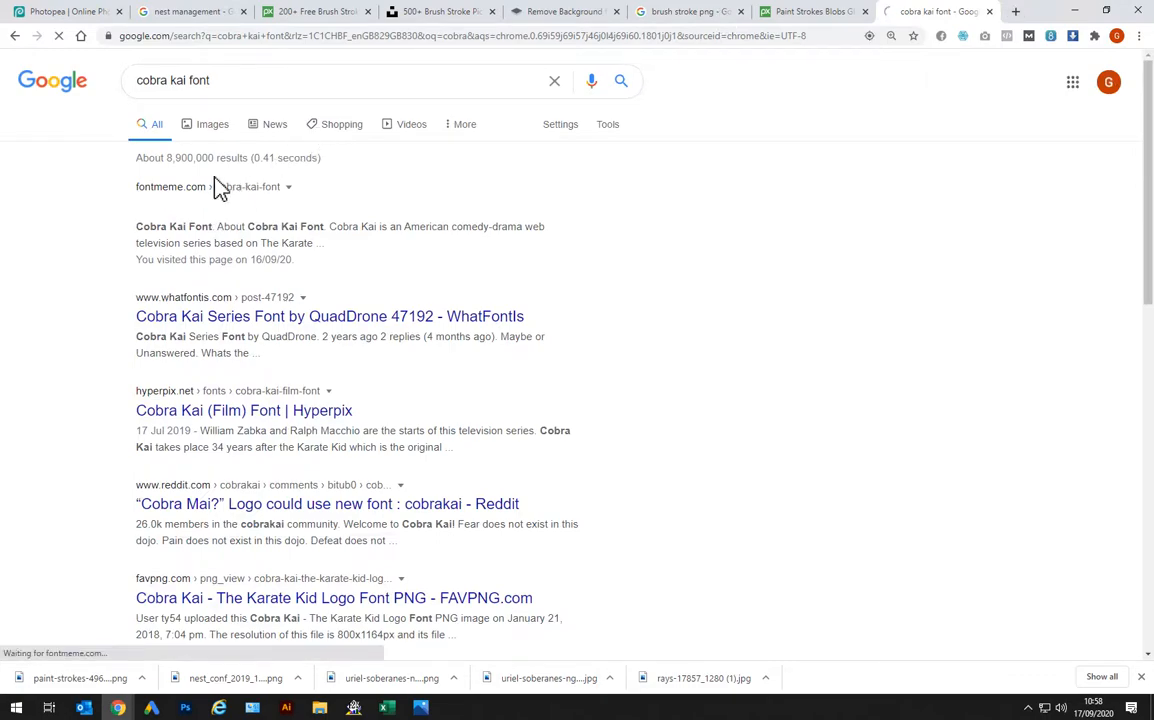
Replace the text in the Cobra Kai logo generator with "JOE'S SCHOOL" and generate it in the Dead Stock font
{"action": "scroll", "coordinate": [284, 352], "scroll_direction": "down", "scroll_amount": 12}
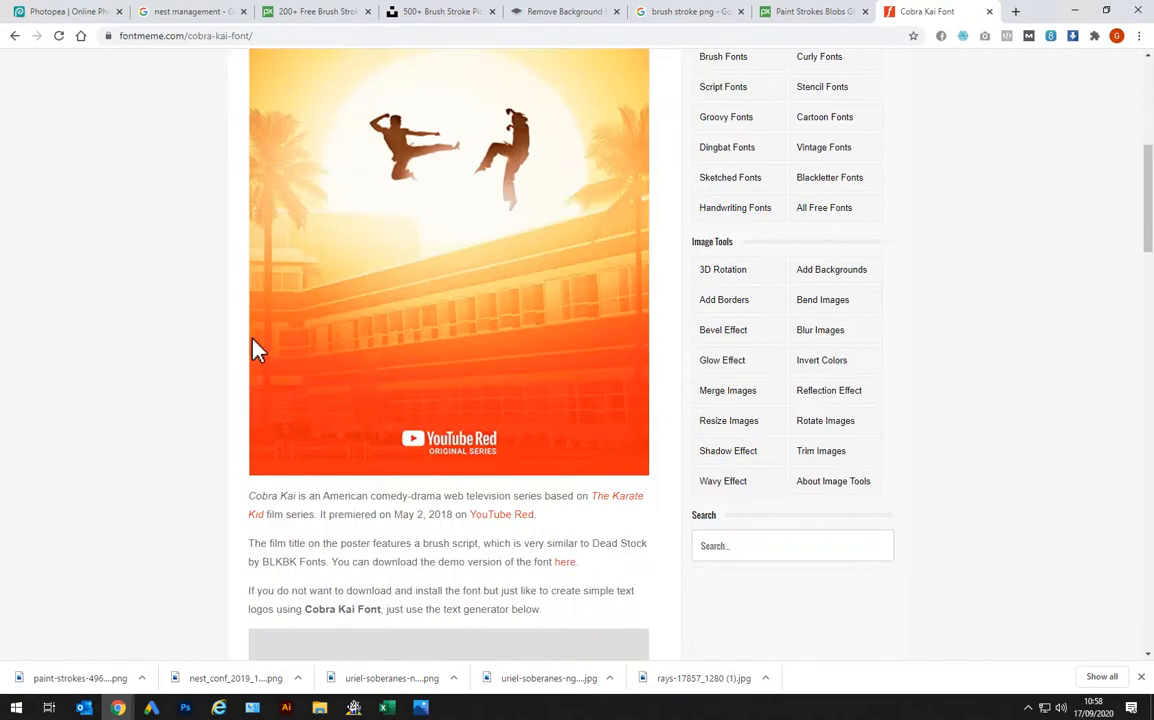
{"action": "scroll", "coordinate": [255, 348], "scroll_direction": "down", "scroll_amount": 2}
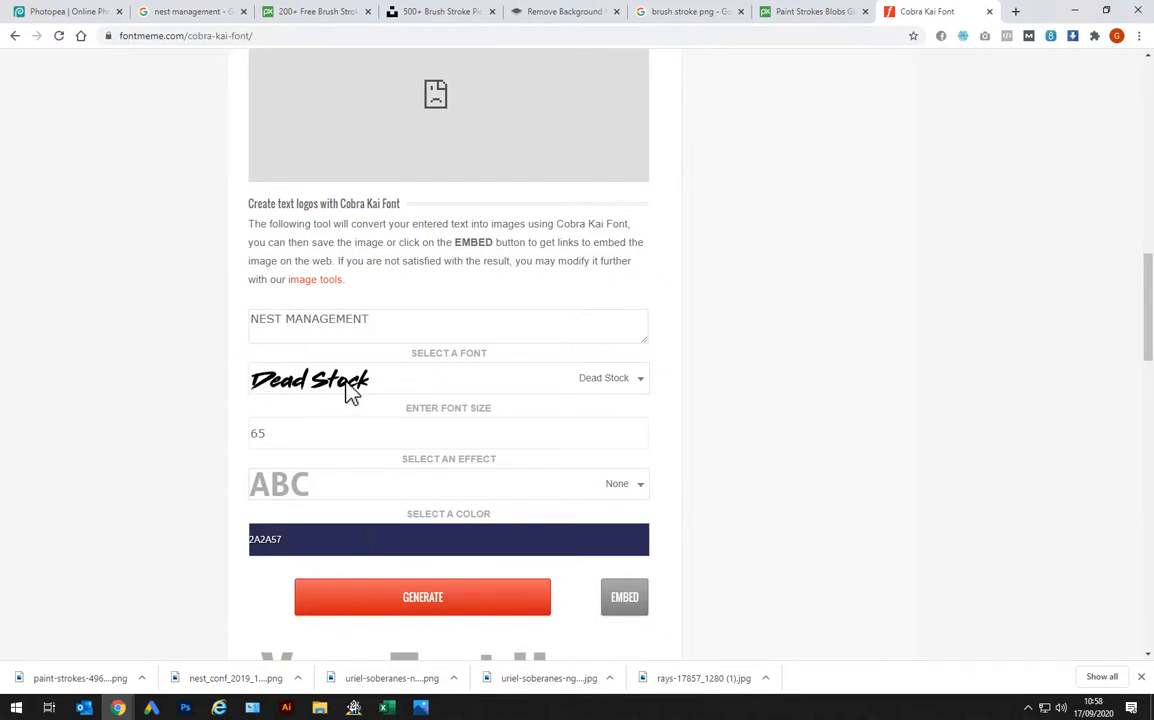
{"action": "scroll", "coordinate": [350, 394], "scroll_direction": "up", "scroll_amount": 1}
{"action": "left_click_drag", "start_coordinate": [398, 390], "coordinate": [224, 400]}
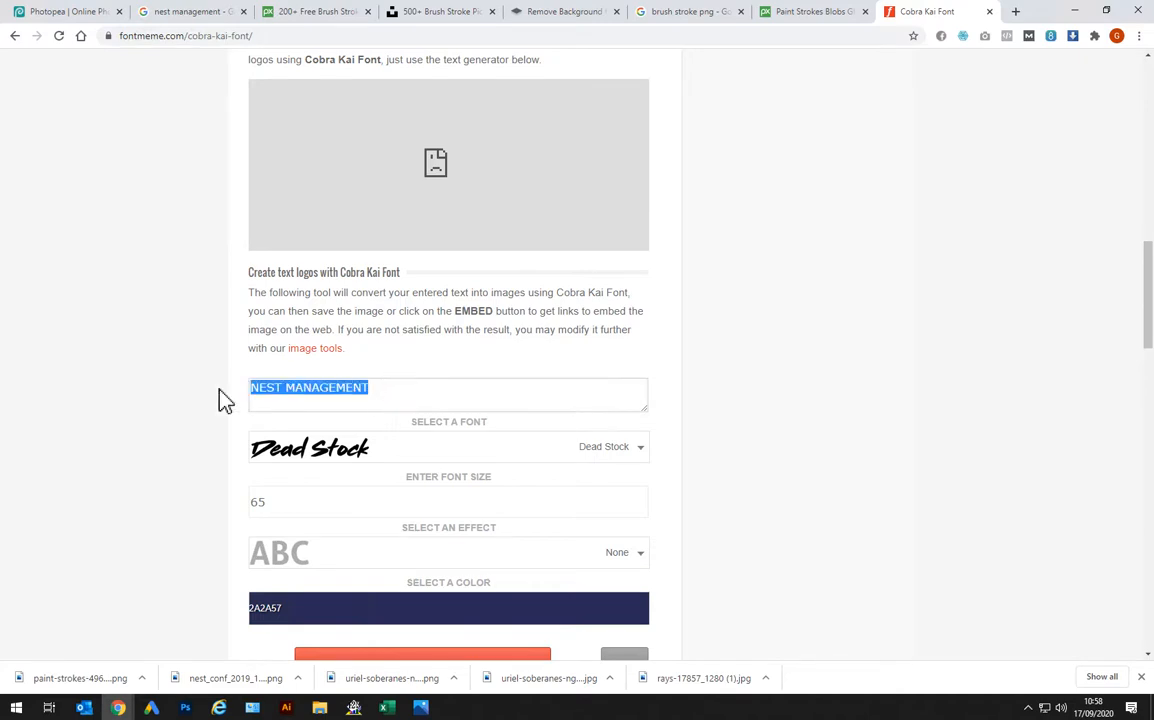
{"action": "left_click", "coordinate": [413, 390]}
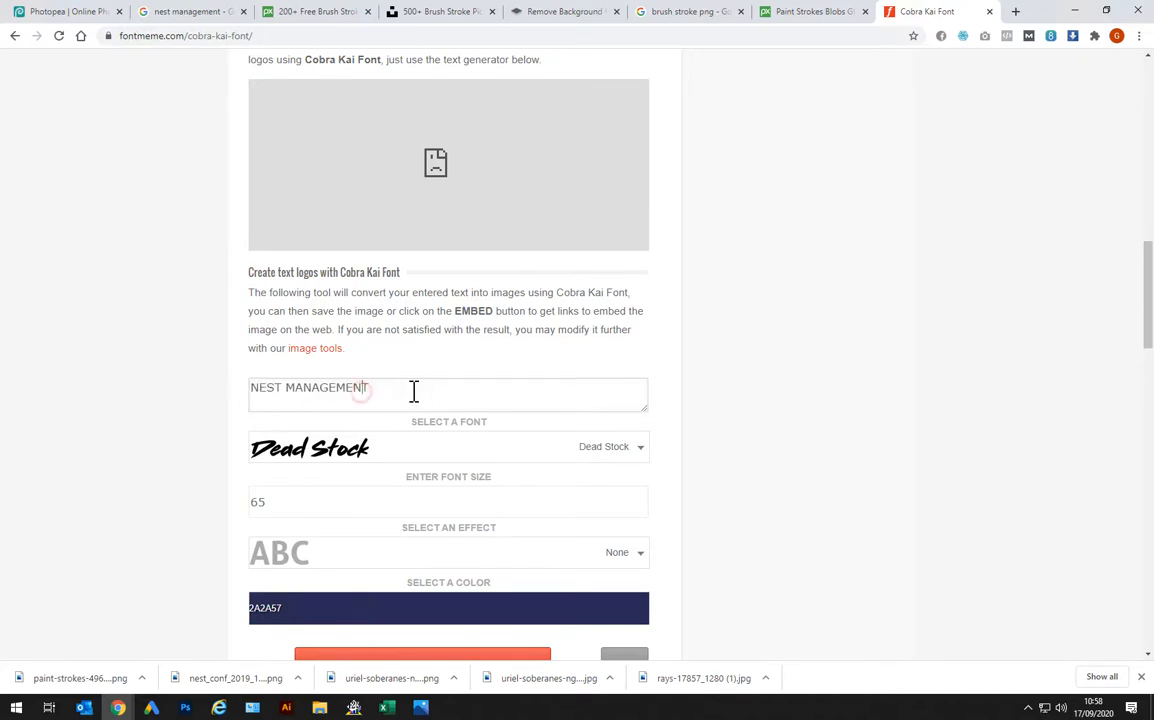
{"action": "left_click_drag", "start_coordinate": [413, 390], "coordinate": [136, 400]}
{"action": "key", "text": "BackSpace"}
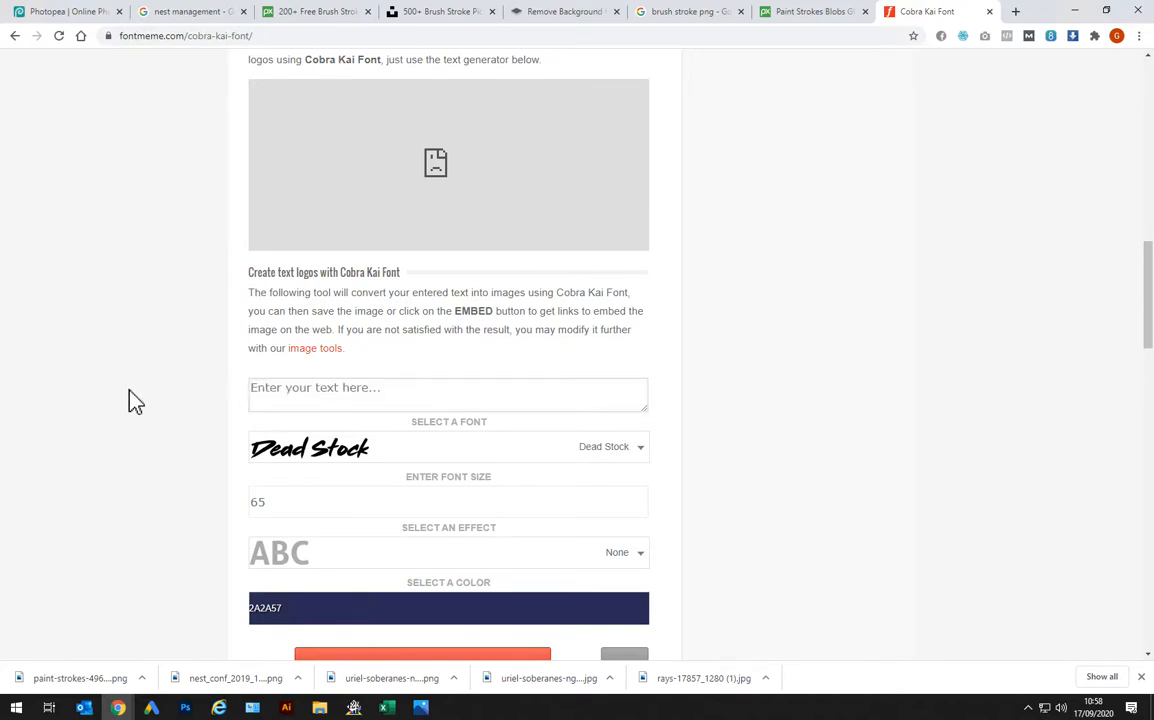
{"action": "type", "text": "JOE'S SCHOOL"}
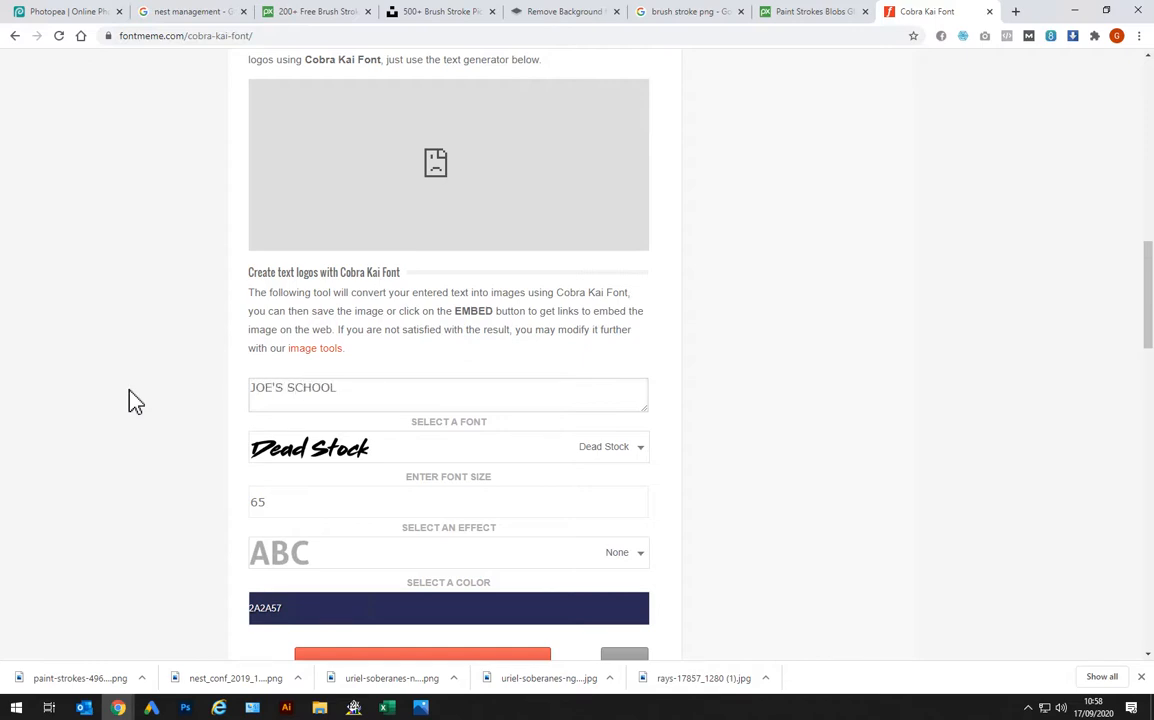
{"action": "double_click", "coordinate": [413, 392]}
{"action": "left_click", "coordinate": [191, 394]}
{"action": "scroll", "coordinate": [242, 420], "scroll_direction": "down", "scroll_amount": 2}
{"action": "left_click", "coordinate": [399, 481]}
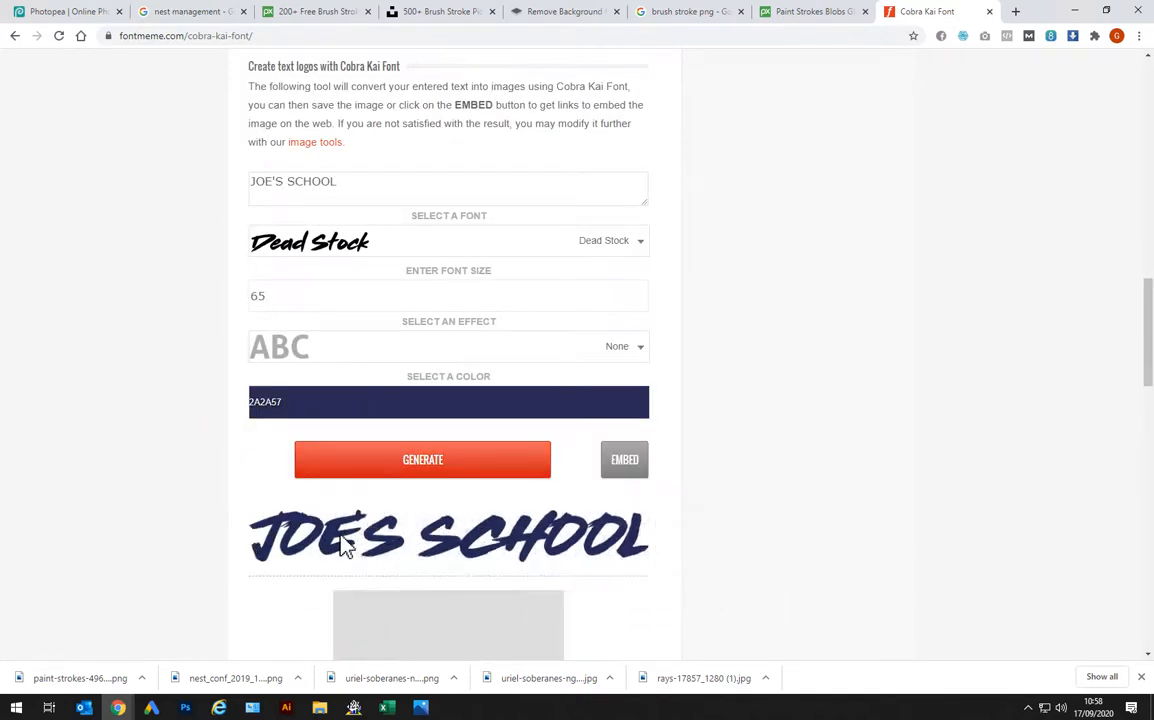
Save the generated JOE'S SCHOOL text logo to the computer as a PNG image
{"action": "mouse_move", "coordinate": [350, 545]}
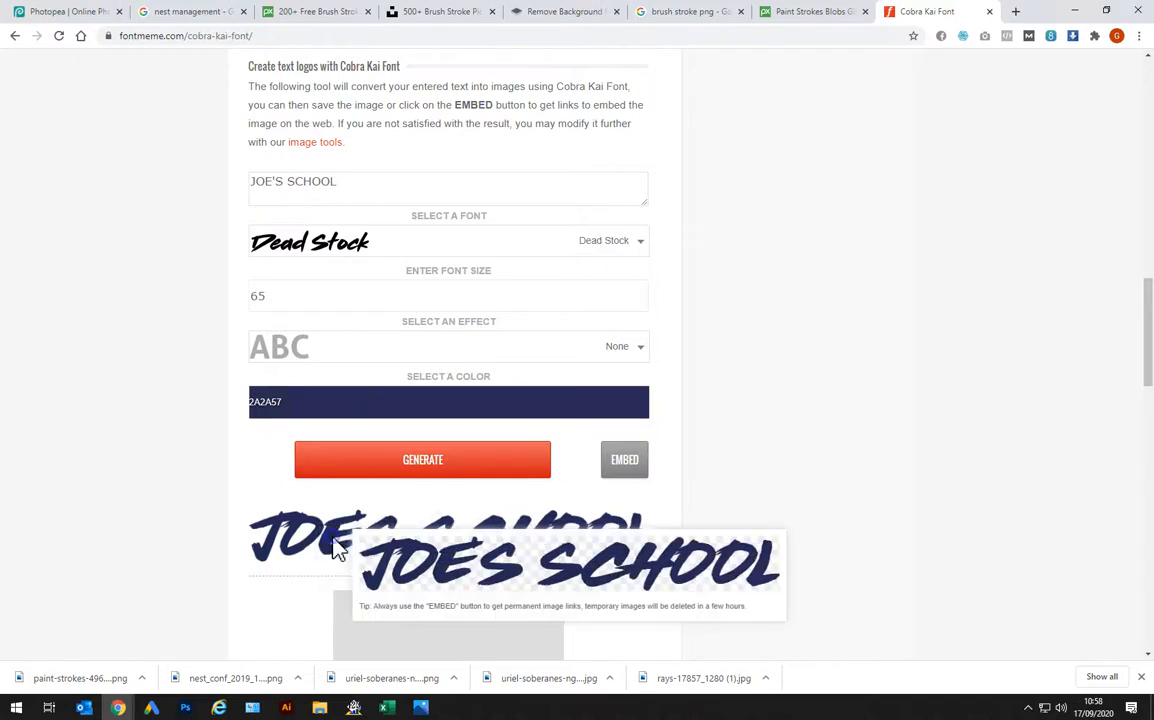
{"action": "right_click", "coordinate": [346, 541]}
{"action": "left_click", "coordinate": [378, 564]}
{"action": "left_click", "coordinate": [540, 350]}
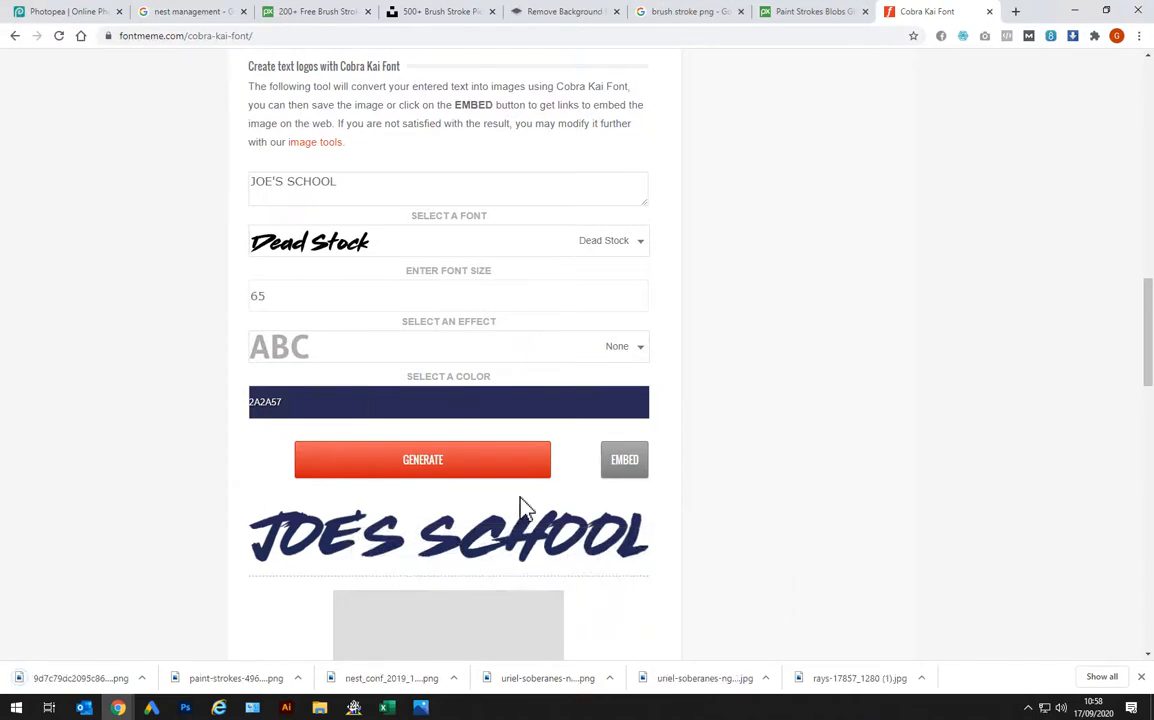
{"action": "left_click_drag", "start_coordinate": [525, 508], "coordinate": [484, 545]}
{"action": "right_click", "coordinate": [458, 548]}
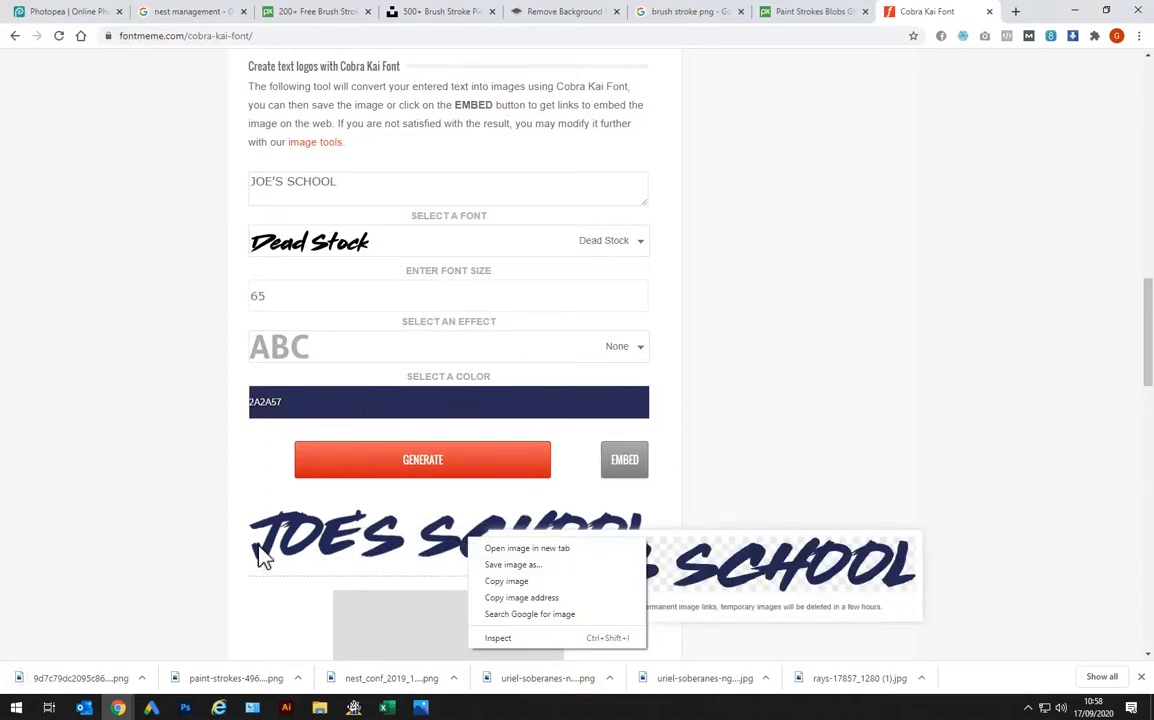
{"action": "left_click", "coordinate": [201, 538]}
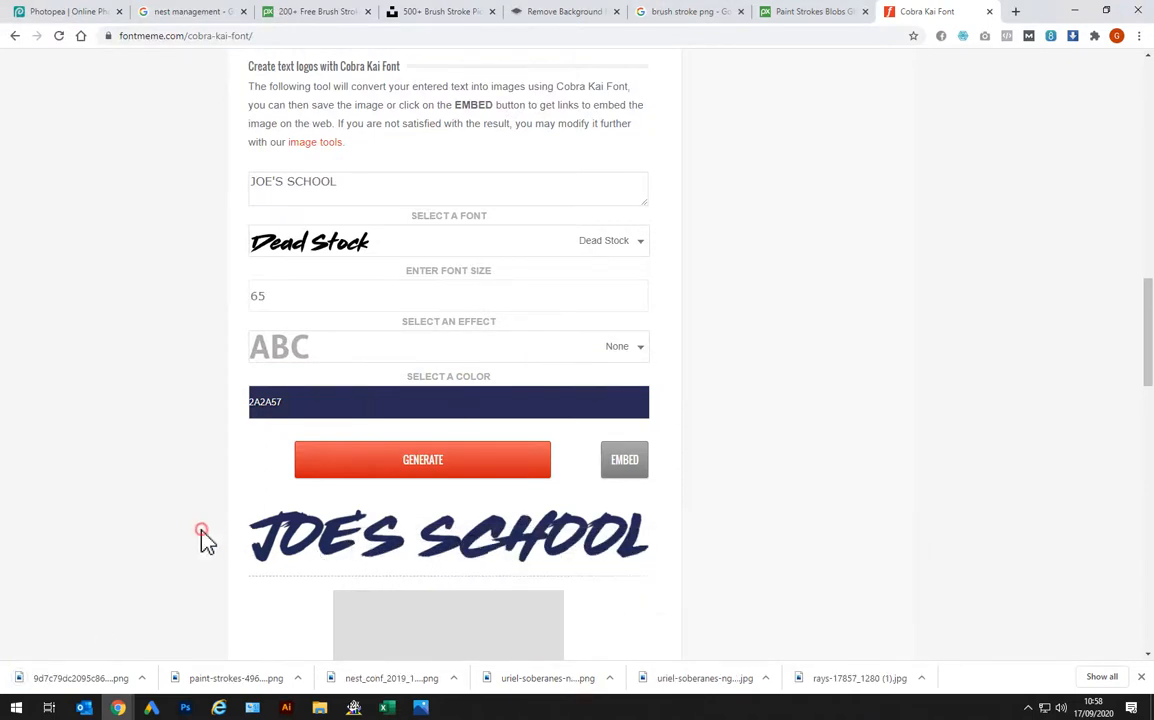
Switch back to Photopea, place the downloaded text logo PNG into New Project.psd, and make it the topmost layer
{"action": "left_click", "coordinate": [66, 16]}
{"action": "left_click_drag", "start_coordinate": [60, 680], "coordinate": [190, 497]}
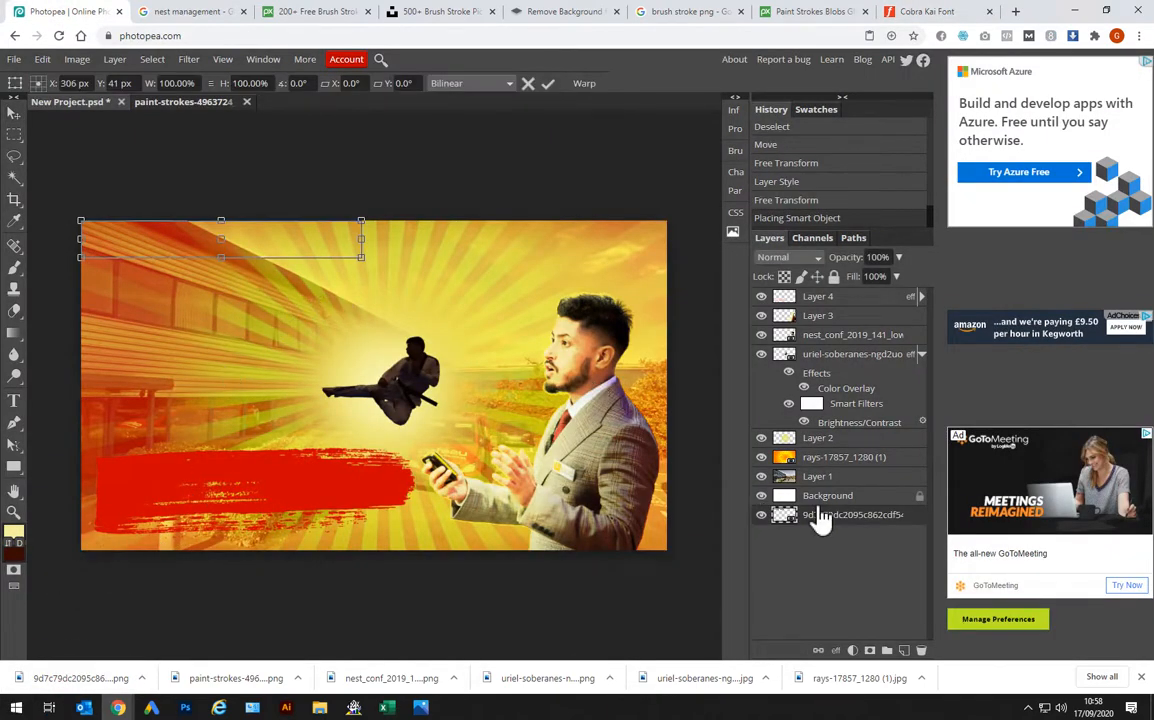
{"action": "left_click_drag", "start_coordinate": [816, 514], "coordinate": [820, 300]}
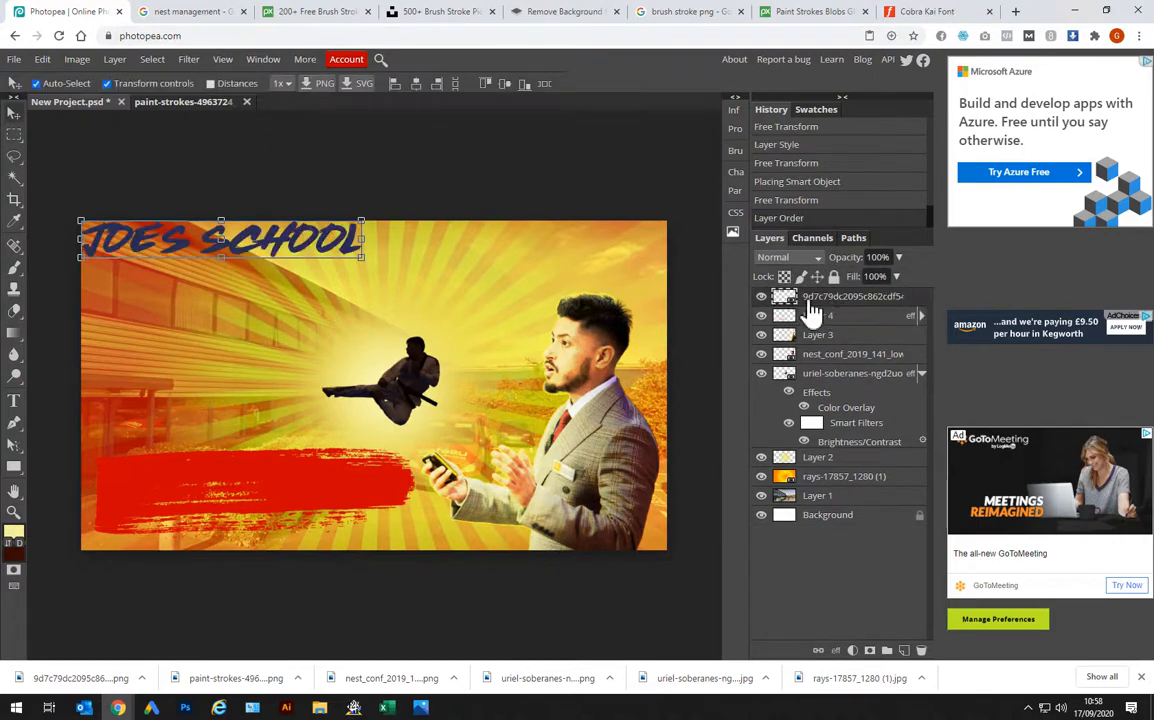
Position the JOE'S SCHOOL text over the red brush stroke, scaled to 112.25% width and 127.69% height and rotated -2.3°
{"action": "left_click_drag", "start_coordinate": [310, 250], "coordinate": [327, 419]}
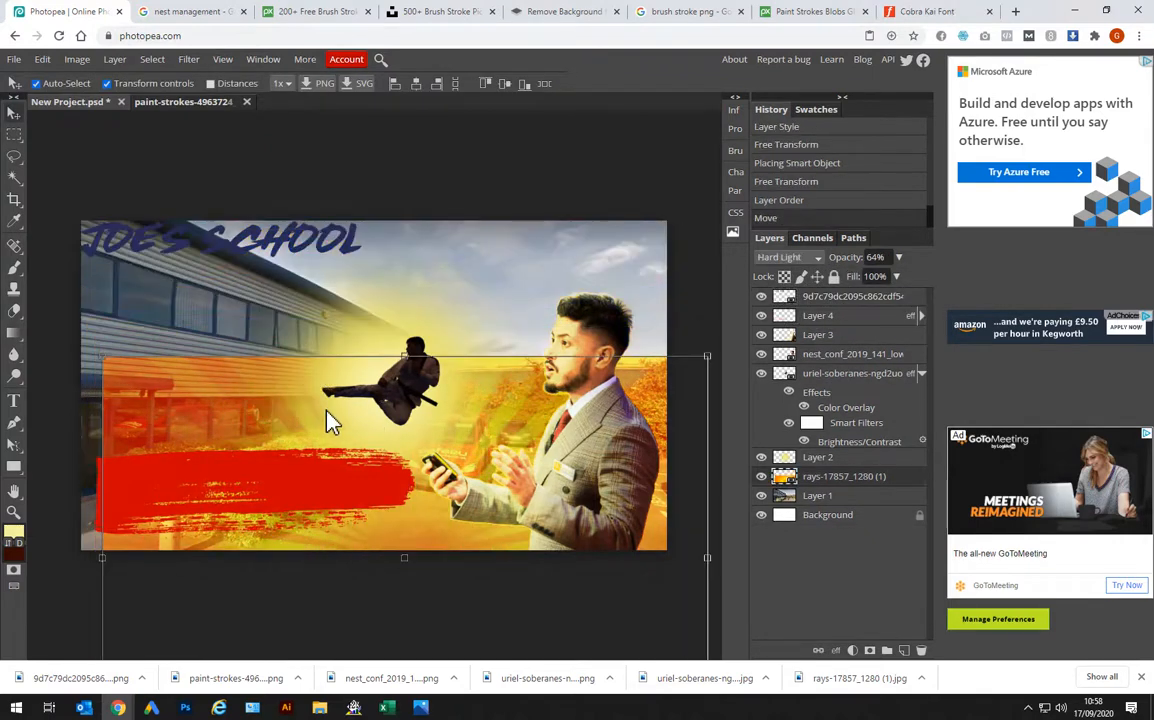
{"action": "key", "text": "ctrl+z"}
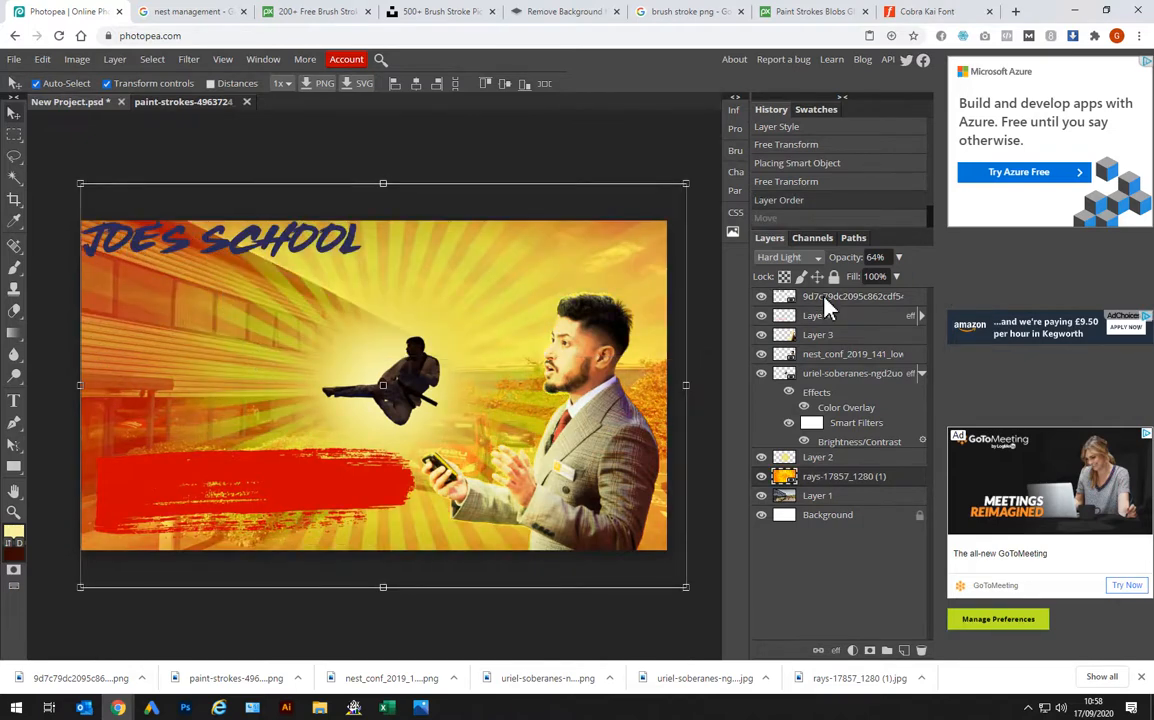
{"action": "mouse_move", "coordinate": [348, 240]}
{"action": "left_mouse_down"}
{"action": "mouse_move", "coordinate": [350, 476]}
{"action": "mouse_move", "coordinate": [381, 497]}
{"action": "mouse_move", "coordinate": [388, 465]}
{"action": "mouse_move", "coordinate": [428, 459]}
{"action": "left_mouse_up"}
{"action": "left_click_drag", "start_coordinate": [440, 510], "coordinate": [383, 486]}
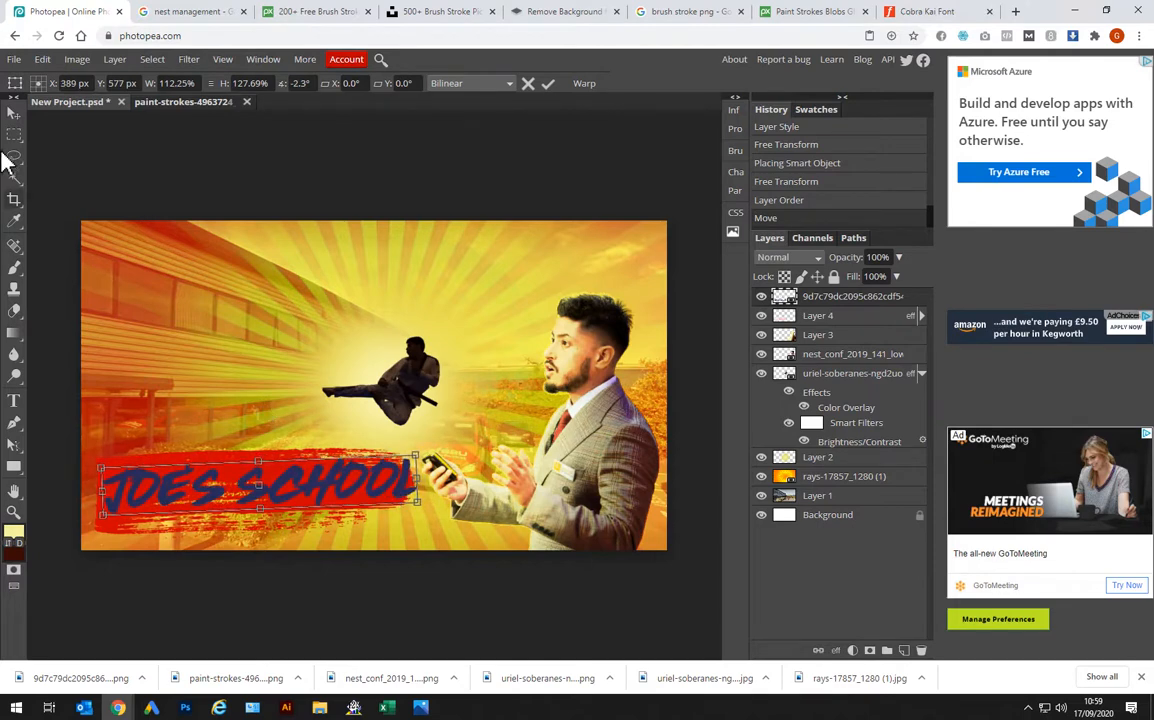
{"action": "left_click", "coordinate": [11, 111]}
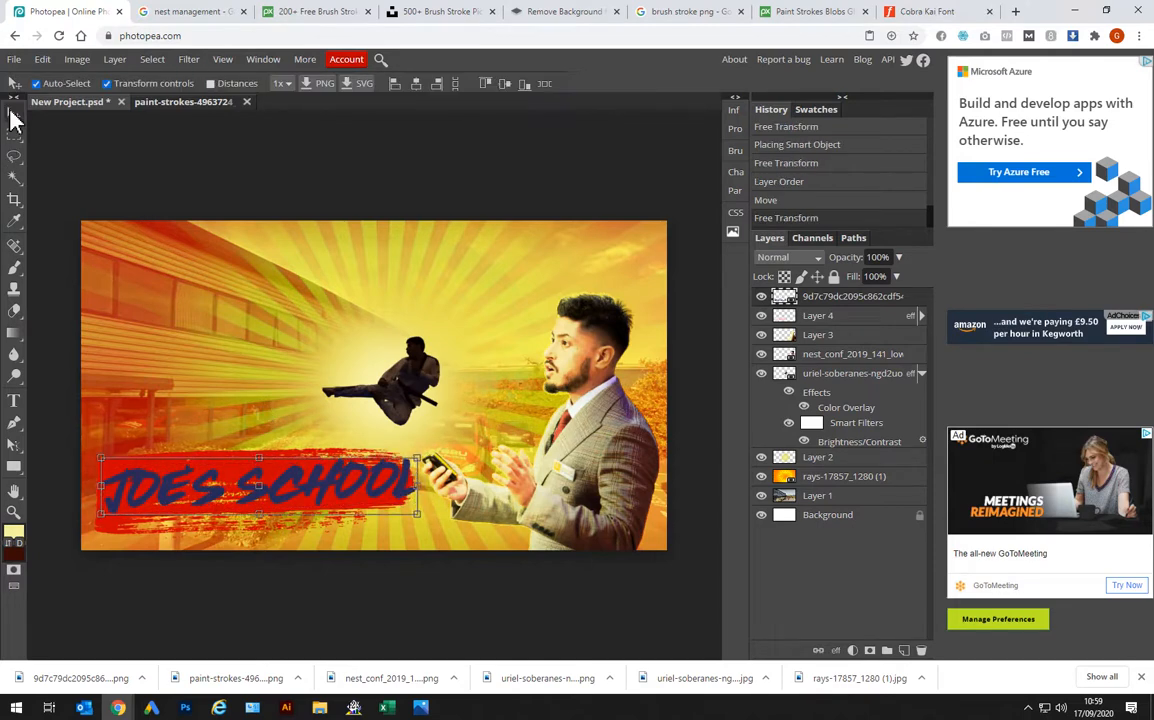
Apply a Color Overlay of off-white #f7f7f7 at 100% opacity to the JOE'S SCHOOL text layer and deselect the layer
{"action": "right_click", "coordinate": [818, 312]}
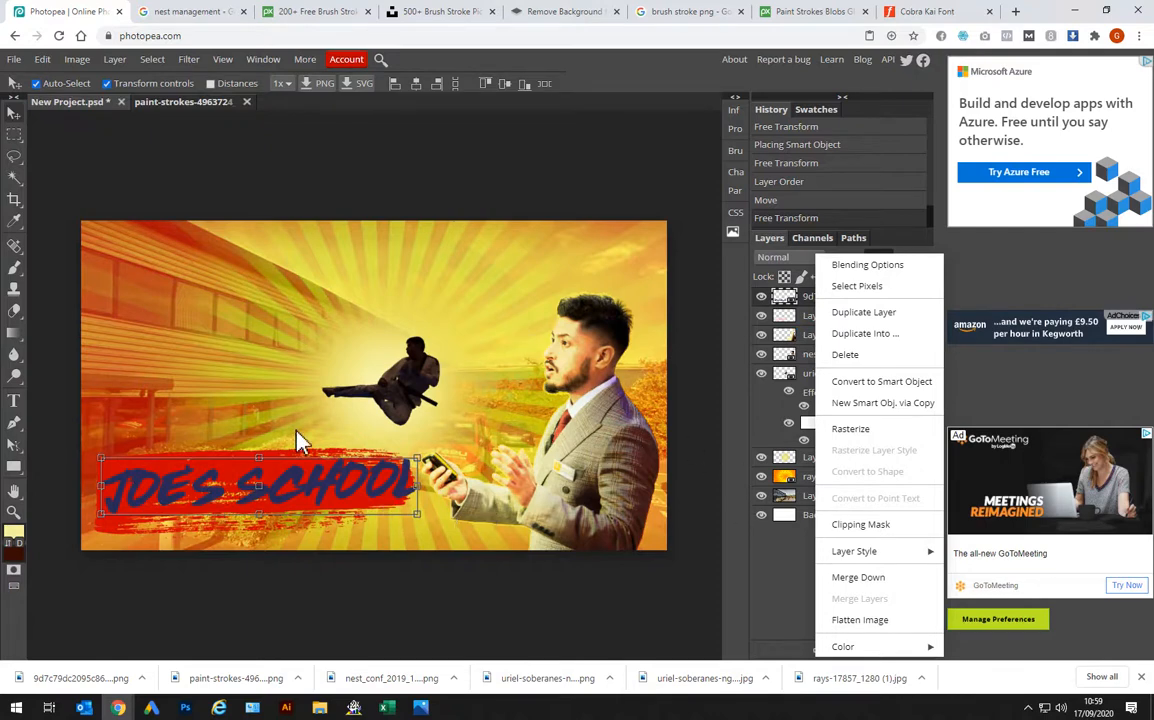
{"action": "left_click", "coordinate": [889, 266]}
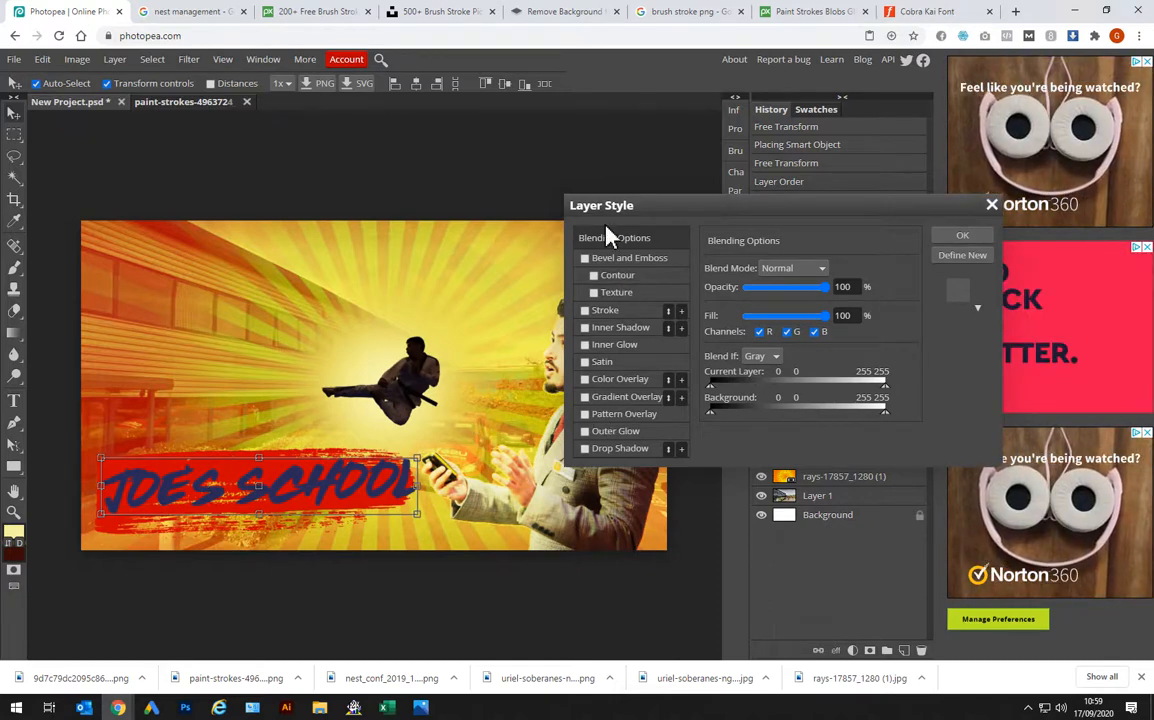
{"action": "left_click", "coordinate": [619, 381]}
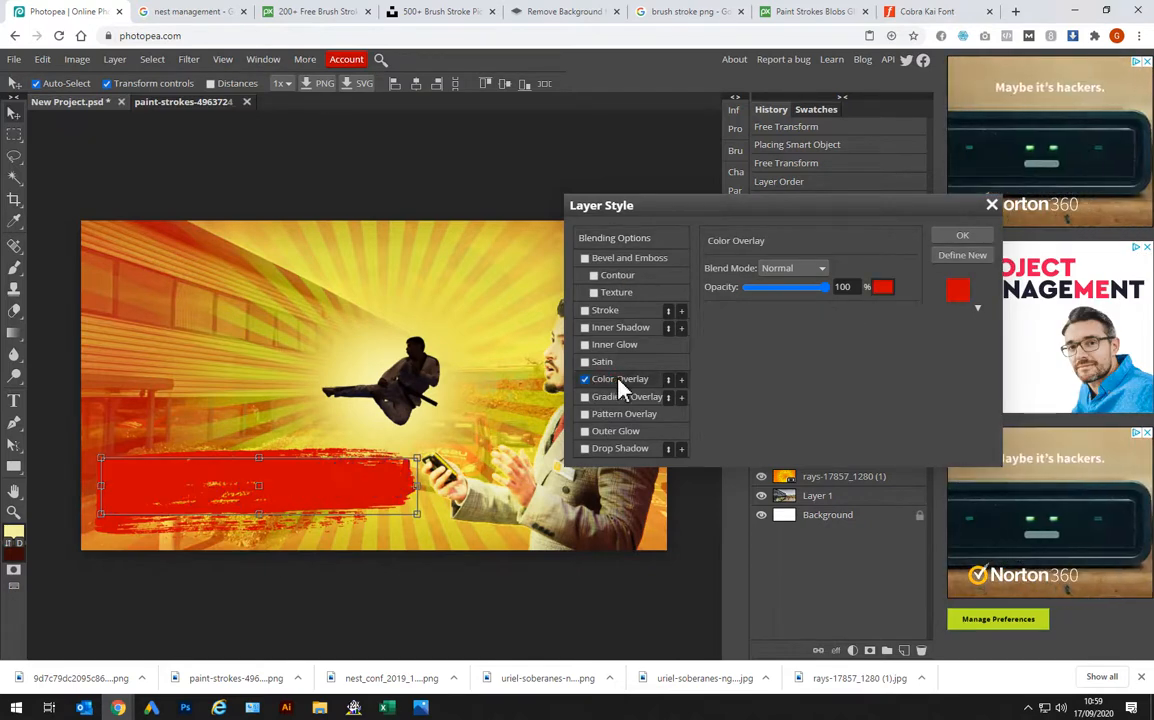
{"action": "left_click", "coordinate": [882, 288]}
{"action": "left_click_drag", "start_coordinate": [350, 322], "coordinate": [196, 292]}
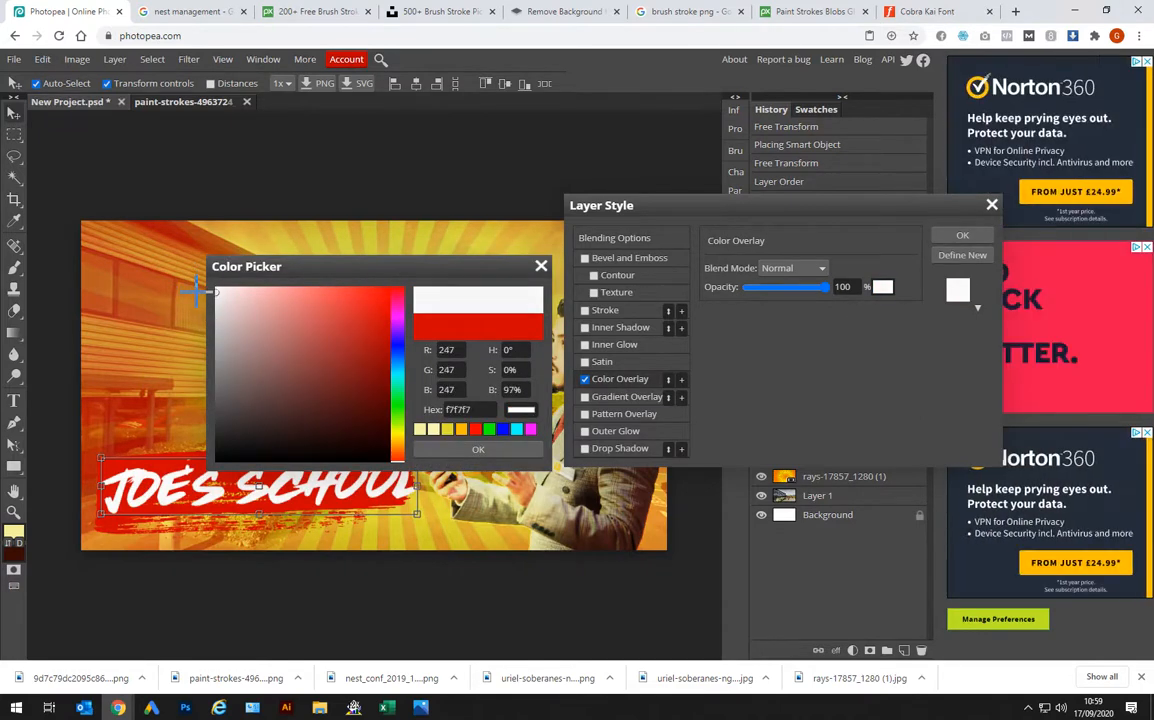
{"action": "left_click", "coordinate": [478, 450]}
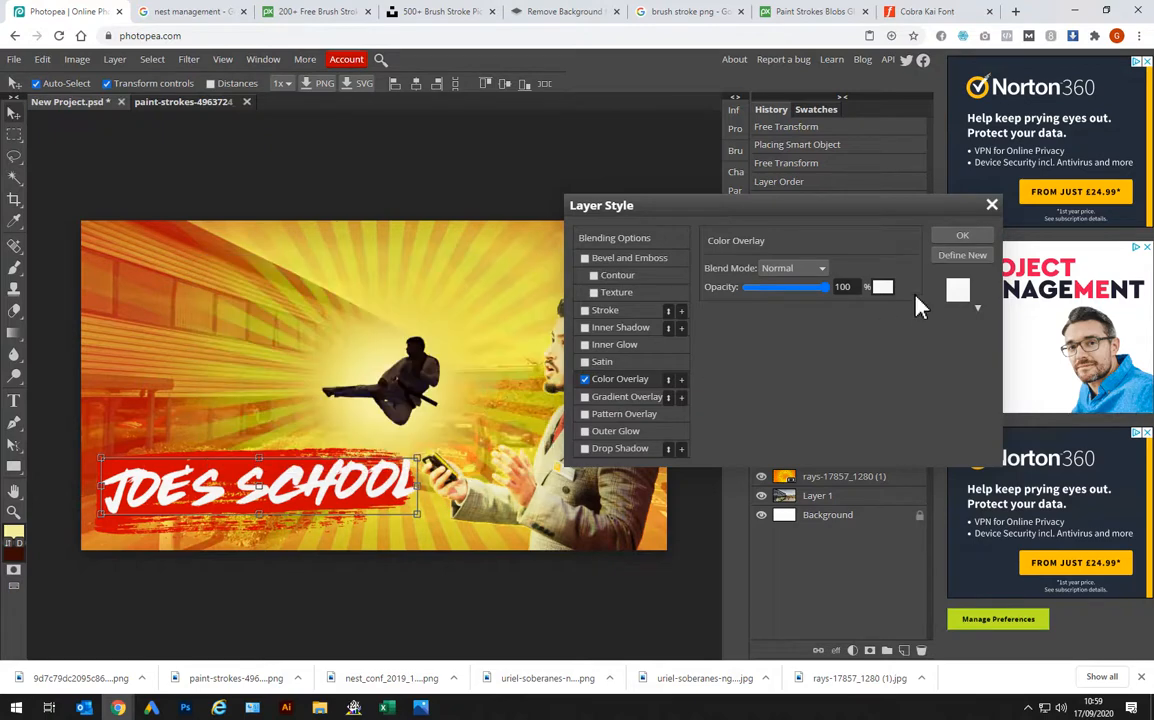
{"action": "left_click", "coordinate": [955, 240]}
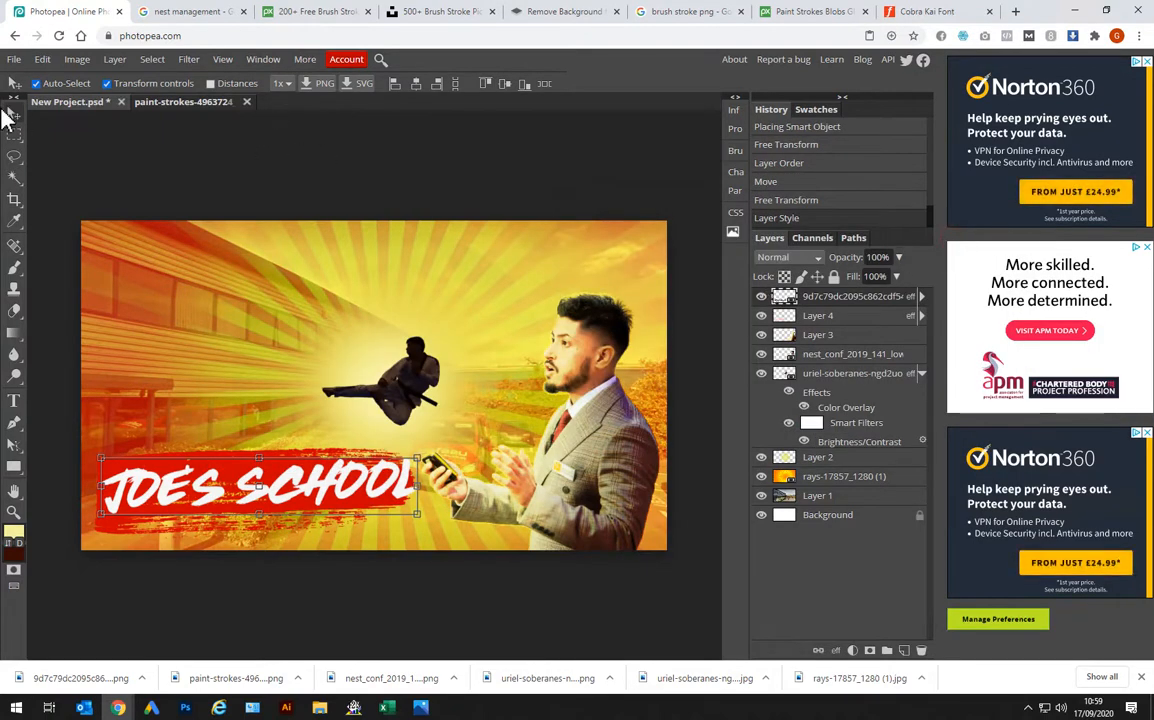
{"action": "left_click", "coordinate": [108, 181]}
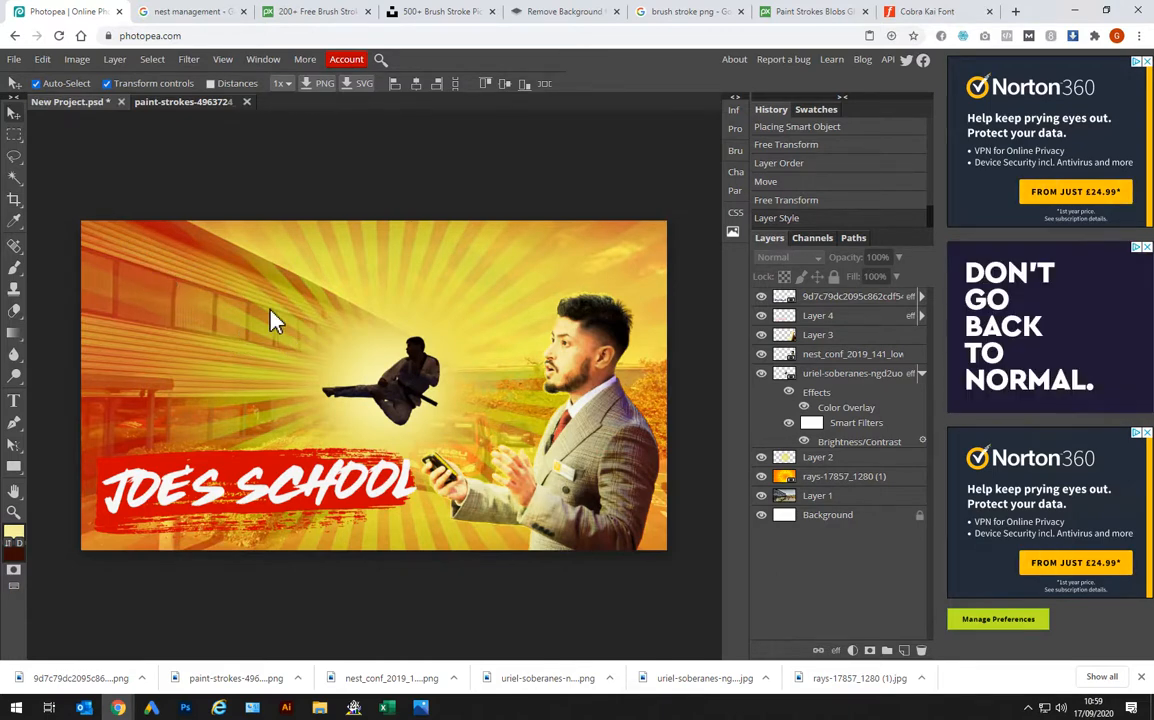
Export the finished thumbnail as a PNG image and save the layered project as a PSD file
{"action": "left_click", "coordinate": [14, 59]}
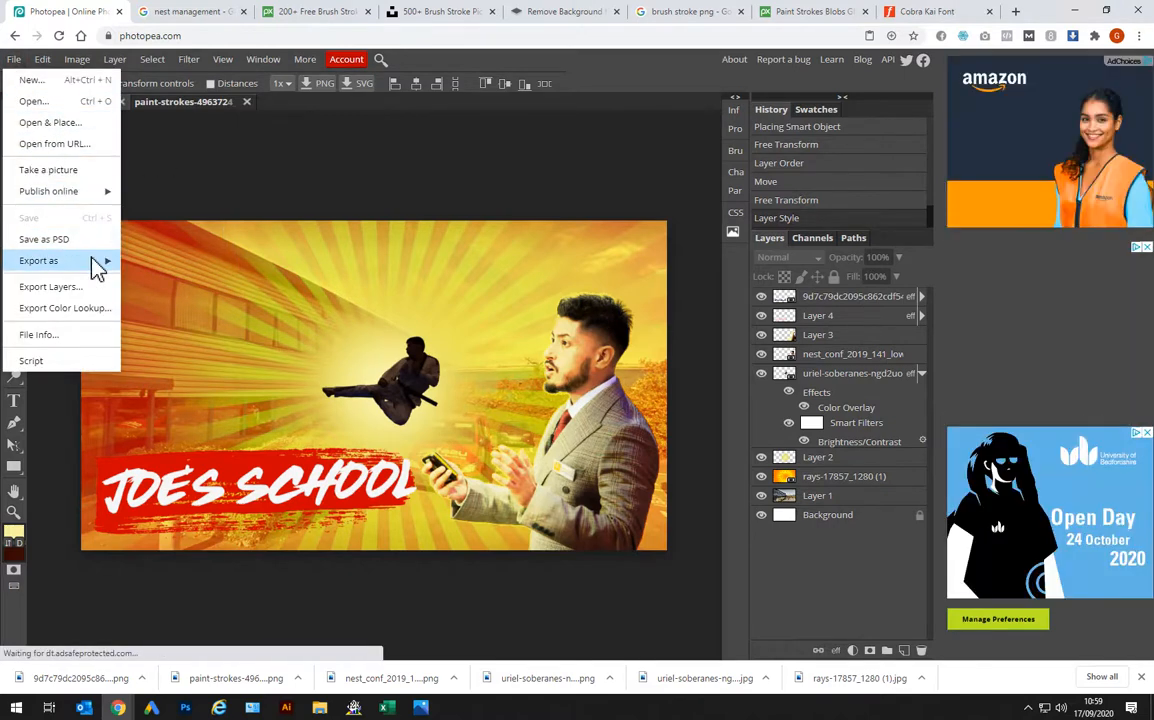
{"action": "mouse_move", "coordinate": [95, 260]}
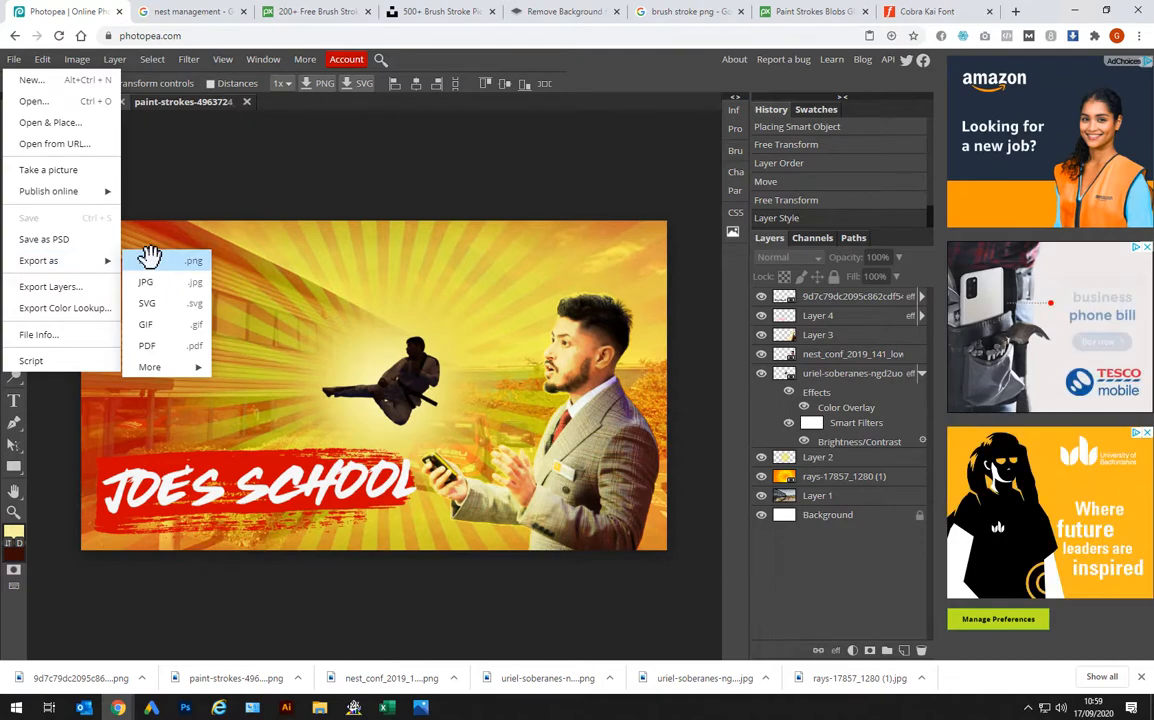
{"action": "left_click", "coordinate": [149, 257]}
{"action": "left_click", "coordinate": [536, 320]}
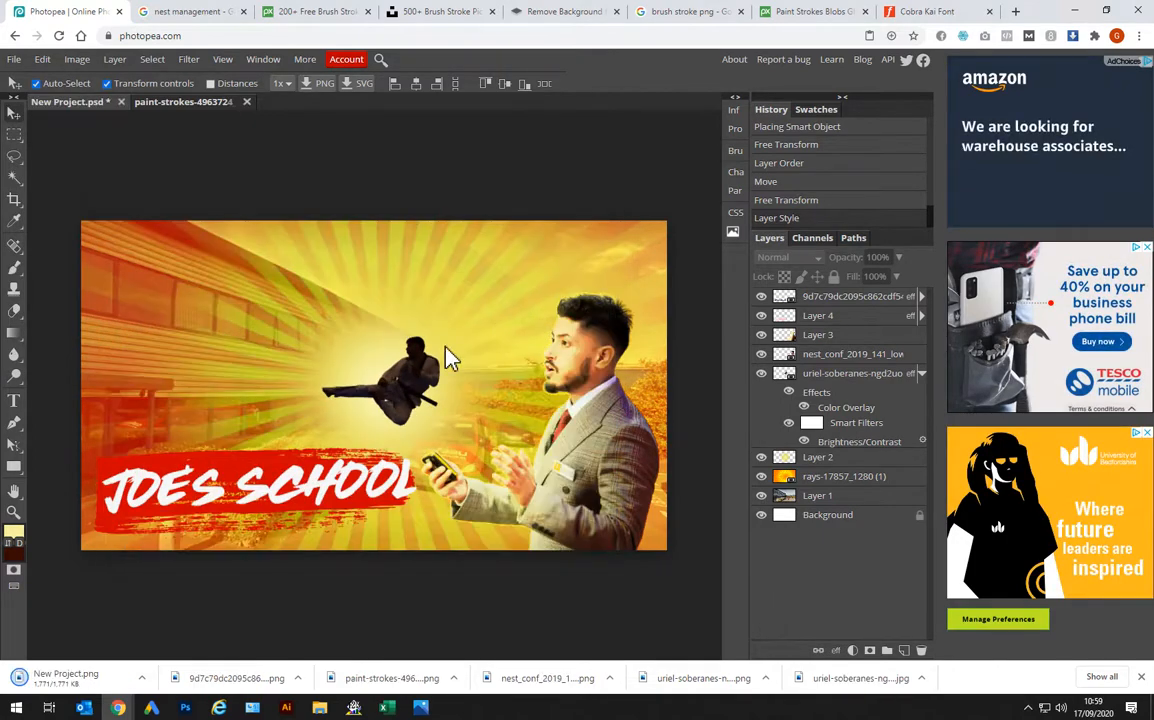
{"action": "left_click", "coordinate": [14, 59]}
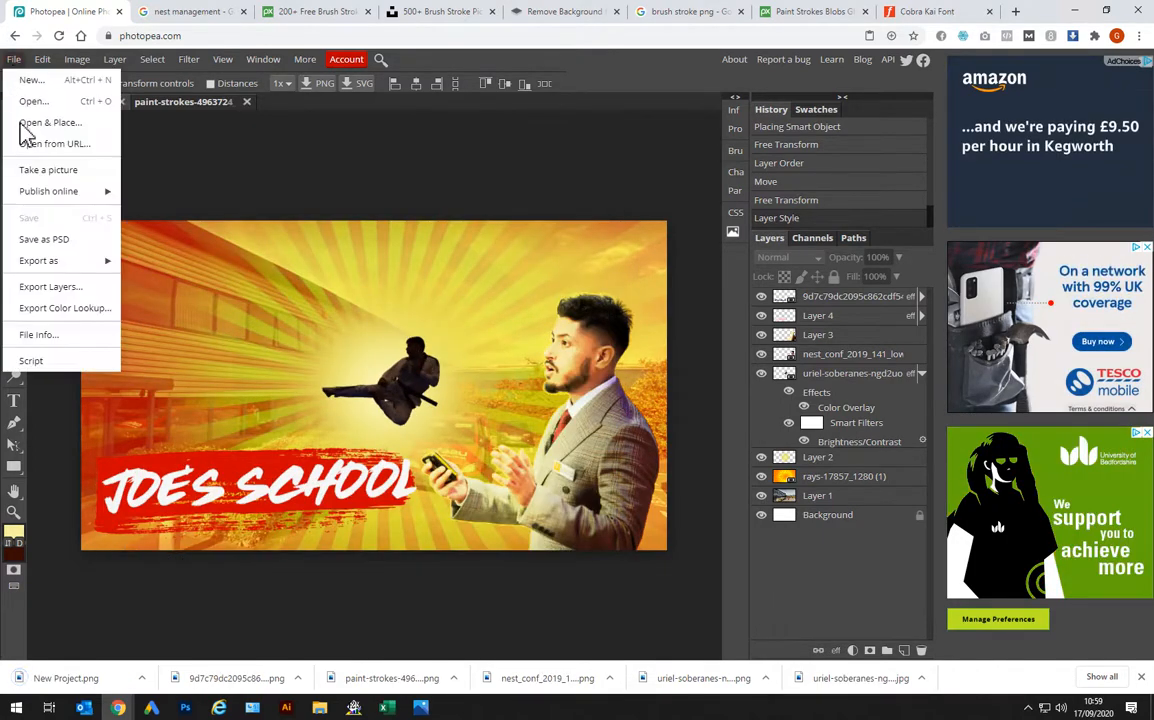
{"action": "left_click", "coordinate": [66, 250]}
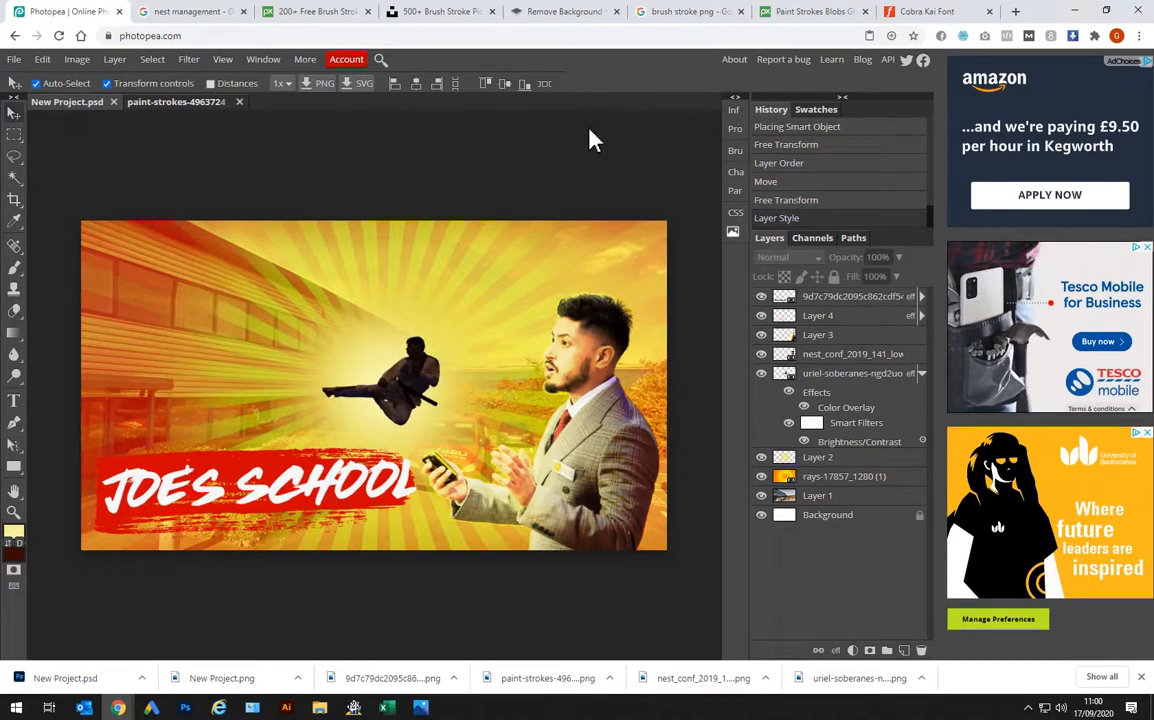
Examine the original Cobra Kai poster on the Cobra Kai Font page for comparison with the thumbnail, and return to Photopea
{"action": "left_click", "coordinate": [910, 14]}
{"action": "scroll", "coordinate": [693, 428], "scroll_direction": "up", "scroll_amount": 5}
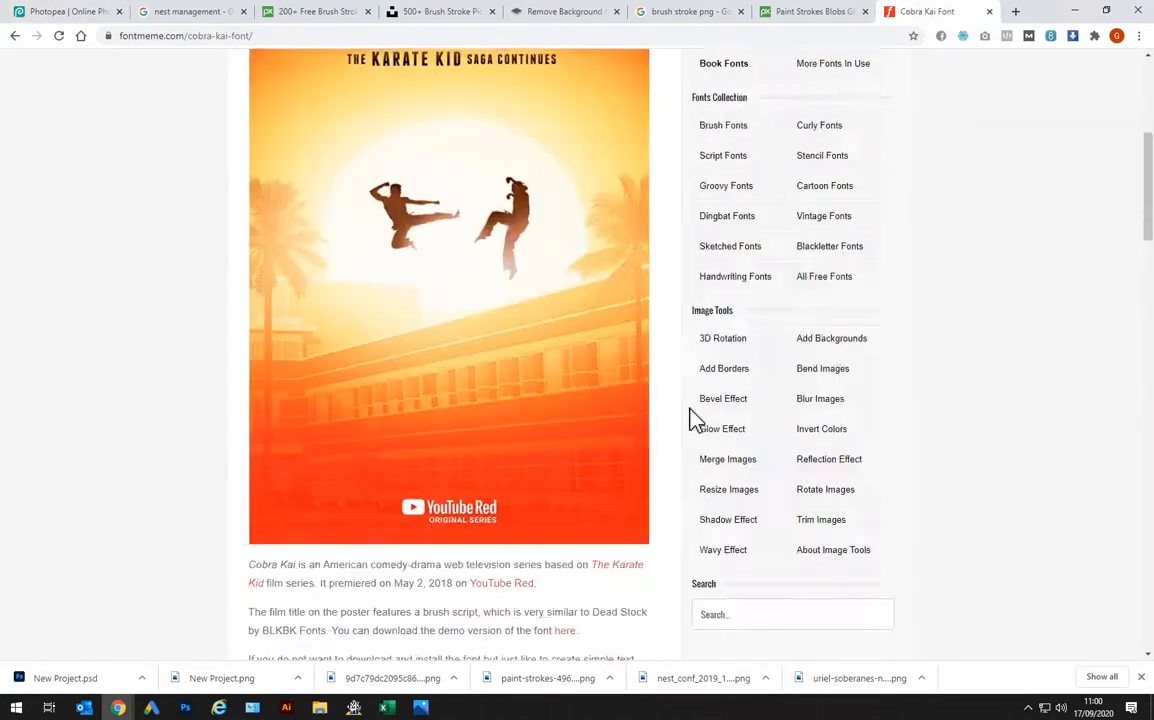
{"action": "scroll", "coordinate": [693, 420], "scroll_direction": "up", "scroll_amount": 4}
{"action": "scroll", "coordinate": [693, 420], "scroll_direction": "down", "scroll_amount": 3}
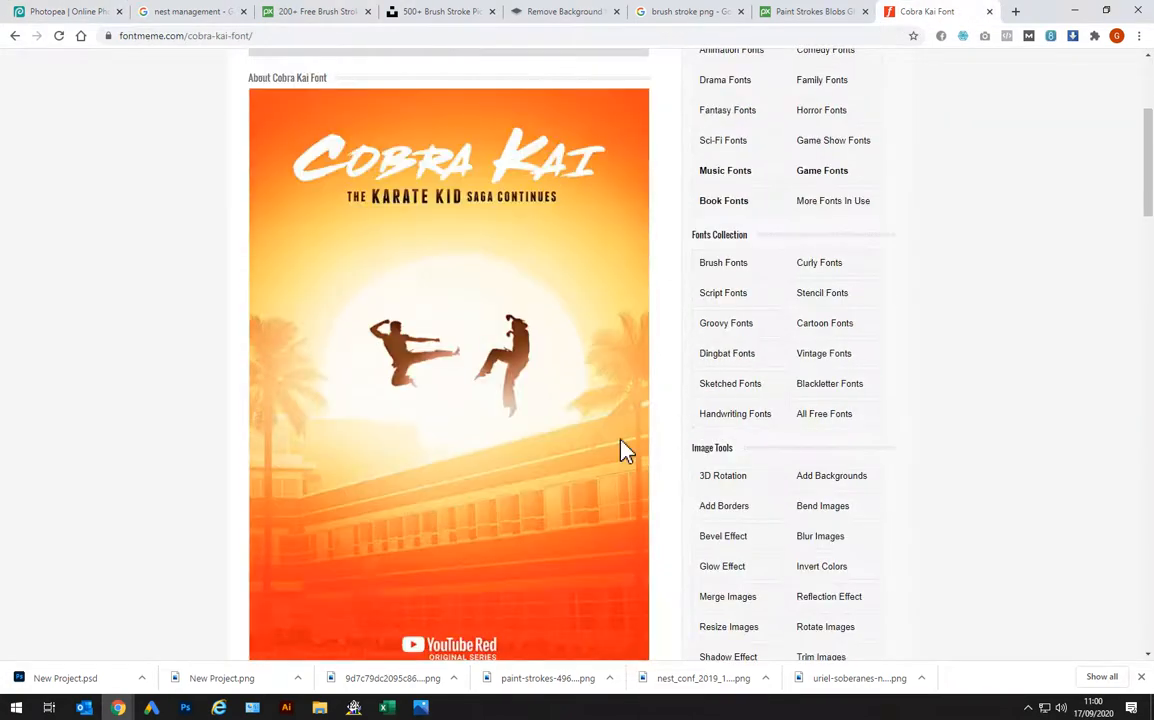
{"action": "scroll", "coordinate": [487, 516], "scroll_direction": "down", "scroll_amount": 1}
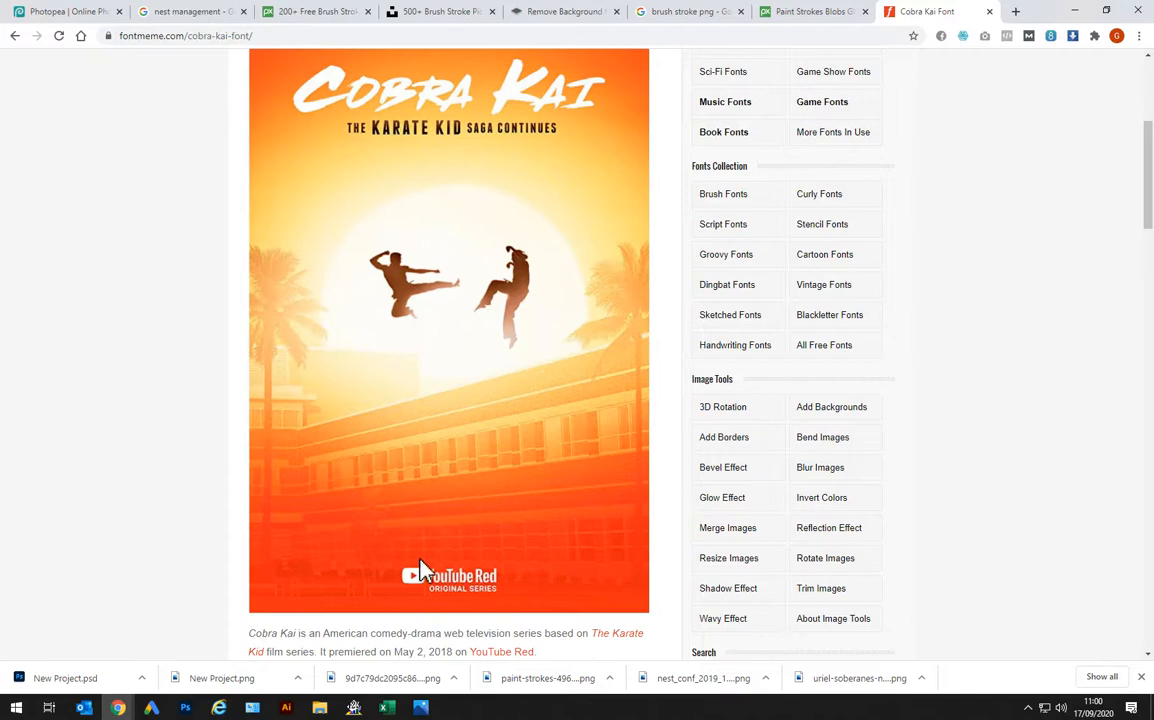
{"action": "scroll", "coordinate": [420, 500], "scroll_direction": "up", "scroll_amount": 1}
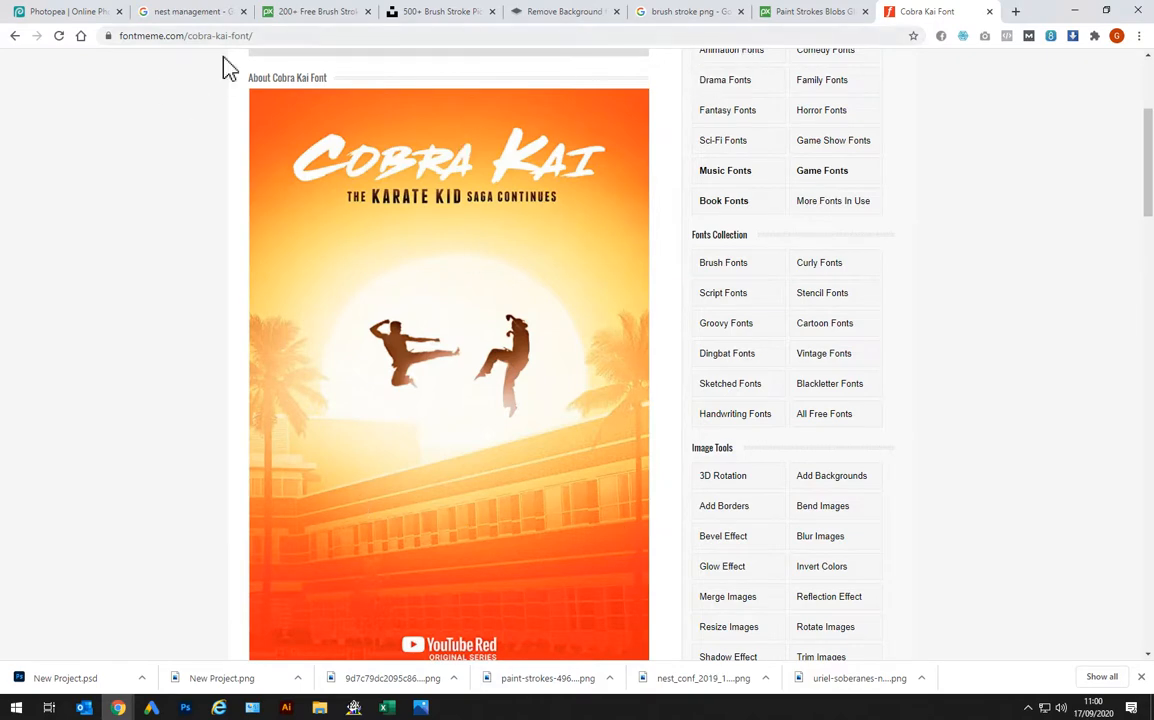
{"action": "left_click", "coordinate": [42, 14]}
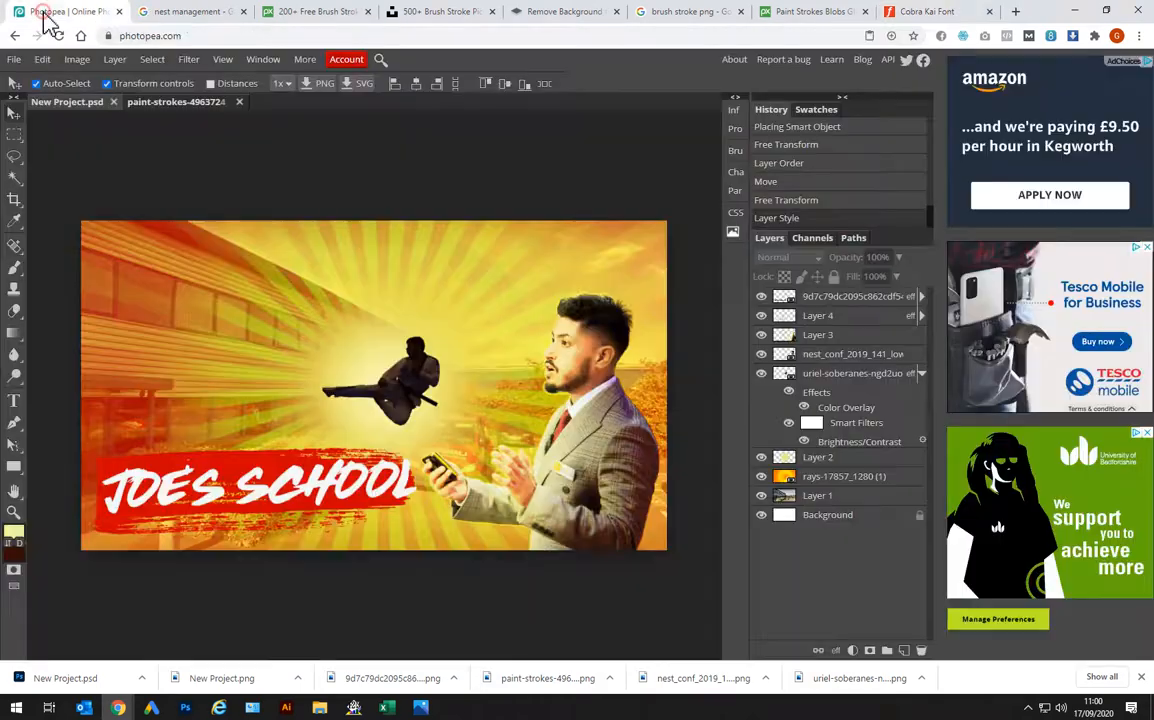